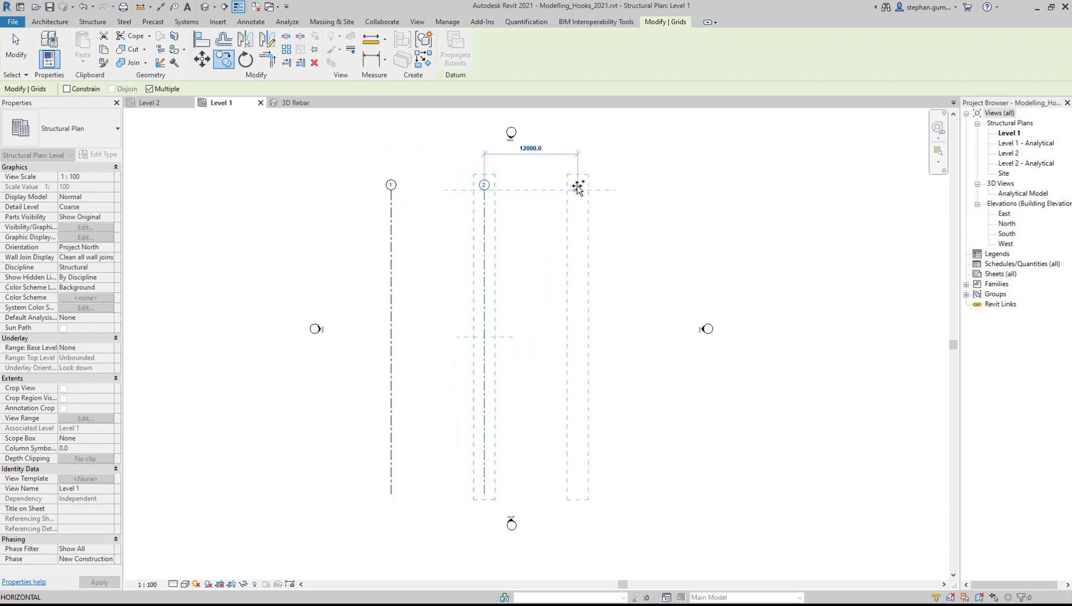
- Place two further copies of grid 2 to its right at 12000 spacing, giving grids 3 and 4
{"action": "left_click", "coordinate": [578, 190]}
{"action": "left_click", "coordinate": [672, 189]}
{"action": "key", "text": "Escape"}
{"action": "key", "text": "Escape"}
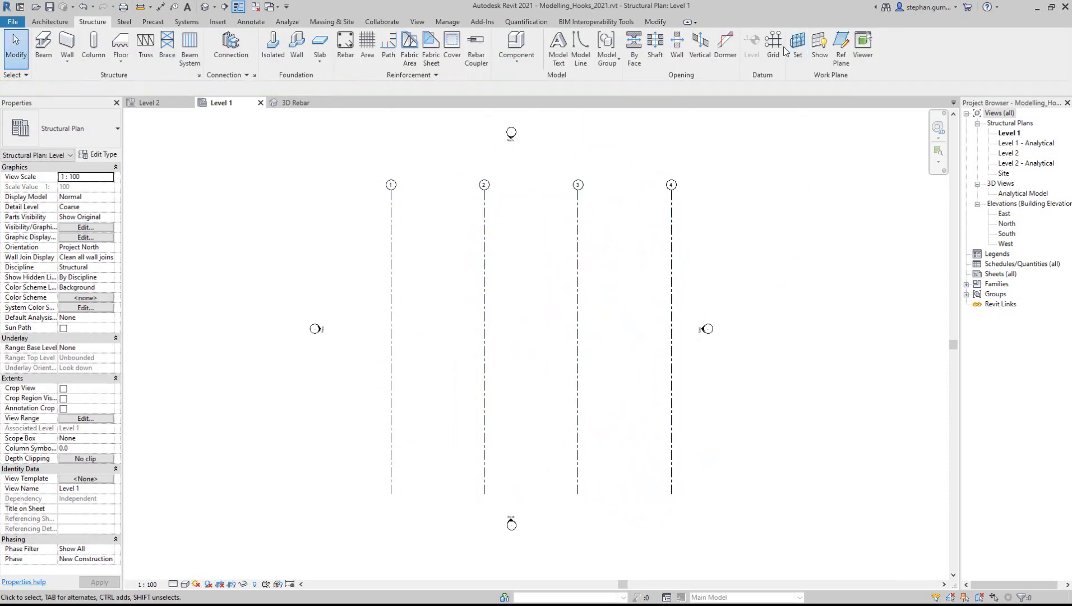
- Draw a horizontal grid line across the upper part of grids 1 to 4 and name it A
{"action": "key", "text": "g"}
{"action": "key", "text": "r"}
{"action": "key", "text": "Escape"}
{"action": "left_click", "coordinate": [353, 209]}
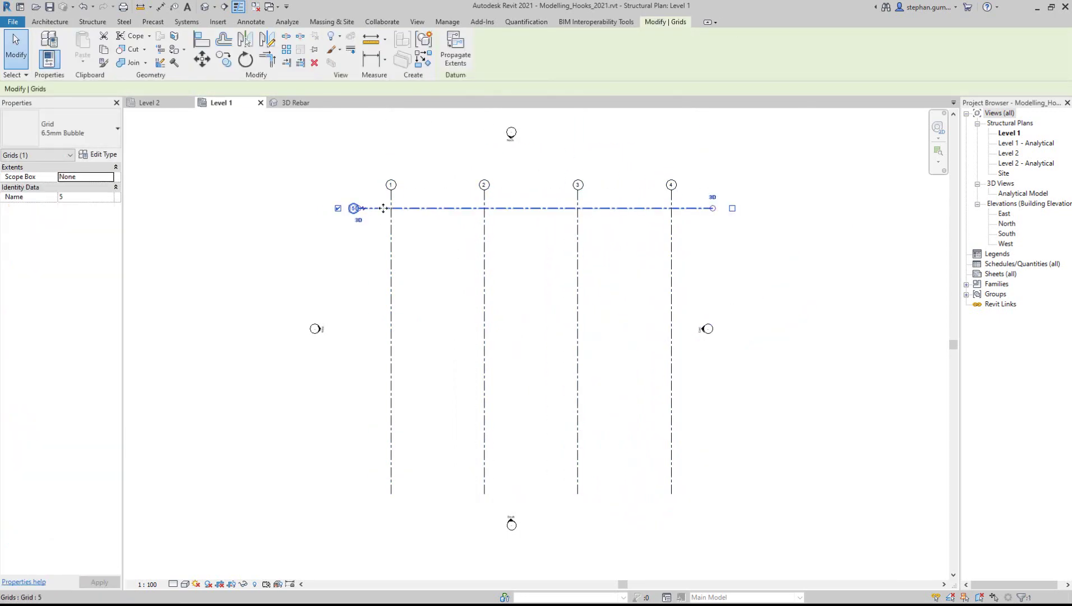
{"action": "left_click", "coordinate": [352, 209]}
{"action": "left_click", "coordinate": [427, 233]}
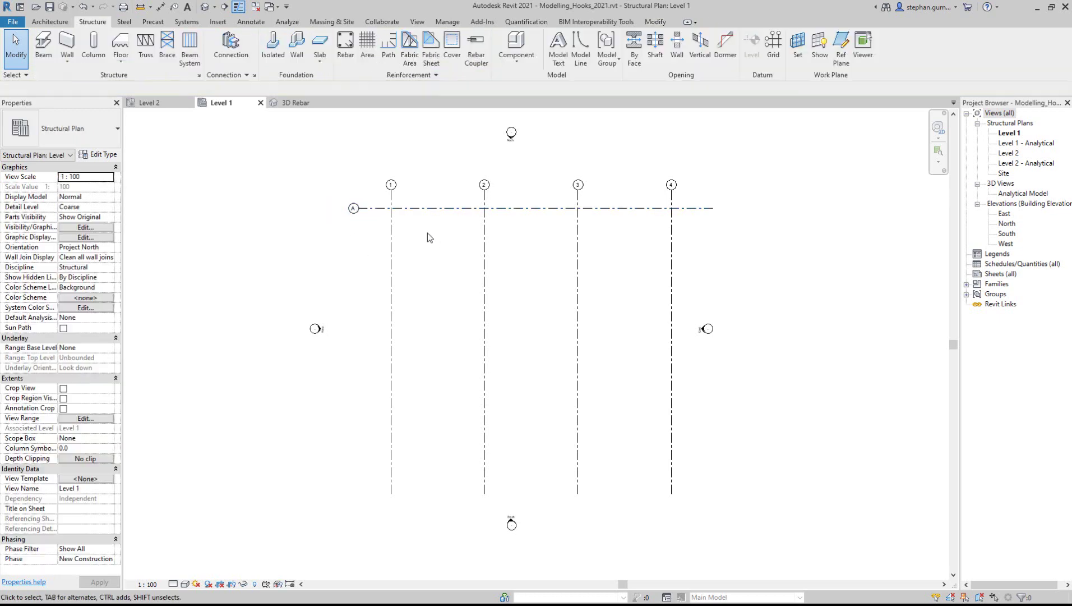
{"action": "key", "text": "Escape"}
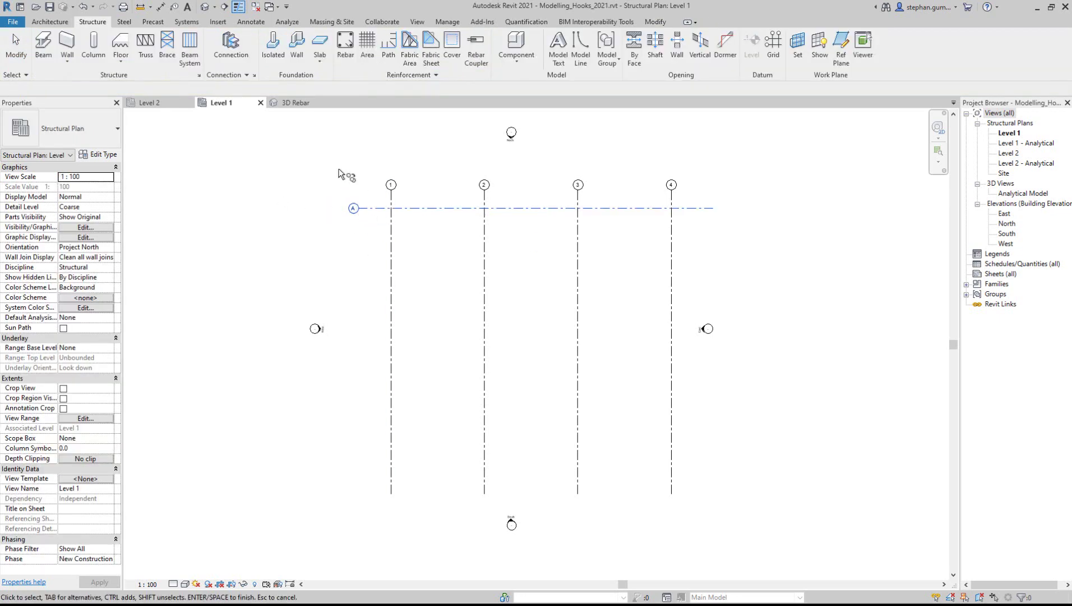
- Copy grid A downward three times at 10000 spacing to make grids B, C and D
{"action": "left_click", "coordinate": [358, 208]}
{"action": "left_click", "coordinate": [359, 208]}
{"action": "left_click", "coordinate": [359, 286]}
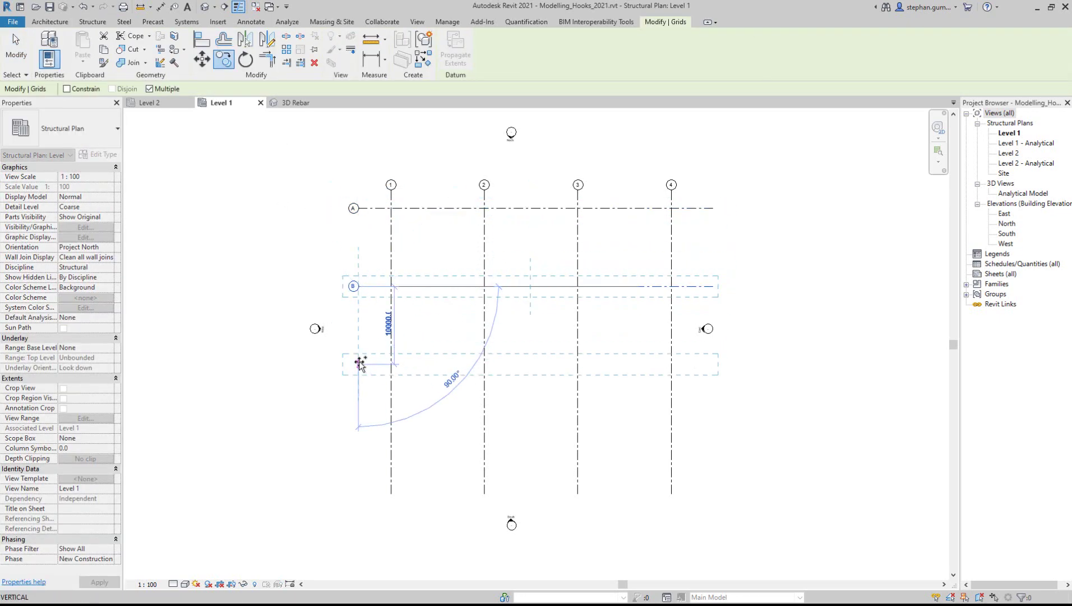
{"action": "left_click", "coordinate": [359, 363]}
{"action": "left_click", "coordinate": [358, 441]}
{"action": "key", "text": "Escape"}
{"action": "key", "text": "Escape"}
- Start a structural floor and sketch a rectangular boundary about 40000 by 33000 around the whole grid layout
{"action": "left_click", "coordinate": [121, 59]}
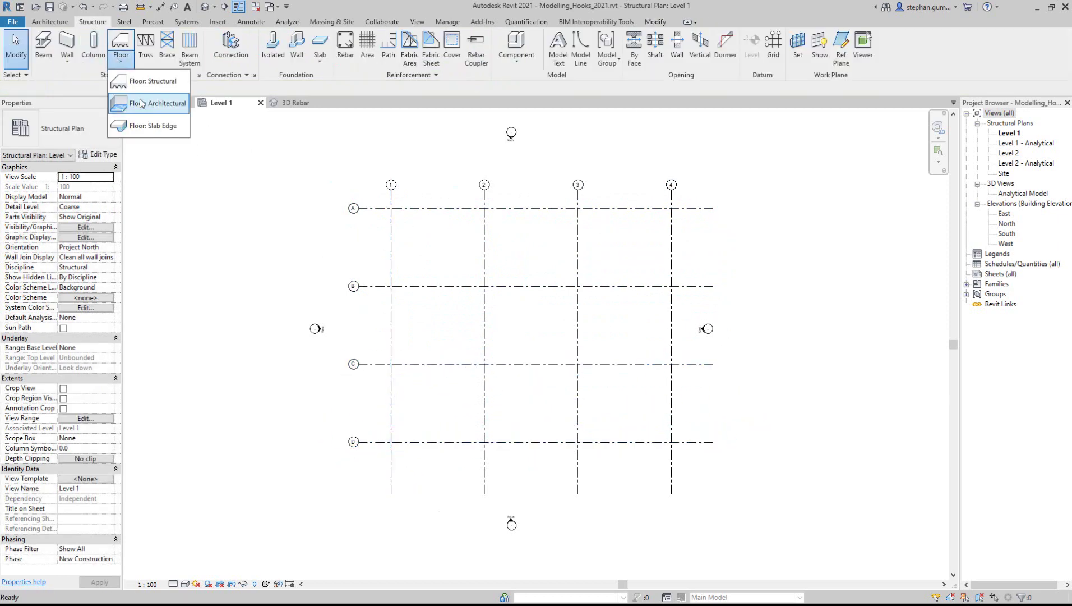
{"action": "left_click", "coordinate": [146, 81]}
{"action": "left_click", "coordinate": [542, 36]}
{"action": "left_click", "coordinate": [377, 200]}
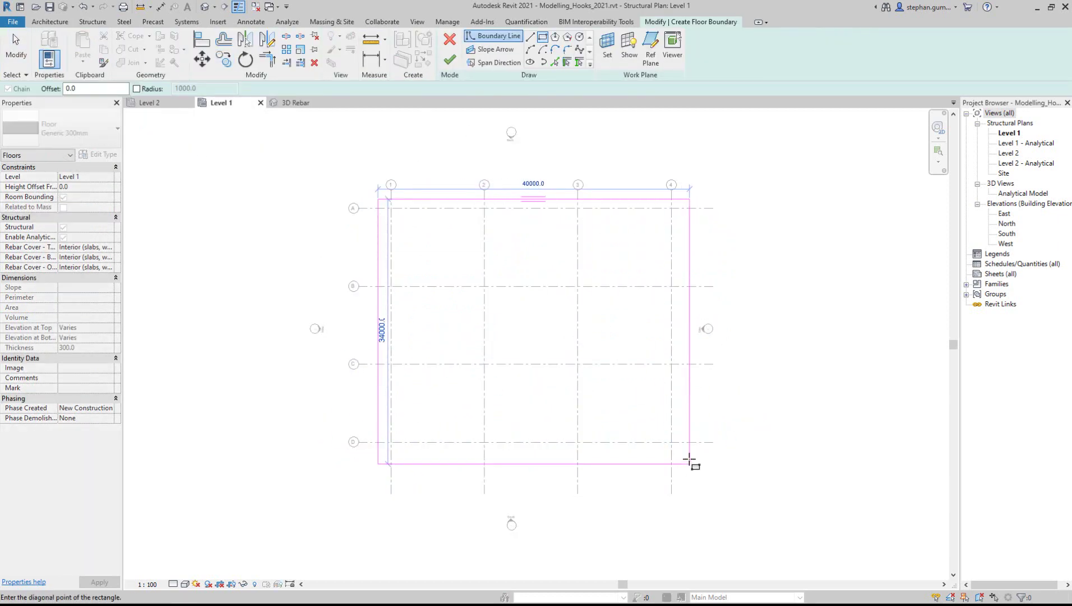
{"action": "left_click", "coordinate": [689, 456]}
{"action": "key", "text": "Escape"}
{"action": "key", "text": "Escape"}
- Set the floor boundary's right edge 500 from grid 4 and make that dimension permanent
{"action": "left_click", "coordinate": [689, 336]}
{"action": "left_click_drag", "start_coordinate": [658, 489], "coordinate": [676, 488]}
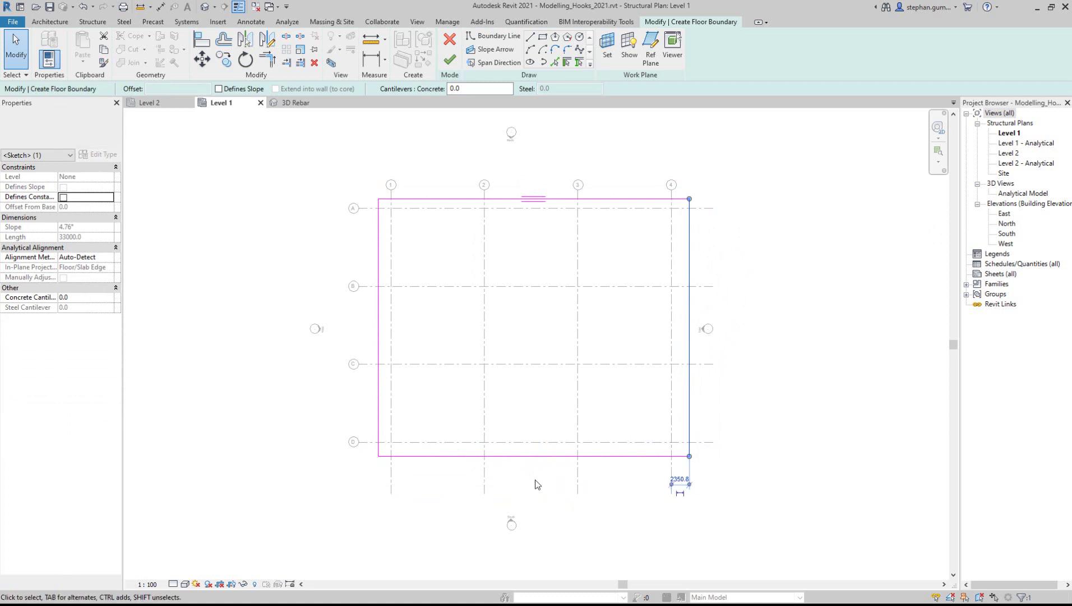
{"action": "scroll", "coordinate": [677, 488], "scroll_direction": "up", "scroll_amount": 3}
{"action": "left_click", "coordinate": [668, 495]}
{"action": "left_click", "coordinate": [718, 464]}
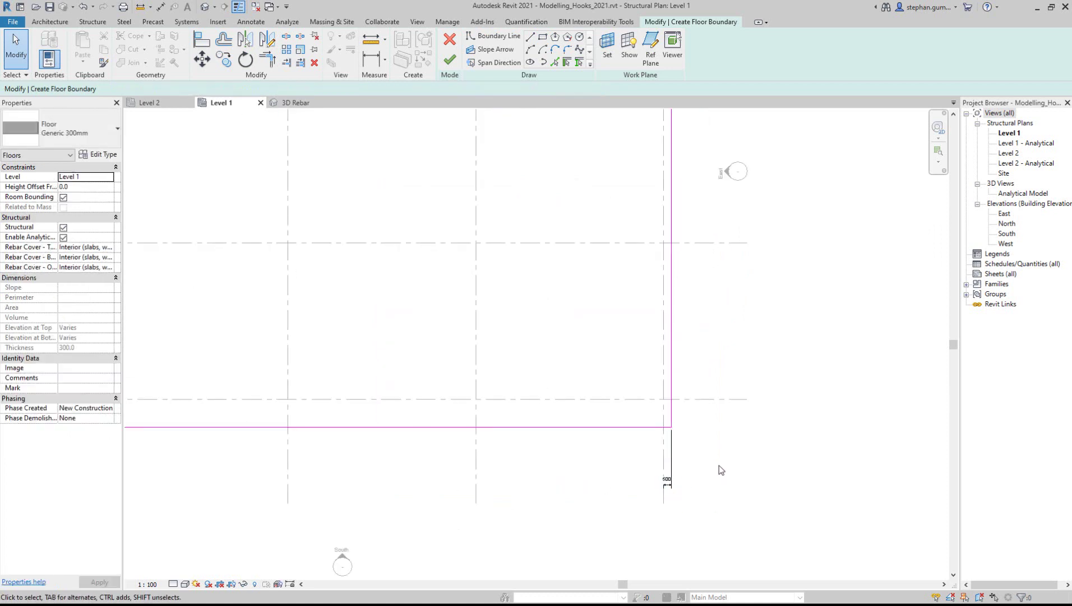
- Set the floor boundary's bottom edge 500 from grid D with a permanent dimension
{"action": "scroll", "coordinate": [717, 463], "scroll_direction": "up", "scroll_amount": 2}
{"action": "left_click", "coordinate": [591, 409]}
{"action": "scroll", "coordinate": [599, 422], "scroll_direction": "down", "scroll_amount": 5}
{"action": "scroll", "coordinate": [314, 345], "scroll_direction": "up", "scroll_amount": 3}
{"action": "left_click_drag", "start_coordinate": [312, 318], "coordinate": [310, 463]}
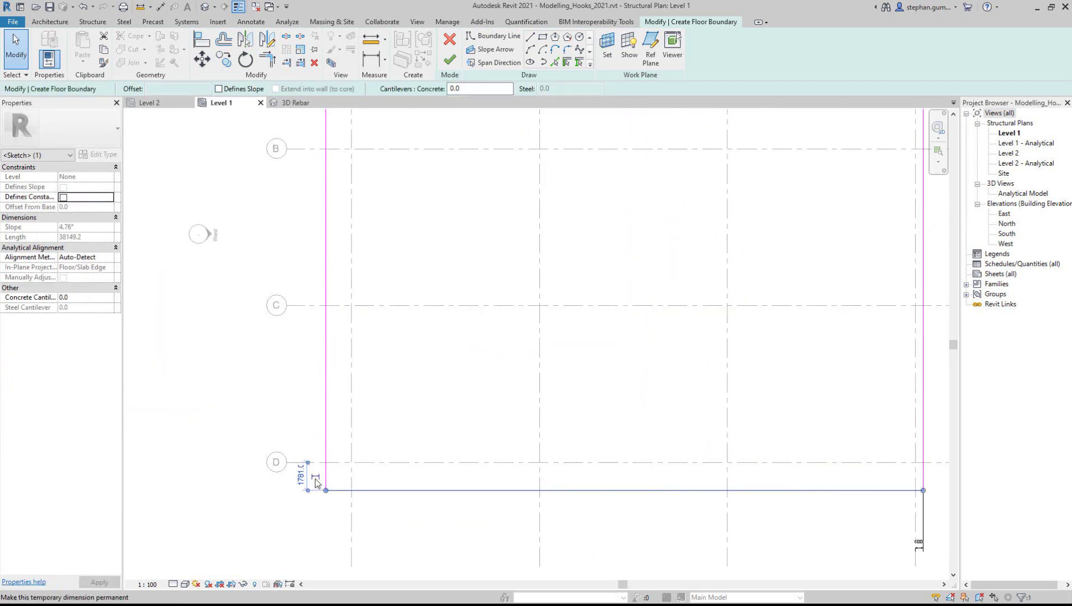
{"action": "left_click", "coordinate": [307, 477]}
{"action": "type", "text": "50"}
{"action": "key", "text": "Return"}
- Set the floor boundary's left edge 500 from grid 1 and make that dimension permanent
{"action": "scroll", "coordinate": [311, 469], "scroll_direction": "down", "scroll_amount": 4}
{"action": "scroll", "coordinate": [313, 304], "scroll_direction": "up", "scroll_amount": 3}
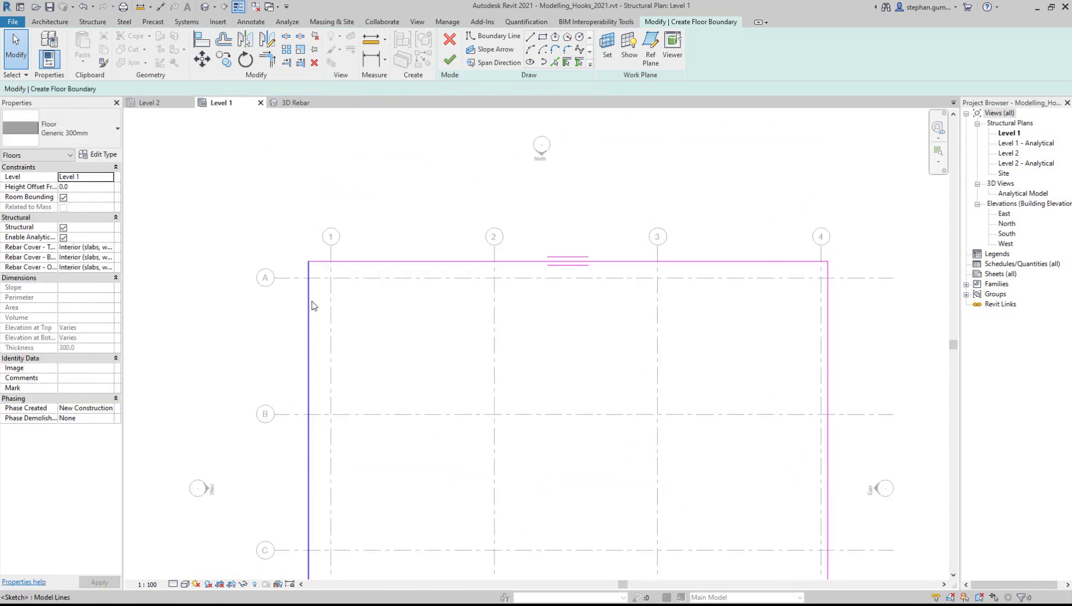
{"action": "left_click", "coordinate": [308, 304]}
{"action": "left_click_drag", "start_coordinate": [341, 306], "coordinate": [331, 303]}
{"action": "left_click", "coordinate": [320, 226]}
{"action": "type", "text": "500"}
{"action": "key", "text": "Return"}
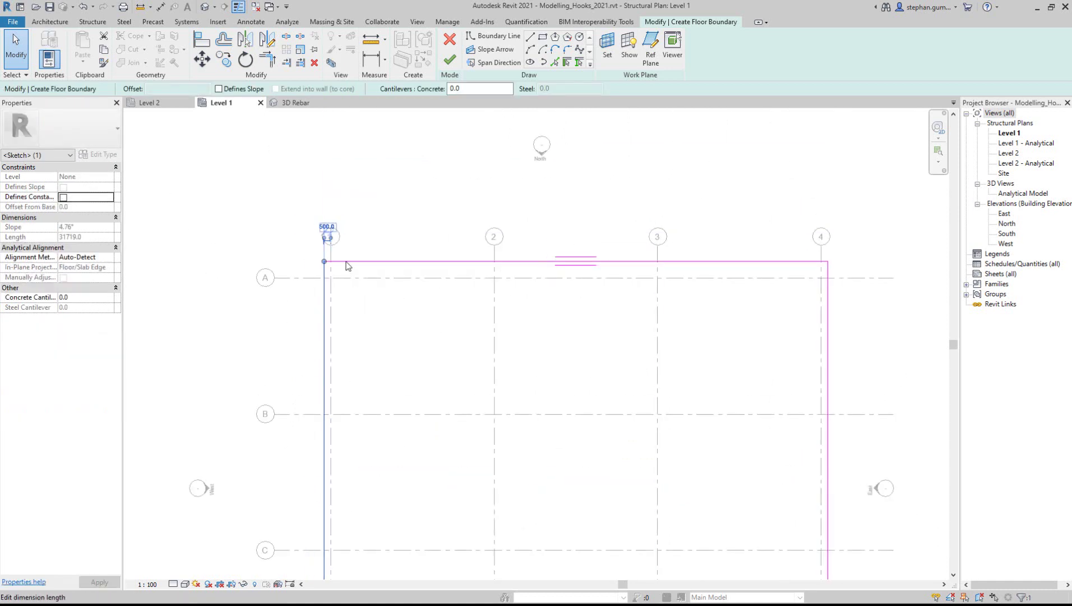
{"action": "scroll", "coordinate": [328, 240], "scroll_direction": "up", "scroll_amount": 5}
{"action": "left_click", "coordinate": [327, 224]}
{"action": "left_click", "coordinate": [423, 268]}
- Set the floor boundary's top edge 500 from grid A with a permanent dimension and finish the floor sketch
{"action": "scroll", "coordinate": [441, 277], "scroll_direction": "down", "scroll_amount": 5}
{"action": "left_click", "coordinate": [547, 292]}
{"action": "scroll", "coordinate": [547, 296], "scroll_direction": "down", "scroll_amount": 3}
{"action": "scroll", "coordinate": [729, 300], "scroll_direction": "up", "scroll_amount": 5}
{"action": "left_click", "coordinate": [790, 305]}
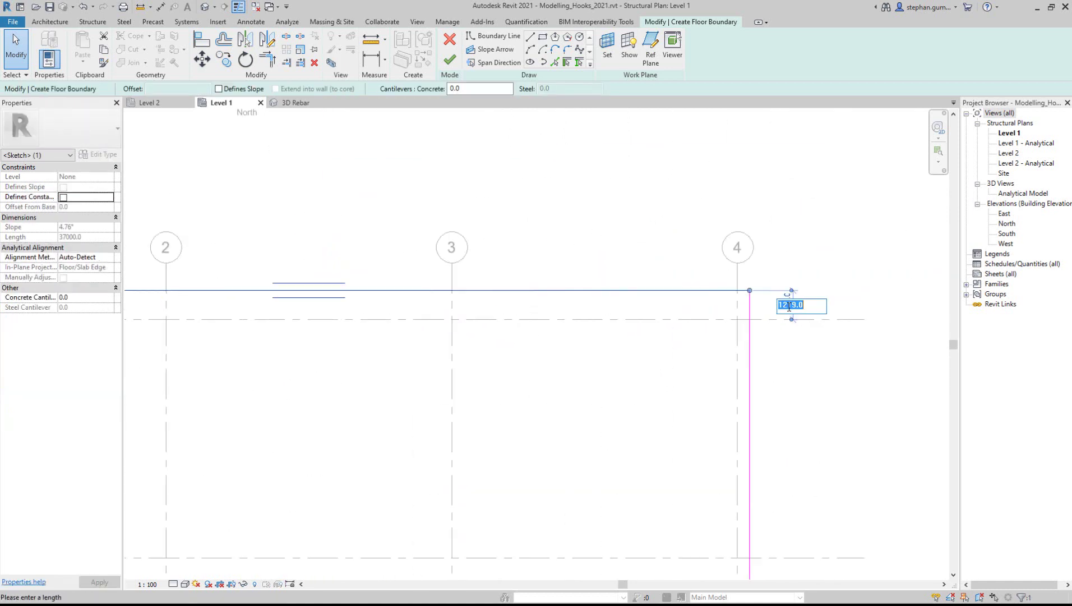
{"action": "type", "text": "500"}
{"action": "key", "text": "Return"}
{"action": "scroll", "coordinate": [790, 309], "scroll_direction": "down", "scroll_amount": 6}
{"action": "left_click", "coordinate": [825, 349]}
{"action": "middle_click_drag", "start_coordinate": [825, 349], "coordinate": [760, 320]}
{"action": "left_click", "coordinate": [450, 60]}
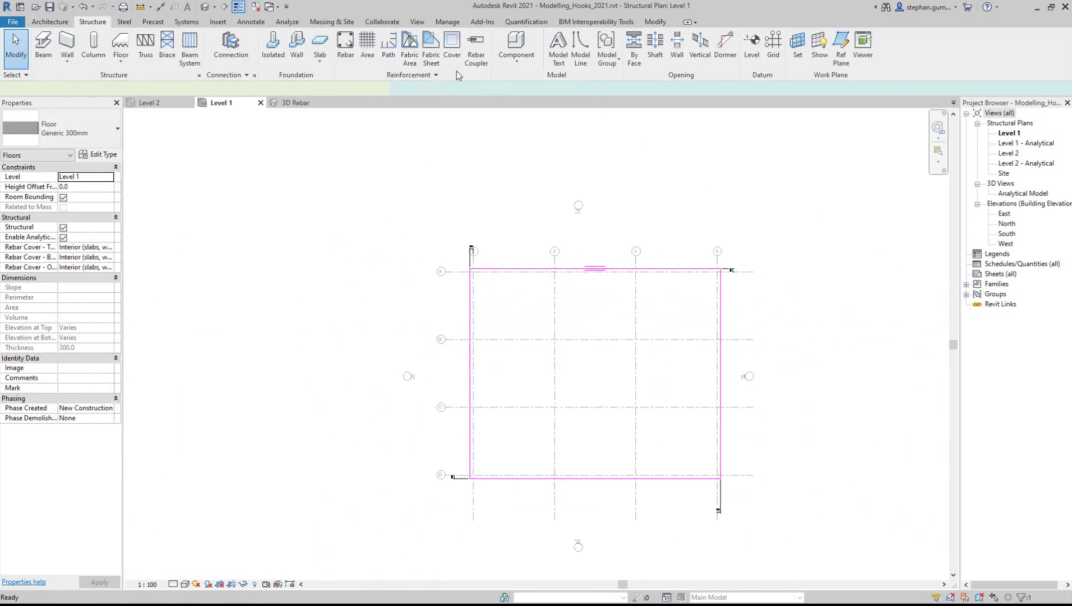
- Test the floor's link to the grids by setting the spacing between A and B to 15000, and restore it
{"action": "left_click", "coordinate": [671, 271]}
{"action": "left_click", "coordinate": [685, 305]}
{"action": "type", "text": "15000"}
{"action": "key", "text": "Return"}
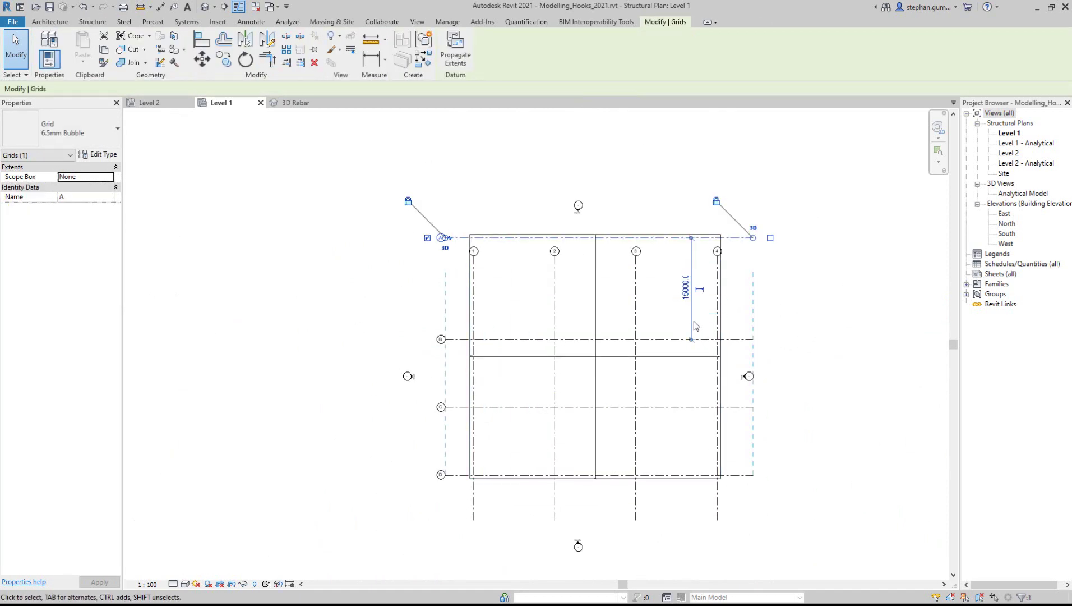
{"action": "key", "text": "Return"}
{"action": "key", "text": "Escape"}
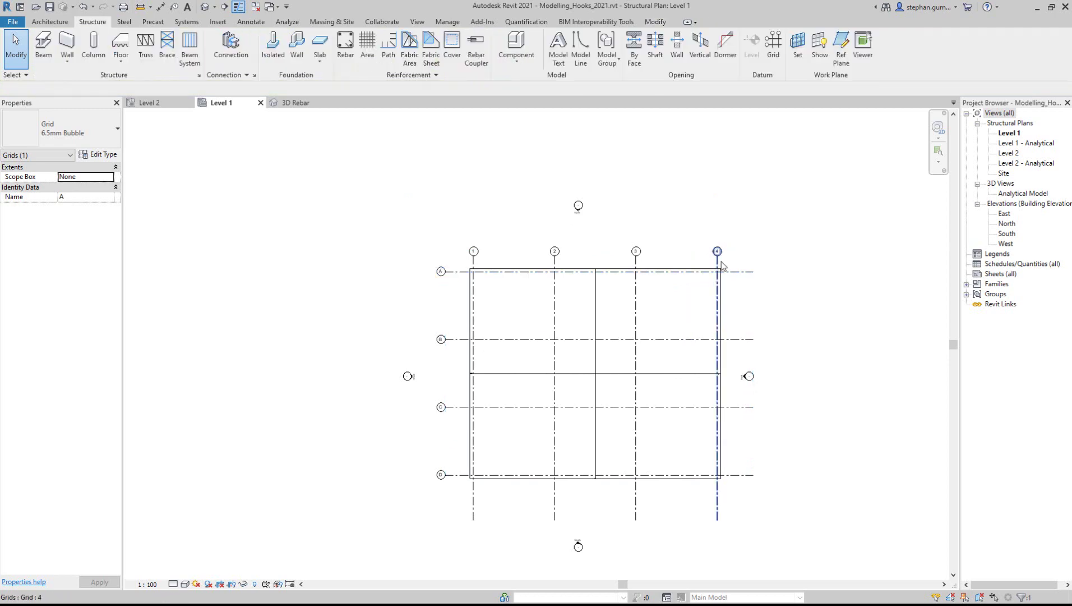
- Test the floor's link to grid 4 by setting its spacing from grid 3 to 15000 and back to 12000
{"action": "left_click", "coordinate": [718, 492]}
{"action": "left_click", "coordinate": [680, 465]}
{"action": "type", "text": "15000"}
{"action": "key", "text": "Return"}
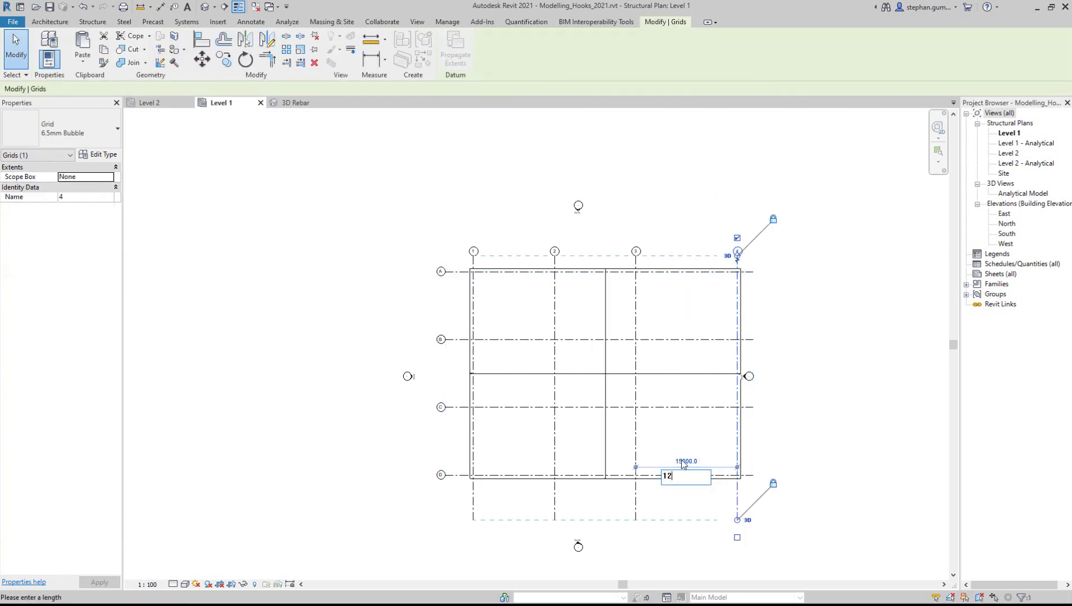
{"action": "type", "text": "000"}
{"action": "key", "text": "Return"}
{"action": "key", "text": "Escape"}
- Start a vertical structural column of type M_Concrete-Rectangular-Column 600 x 750mm with its height up to Level 2
{"action": "scroll", "coordinate": [601, 389], "scroll_direction": "up", "scroll_amount": 3}
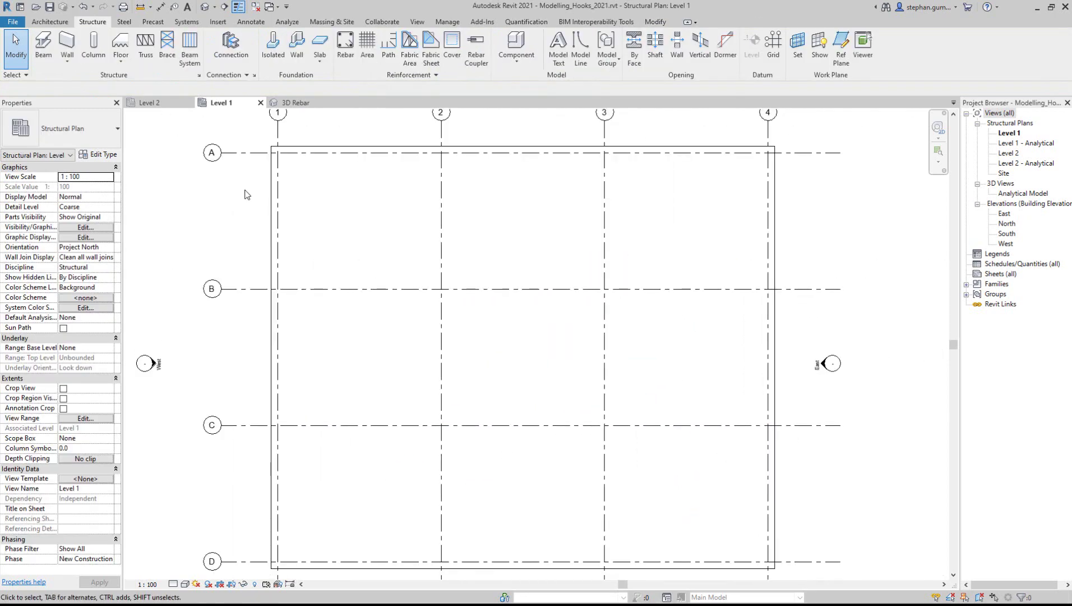
{"action": "left_click", "coordinate": [93, 52]}
{"action": "left_click", "coordinate": [101, 128]}
{"action": "left_click", "coordinate": [51, 212]}
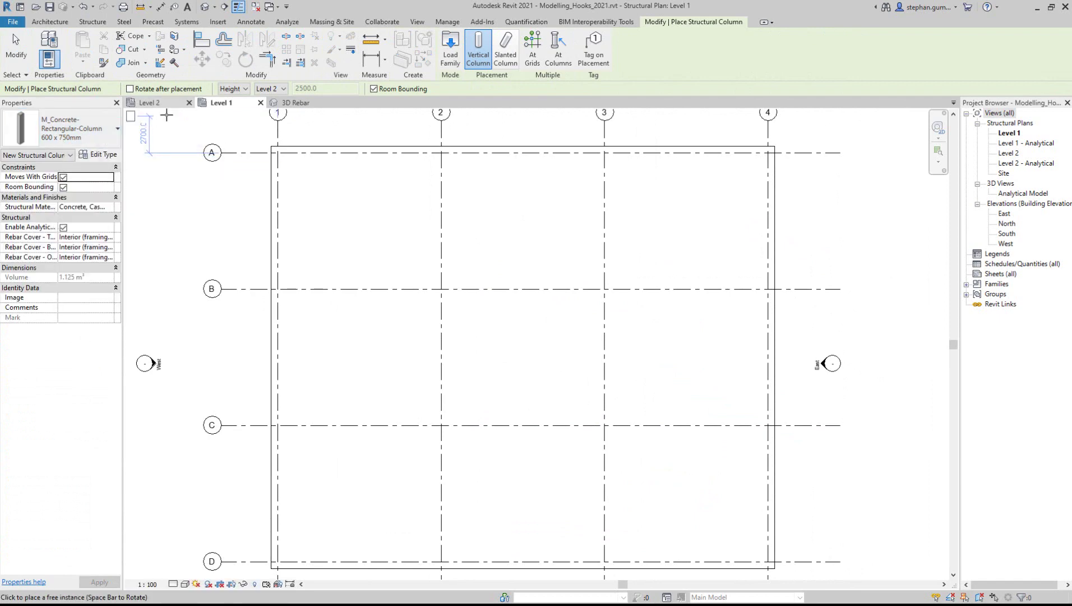
- Place columns one by one at the intersections of grids B and C with grids 2 and 3
{"action": "left_click", "coordinate": [441, 289]}
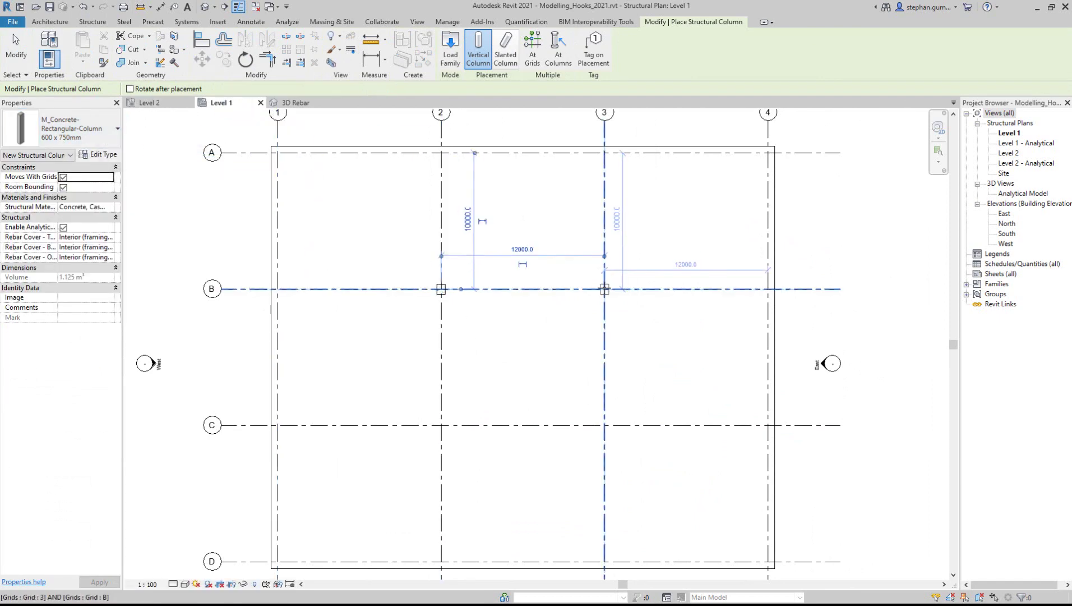
{"action": "left_click", "coordinate": [605, 289]}
{"action": "left_click", "coordinate": [440, 424]}
{"action": "key", "text": "Escape"}
{"action": "key", "text": "Escape"}
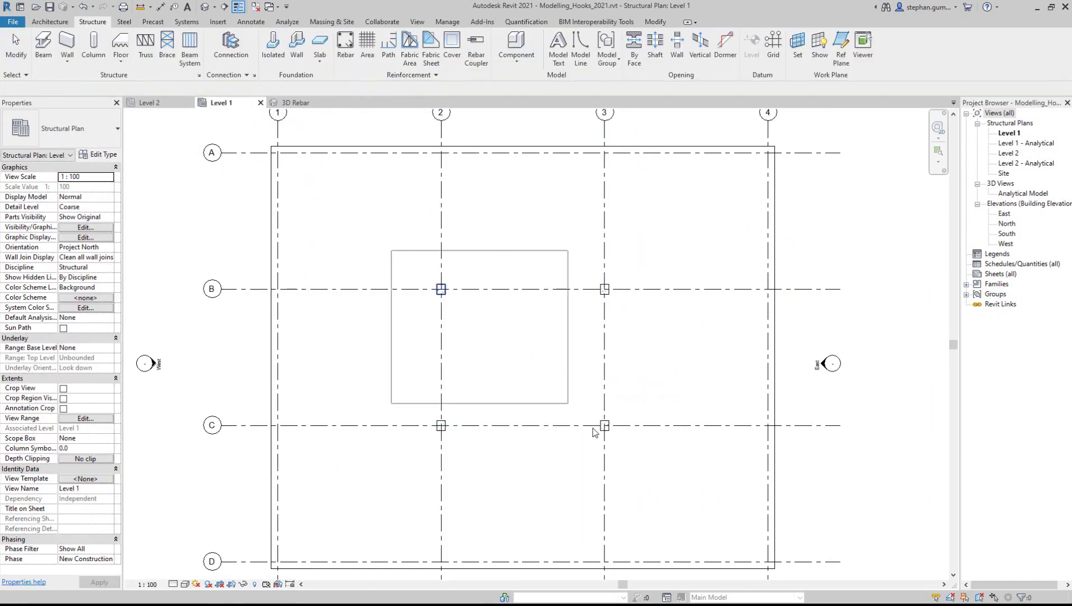
{"action": "left_click", "coordinate": [93, 49]}
{"action": "left_click", "coordinate": [532, 49]}
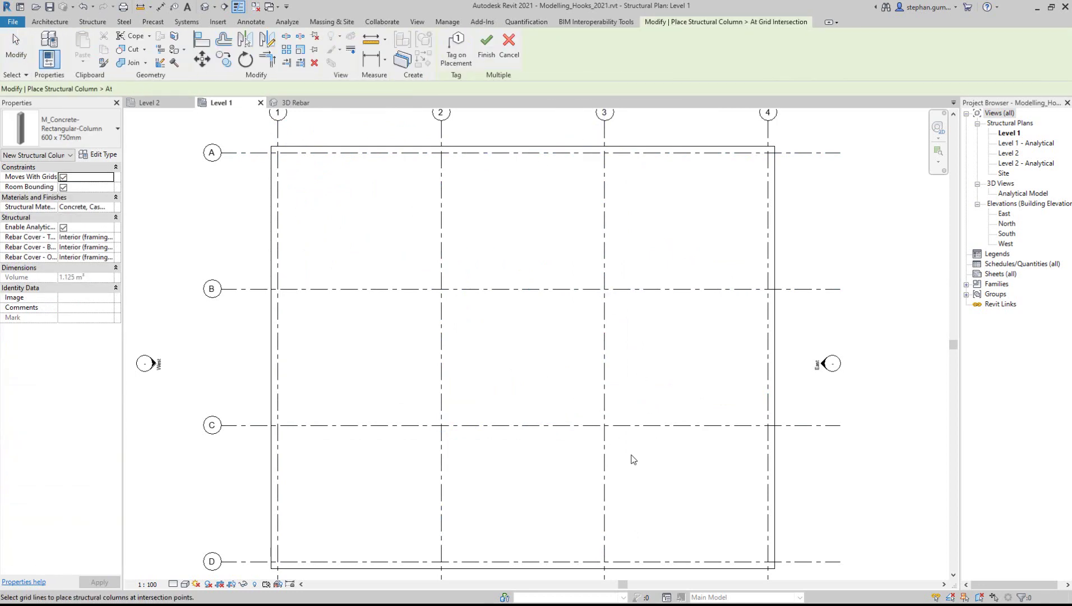
{"action": "left_click_drag", "start_coordinate": [632, 458], "coordinate": [417, 268]}
{"action": "right_click", "coordinate": [425, 263]}
{"action": "left_click", "coordinate": [425, 263]}
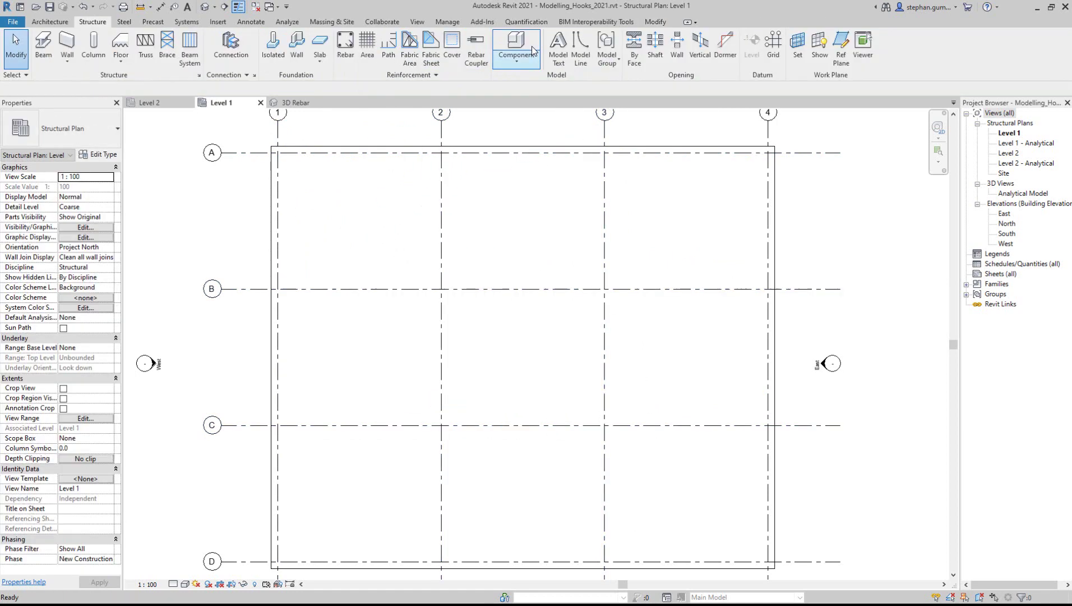
- Place 600 x 750mm columns at all intersections of grids 2 and 3 with B and C at once using At Grids
{"action": "left_click", "coordinate": [93, 49]}
{"action": "left_click", "coordinate": [532, 49]}
{"action": "left_click_drag", "start_coordinate": [639, 465], "coordinate": [417, 268]}
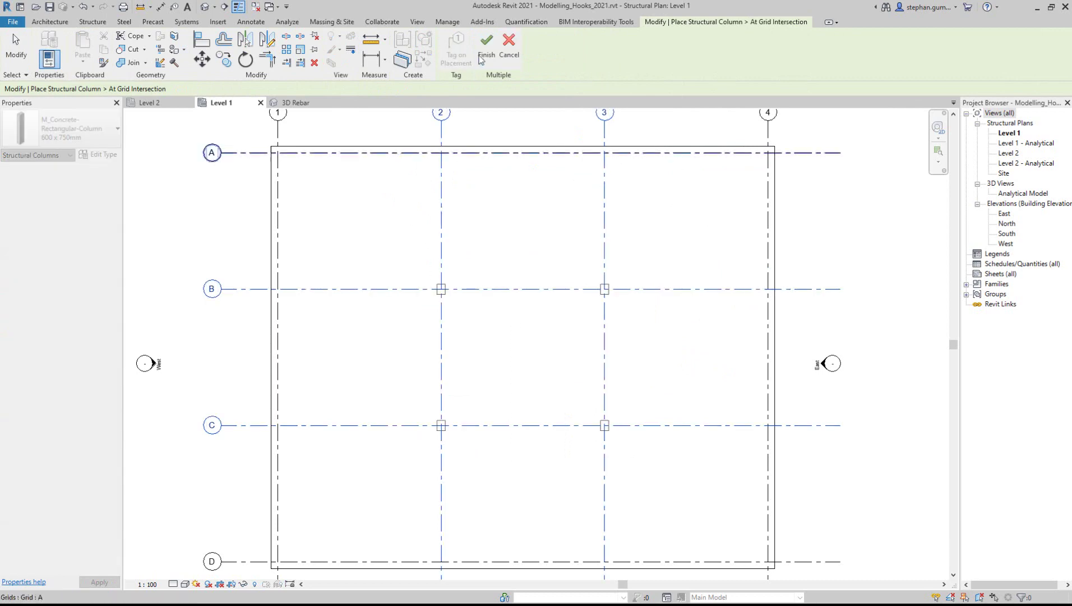
{"action": "left_click", "coordinate": [950, 53]}
{"action": "key", "text": "Escape"}
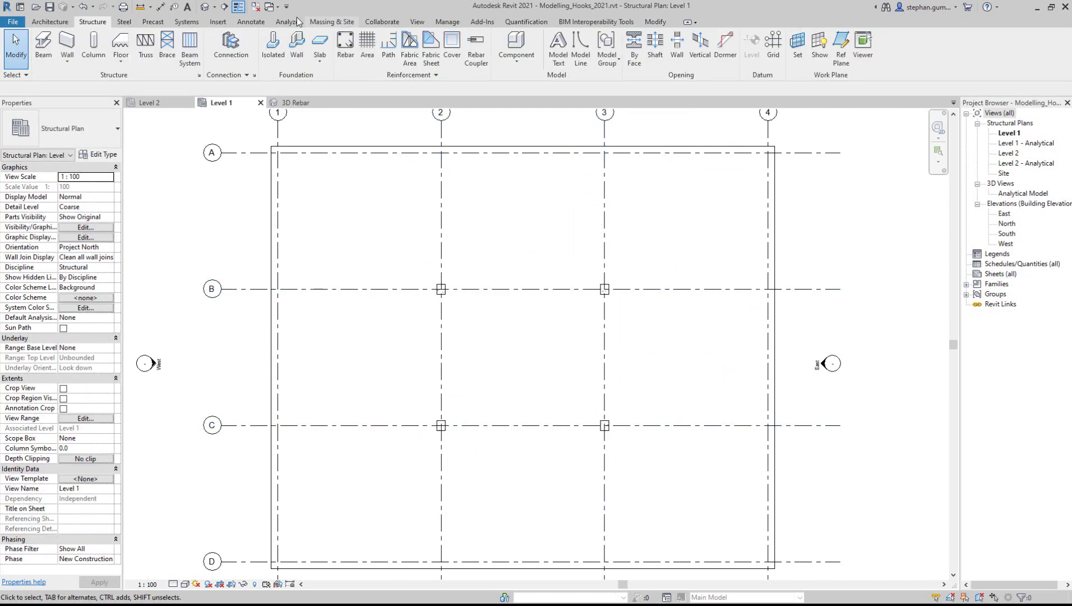
- Inspect the floor and columns in the default 3D view and return to the Level 1 plan
{"action": "left_click", "coordinate": [204, 6]}
{"action": "mouse_move", "coordinate": [537, 343]}
{"action": "middle_mouse_down", "text": "shift"}
{"action": "mouse_move", "coordinate": [539, 328]}
{"action": "mouse_move", "coordinate": [533, 341]}
{"action": "middle_mouse_up", "text": "shift"}
{"action": "double_click", "coordinate": [1008, 132]}
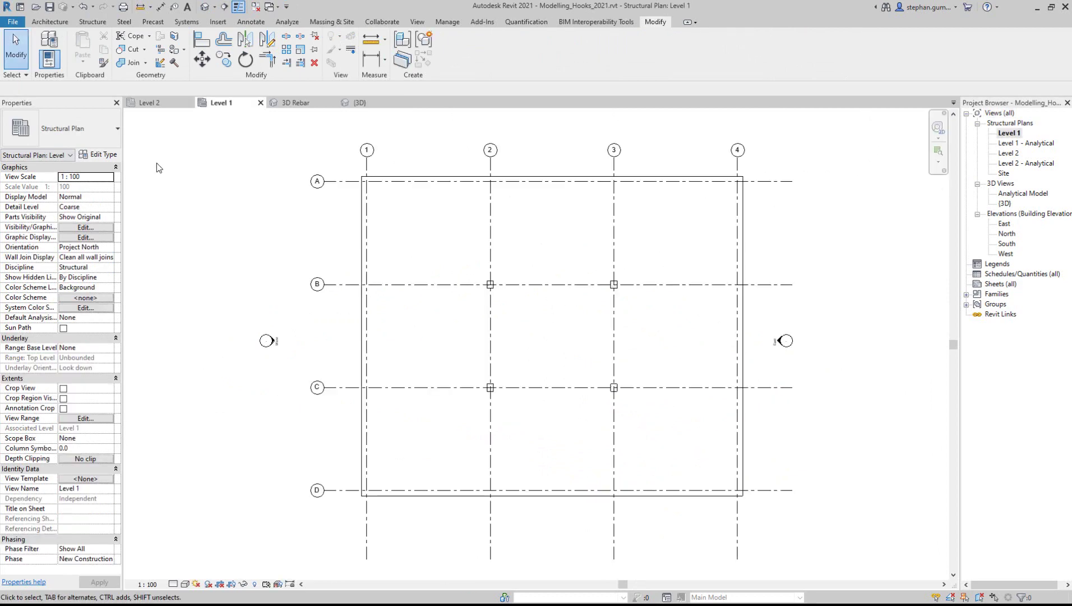
- Start a floor slab edge with a duplicated type named Slab Edge 2 using profile M_Slab Edge-Thickened : 900 x 450mm
{"action": "left_click", "coordinate": [92, 22]}
{"action": "left_click", "coordinate": [320, 61]}
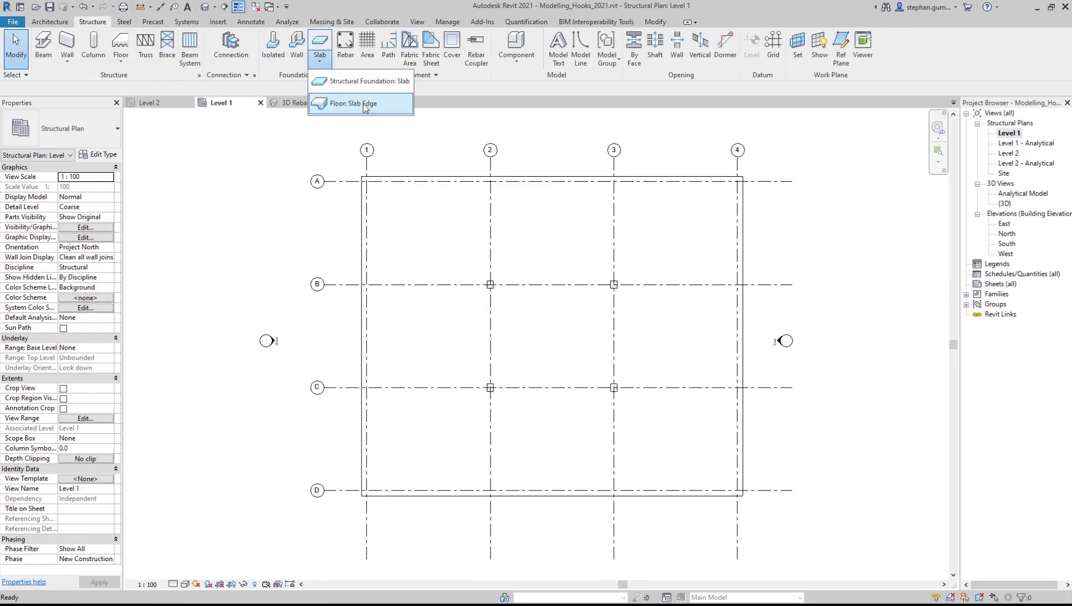
{"action": "left_click", "coordinate": [355, 102]}
{"action": "left_click", "coordinate": [99, 155]}
{"action": "left_click", "coordinate": [816, 172]}
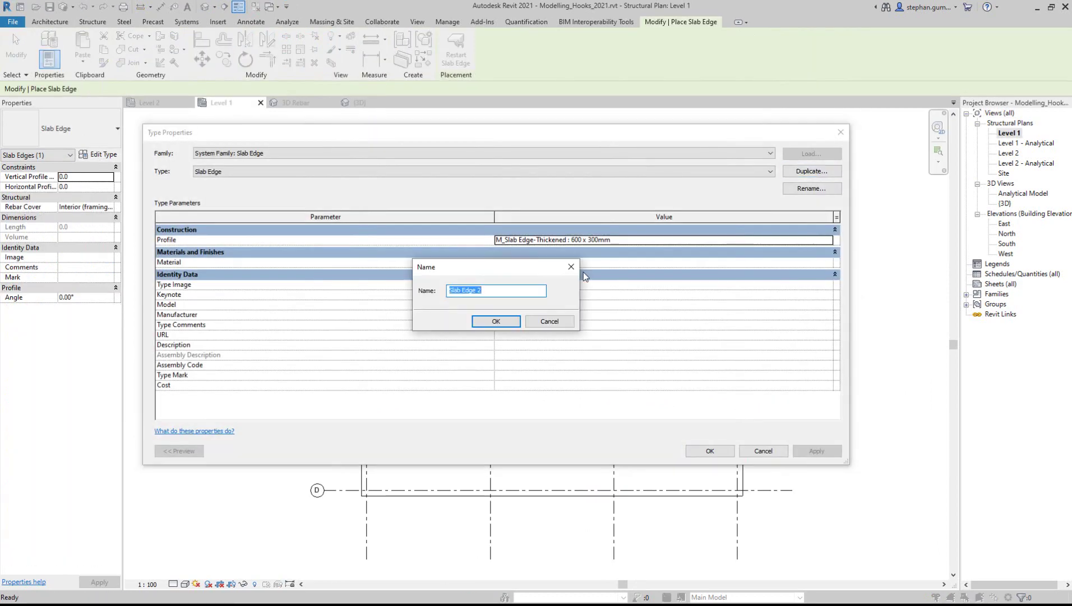
{"action": "type", "text": "Slab Edge 2"}
{"action": "key", "text": "Return"}
{"action": "left_click", "coordinate": [819, 240]}
{"action": "left_click", "coordinate": [829, 240]}
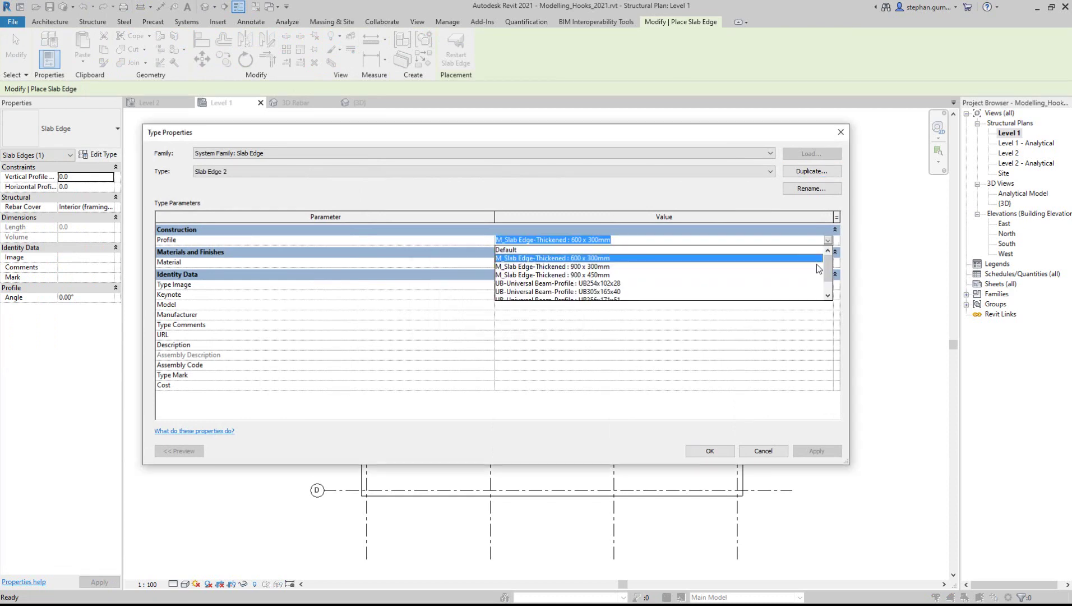
{"action": "left_click", "coordinate": [788, 275]}
{"action": "left_click", "coordinate": [710, 451]}
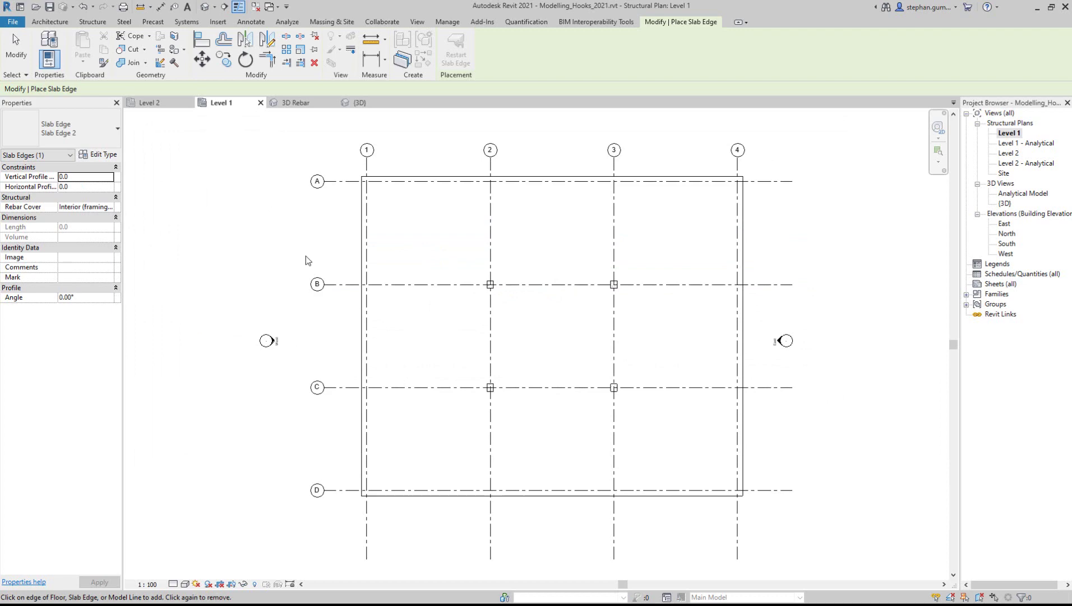
- Add the Slab Edge 2 thickening along all four edges of the floor and end the slab edge command
{"action": "left_click", "coordinate": [363, 337]}
{"action": "left_click", "coordinate": [494, 178]}
{"action": "left_click", "coordinate": [741, 336]}
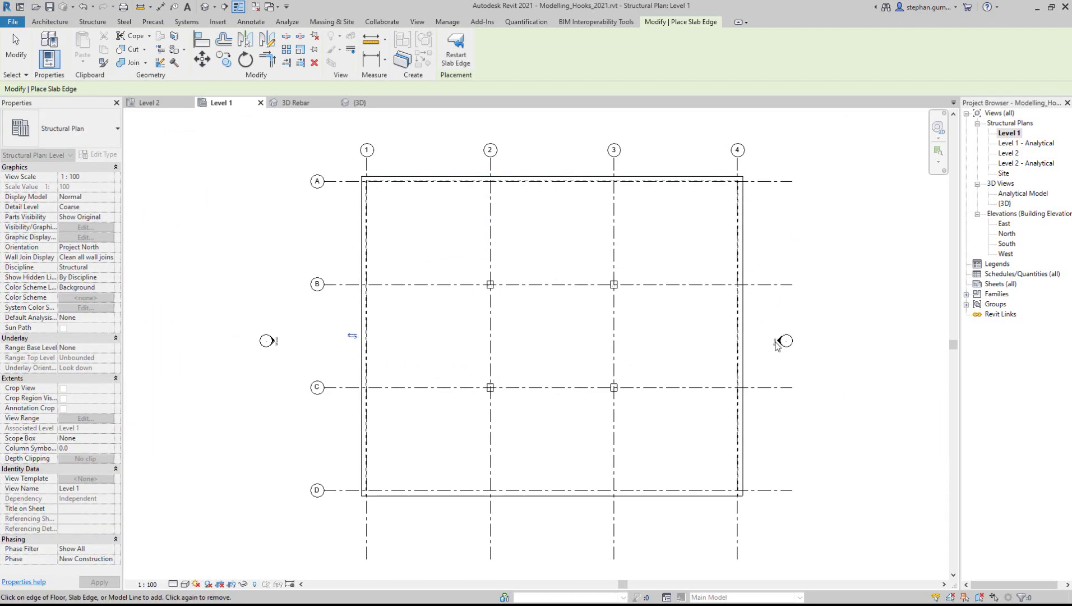
{"action": "left_click", "coordinate": [681, 495]}
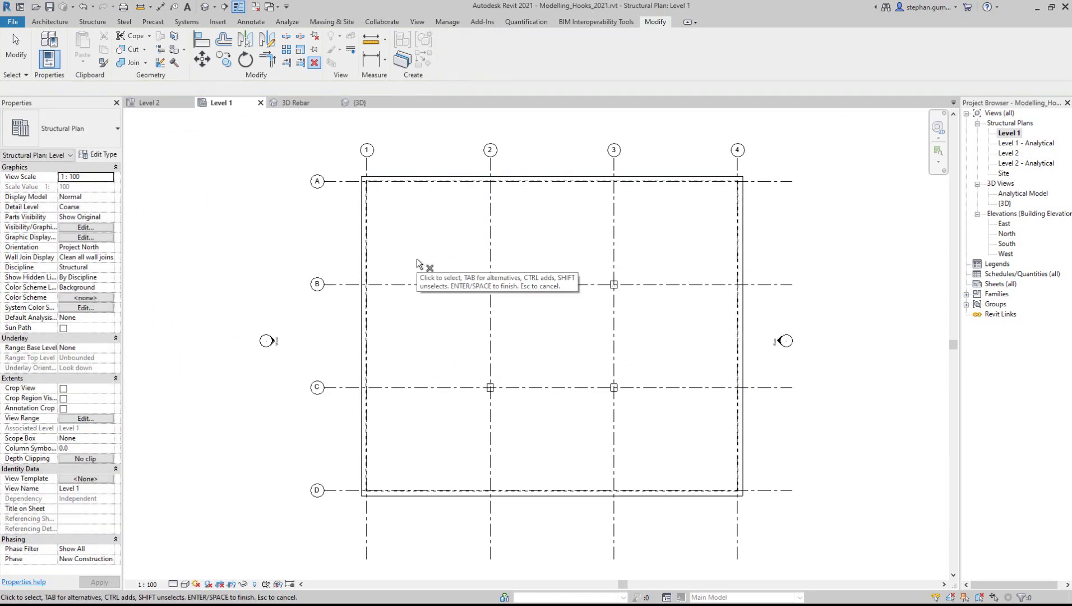
{"action": "key", "text": "Escape"}
{"action": "key", "text": "Escape"}
- Place M_Footing-Rectangular 1800 x 1200 x 450mm isolated foundations under the columns at grid intersections B2 and B3 on Level 1
{"action": "scroll", "coordinate": [373, 187], "scroll_direction": "up", "scroll_amount": 5}
{"action": "scroll", "coordinate": [393, 201], "scroll_direction": "down", "scroll_amount": 6}
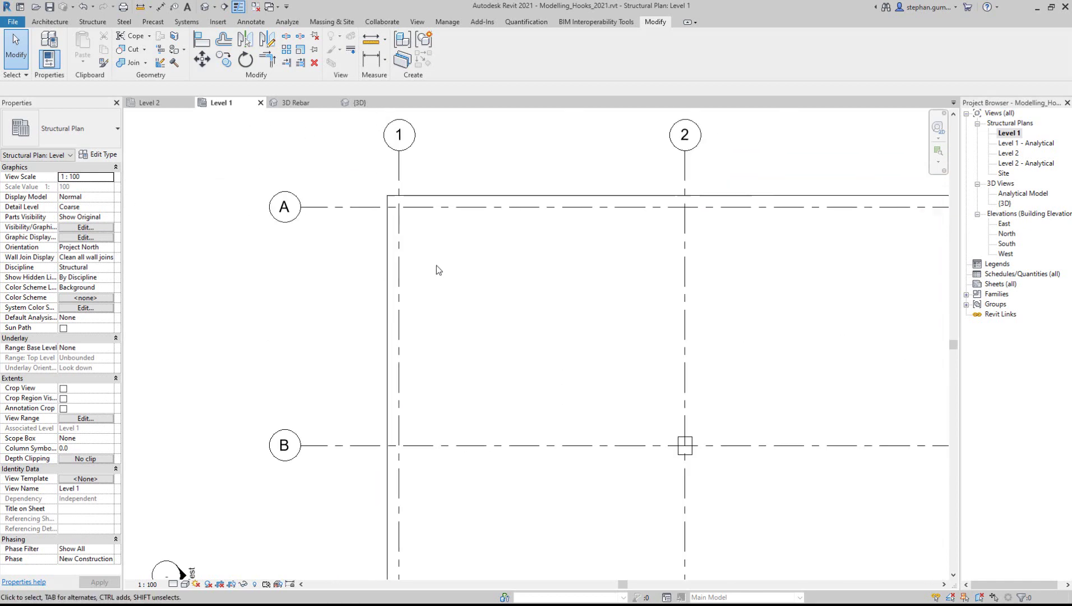
{"action": "left_click", "coordinate": [94, 23]}
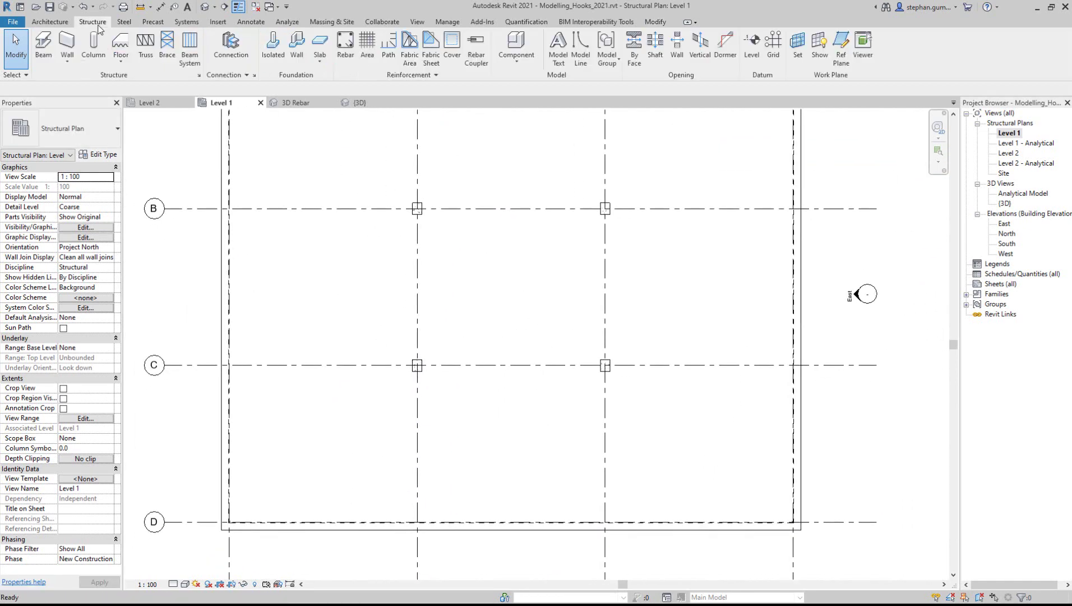
{"action": "left_click", "coordinate": [273, 48]}
{"action": "left_click", "coordinate": [115, 129]}
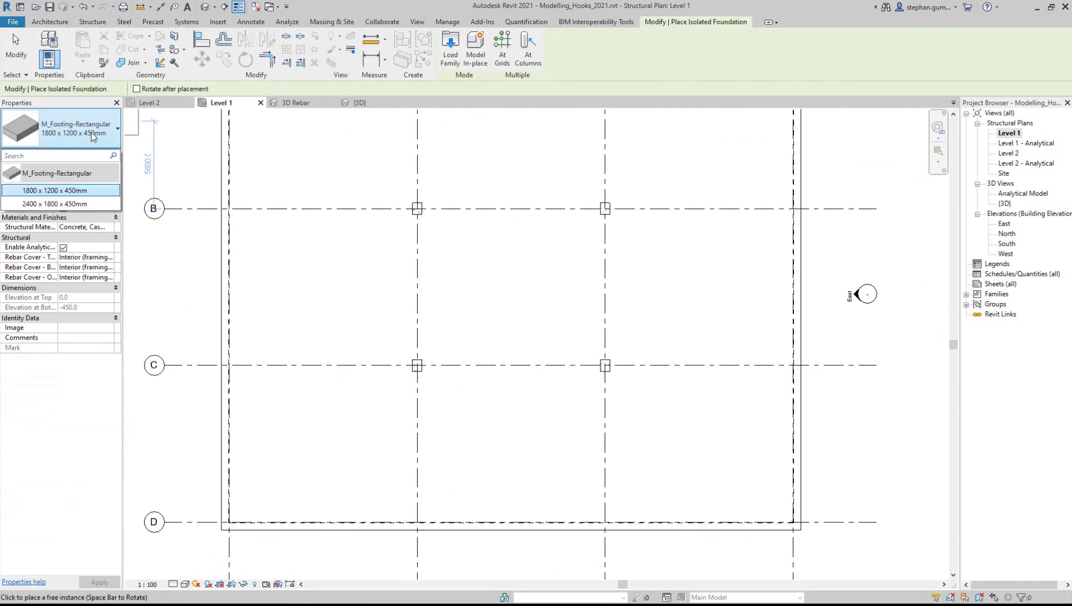
{"action": "left_click", "coordinate": [391, 149]}
{"action": "left_click", "coordinate": [417, 208]}
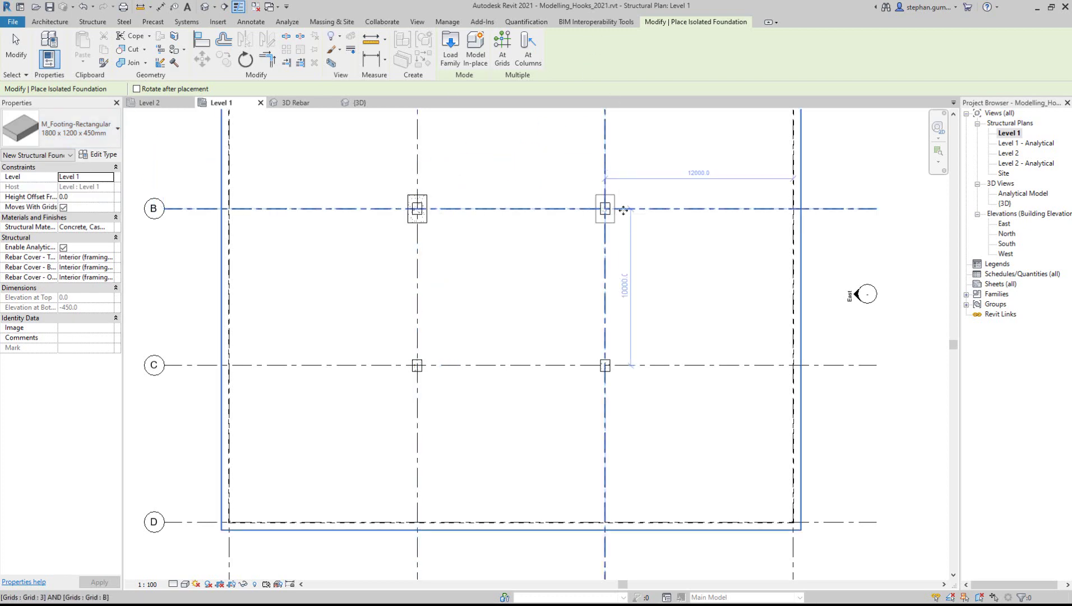
{"action": "left_click", "coordinate": [623, 210]}
- Add the same isolated foundations where grid C crosses grids 2 and 3 using At Grids, and end the placement
{"action": "left_click", "coordinate": [501, 50]}
{"action": "left_click_drag", "start_coordinate": [646, 332], "coordinate": [345, 403]}
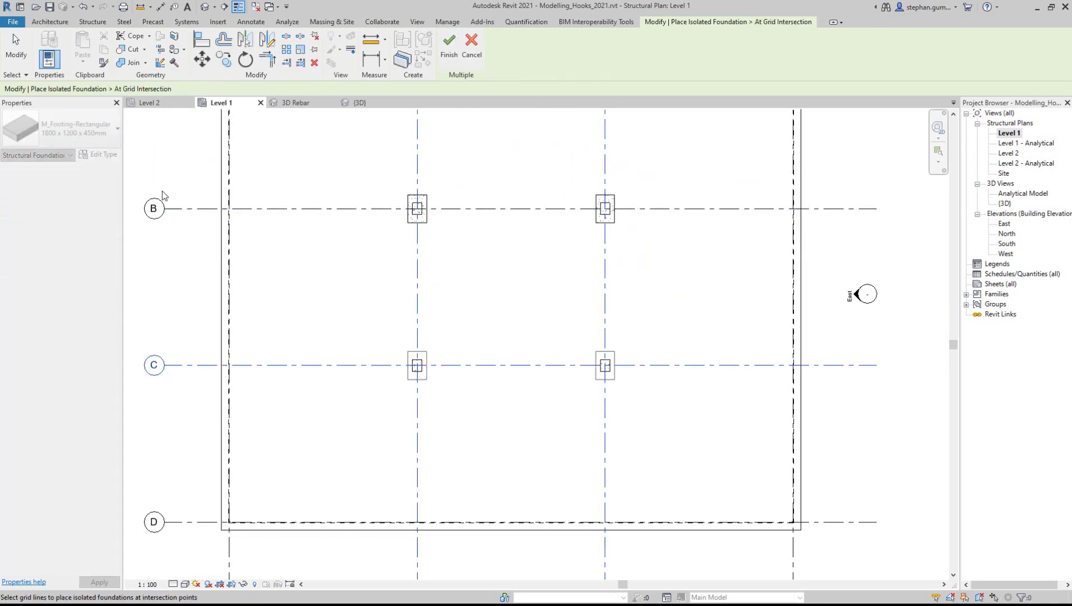
{"action": "left_click", "coordinate": [448, 48]}
{"action": "key", "text": "Escape"}
{"action": "key", "text": "Escape"}
- Change the two isolated foundations on grid C to the 2400 x 1800 x 450mm type
{"action": "left_click", "coordinate": [417, 365]}
{"action": "left_click", "coordinate": [605, 365], "text": "ctrl"}
{"action": "left_click", "coordinate": [84, 137]}
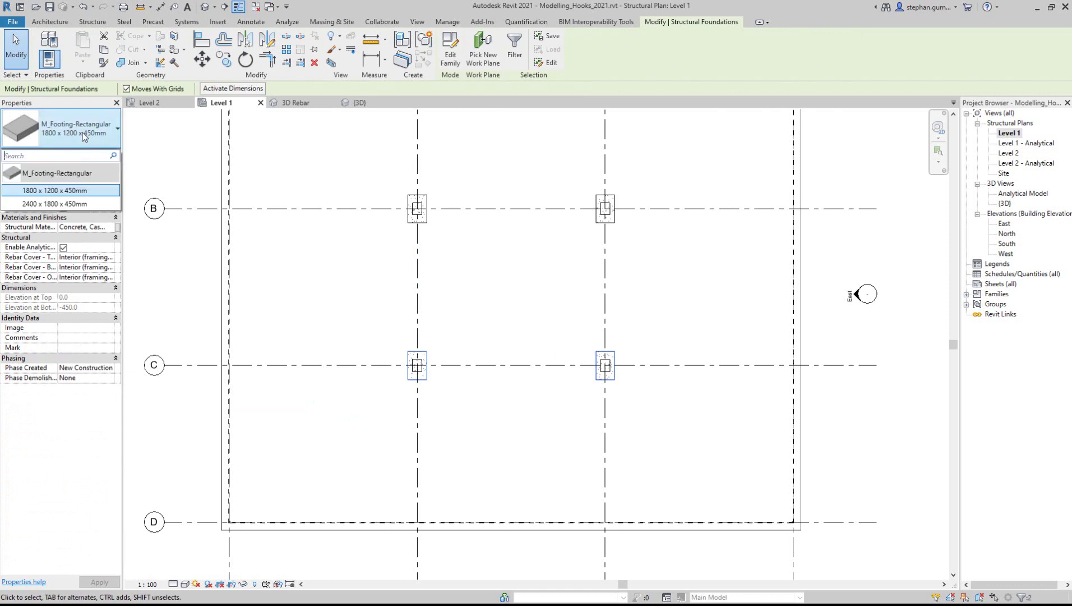
{"action": "left_click", "coordinate": [54, 203]}
{"action": "left_click", "coordinate": [553, 307]}
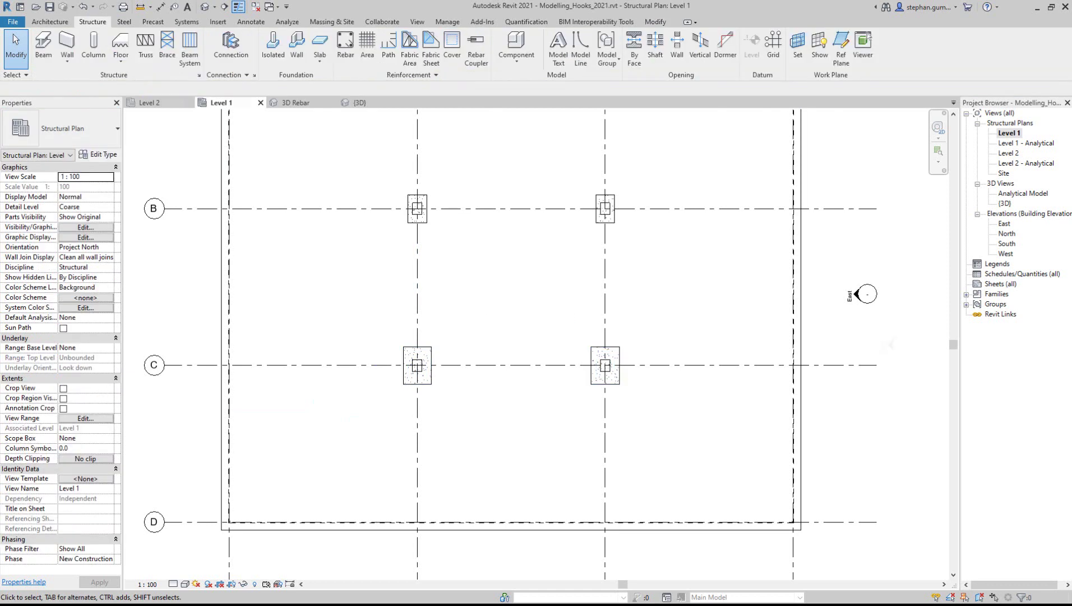
- Start a structural floor on Level 2 and duplicate its floor type under the name Generic 200mm
{"action": "key", "text": "ctrl+Tab"}
{"action": "left_click", "coordinate": [110, 66]}
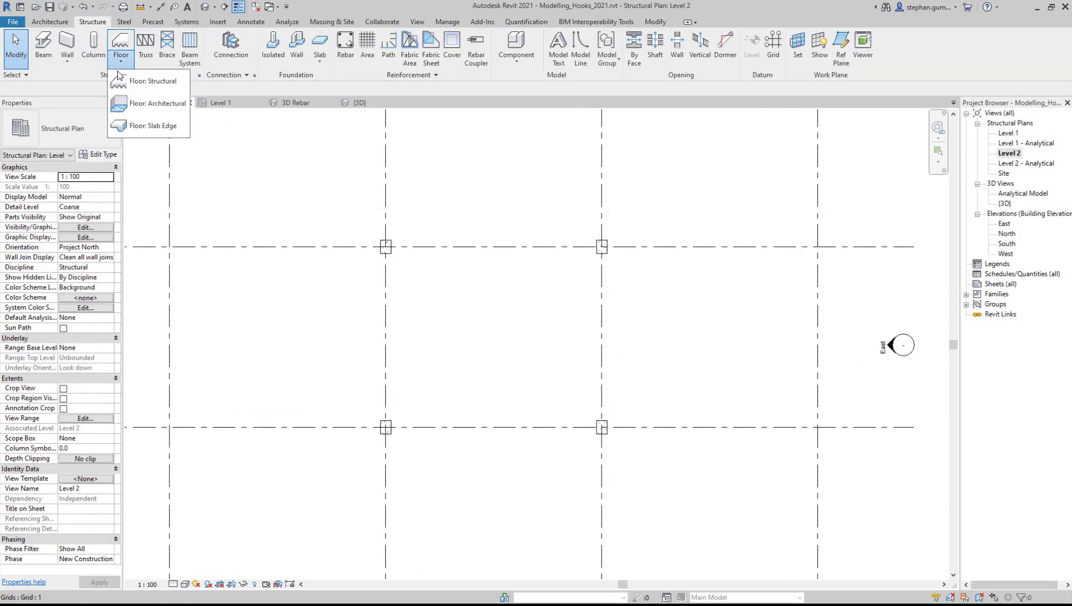
{"action": "left_click", "coordinate": [149, 82]}
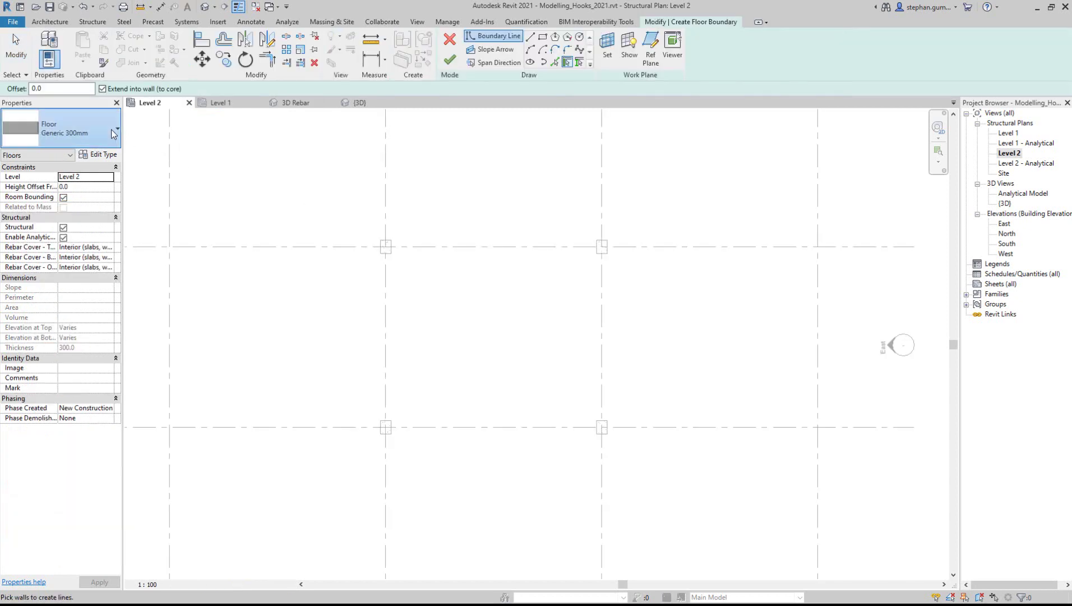
{"action": "left_click", "coordinate": [112, 130]}
{"action": "left_click", "coordinate": [112, 129]}
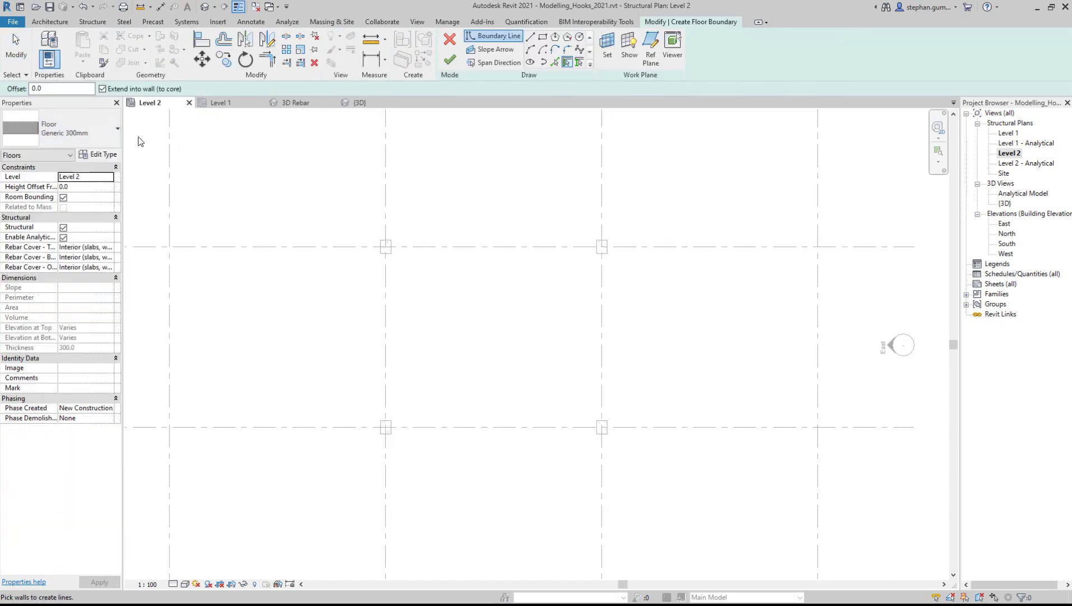
{"action": "left_click", "coordinate": [99, 155]}
{"action": "left_click", "coordinate": [811, 171]}
{"action": "key", "text": "End"}
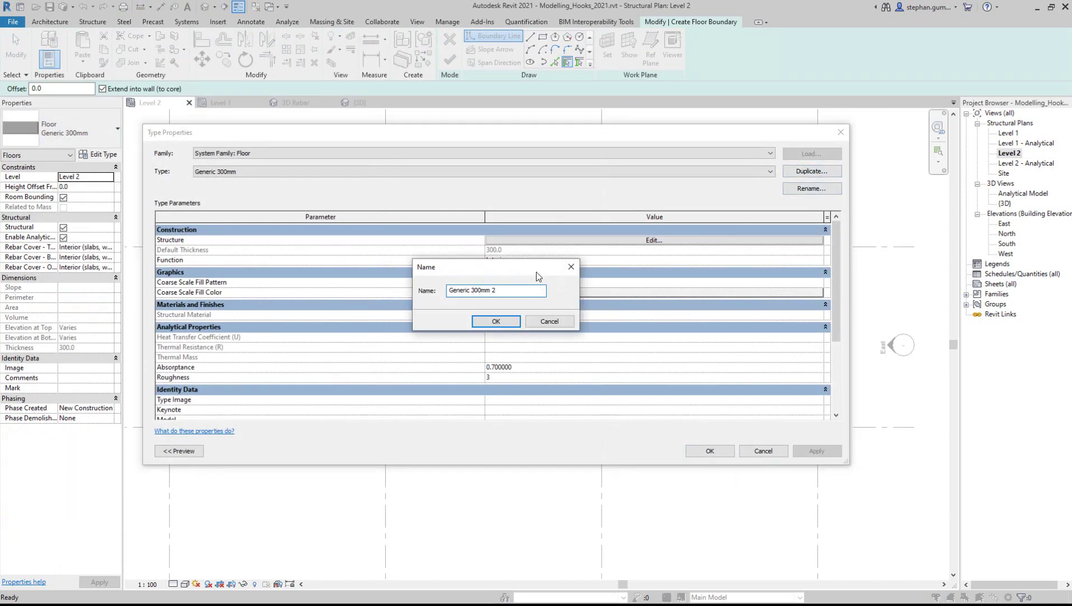
{"action": "key", "text": "BackSpace"}
{"action": "key", "text": "BackSpace"}
{"action": "key", "text": "ctrl+Left"}
{"action": "type", "text": "2"}
{"action": "key", "text": "Return"}
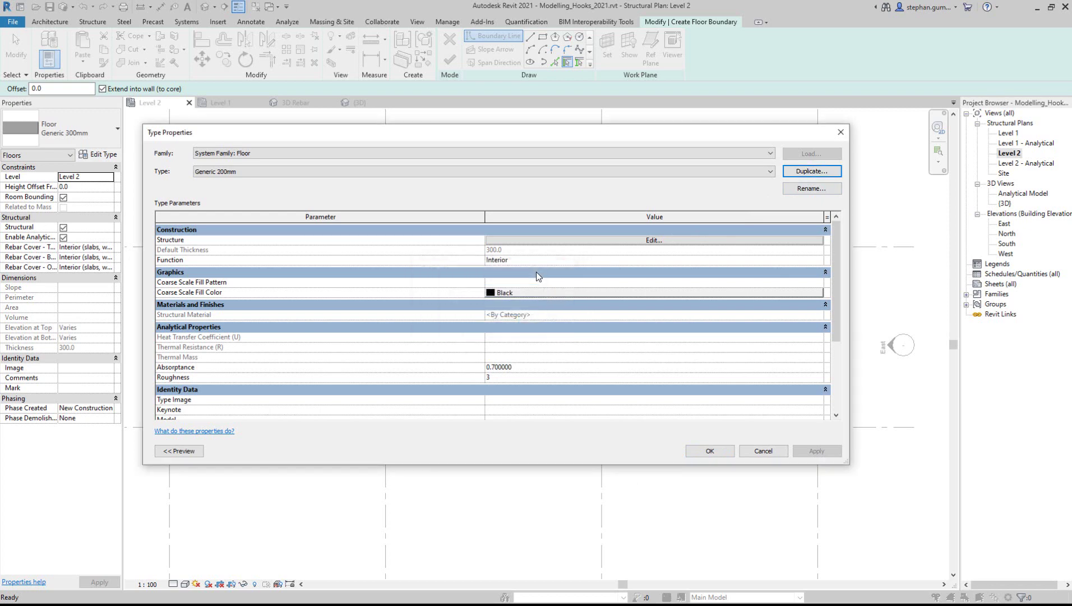
- Set the structure layer thickness of the Generic 200mm floor type to 200 mm and accept the type properties
{"action": "left_click", "coordinate": [595, 240]}
{"action": "left_click", "coordinate": [499, 240]}
{"action": "type", "text": "200"}
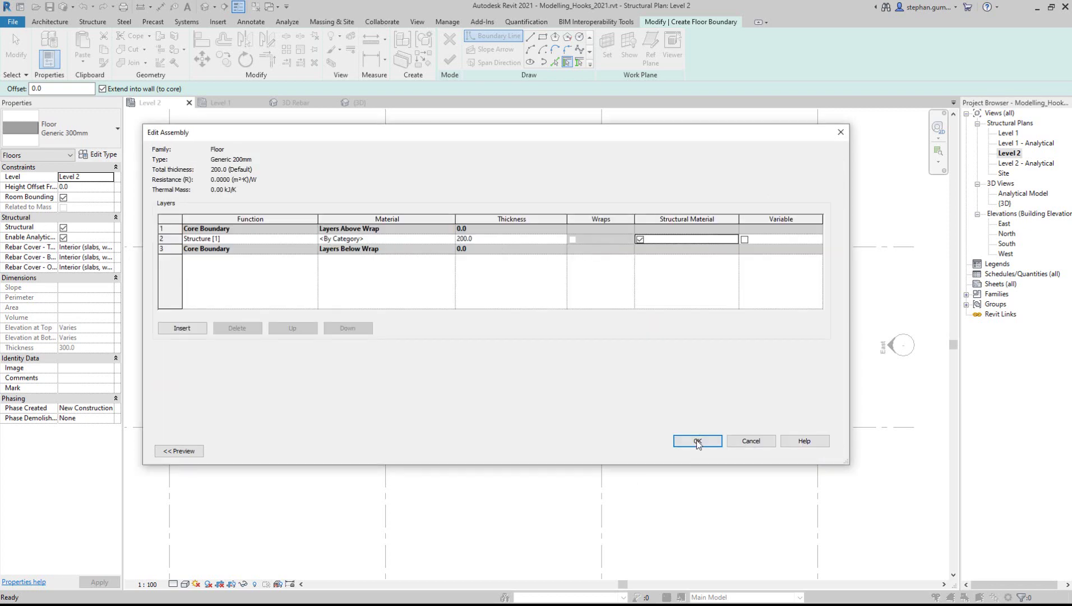
{"action": "left_click", "coordinate": [697, 442]}
{"action": "left_click", "coordinate": [717, 454]}
- Pick one outer edge of each of the four columns as a boundary line for the Level 2 floor
{"action": "left_click", "coordinate": [555, 61]}
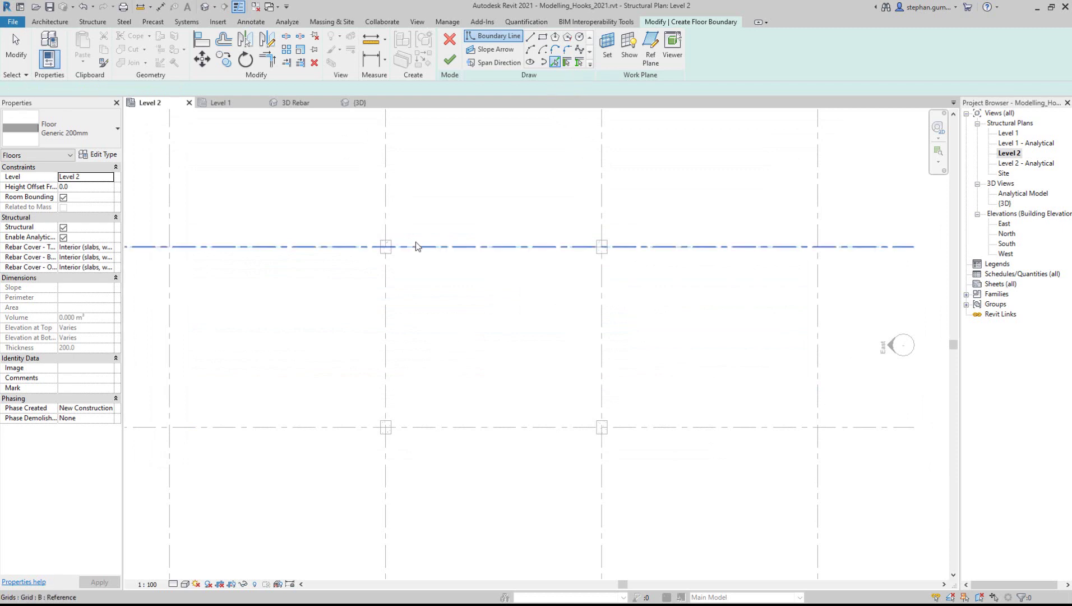
{"action": "scroll", "coordinate": [416, 243], "scroll_direction": "up", "scroll_amount": 2}
{"action": "scroll", "coordinate": [518, 265], "scroll_direction": "down", "scroll_amount": 1}
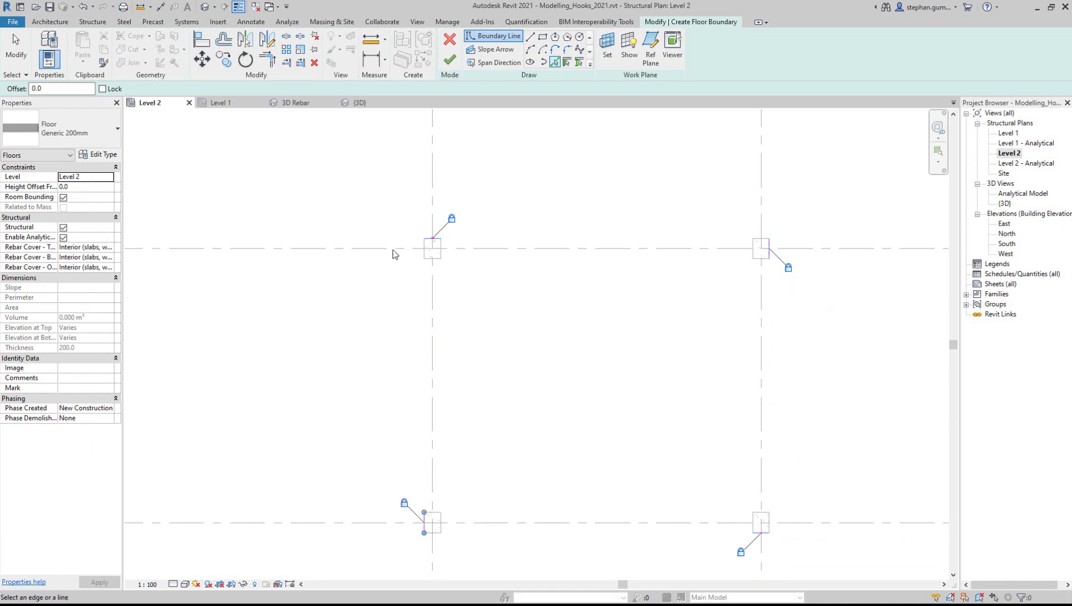
- Trim the four boundary lines into a closed rectangle around the columns and finish the Level 2 floor
{"action": "left_click", "coordinate": [267, 61]}
{"action": "left_click", "coordinate": [425, 235]}
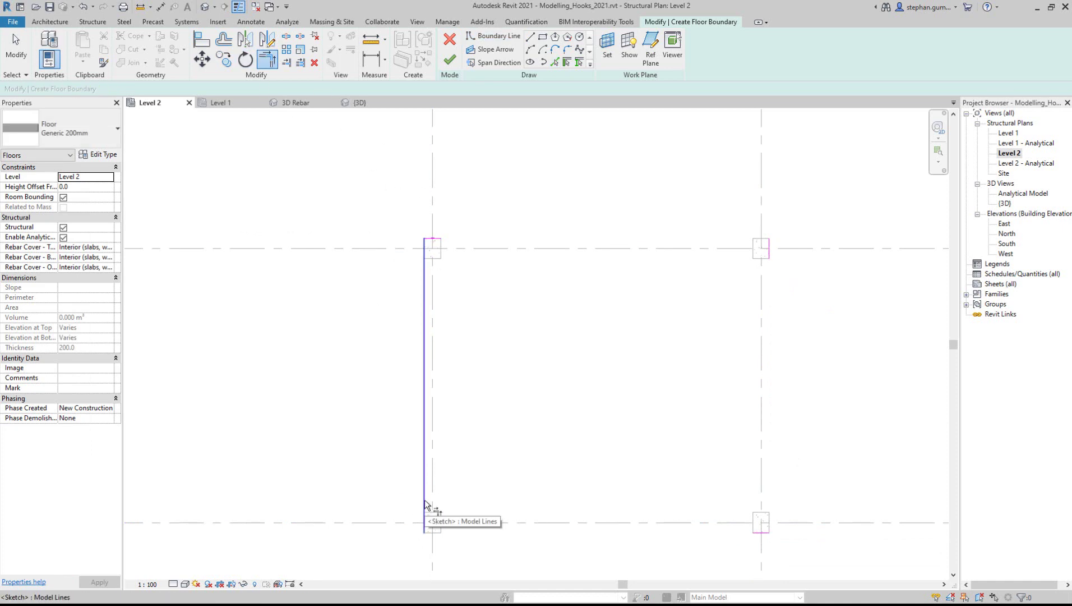
{"action": "left_click", "coordinate": [766, 537]}
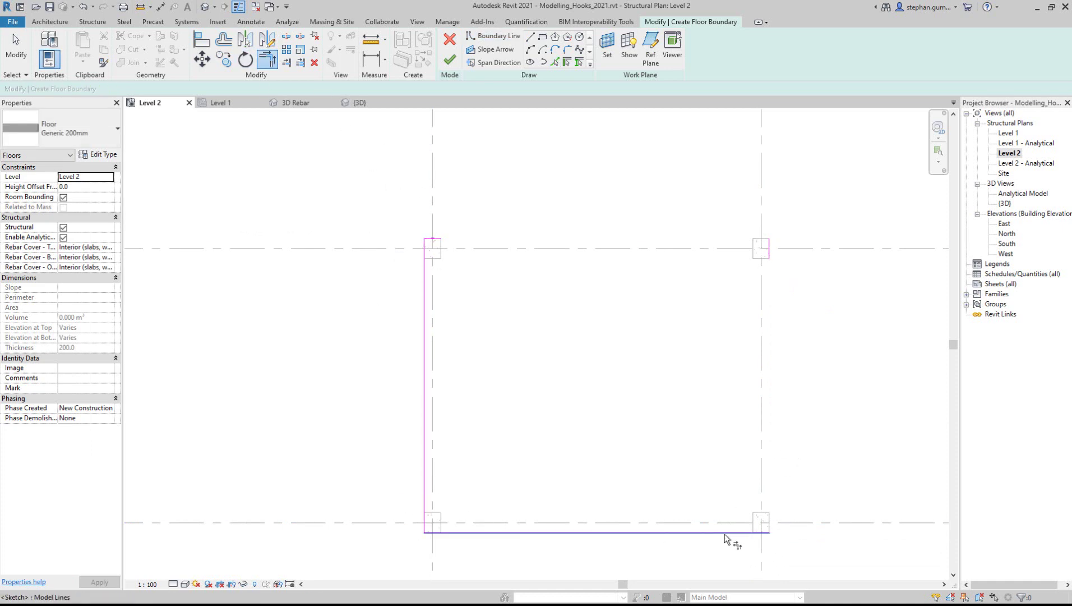
{"action": "left_click", "coordinate": [772, 253]}
{"action": "left_click", "coordinate": [666, 248]}
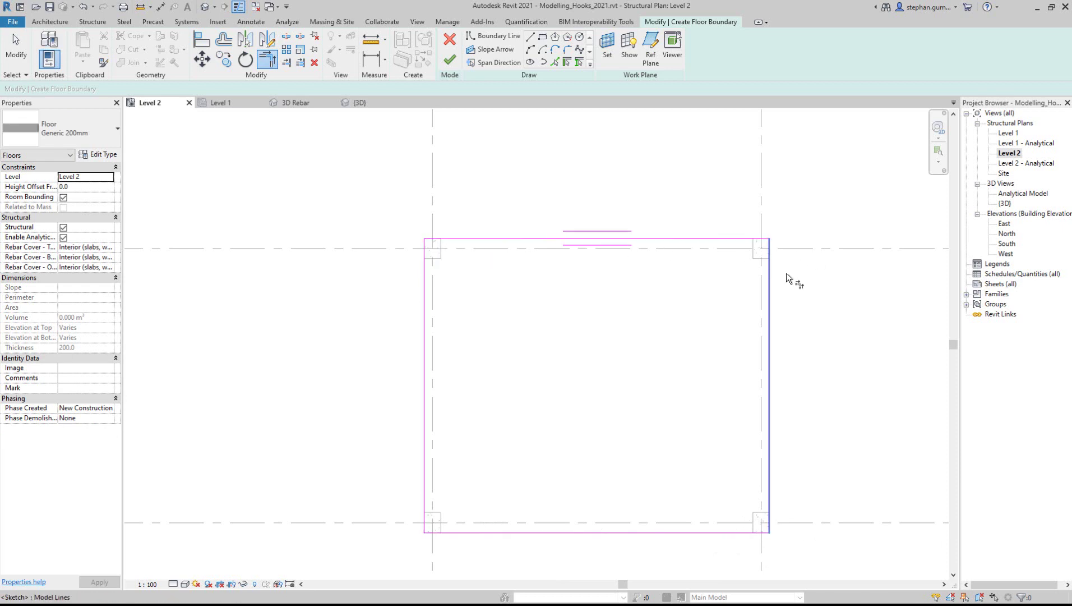
{"action": "right_click", "coordinate": [530, 324]}
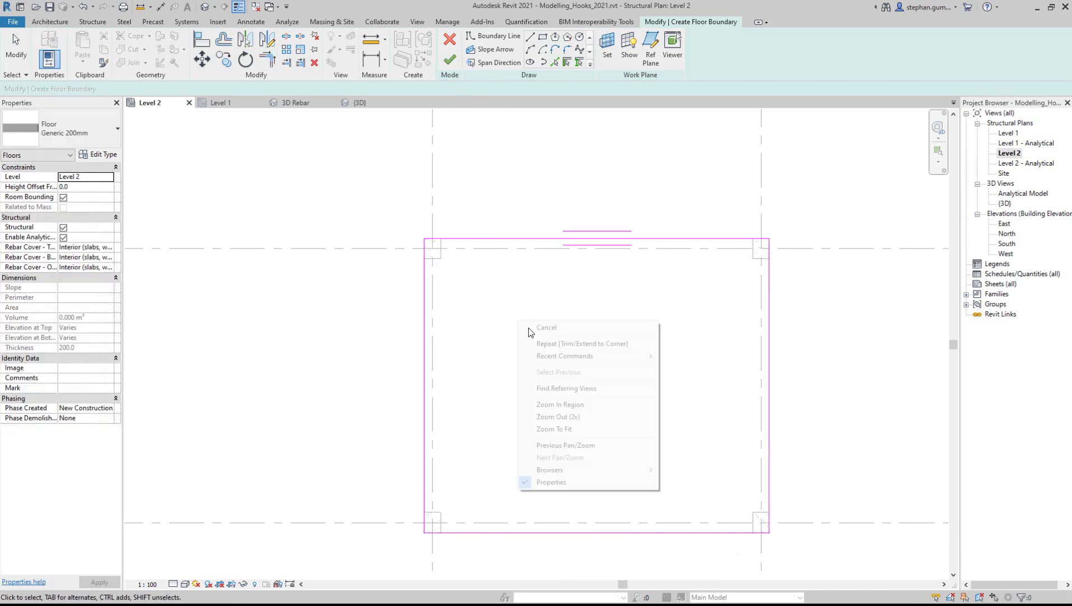
{"action": "left_click", "coordinate": [547, 331]}
{"action": "left_click", "coordinate": [498, 239]}
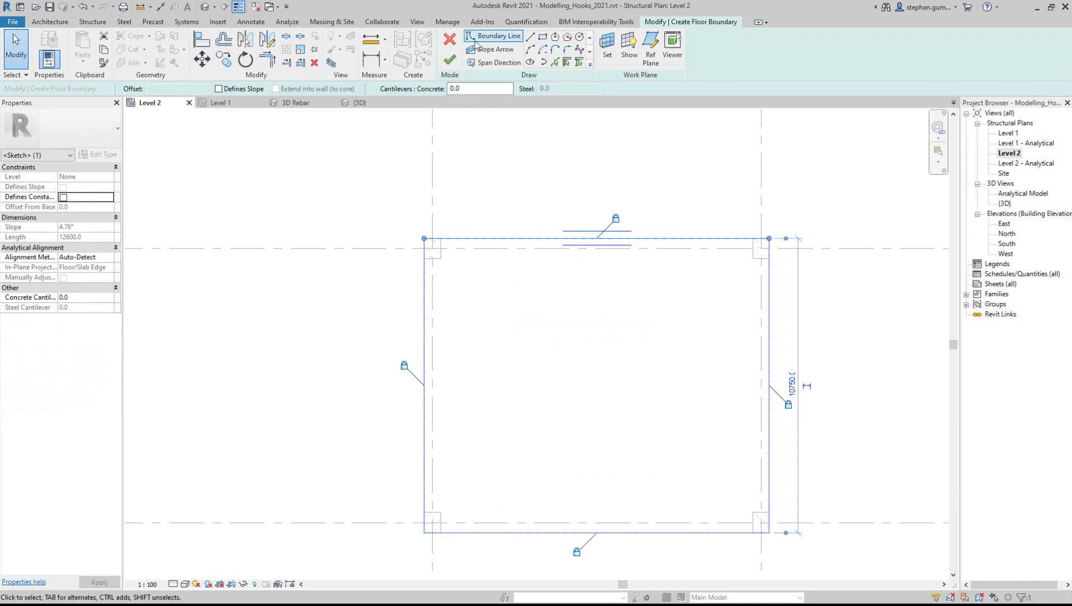
{"action": "left_click", "coordinate": [450, 59]}
{"action": "scroll", "coordinate": [620, 347], "scroll_direction": "down", "scroll_amount": 1}
{"action": "left_click", "coordinate": [617, 343]}
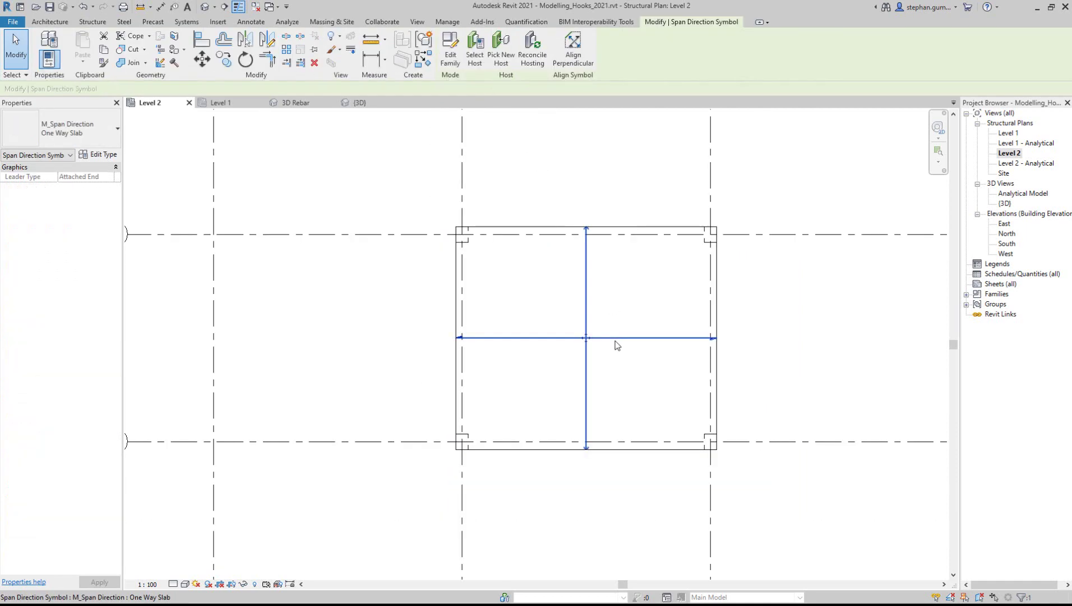
{"action": "key", "text": "Escape"}
- Inspect the two slabs, columns and isolated foundations in the default 3D view
{"action": "scroll", "coordinate": [560, 328], "scroll_direction": "down", "scroll_amount": 3}
{"action": "left_click", "coordinate": [205, 7]}
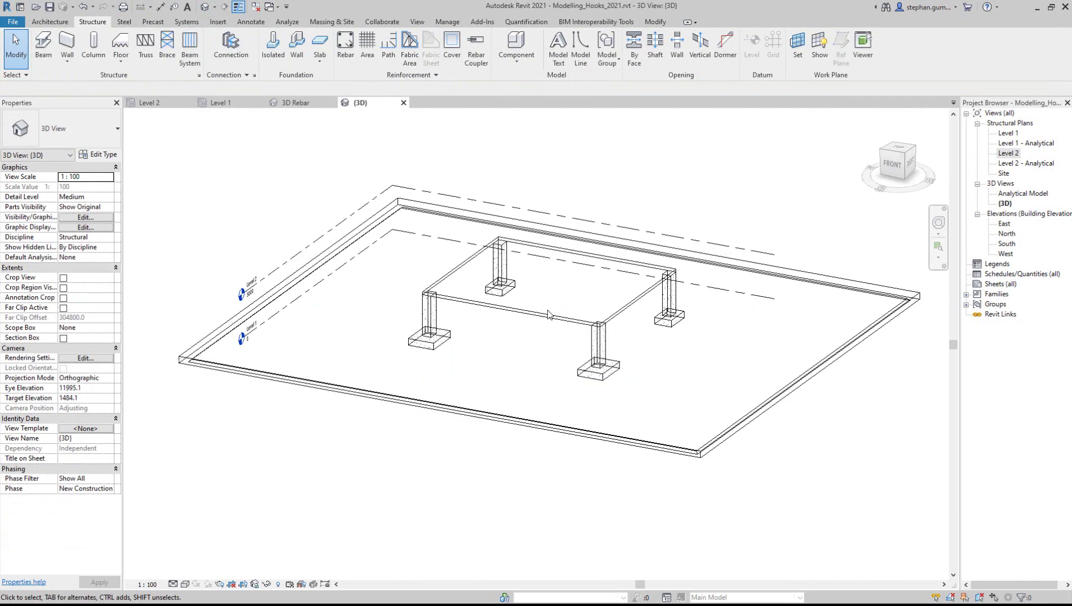
{"action": "middle_click_drag", "start_coordinate": [549, 315], "coordinate": [514, 360], "text": "shift"}
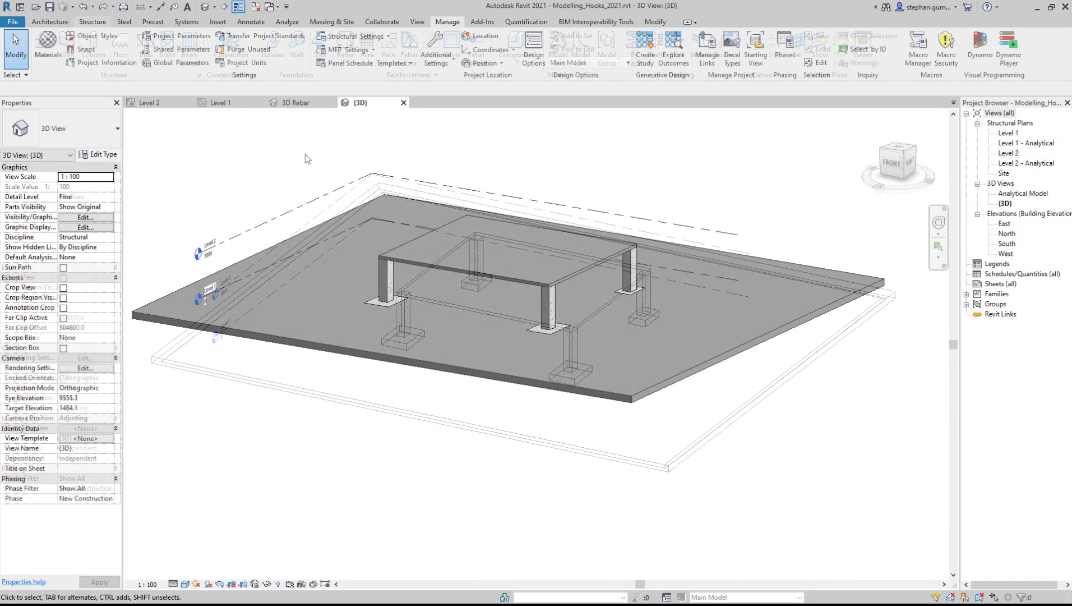
- Filter the selected upper structure to Structural Columns only and set their structural material to Concrete - Cast-in-Place Concrete - 35 MPa
{"action": "left_click_drag", "start_coordinate": [287, 144], "coordinate": [673, 457]}
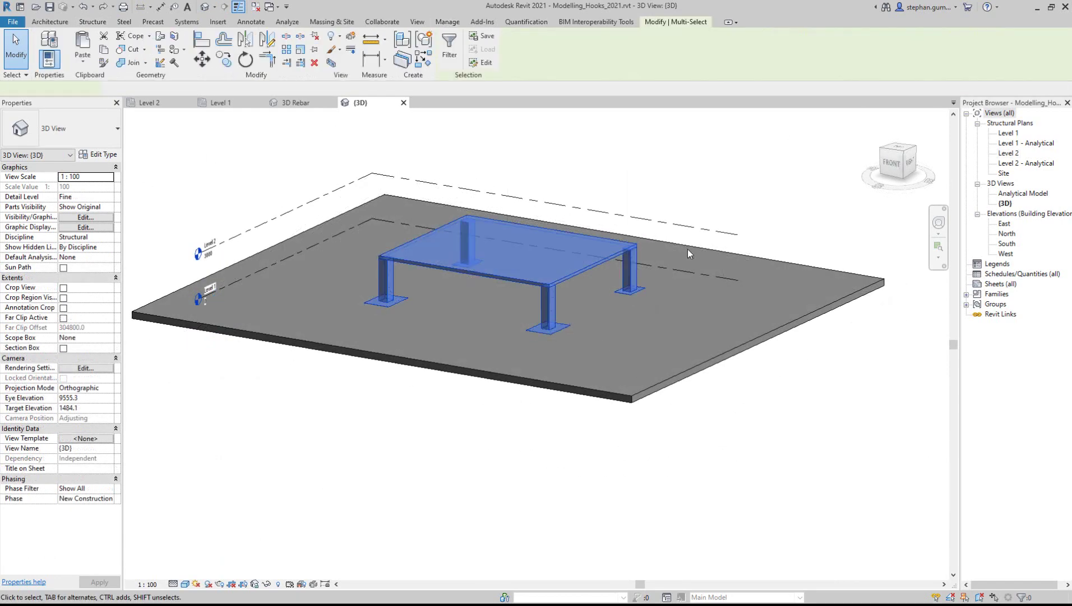
{"action": "left_click", "coordinate": [449, 45]}
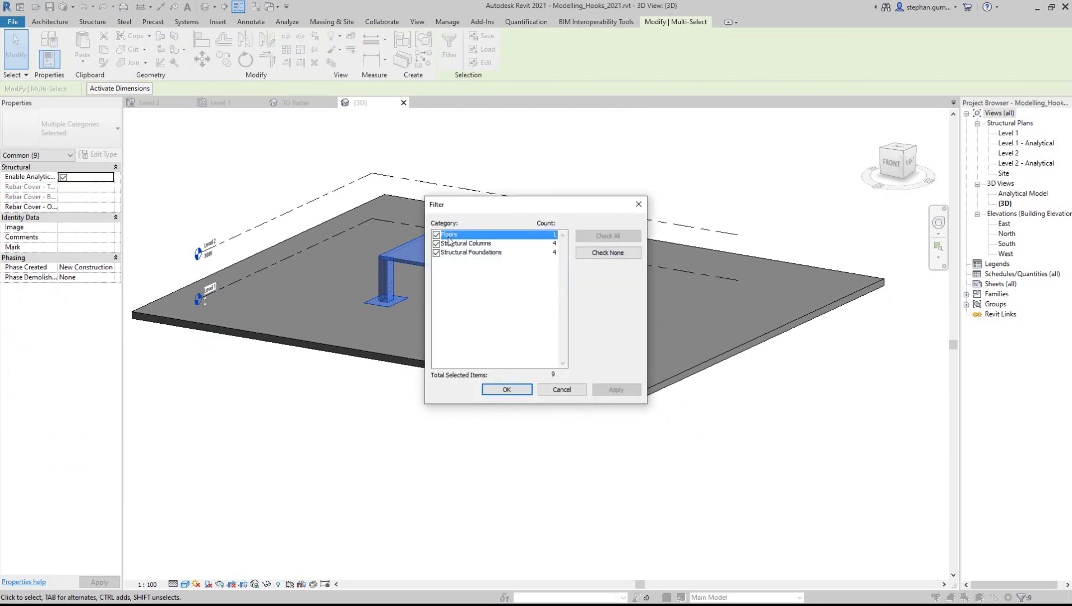
{"action": "left_click", "coordinate": [436, 253]}
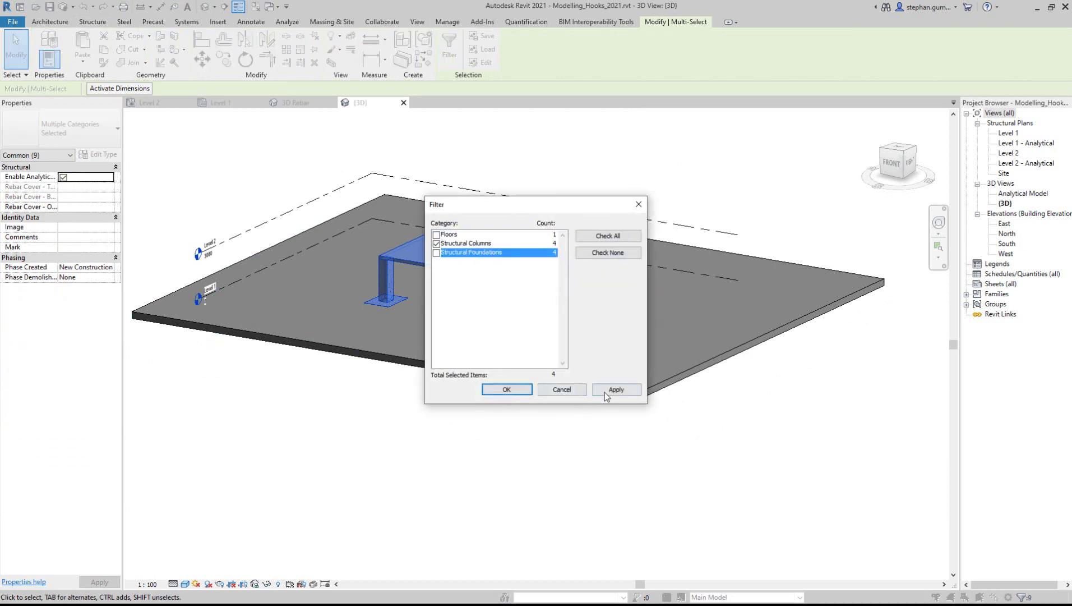
{"action": "left_click", "coordinate": [507, 390]}
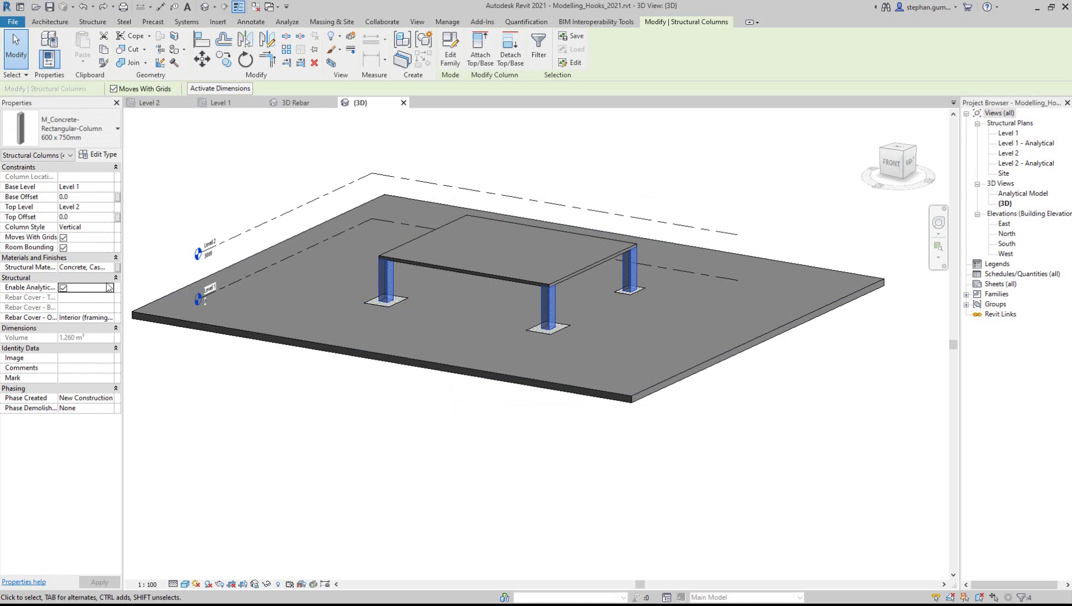
{"action": "left_click", "coordinate": [110, 268]}
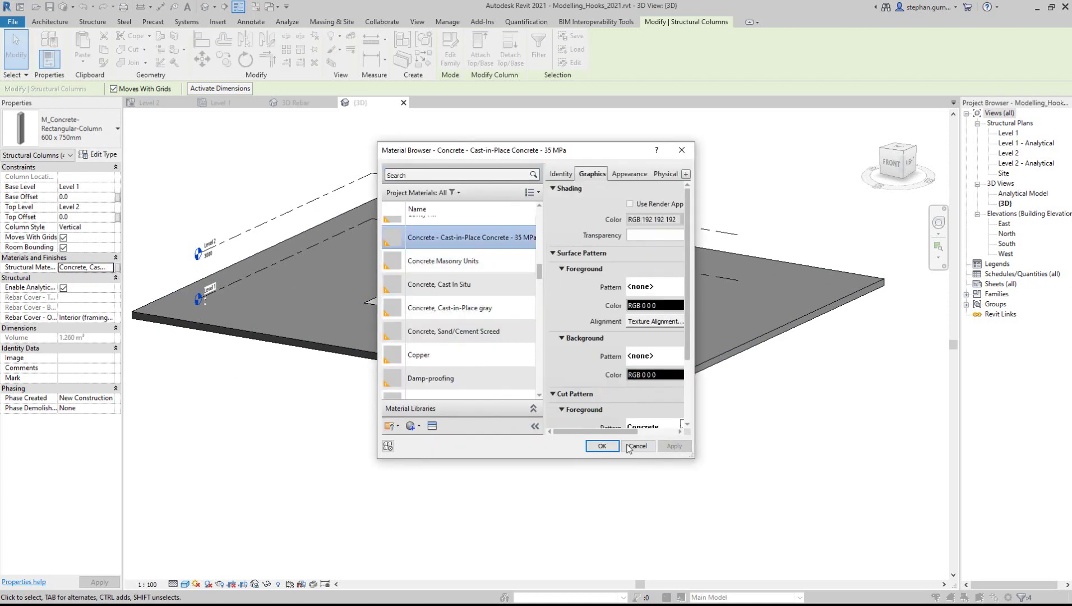
{"action": "left_click", "coordinate": [601, 445]}
{"action": "left_click", "coordinate": [469, 448]}
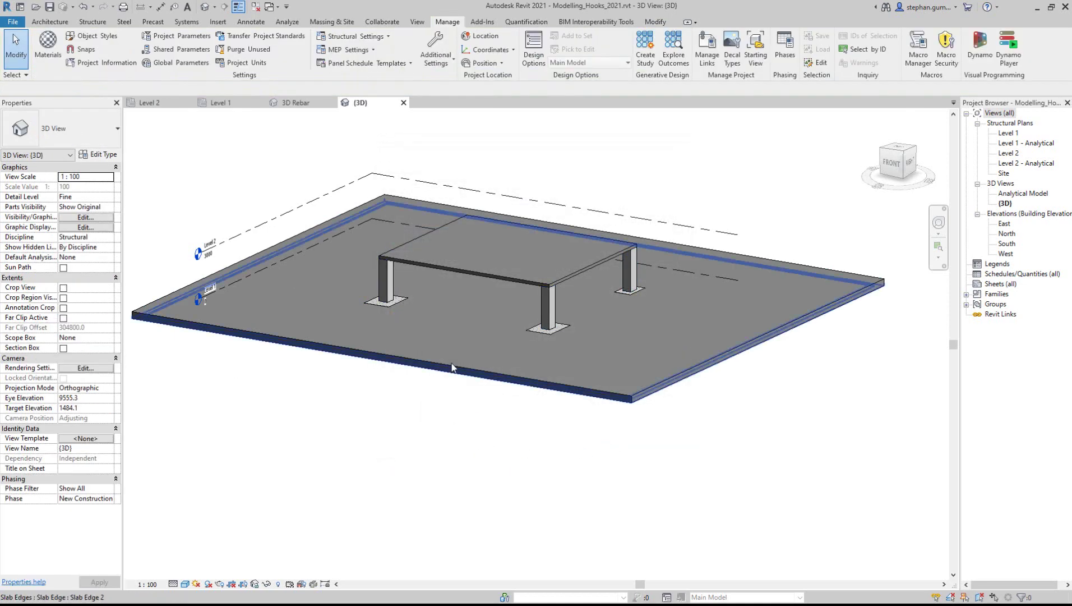
{"action": "left_click", "coordinate": [477, 280]}
{"action": "key", "text": "Escape"}
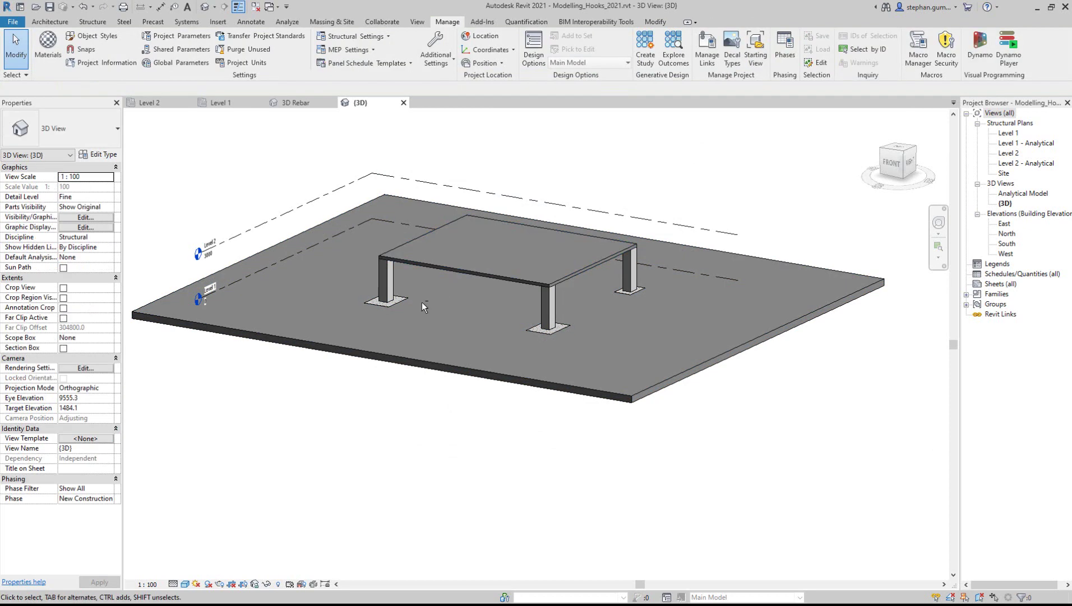
- Set the ground slab type's structure layer material to Concrete - Cast-in-Place Concrete - 35 MPa
{"action": "left_click", "coordinate": [233, 327]}
{"action": "left_click", "coordinate": [99, 155]}
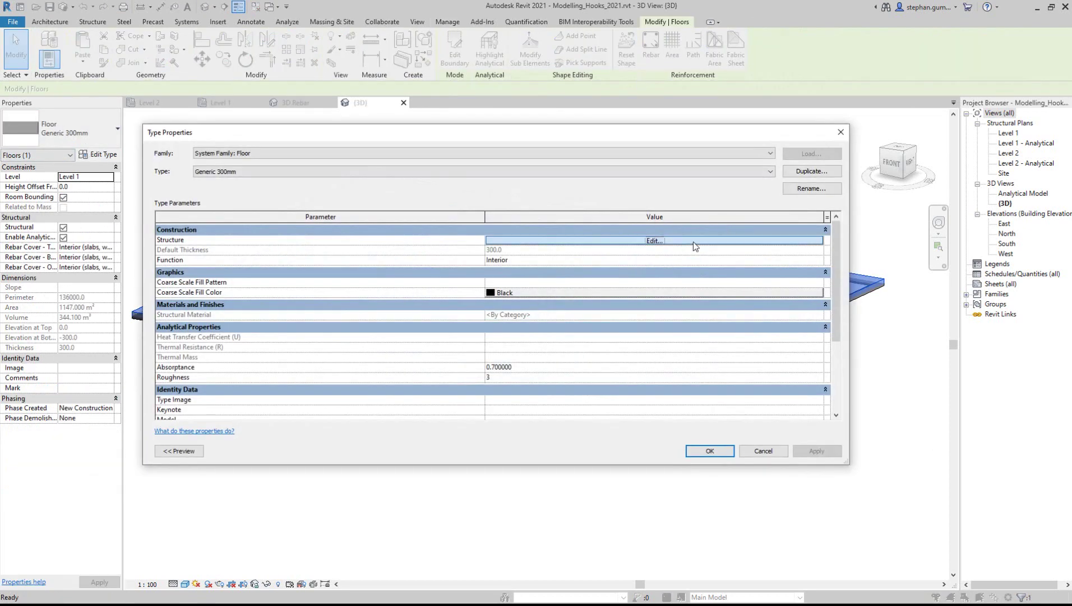
{"action": "left_click", "coordinate": [653, 240]}
{"action": "left_click", "coordinate": [451, 239]}
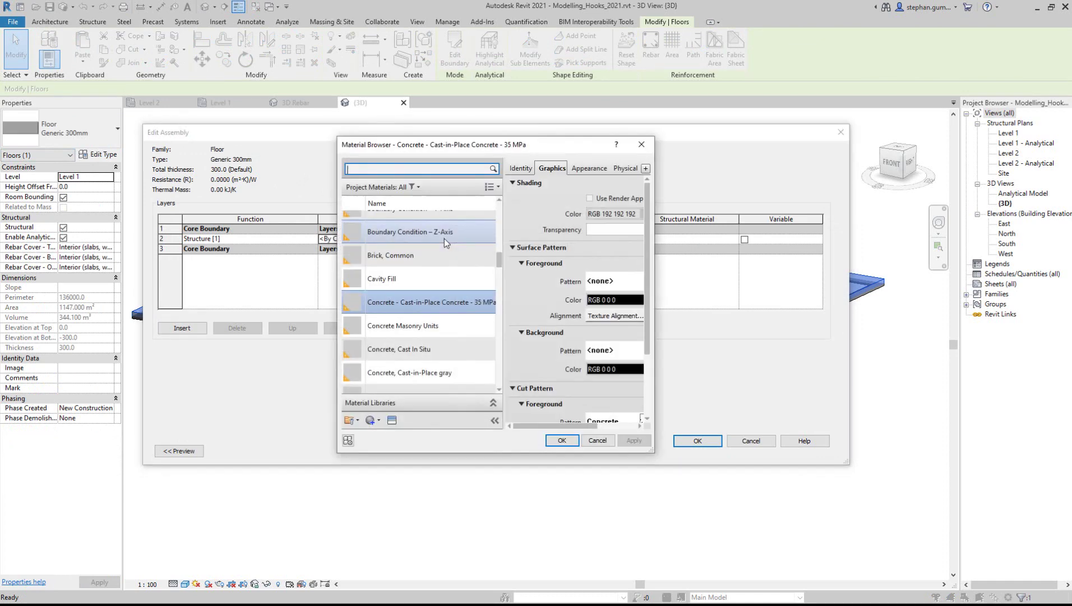
{"action": "scroll", "coordinate": [483, 311], "scroll_direction": "down", "scroll_amount": 3}
{"action": "scroll", "coordinate": [483, 311], "scroll_direction": "up", "scroll_amount": 3}
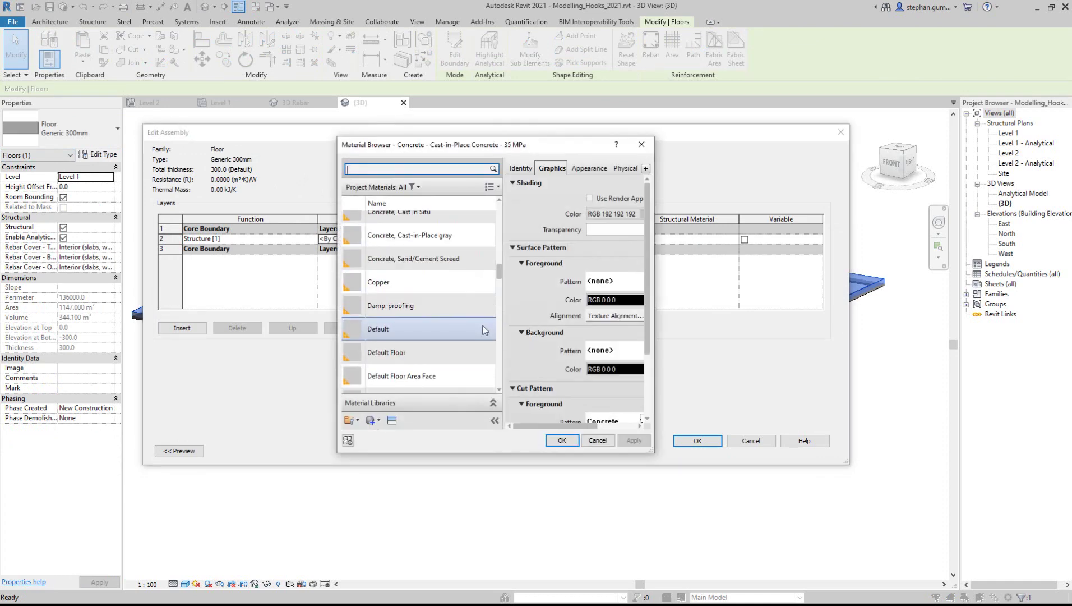
{"action": "left_click", "coordinate": [562, 440]}
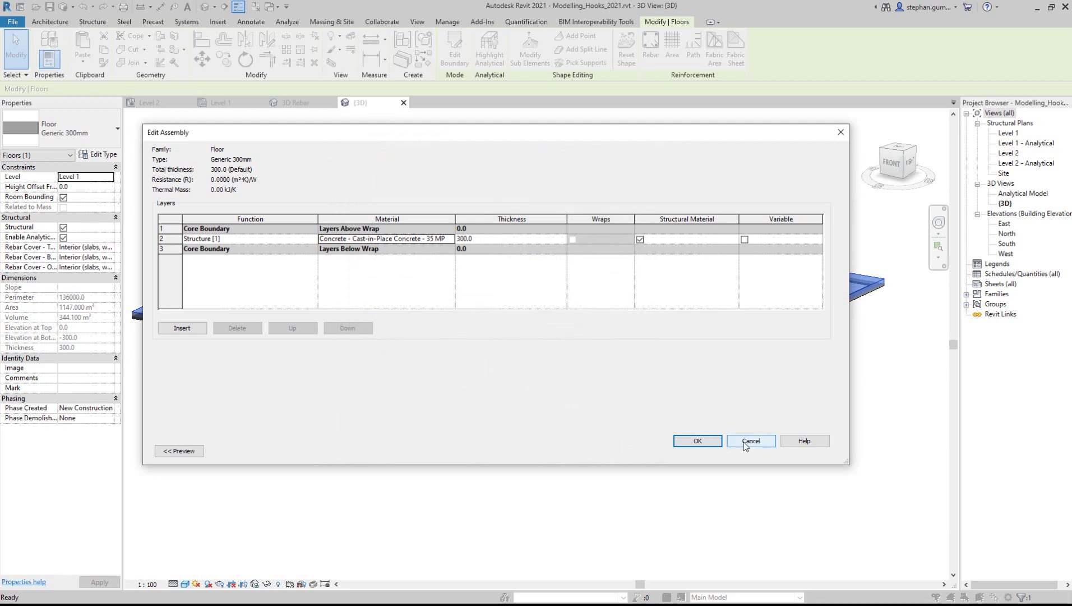
{"action": "left_click", "coordinate": [716, 441]}
{"action": "left_click", "coordinate": [708, 449]}
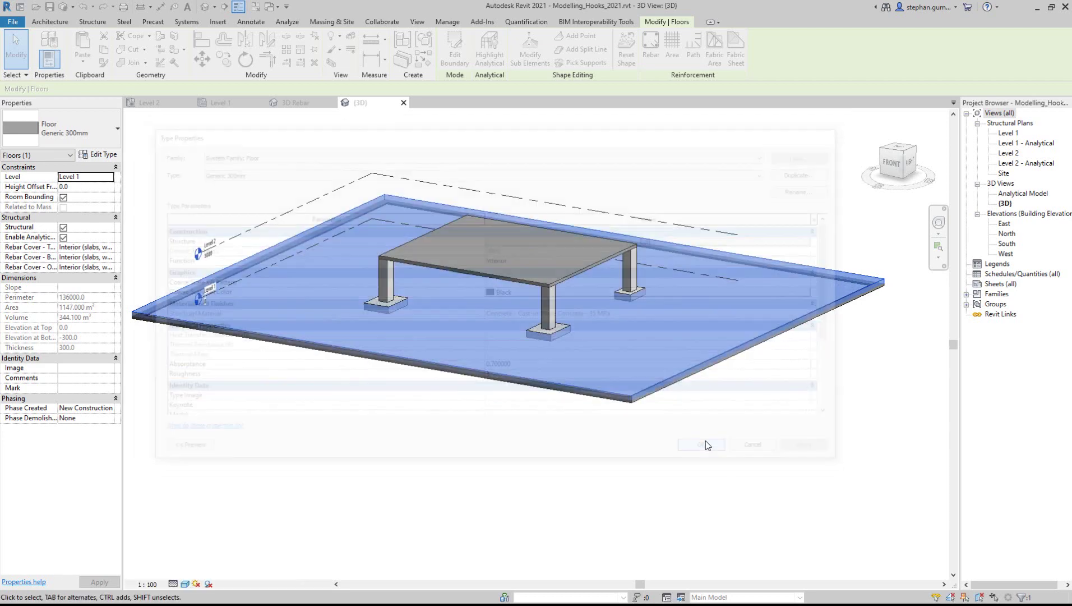
- Set the upper slab type's structure layer material to Concrete - Cast-in-Place Concrete - 35 MPa
{"action": "left_click", "coordinate": [589, 268]}
{"action": "left_click", "coordinate": [111, 153]}
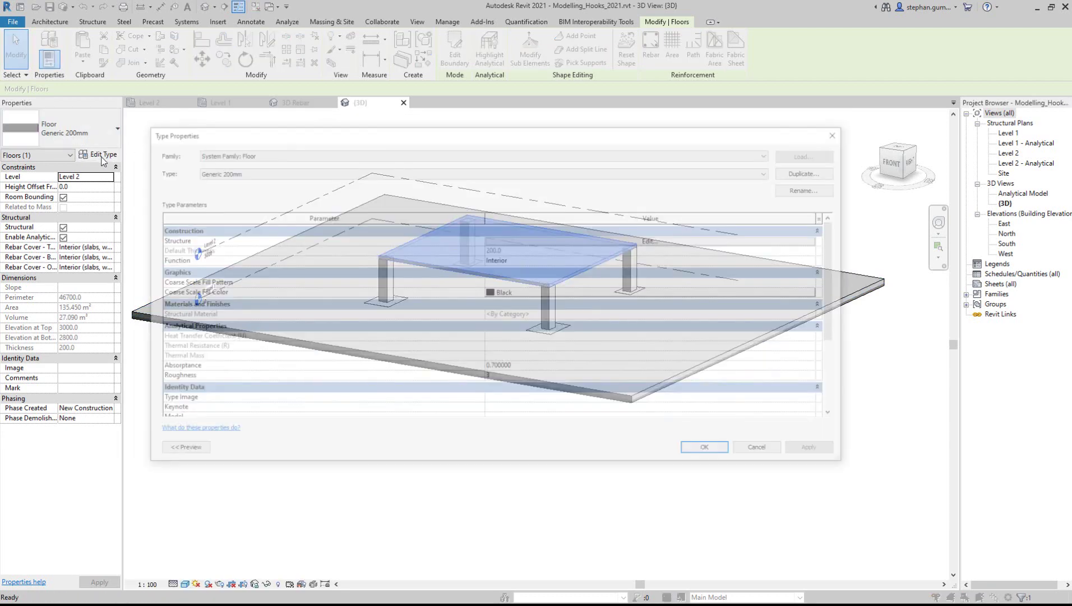
{"action": "left_click", "coordinate": [535, 242]}
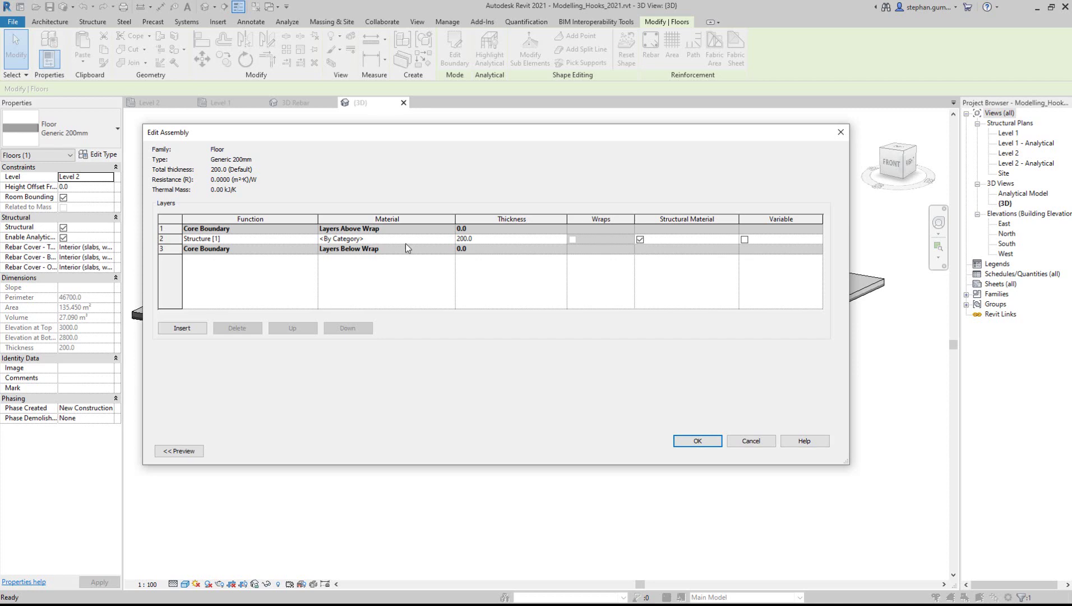
{"action": "left_click", "coordinate": [451, 240]}
{"action": "left_click", "coordinate": [560, 438]}
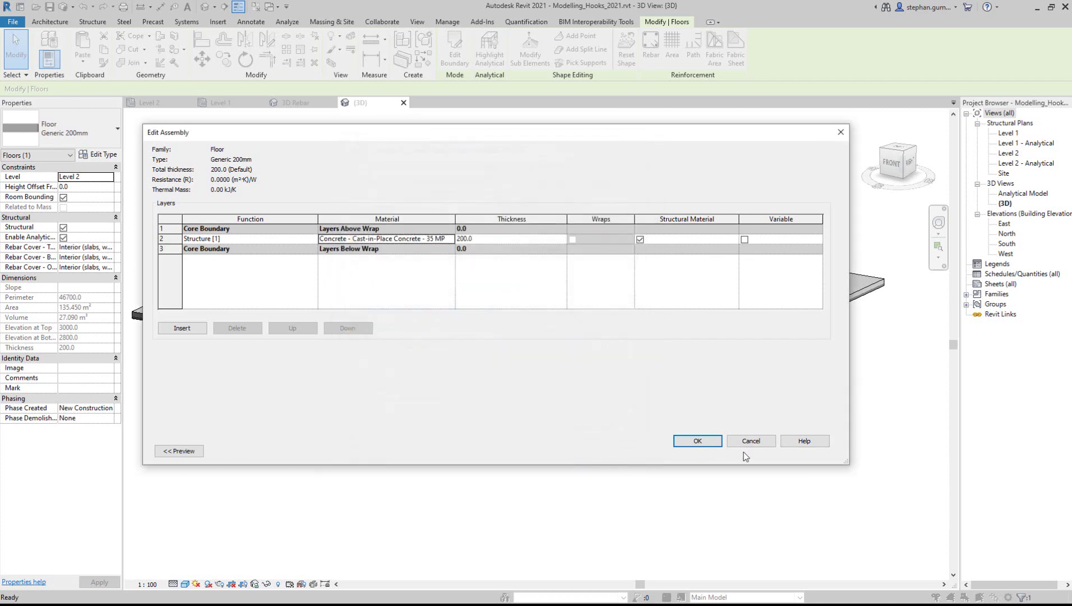
{"action": "left_click", "coordinate": [706, 441]}
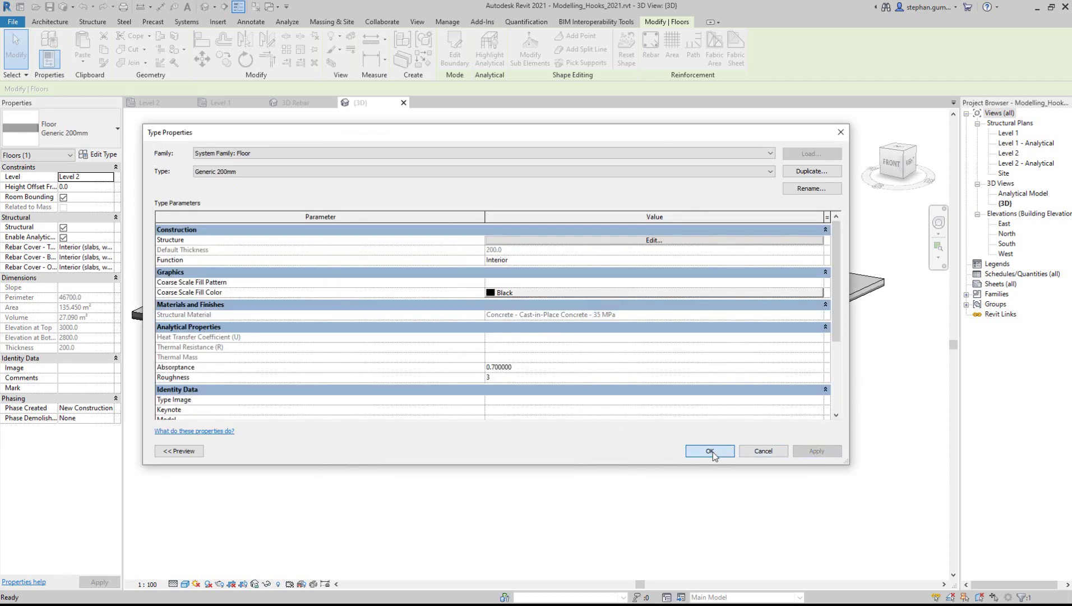
{"action": "left_click", "coordinate": [710, 451]}
{"action": "left_click", "coordinate": [442, 401]}
{"action": "middle_click_drag", "start_coordinate": [442, 402], "coordinate": [533, 429], "text": "shift"}
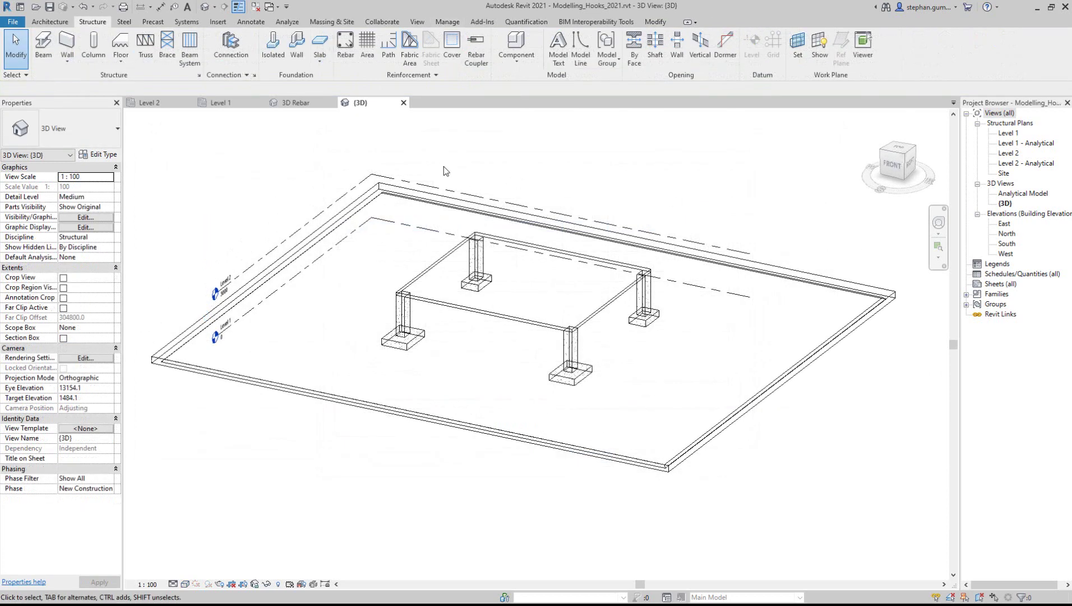
{"action": "left_click", "coordinate": [344, 47]}
{"action": "left_click", "coordinate": [561, 331]}
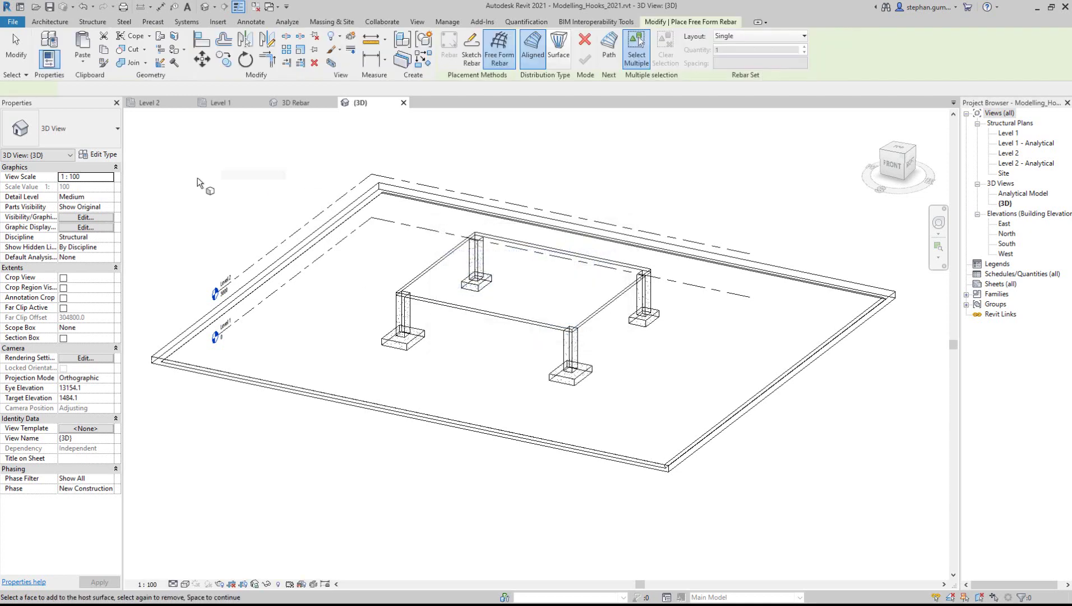
{"action": "left_click", "coordinate": [67, 130]}
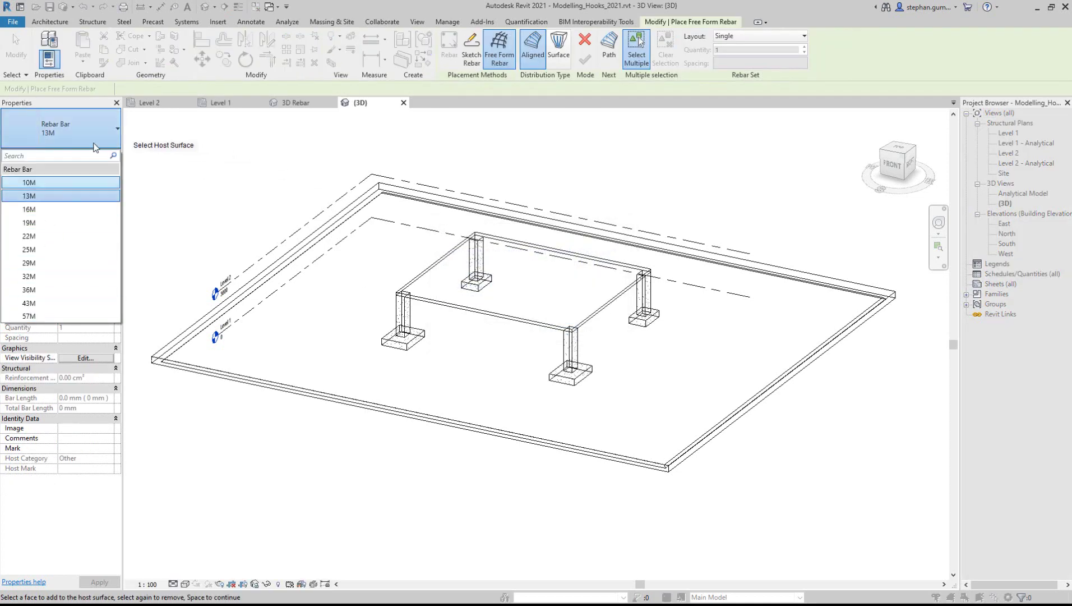
{"action": "key", "text": "Escape"}
{"action": "key", "text": "Escape"}
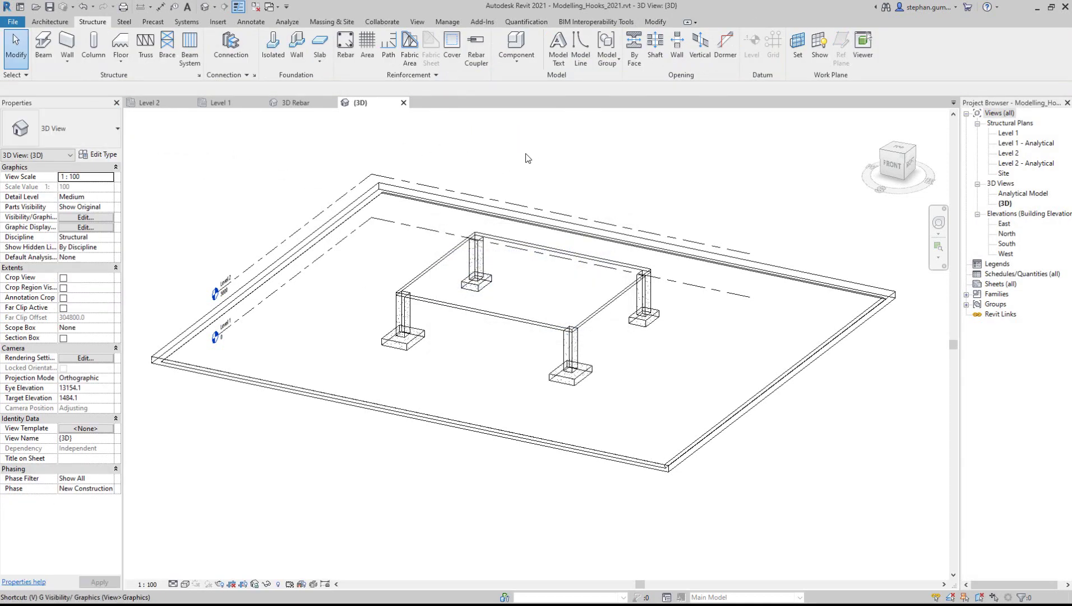
- Create a rule-based view filter named 16M from the 3D view's visibility and graphic overrides
{"action": "key", "text": "g"}
{"action": "left_click", "coordinate": [597, 159]}
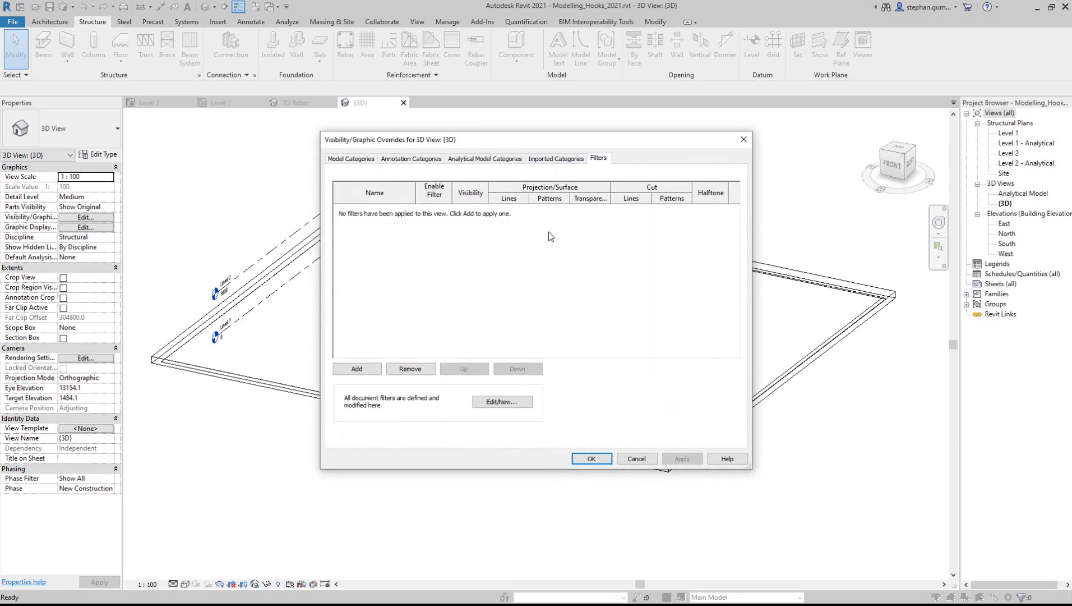
{"action": "left_click", "coordinate": [502, 402]}
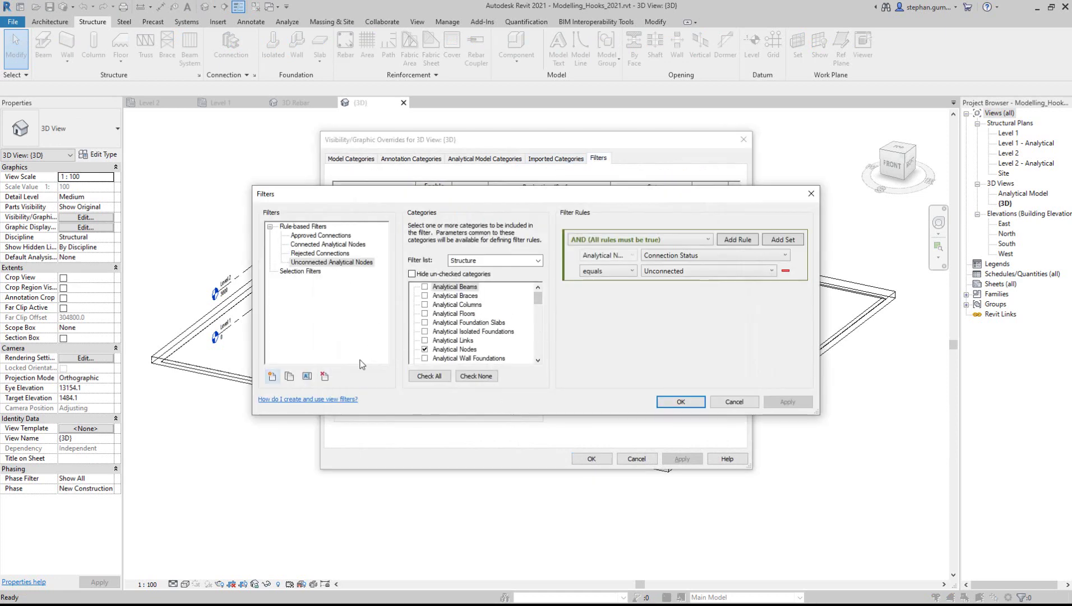
{"action": "left_click", "coordinate": [273, 376]}
{"action": "type", "text": "16M"}
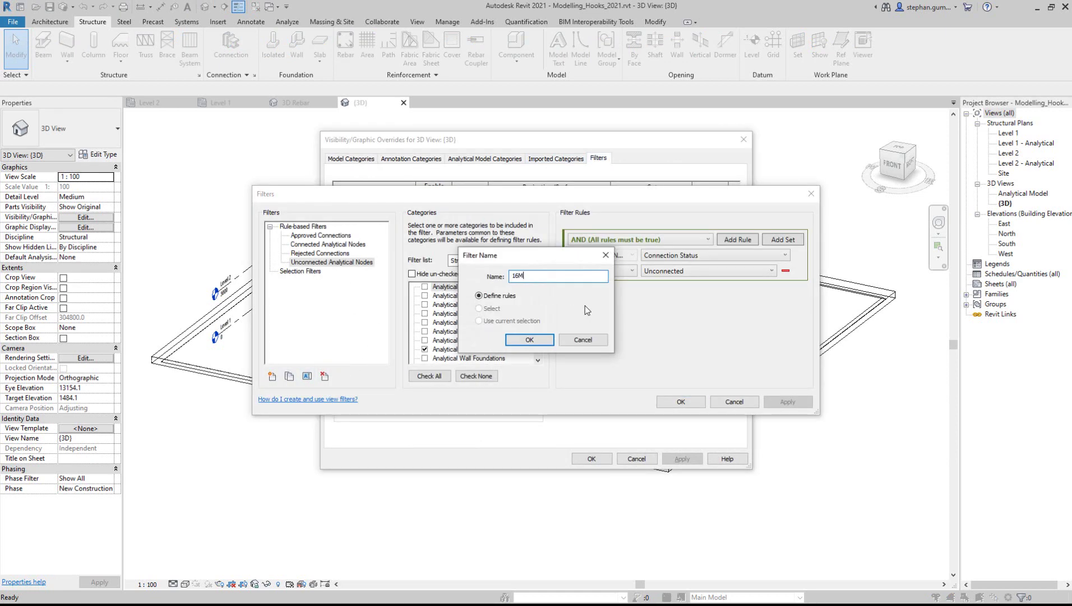
{"action": "left_click", "coordinate": [535, 341]}
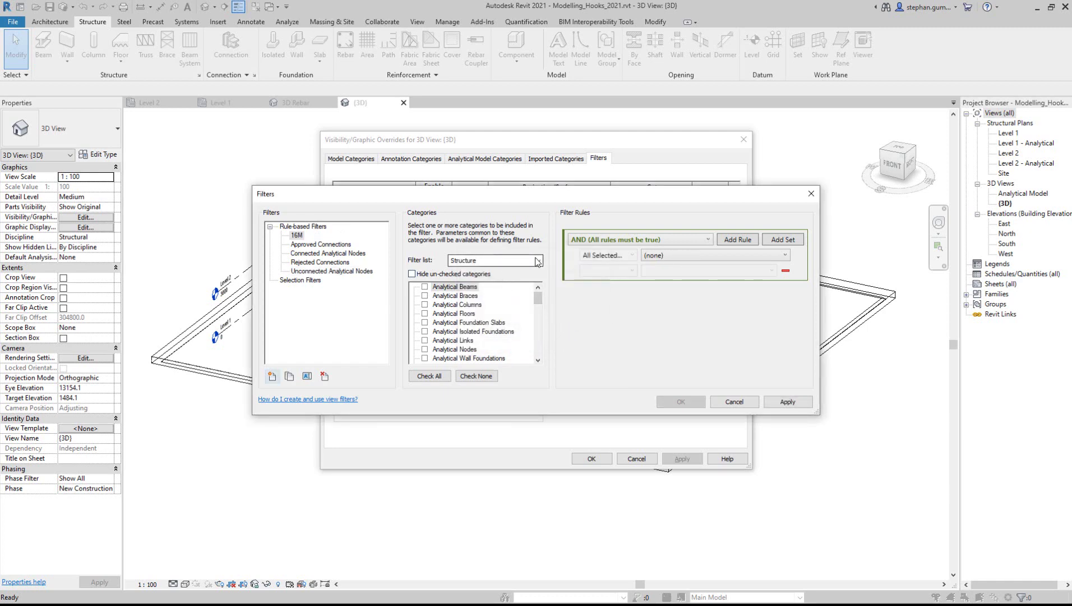
- Limit the 16M filter to Structural Rebar with the rule Type Name equals 16M and apply it
{"action": "left_click_drag", "start_coordinate": [540, 303], "coordinate": [539, 358]}
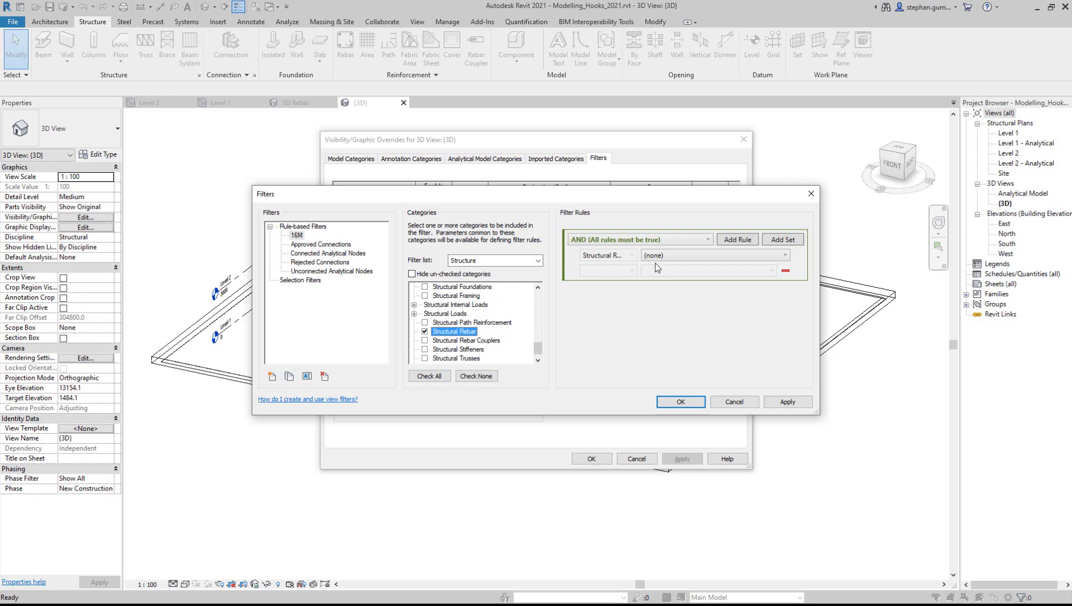
{"action": "left_click", "coordinate": [674, 257]}
{"action": "scroll", "coordinate": [689, 443], "scroll_direction": "down", "scroll_amount": 3}
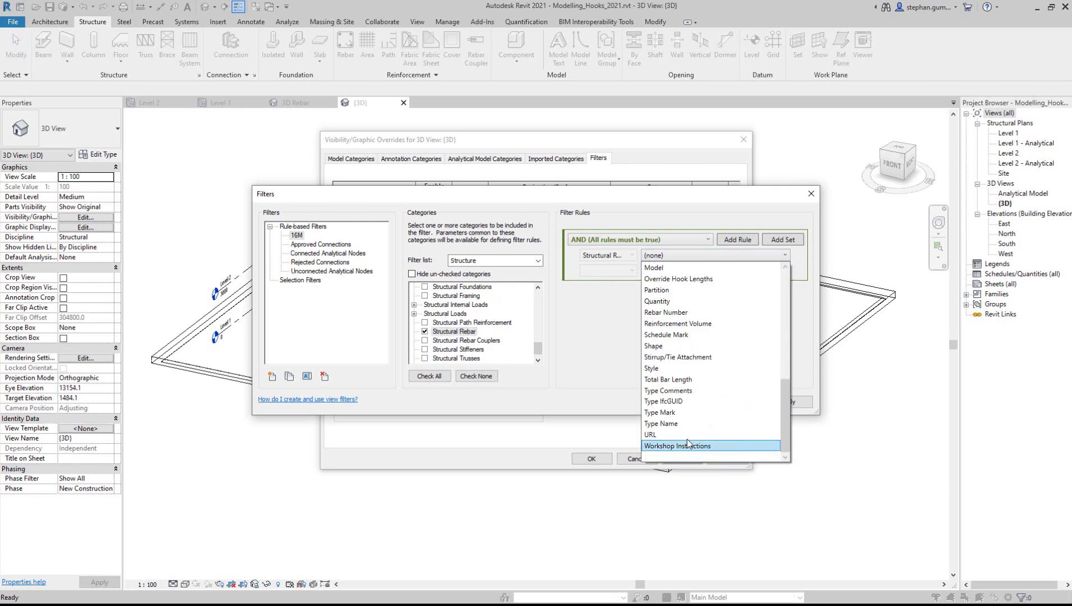
{"action": "left_click", "coordinate": [662, 424]}
{"action": "left_click", "coordinate": [622, 271]}
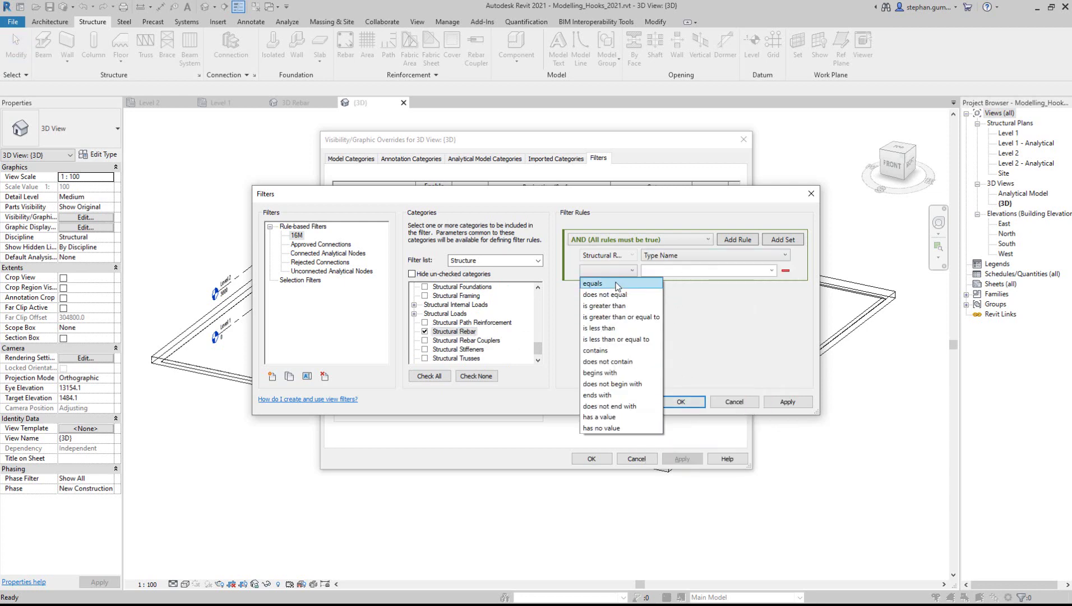
{"action": "left_click", "coordinate": [617, 284]}
{"action": "left_click", "coordinate": [772, 271]}
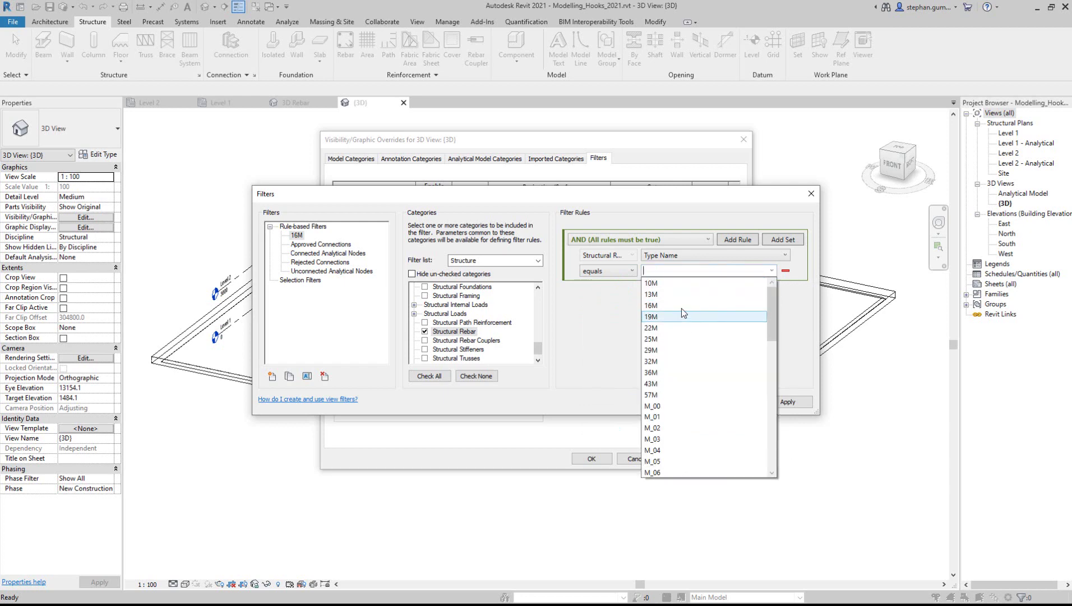
{"action": "left_click", "coordinate": [682, 305]}
{"action": "left_click", "coordinate": [786, 405]}
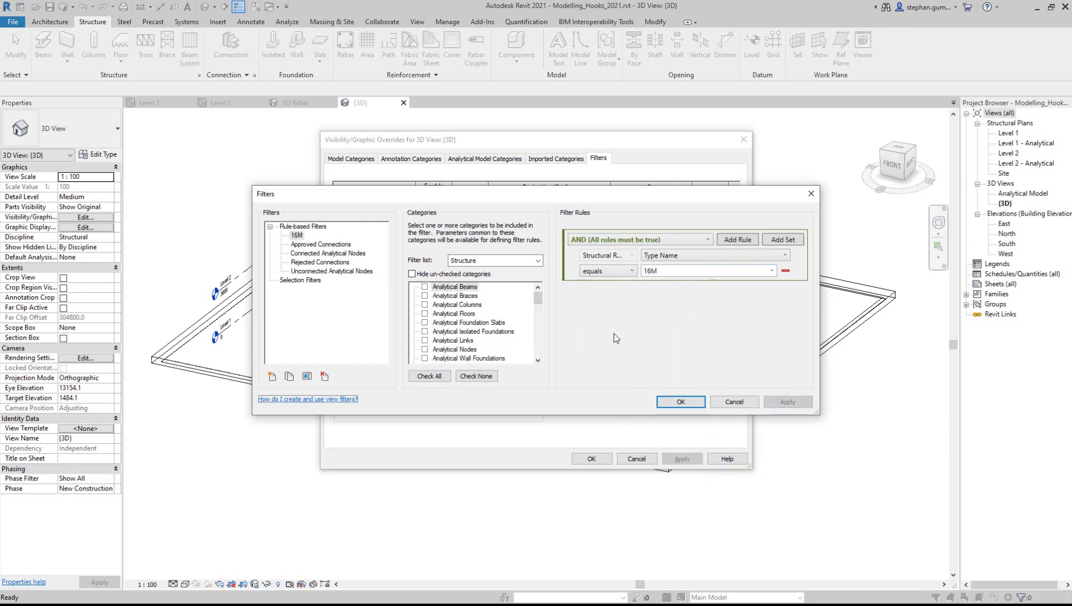
- Create a second rule-based filter named 22M for the Structural Rebar category
{"action": "left_click", "coordinate": [271, 377]}
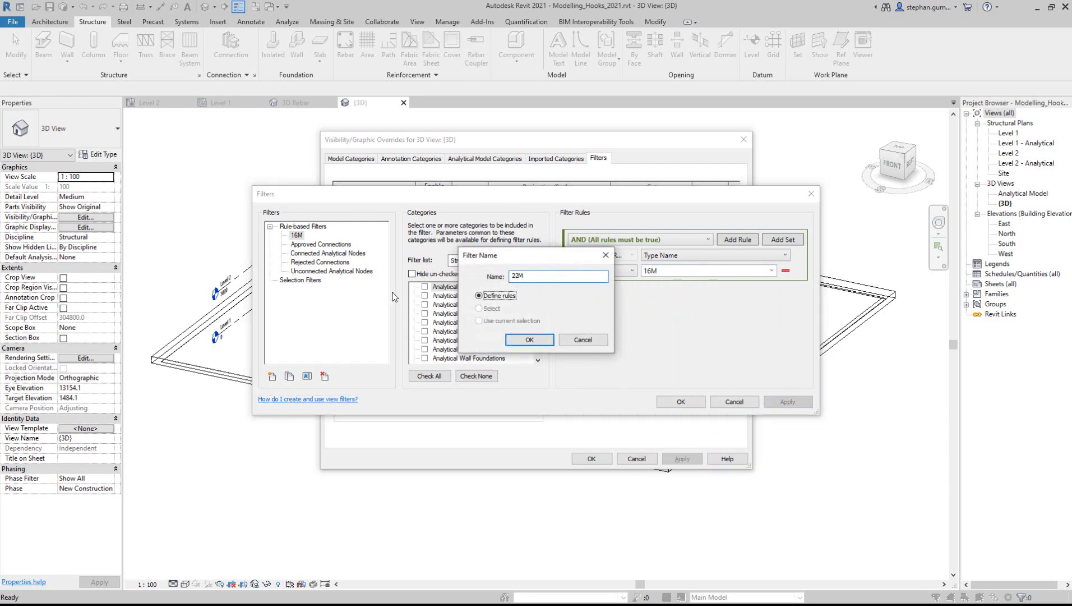
{"action": "left_click", "coordinate": [529, 340]}
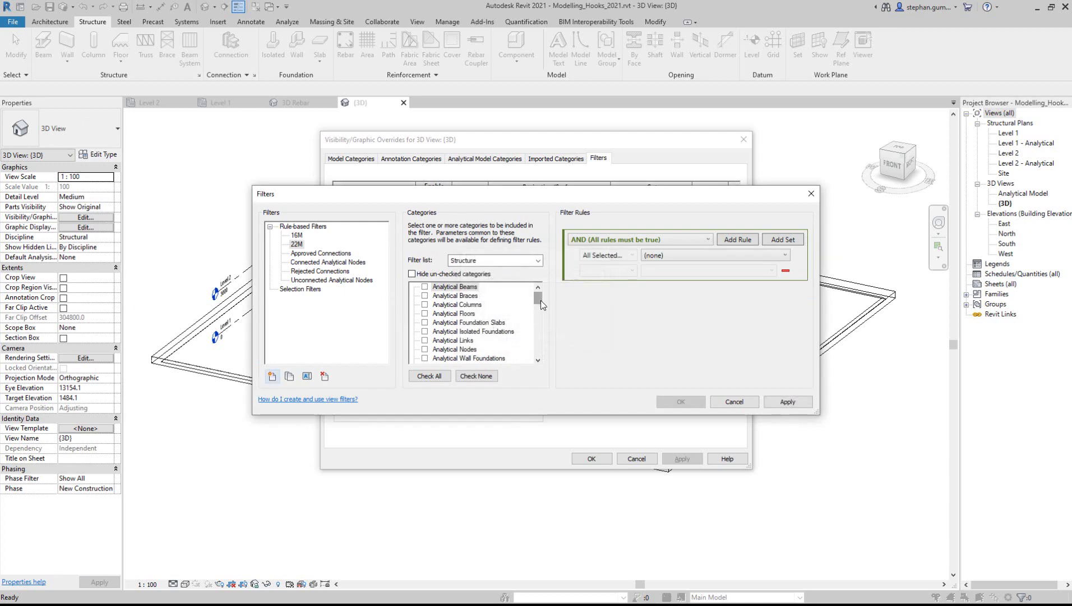
{"action": "left_click_drag", "start_coordinate": [540, 303], "coordinate": [537, 356]}
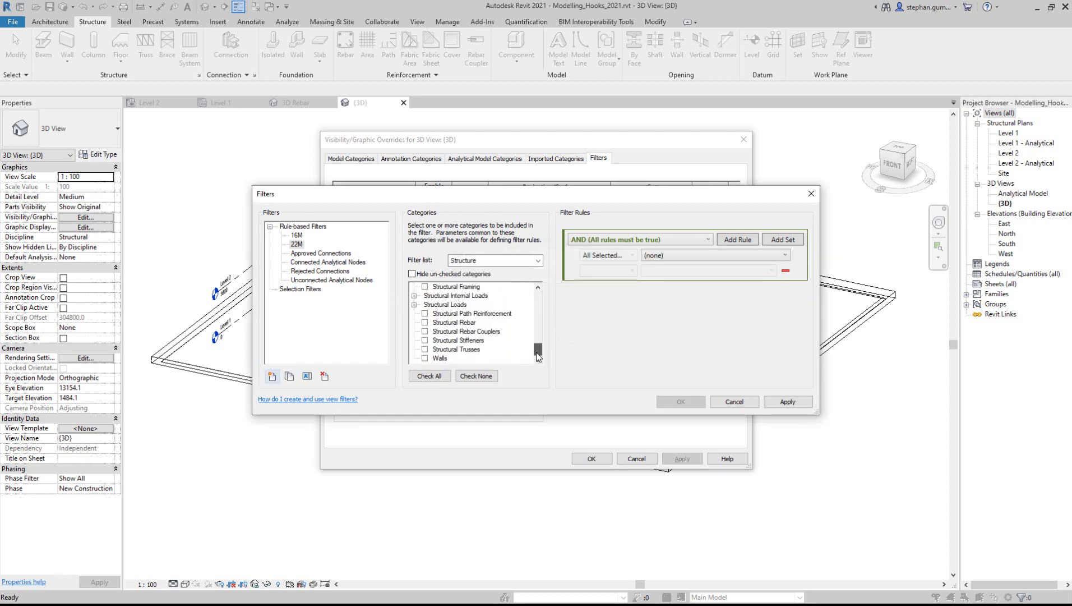
- Set the 22M filter's rule to Type Name equals 22M and finish defining the filters
{"action": "left_click", "coordinate": [701, 255]}
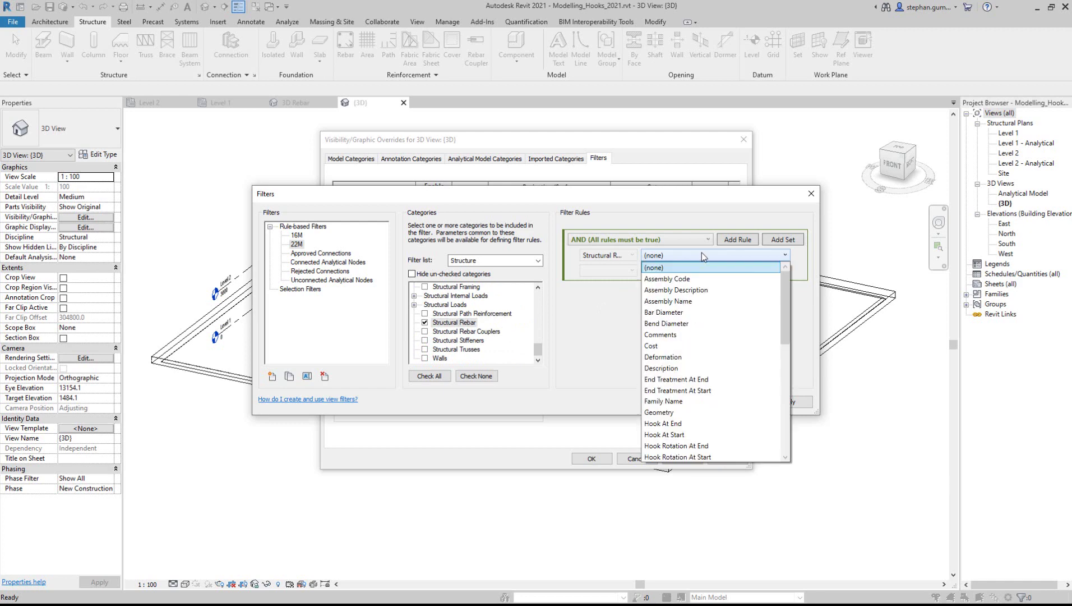
{"action": "scroll", "coordinate": [701, 254], "scroll_direction": "down", "scroll_amount": 3}
{"action": "scroll", "coordinate": [693, 445], "scroll_direction": "down", "scroll_amount": 1}
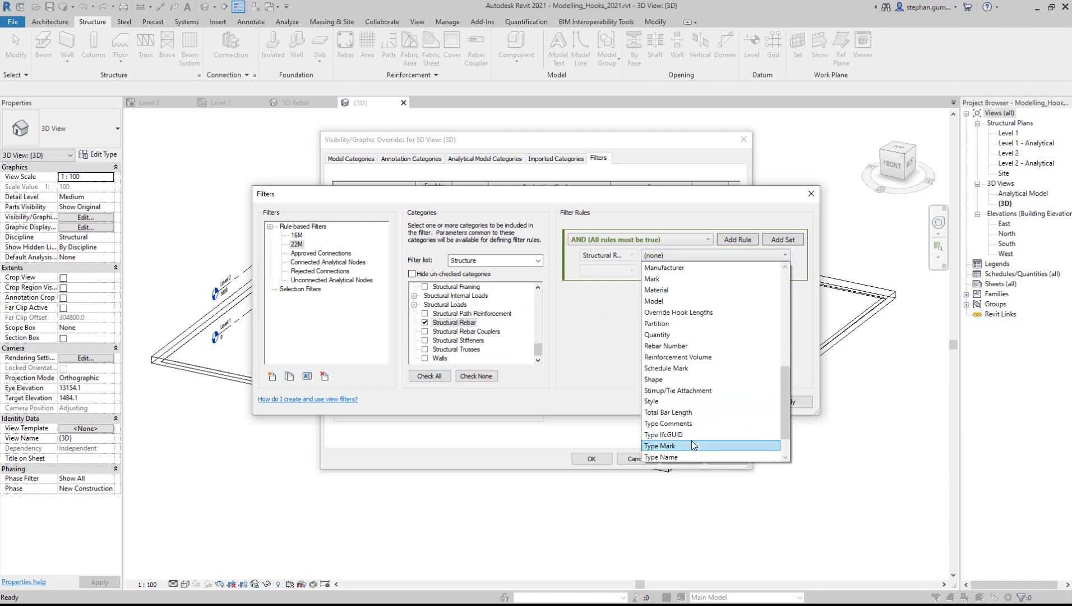
{"action": "scroll", "coordinate": [689, 454], "scroll_direction": "down", "scroll_amount": 1}
{"action": "left_click", "coordinate": [688, 455]}
{"action": "left_click", "coordinate": [686, 260]}
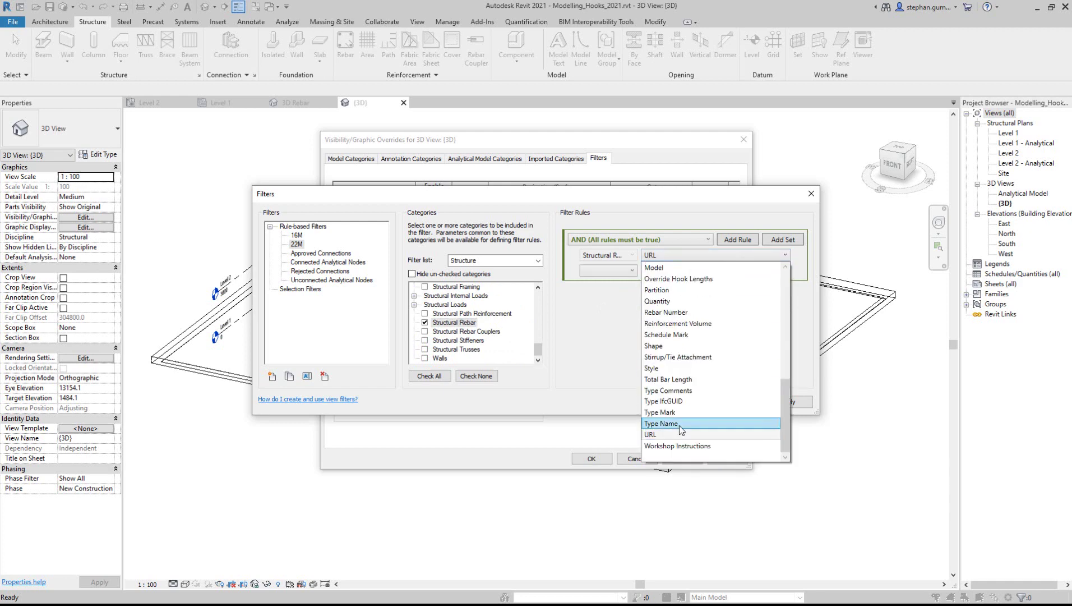
{"action": "left_click", "coordinate": [681, 436]}
{"action": "left_click", "coordinate": [608, 271]}
{"action": "left_click", "coordinate": [606, 279]}
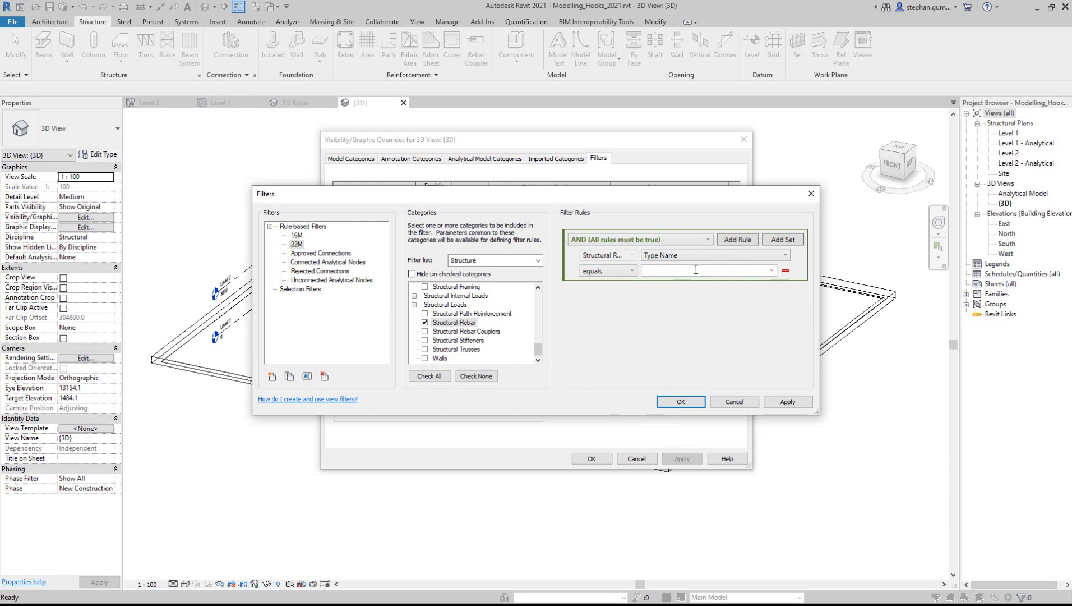
{"action": "left_click", "coordinate": [772, 270]}
{"action": "left_click", "coordinate": [697, 335]}
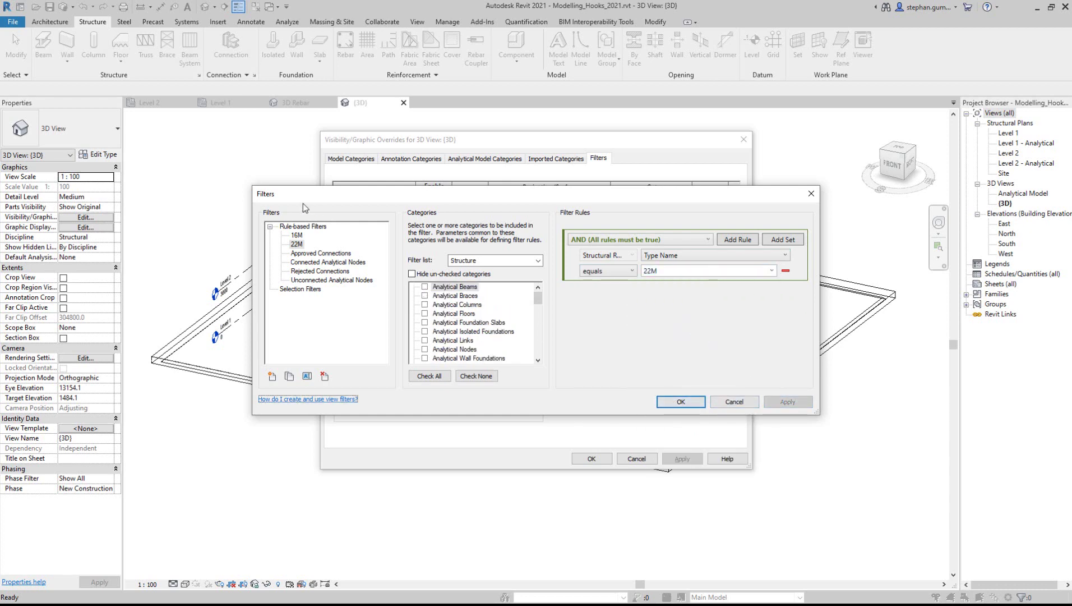
{"action": "left_click", "coordinate": [676, 399]}
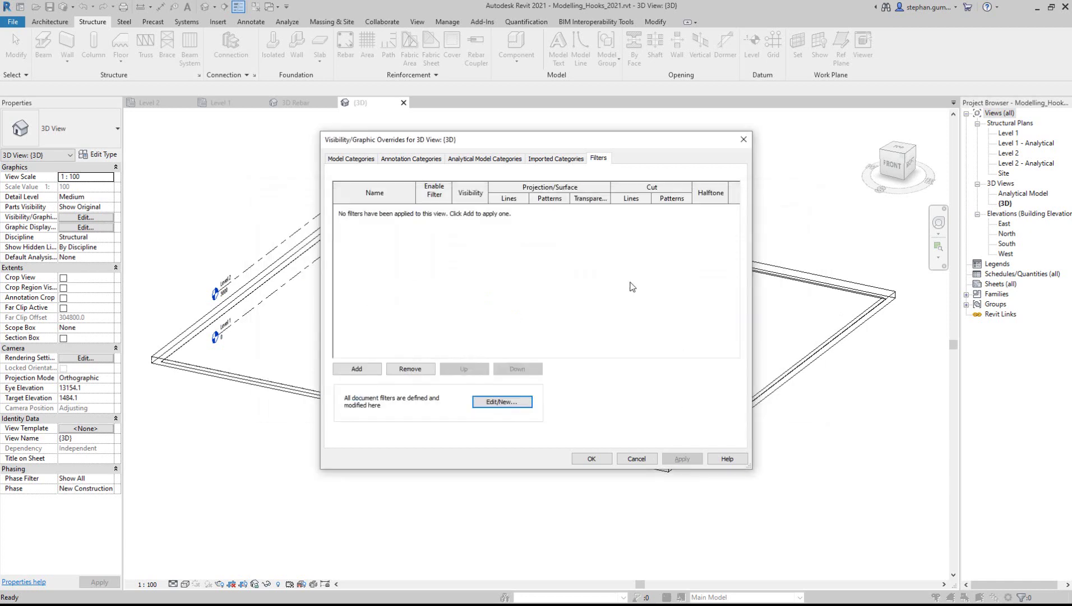
- Add the 16M filter to the 3D view's graphic overrides
{"action": "left_click", "coordinate": [379, 369]}
{"action": "left_click", "coordinate": [482, 255]}
{"action": "left_click", "coordinate": [490, 388]}
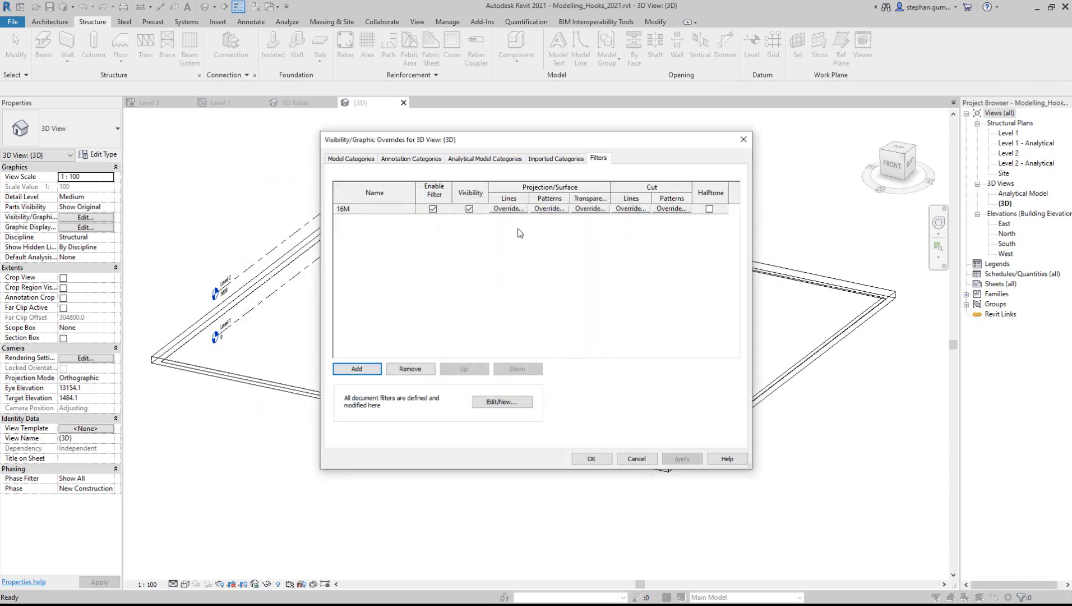
- Override the 16M filter's projection line color with yellow
{"action": "left_click", "coordinate": [508, 208]}
{"action": "left_click", "coordinate": [563, 303]}
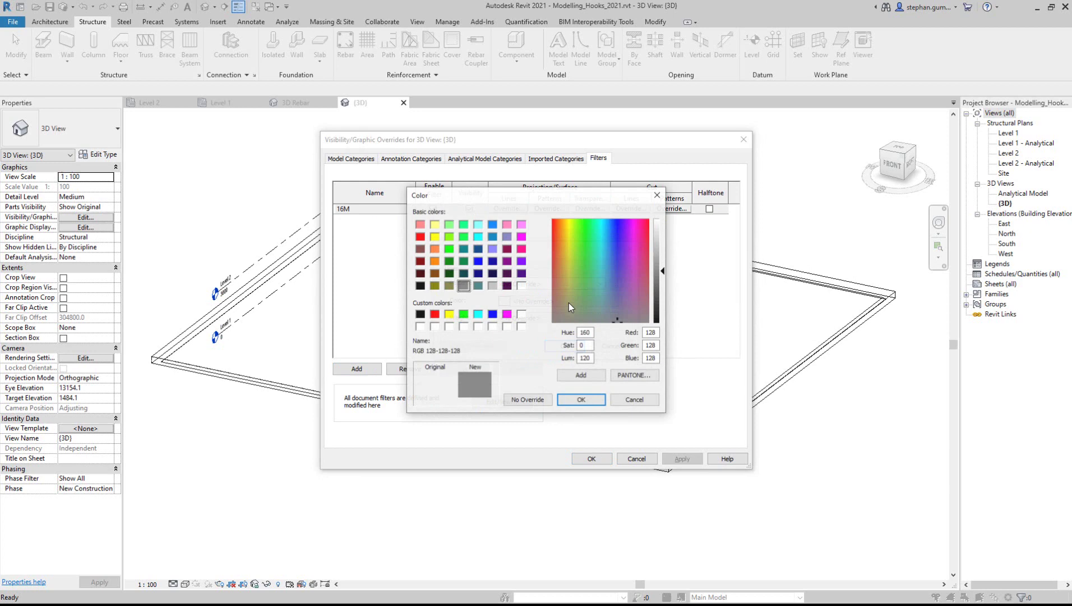
{"action": "left_click", "coordinate": [448, 315]}
{"action": "left_click", "coordinate": [581, 400]}
{"action": "left_click", "coordinate": [557, 340]}
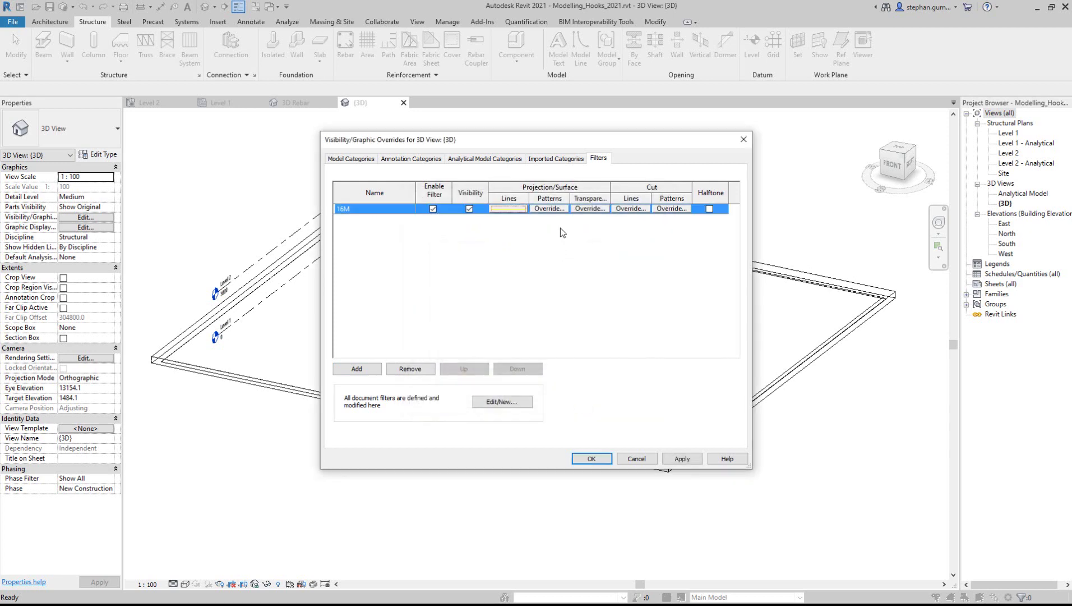
- Override the 16M filter's surface foreground pattern with a solid fill in cyan
{"action": "left_click", "coordinate": [550, 208]}
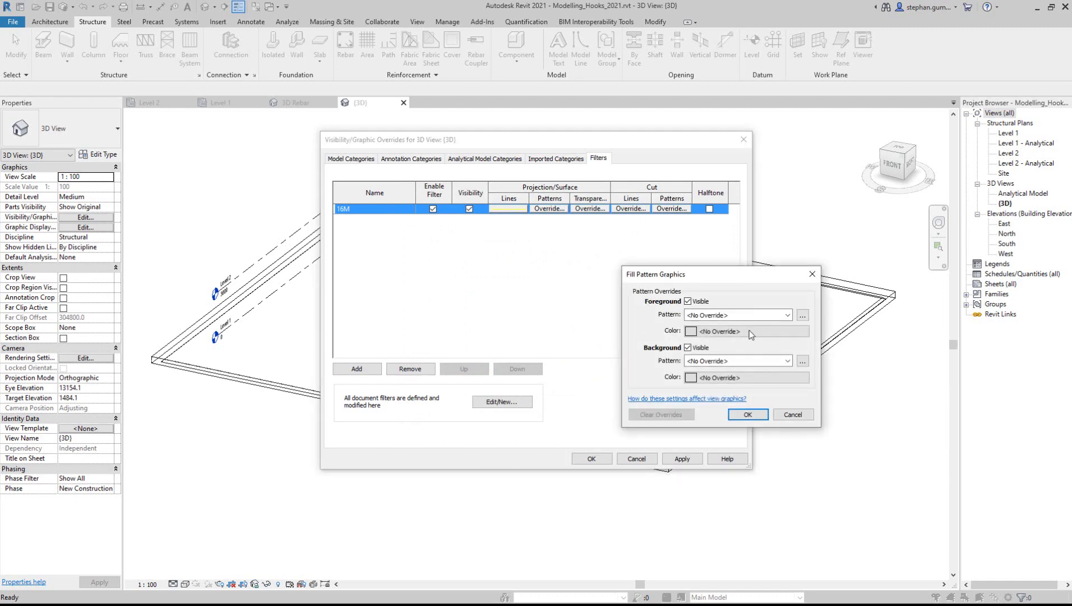
{"action": "left_click", "coordinate": [754, 315]}
{"action": "left_click", "coordinate": [756, 334]}
{"action": "left_click", "coordinate": [750, 331]}
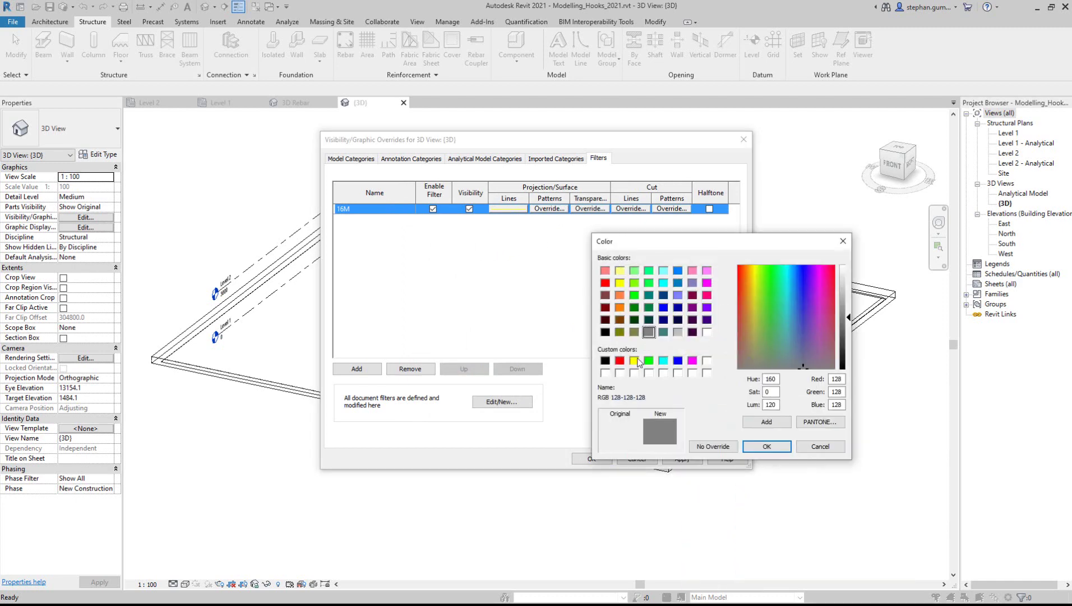
{"action": "left_click", "coordinate": [634, 360]}
{"action": "left_click", "coordinate": [663, 360]}
{"action": "left_click", "coordinate": [766, 446]}
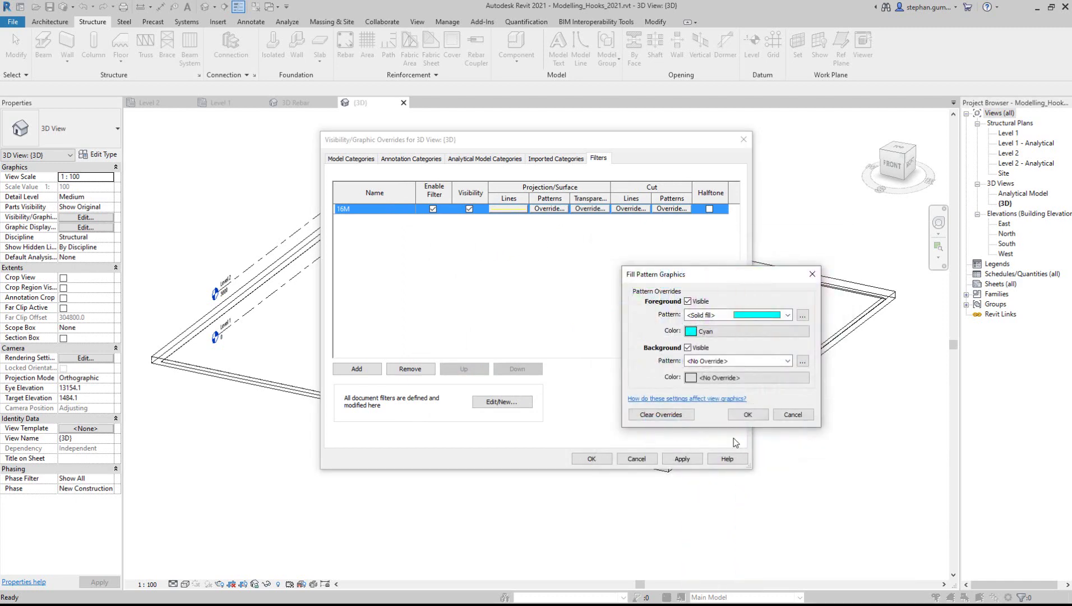
{"action": "left_click", "coordinate": [748, 417]}
- Set the 16M filter's projection line color to cyan and apply the overrides to the view
{"action": "left_click", "coordinate": [513, 213]}
{"action": "left_click", "coordinate": [540, 302]}
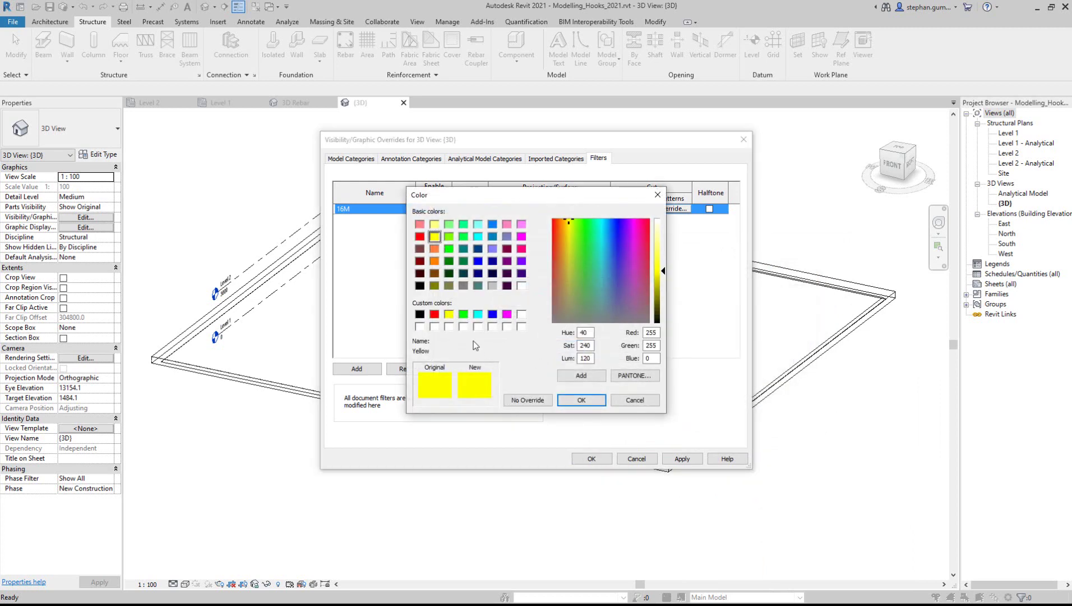
{"action": "left_click", "coordinate": [478, 314]}
{"action": "left_click", "coordinate": [582, 400]}
{"action": "left_click", "coordinate": [561, 348]}
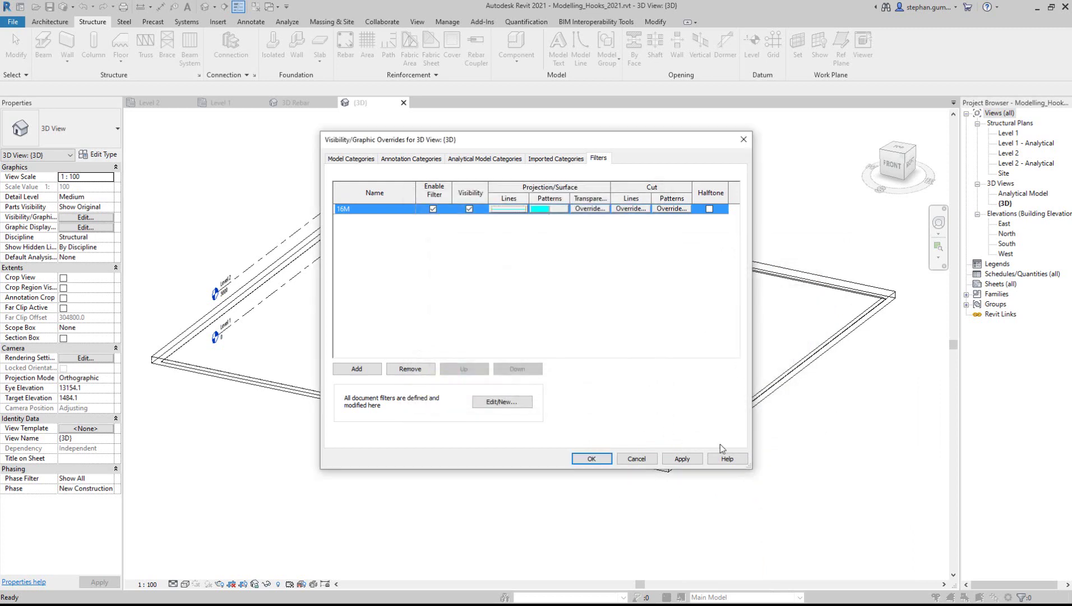
{"action": "left_click", "coordinate": [682, 458]}
- Add the 22M filter to the 3D view's graphic overrides
{"action": "left_click", "coordinate": [370, 366]}
{"action": "left_click", "coordinate": [483, 256]}
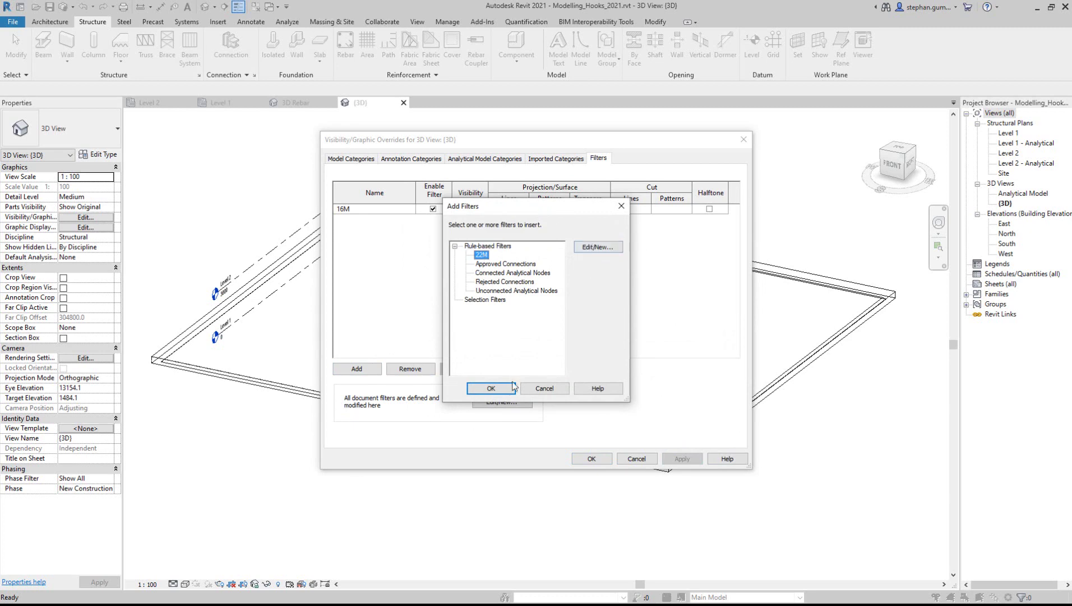
{"action": "left_click", "coordinate": [493, 383]}
- Override the 22M filter's projection line color with magenta
{"action": "left_click", "coordinate": [516, 219]}
{"action": "left_click", "coordinate": [517, 219]}
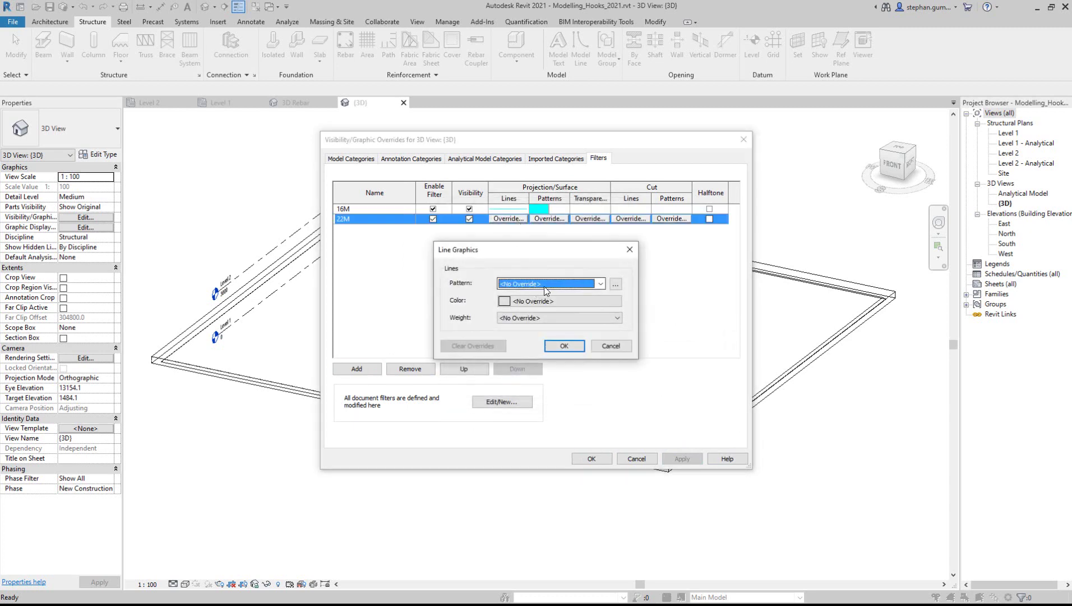
{"action": "left_click", "coordinate": [611, 287]}
{"action": "left_click", "coordinate": [560, 375]}
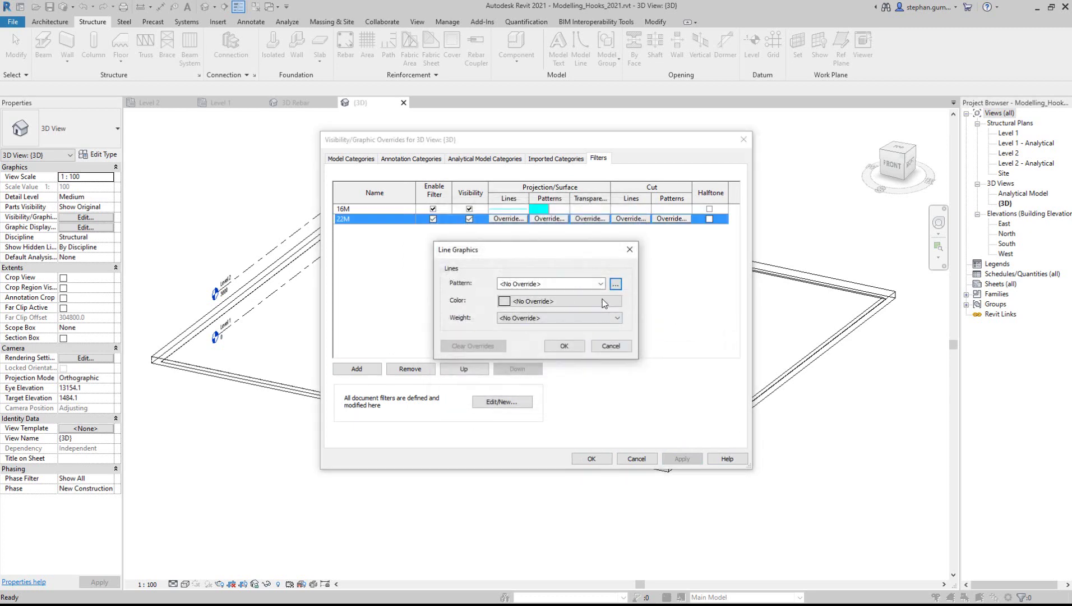
{"action": "left_click", "coordinate": [605, 300]}
{"action": "left_click", "coordinate": [506, 314]}
{"action": "left_click", "coordinate": [581, 400]}
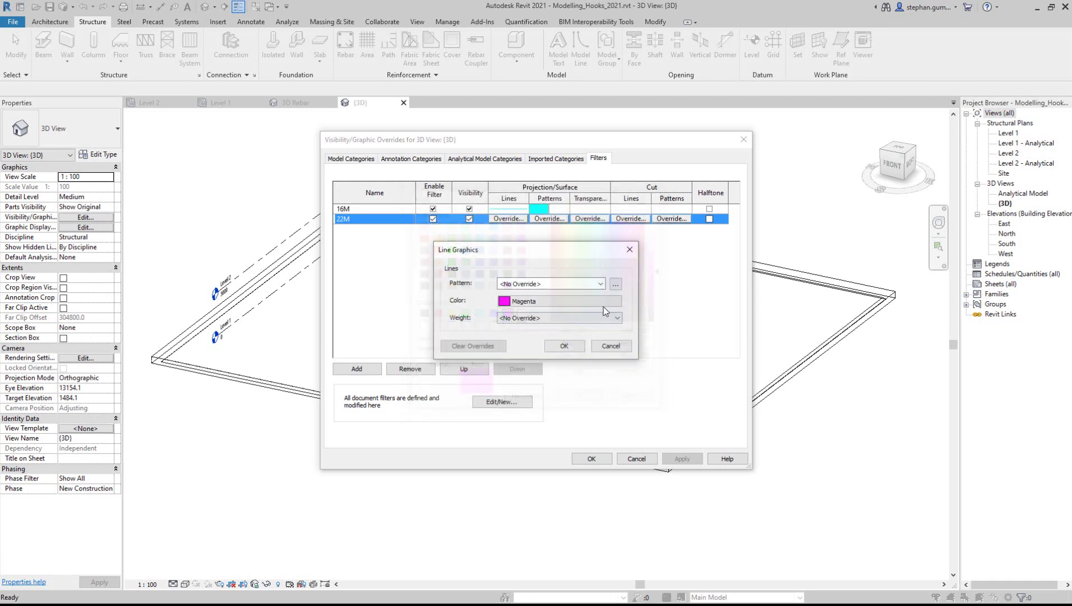
{"action": "left_click", "coordinate": [569, 348]}
- Override the 22M filter's surface foreground pattern with a solid fill in magenta and apply the overrides to the view
{"action": "left_click", "coordinate": [549, 218]}
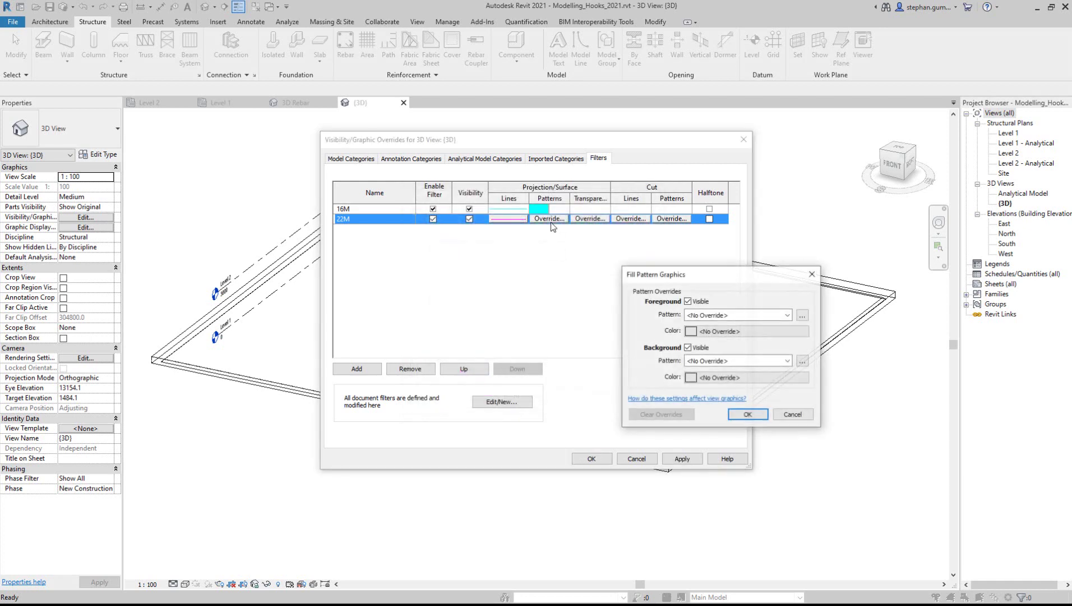
{"action": "left_click", "coordinate": [734, 315]}
{"action": "left_click", "coordinate": [736, 336]}
{"action": "left_click", "coordinate": [771, 330]}
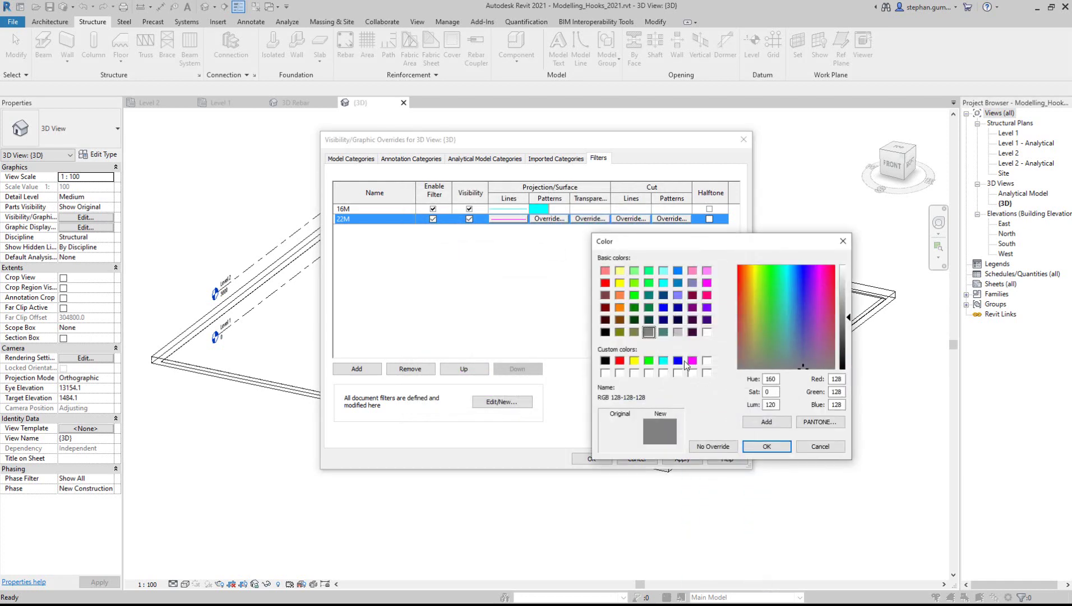
{"action": "left_click", "coordinate": [693, 360]}
{"action": "key", "text": "Return"}
{"action": "left_click", "coordinate": [751, 421]}
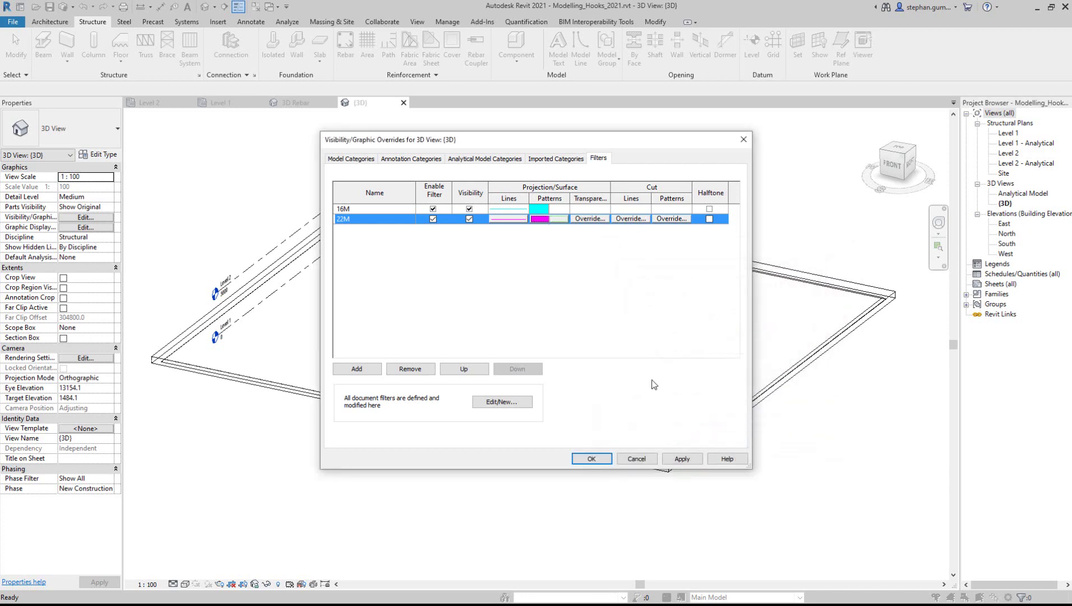
{"action": "left_click", "coordinate": [682, 458]}
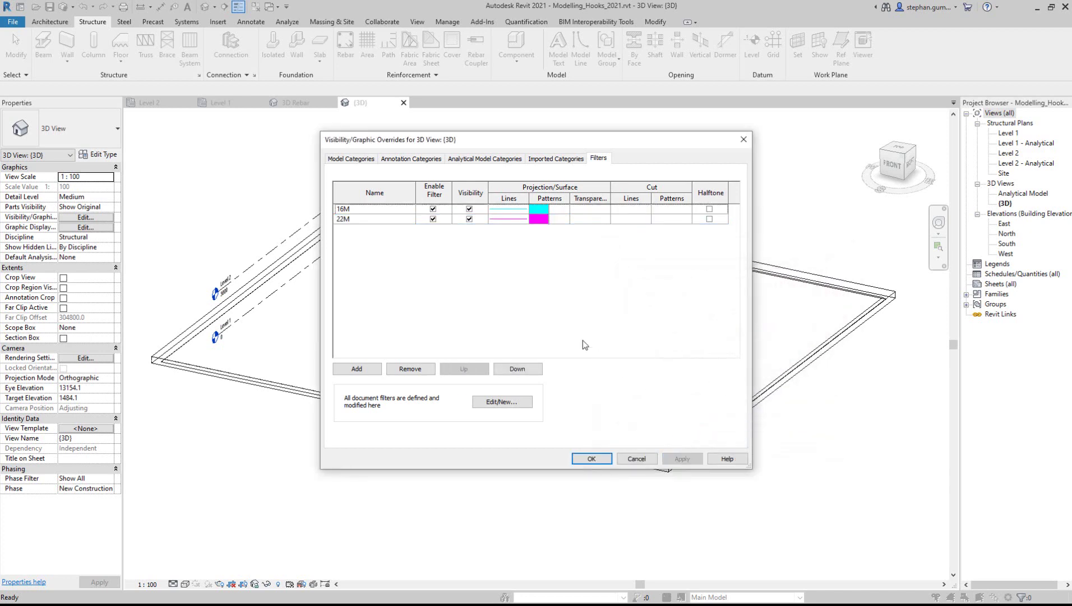
{"action": "left_click", "coordinate": [592, 459]}
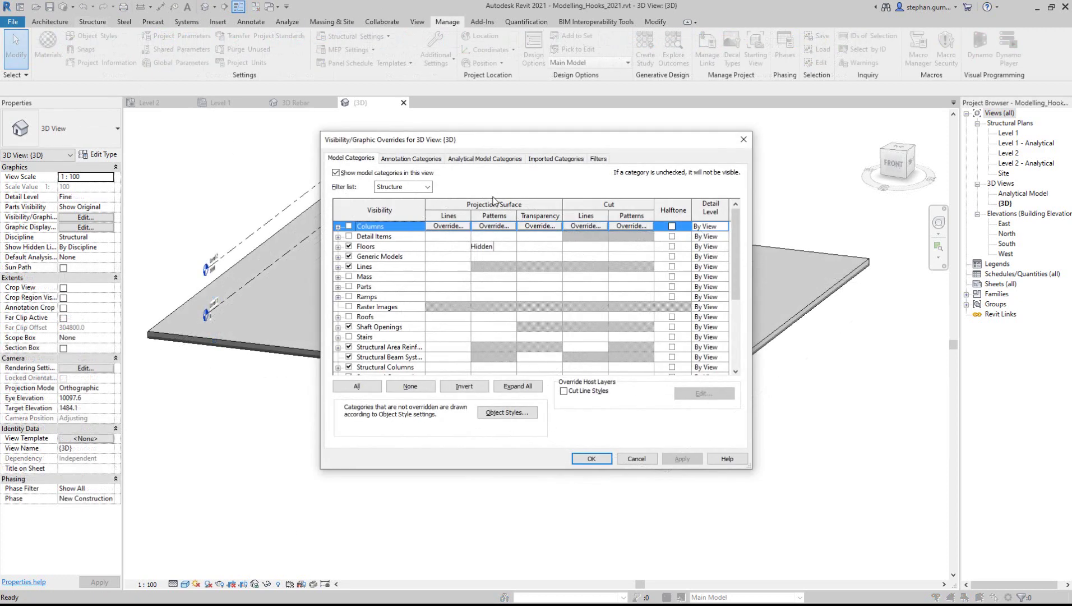
- Create a new rule-based filter named "Trans T" from the 3D view's filter overrides
{"action": "left_click", "coordinate": [598, 159]}
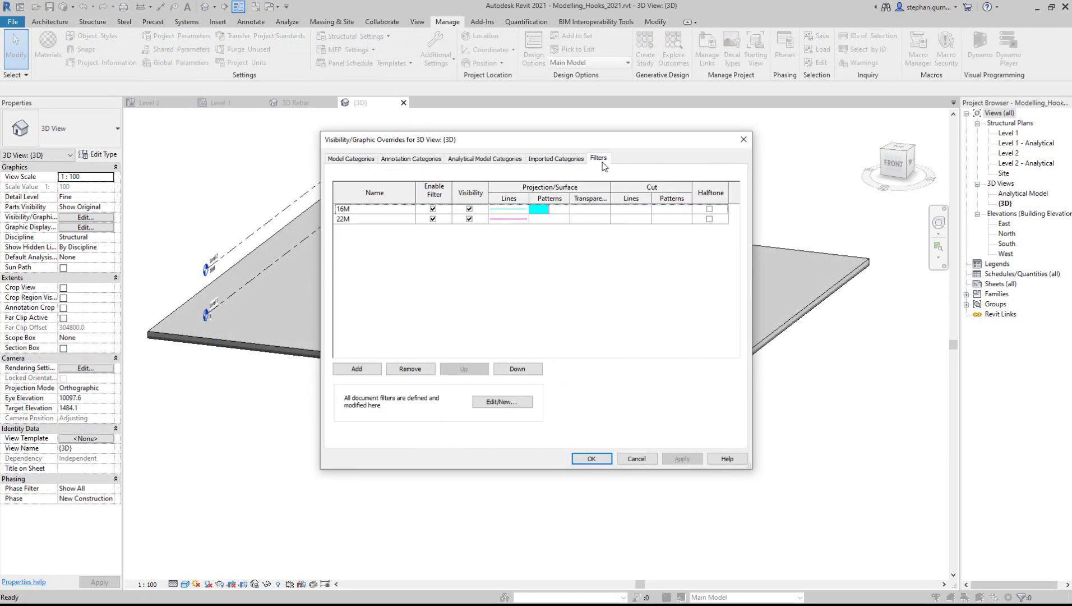
{"action": "left_click", "coordinate": [502, 402]}
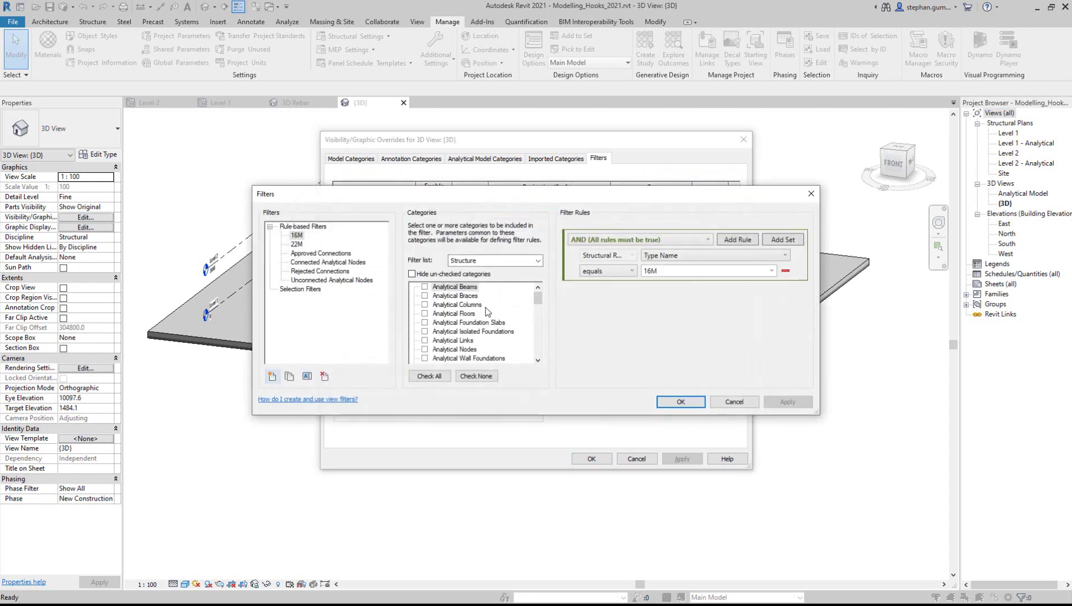
{"action": "left_click", "coordinate": [539, 308]}
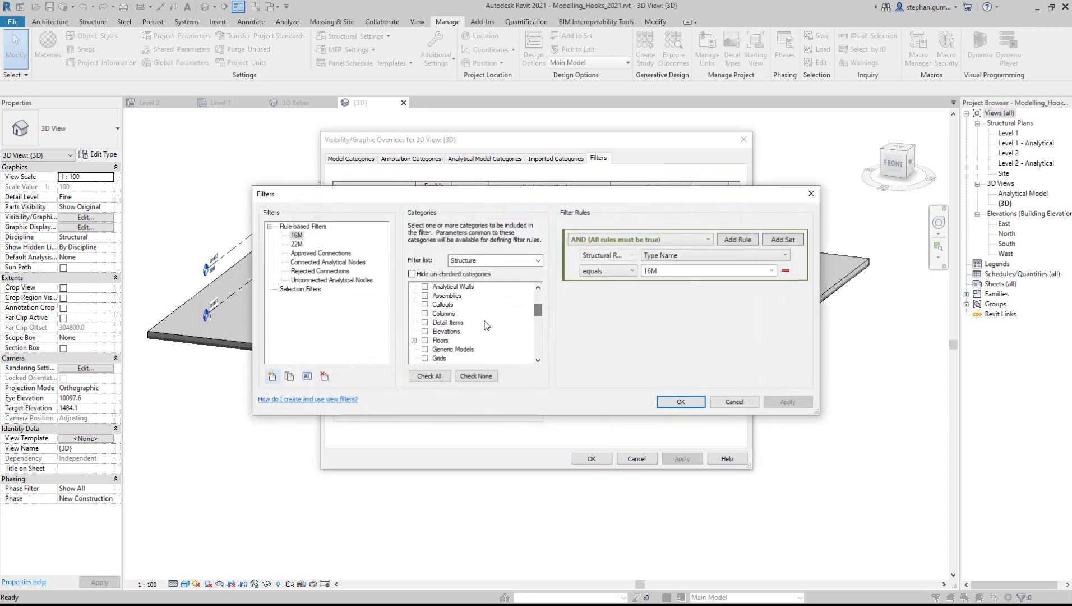
{"action": "left_click", "coordinate": [272, 376]}
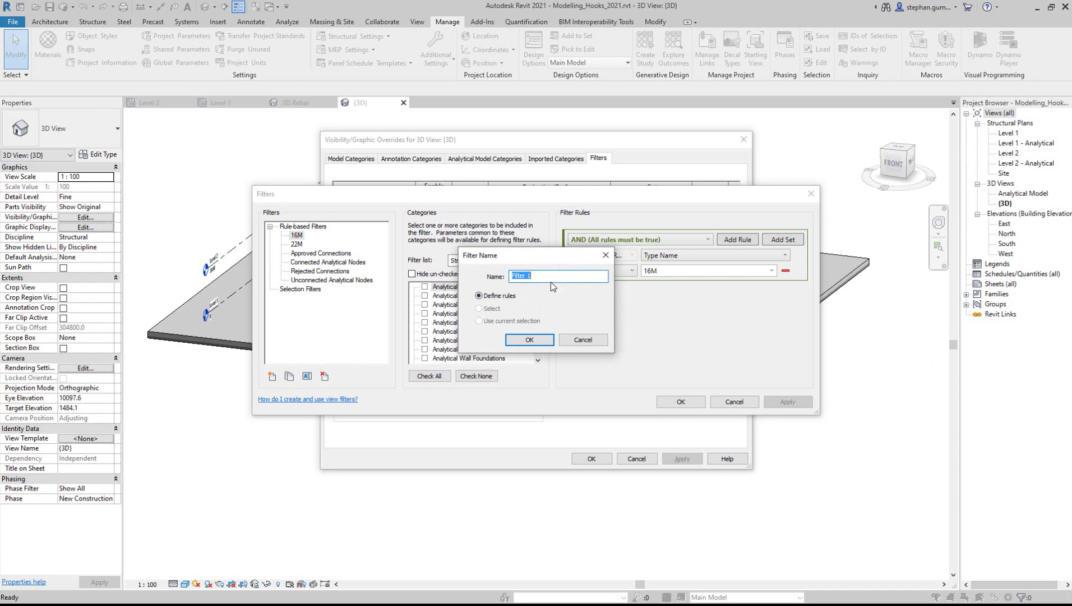
{"action": "type", "text": "Trans T"}
{"action": "left_click", "coordinate": [530, 339]}
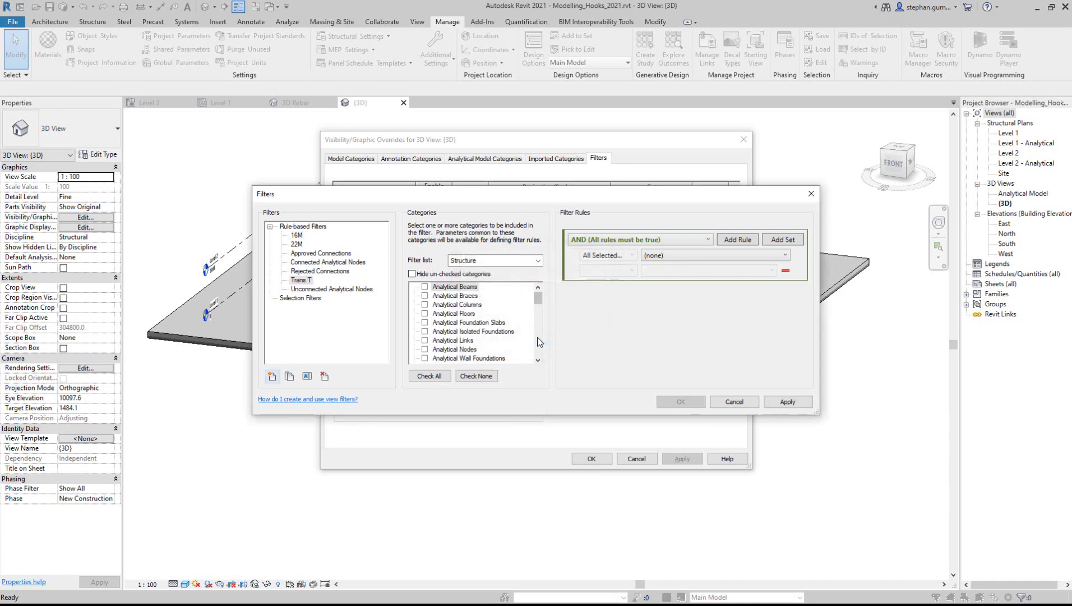
- Include Floors, Structural Columns and Walls in the Trans T filter, choose Comments as its rule parameter and apply
{"action": "left_click_drag", "start_coordinate": [535, 304], "coordinate": [534, 318]}
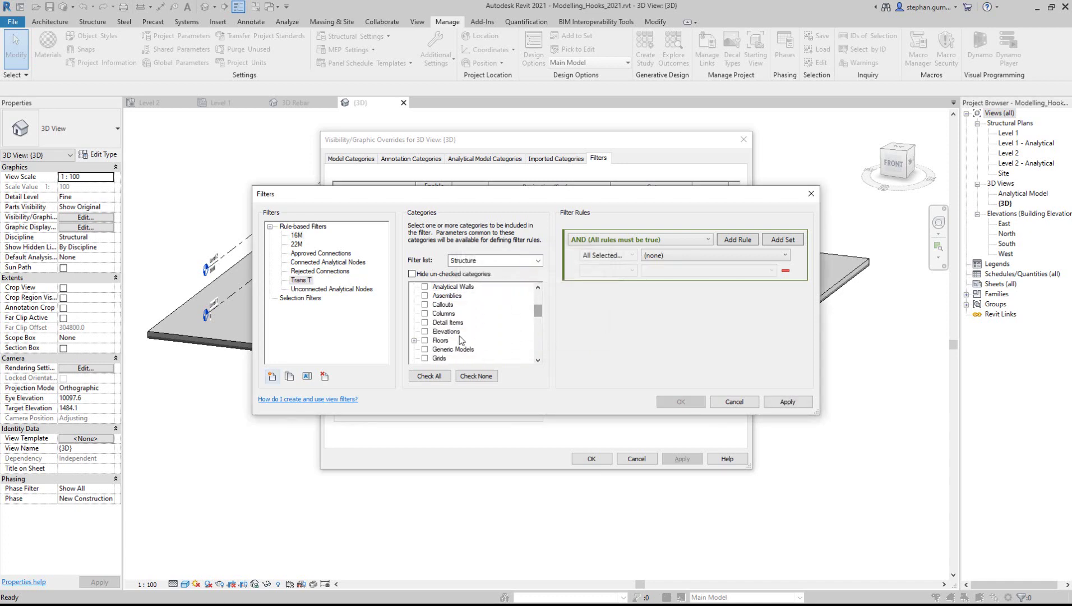
{"action": "left_click", "coordinate": [425, 340]}
{"action": "scroll", "coordinate": [487, 339], "scroll_direction": "down", "scroll_amount": 3}
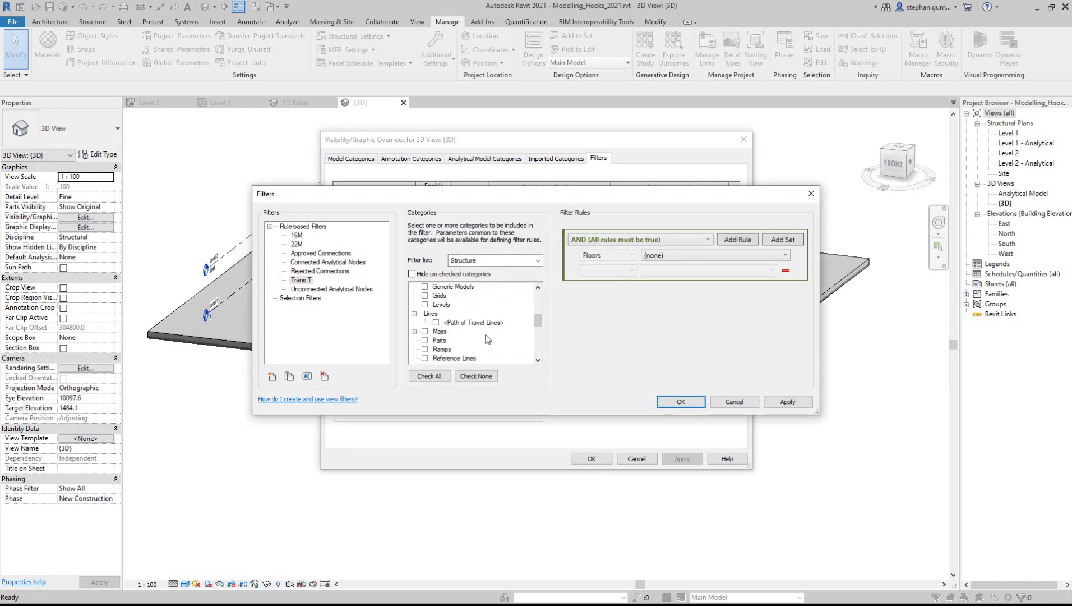
{"action": "scroll", "coordinate": [487, 338], "scroll_direction": "down", "scroll_amount": 3}
{"action": "left_click", "coordinate": [458, 333]}
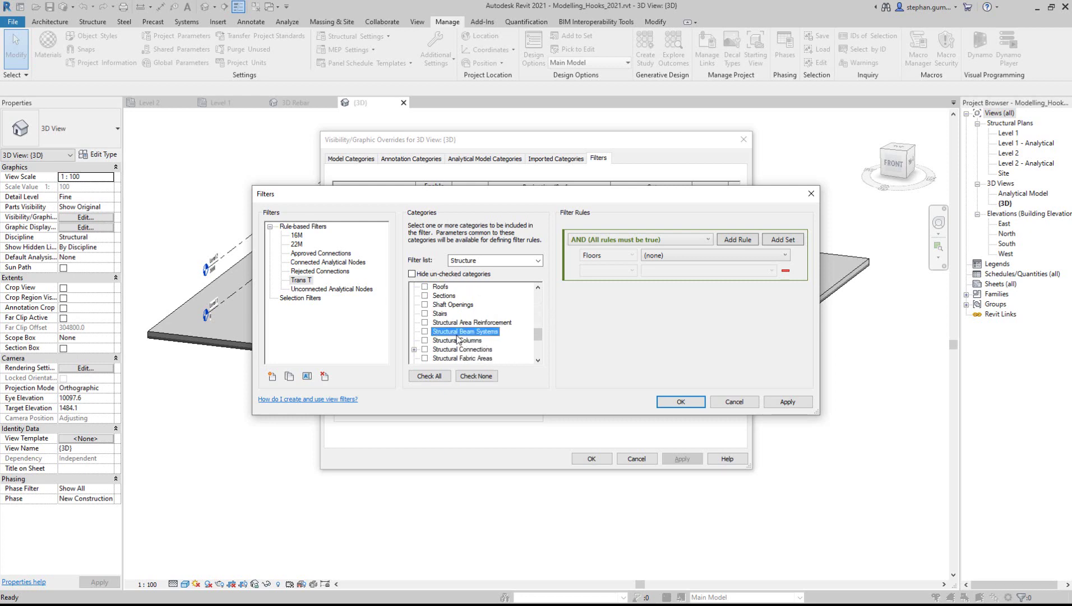
{"action": "left_click", "coordinate": [456, 340]}
{"action": "scroll", "coordinate": [474, 337], "scroll_direction": "down", "scroll_amount": 2}
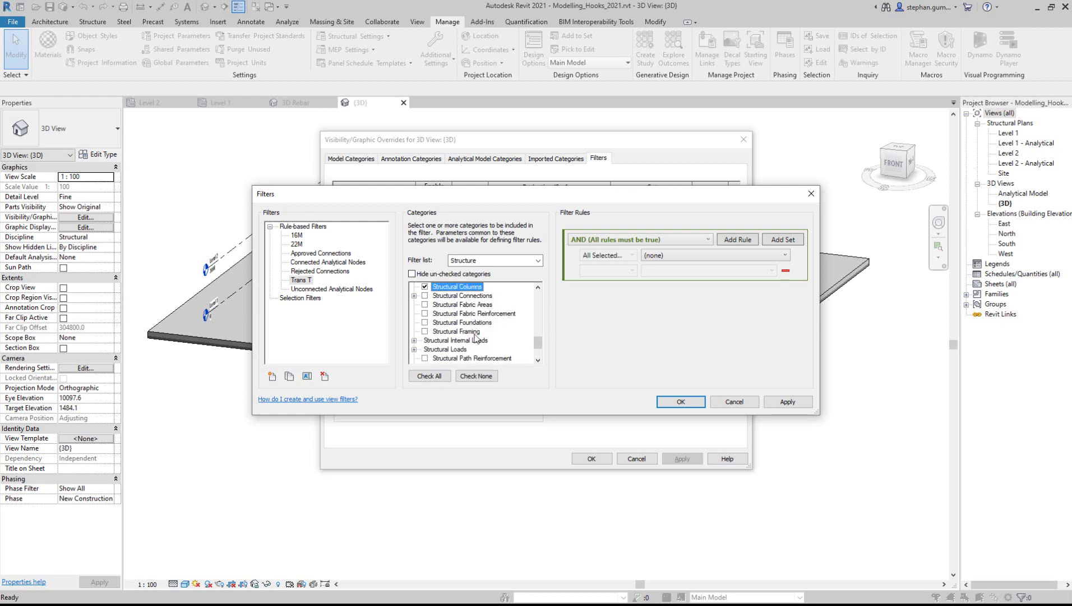
{"action": "scroll", "coordinate": [500, 333], "scroll_direction": "down", "scroll_amount": 2}
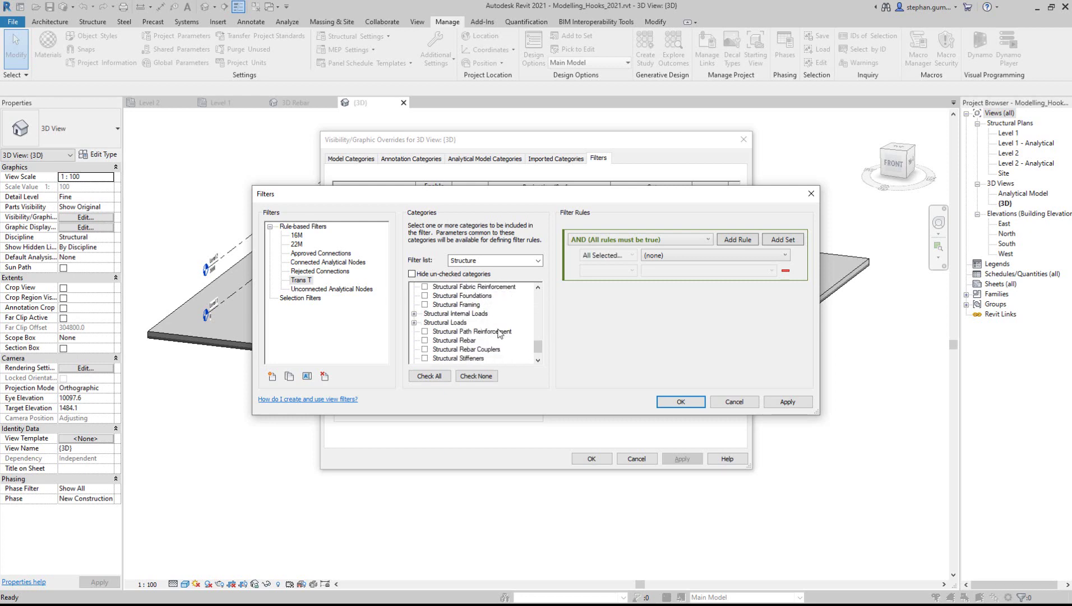
{"action": "left_click", "coordinate": [649, 259]}
{"action": "left_click", "coordinate": [667, 302]}
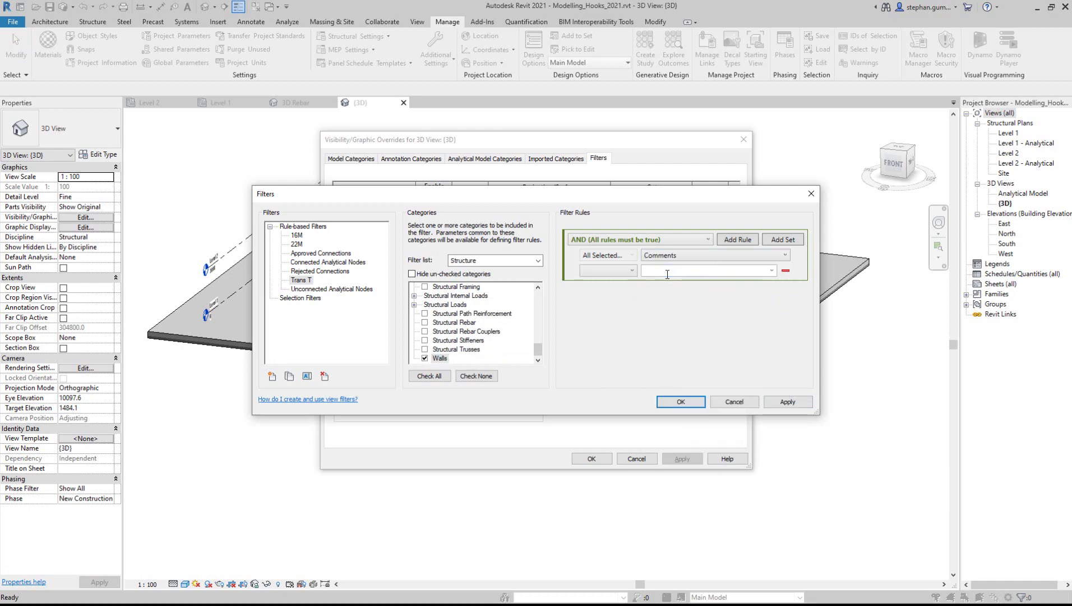
{"action": "left_click", "coordinate": [788, 402]}
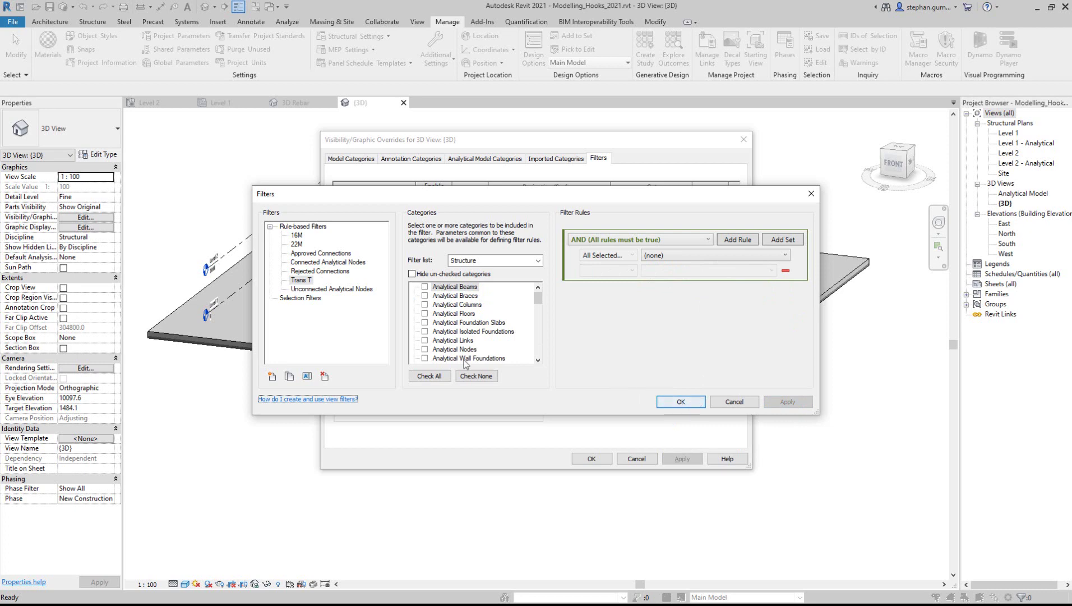
- Duplicate the Trans T filter and rename the copy "Trans T2"
{"action": "left_click", "coordinate": [274, 377]}
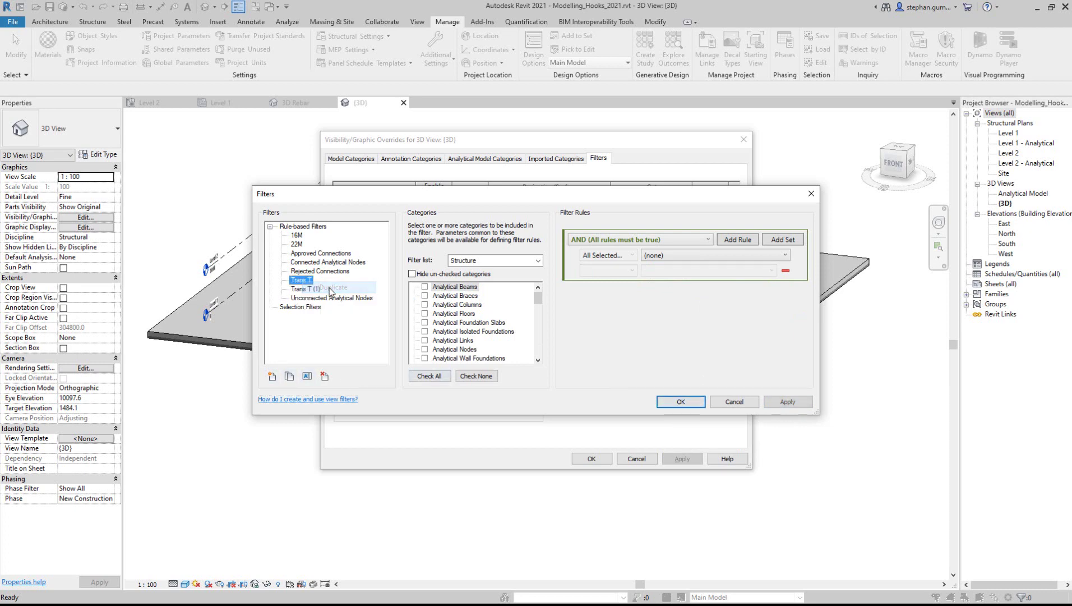
{"action": "right_click", "coordinate": [316, 293]}
{"action": "left_click", "coordinate": [350, 309]}
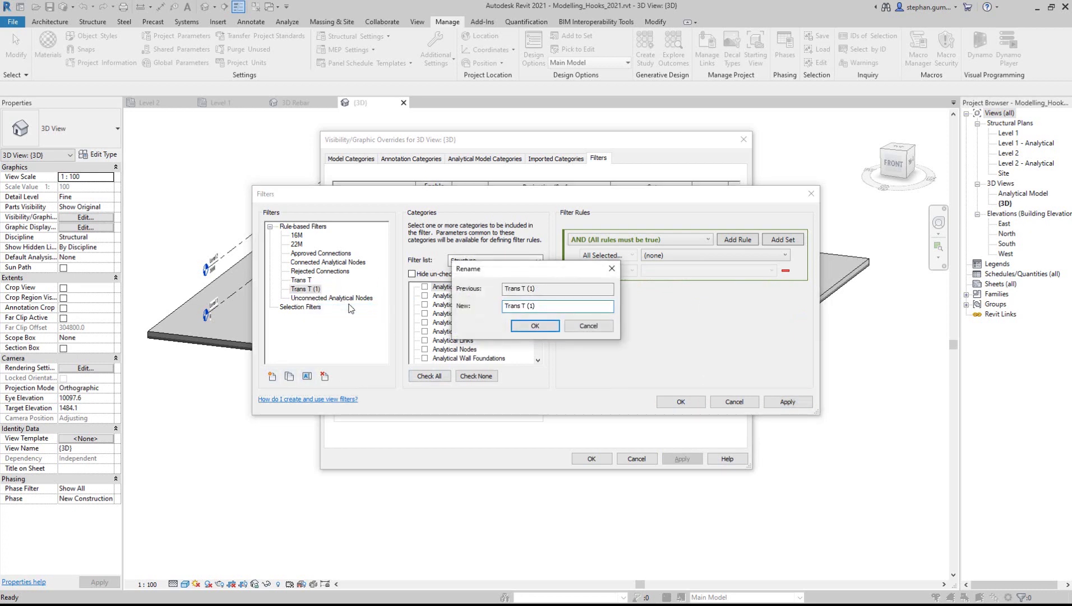
{"action": "type", "text": "Trans T2"}
{"action": "key", "text": "Return"}
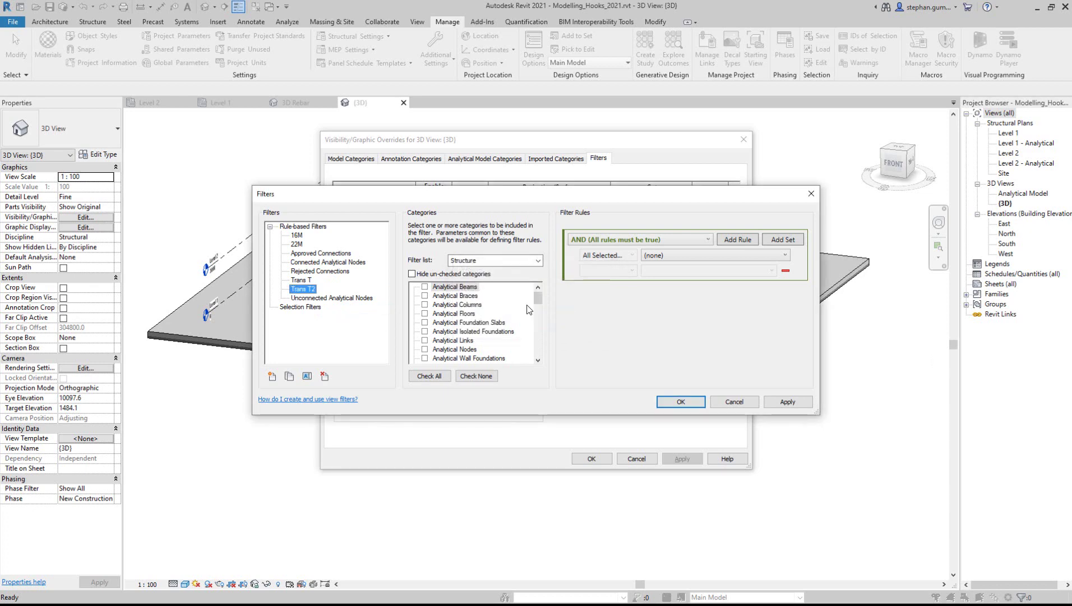
- Define the Trans T2 filter rule as Comments equals "T2" and apply it
{"action": "left_click_drag", "start_coordinate": [534, 300], "coordinate": [534, 370]}
{"action": "left_click", "coordinate": [654, 259]}
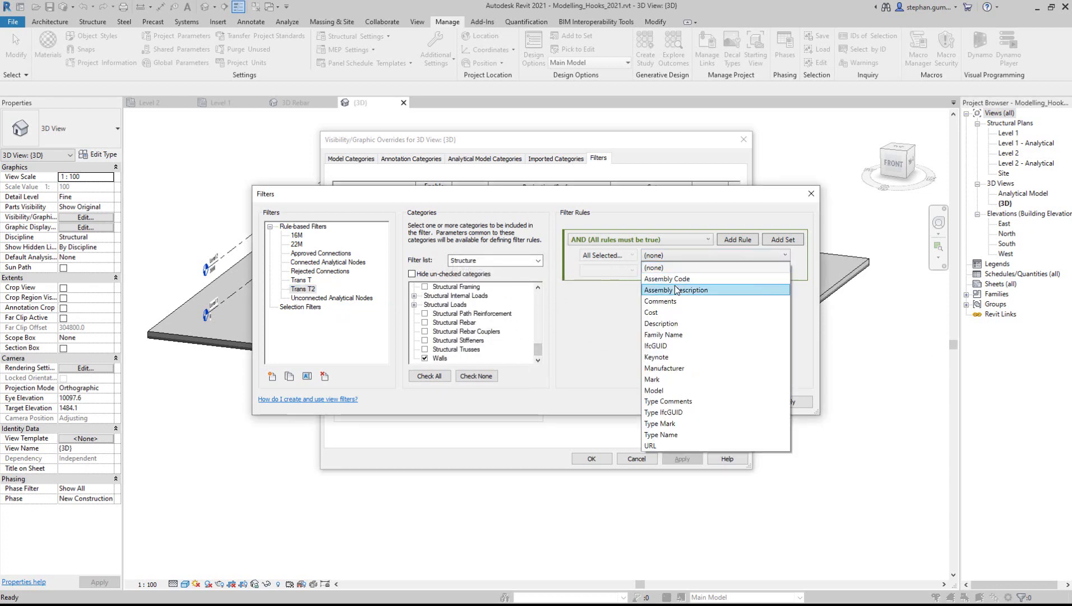
{"action": "left_click", "coordinate": [668, 274]}
{"action": "left_click", "coordinate": [628, 274]}
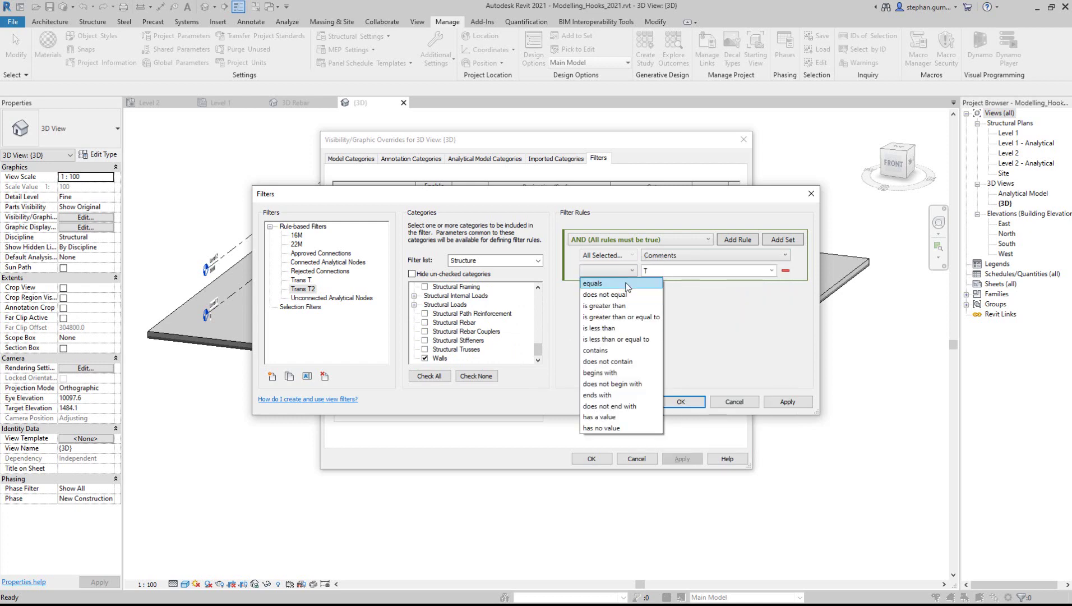
{"action": "left_click", "coordinate": [603, 281]}
{"action": "left_click", "coordinate": [669, 272]}
{"action": "left_click", "coordinate": [784, 400]}
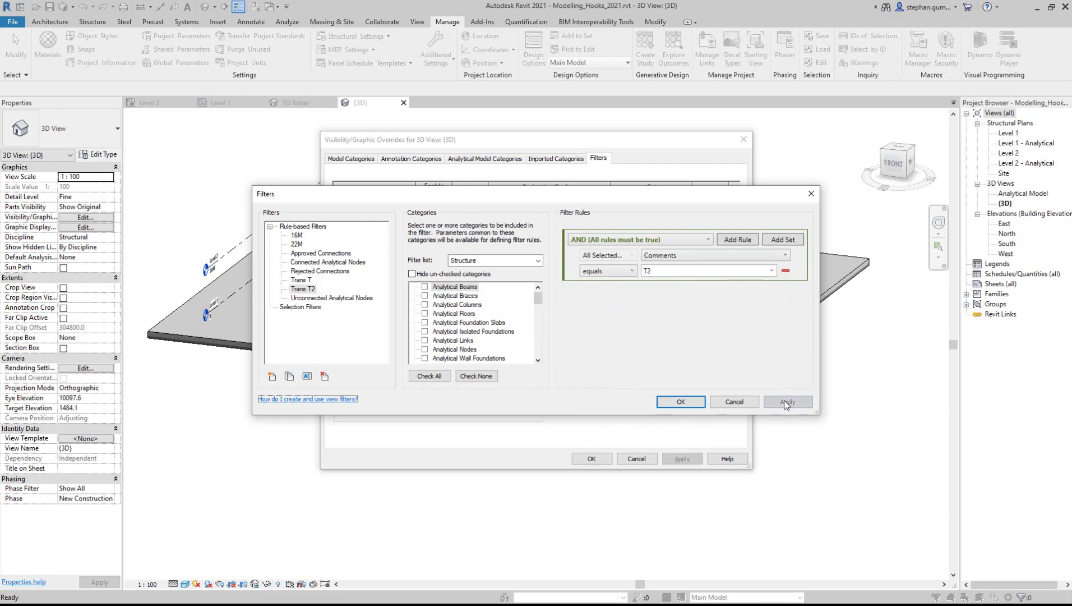
- Define the Trans T filter rule as Comments equals "T", apply it and close the view's graphic overrides
{"action": "left_click", "coordinate": [308, 280]}
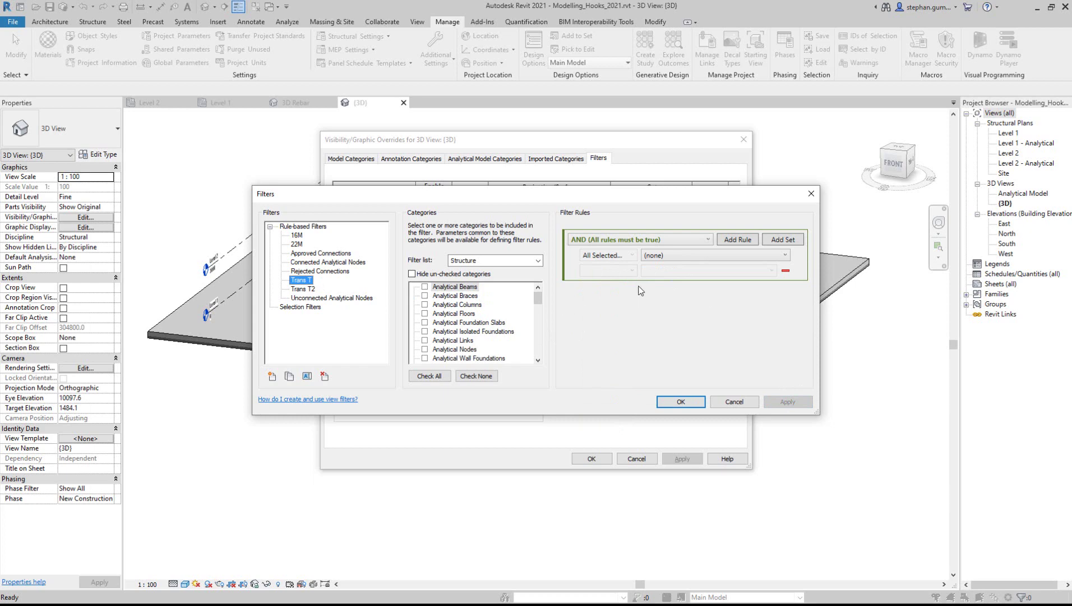
{"action": "left_click", "coordinate": [691, 255]}
{"action": "left_click", "coordinate": [673, 302]}
{"action": "left_click", "coordinate": [617, 271]}
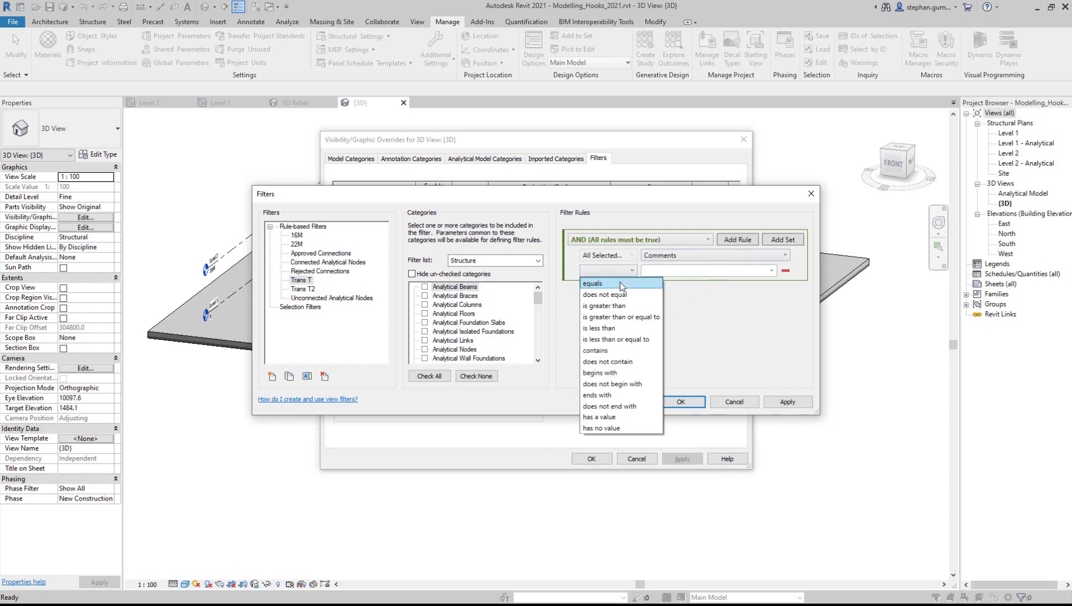
{"action": "left_click", "coordinate": [655, 279]}
{"action": "left_click", "coordinate": [786, 402]}
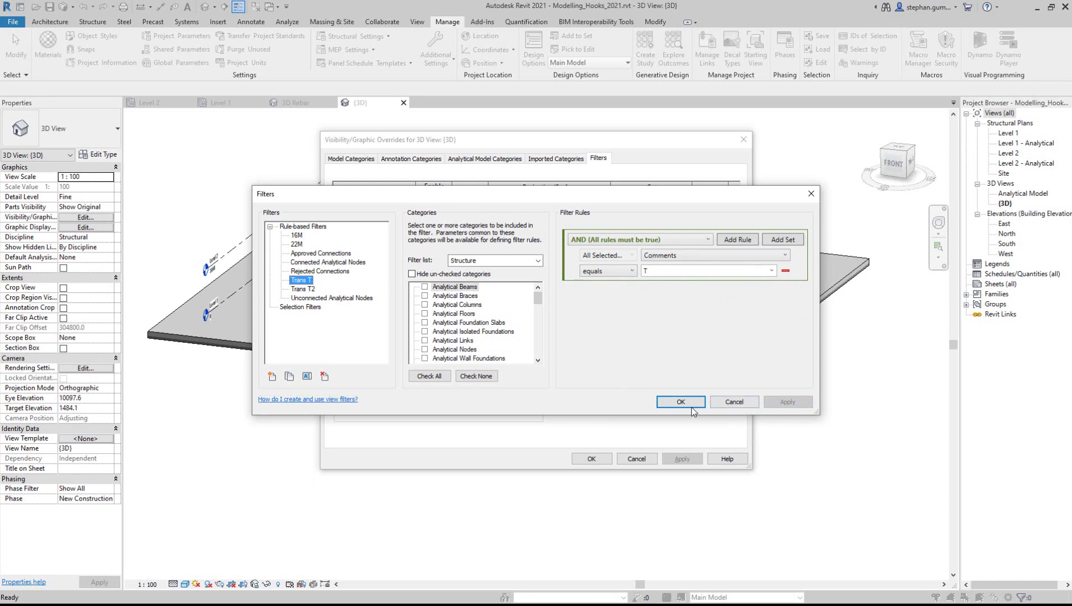
{"action": "left_click", "coordinate": [680, 402]}
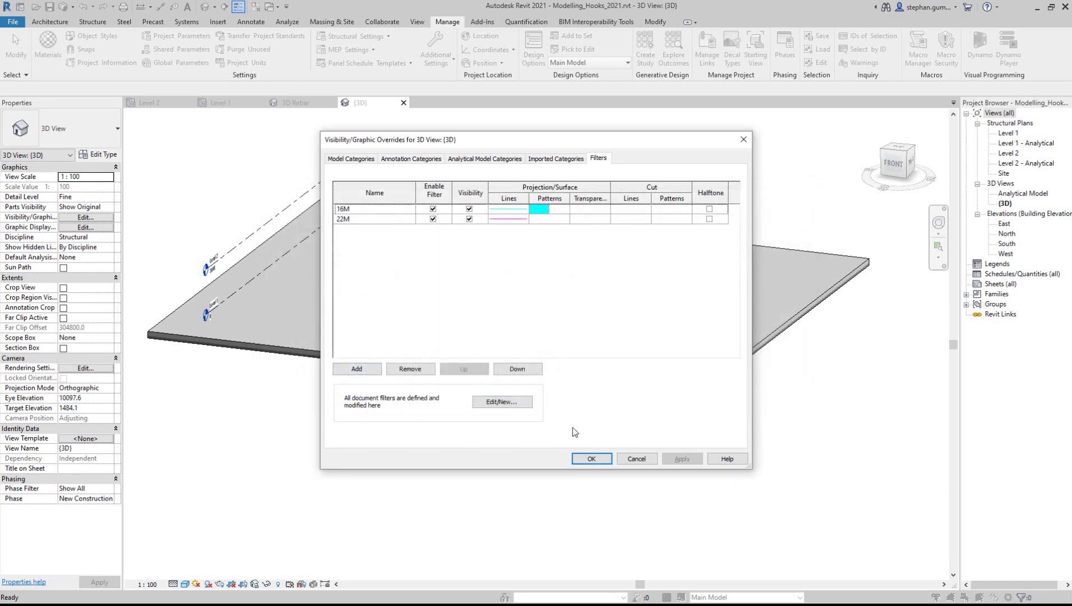
{"action": "left_click", "coordinate": [591, 458]}
- Select only the structural columns of the raised slab structure and set their Comments to "T"
{"action": "left_click", "coordinate": [499, 277]}
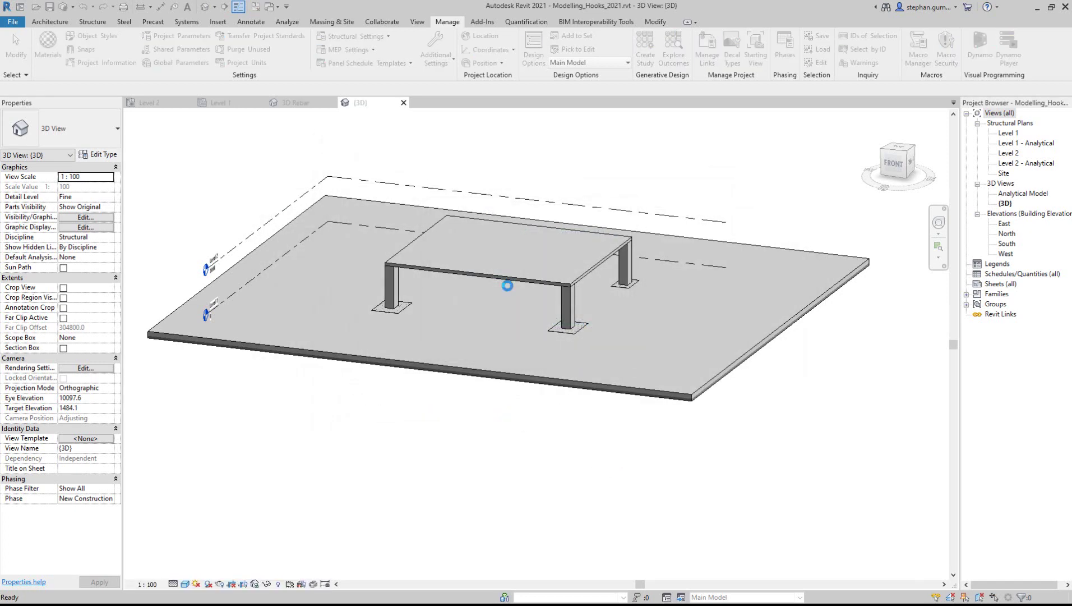
{"action": "left_click_drag", "start_coordinate": [348, 140], "coordinate": [714, 350]}
{"action": "left_click", "coordinate": [458, 61]}
{"action": "left_click", "coordinate": [437, 234]}
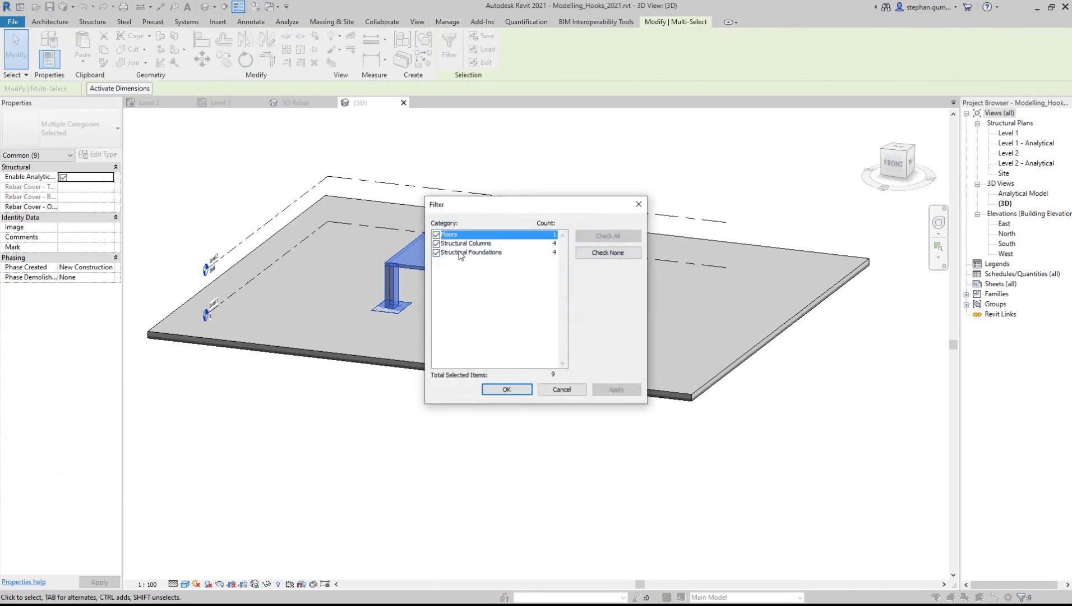
{"action": "left_click", "coordinate": [436, 252]}
{"action": "left_click", "coordinate": [506, 388]}
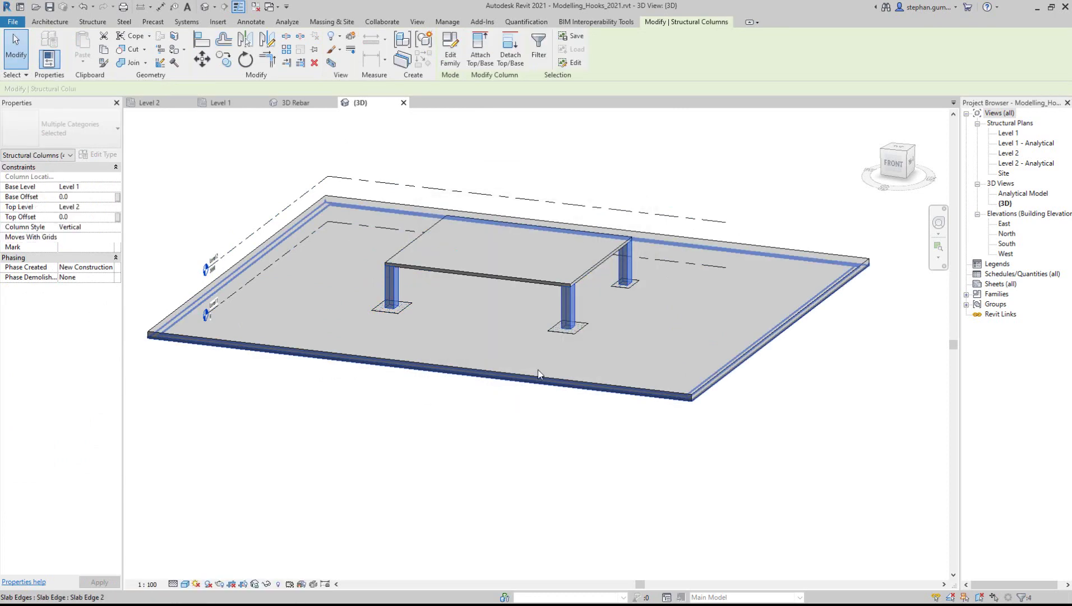
{"action": "left_click", "coordinate": [81, 367]}
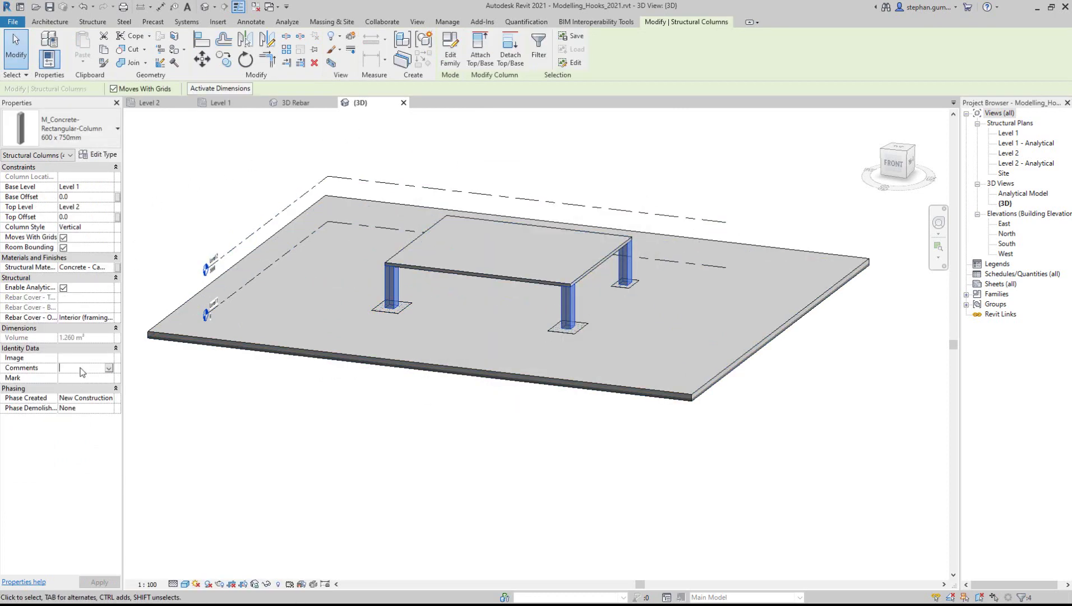
{"action": "type", "text": "T"}
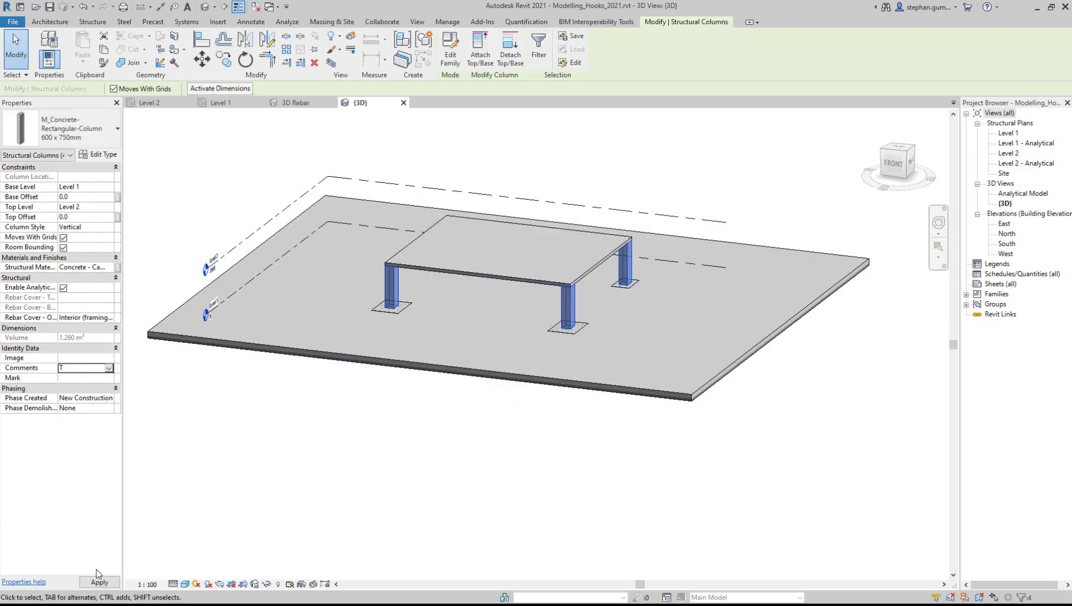
{"action": "left_click", "coordinate": [99, 581]}
{"action": "left_click", "coordinate": [310, 418]}
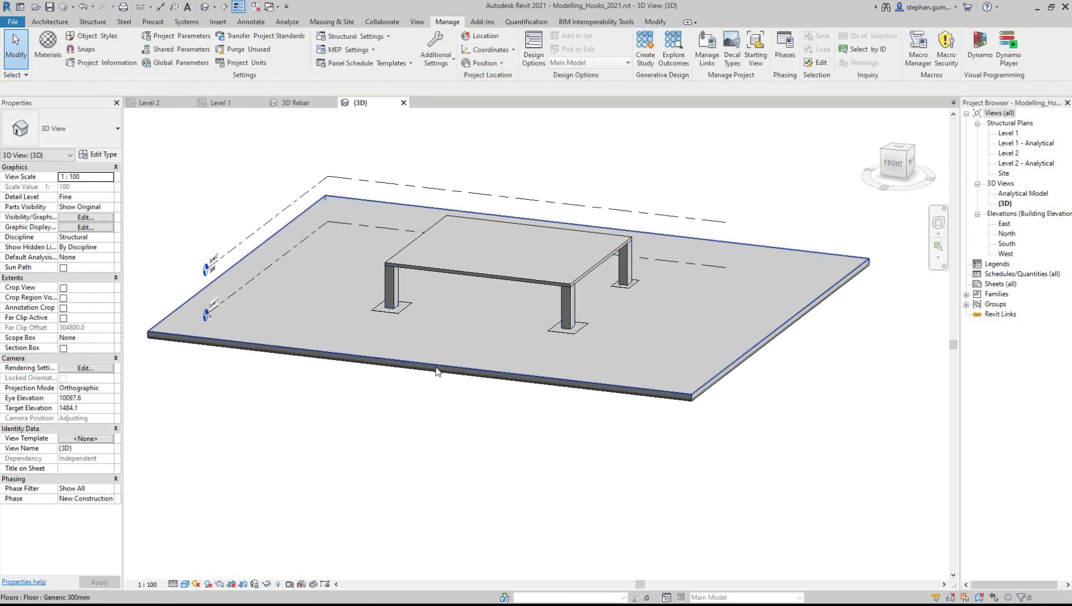
- Select both the large ground slab and the raised slab and set their Comments to "T"
{"action": "left_click", "coordinate": [462, 314]}
{"action": "left_click", "coordinate": [473, 275], "text": "ctrl"}
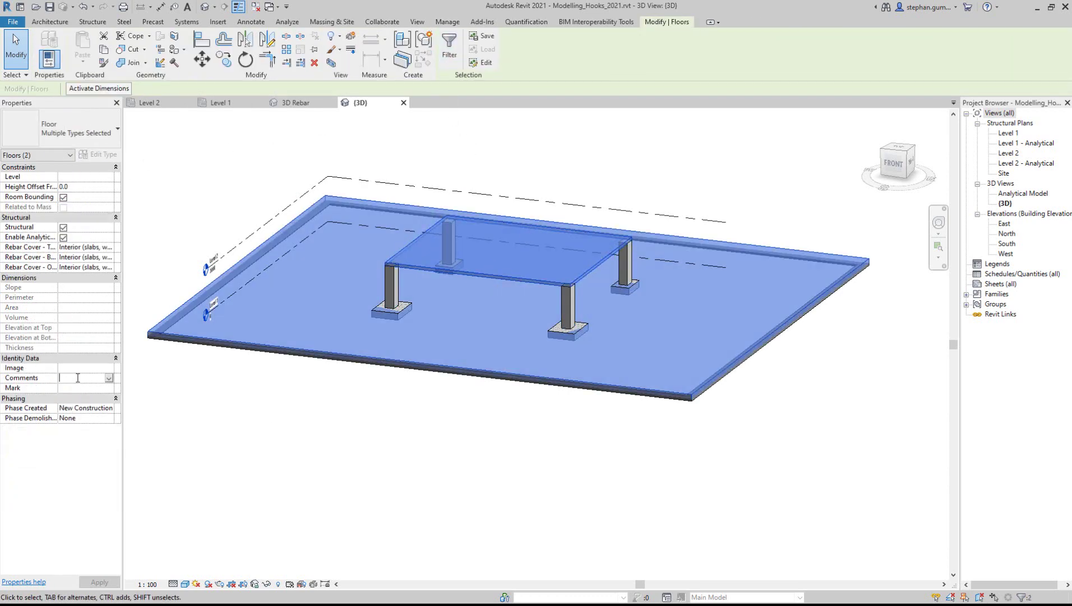
{"action": "type", "text": "T"}
{"action": "left_click", "coordinate": [304, 435]}
- Add the Trans T filter to the 3D view's graphic overrides and set its surface transparency to 25%
{"action": "key", "text": "v"}
{"action": "key", "text": "v"}
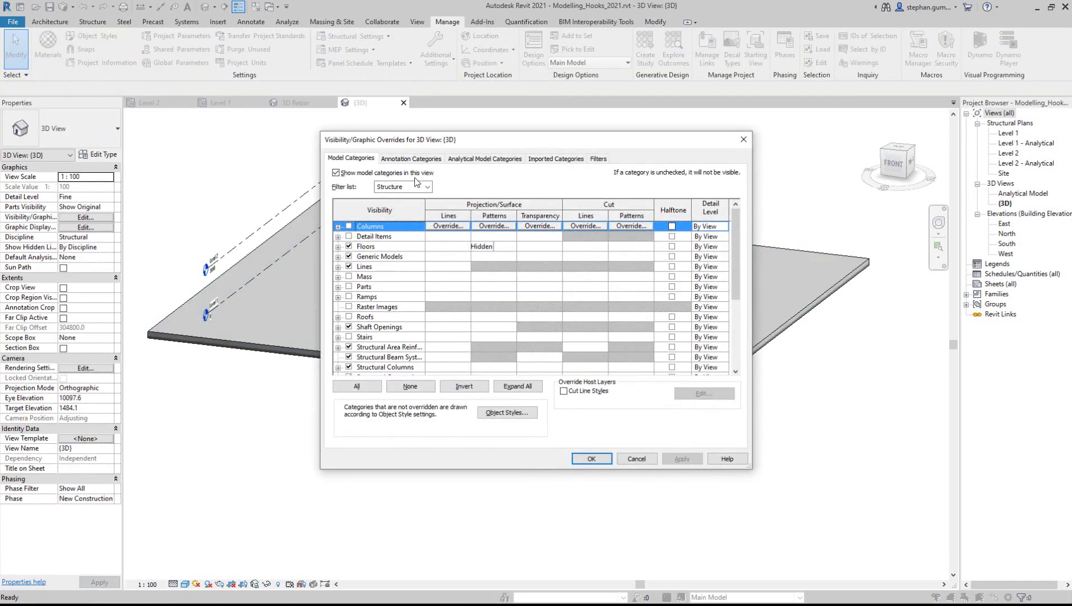
{"action": "left_click", "coordinate": [598, 158]}
{"action": "left_click", "coordinate": [364, 370]}
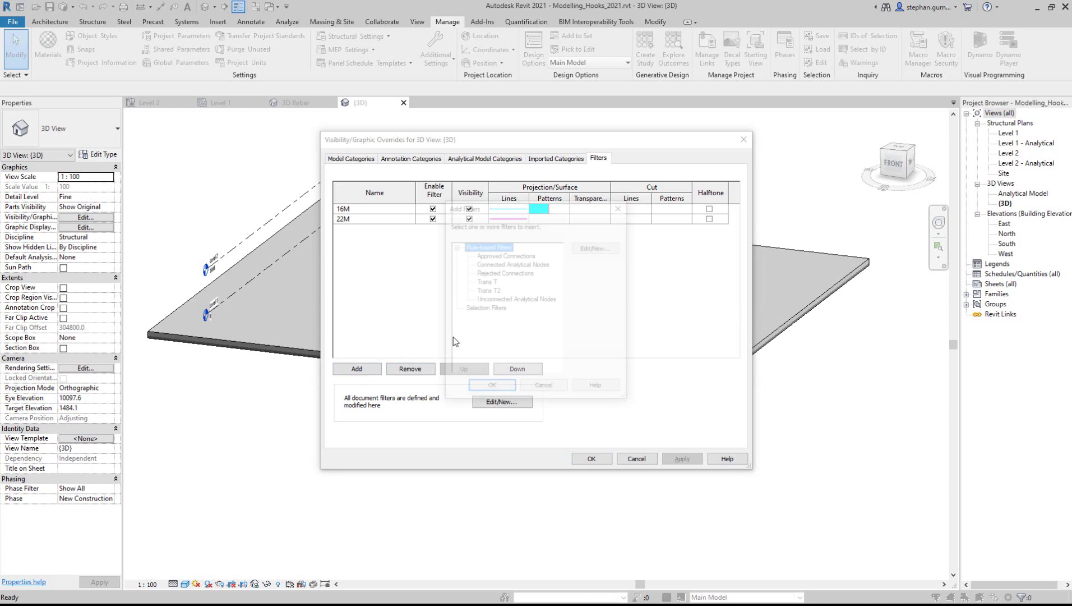
{"action": "left_click", "coordinate": [477, 283]}
{"action": "left_click", "coordinate": [497, 387]}
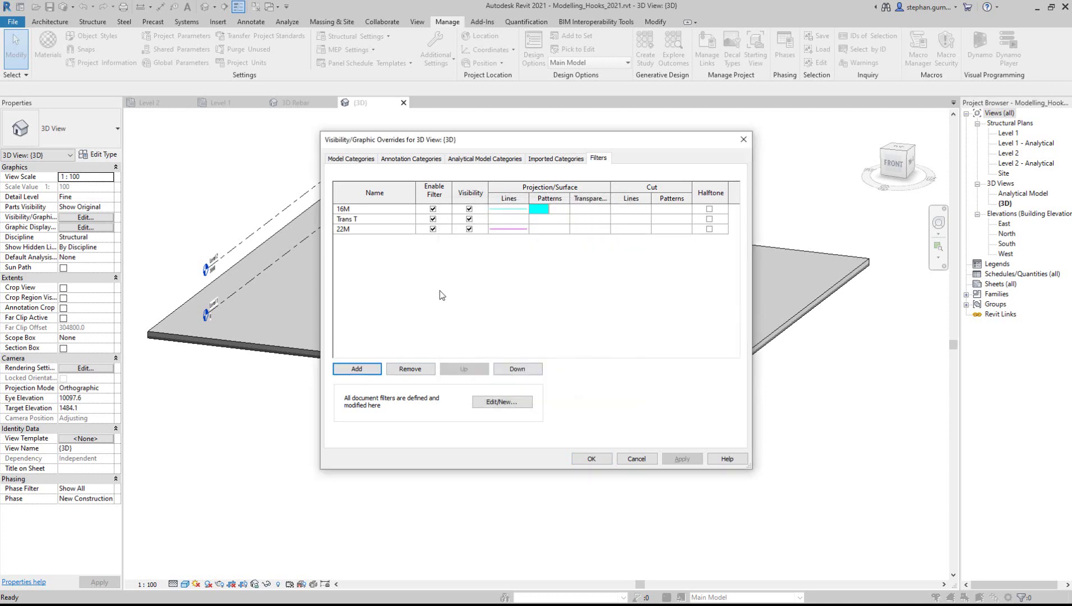
{"action": "left_click", "coordinate": [598, 220]}
{"action": "left_click", "coordinate": [589, 219]}
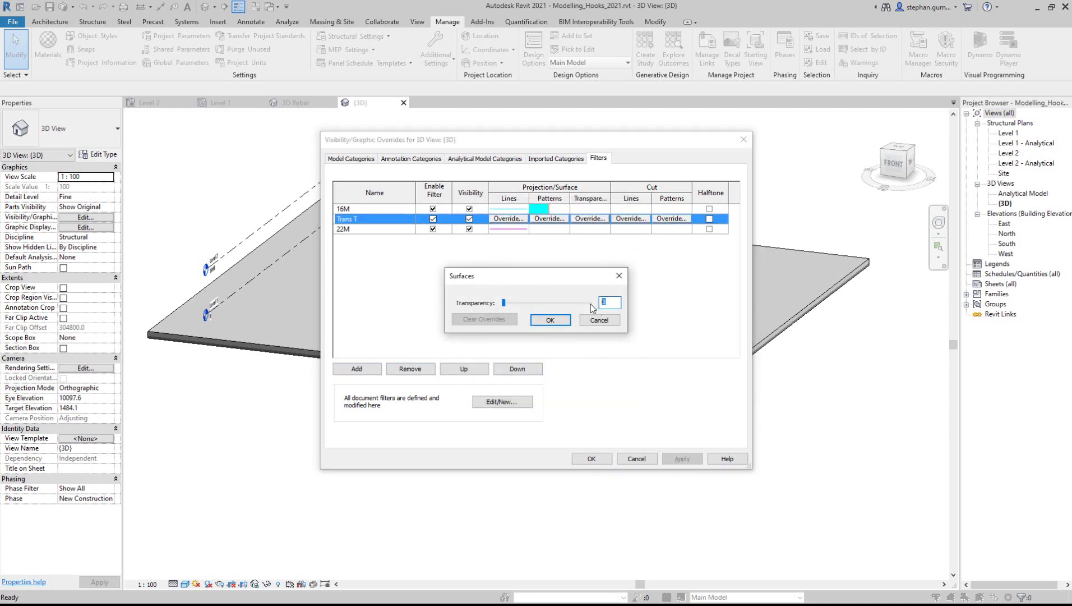
{"action": "left_click", "coordinate": [550, 320]}
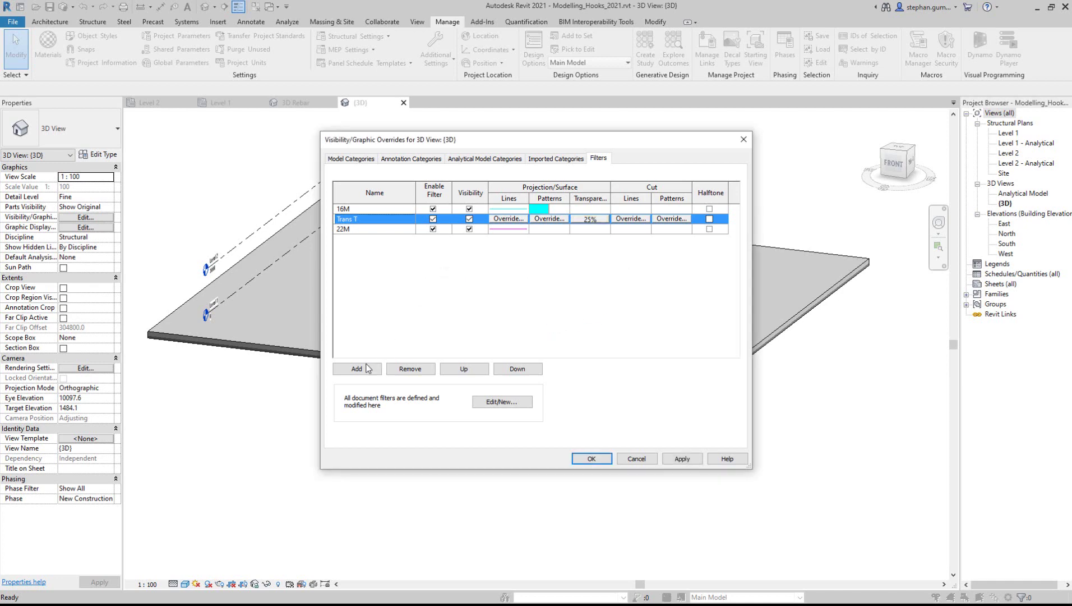
- Add the Trans T2 filter to the 3D view with 75% surface transparency and apply the overrides
{"action": "left_click", "coordinate": [367, 368]}
{"action": "left_click", "coordinate": [492, 349]}
{"action": "left_click", "coordinate": [491, 385]}
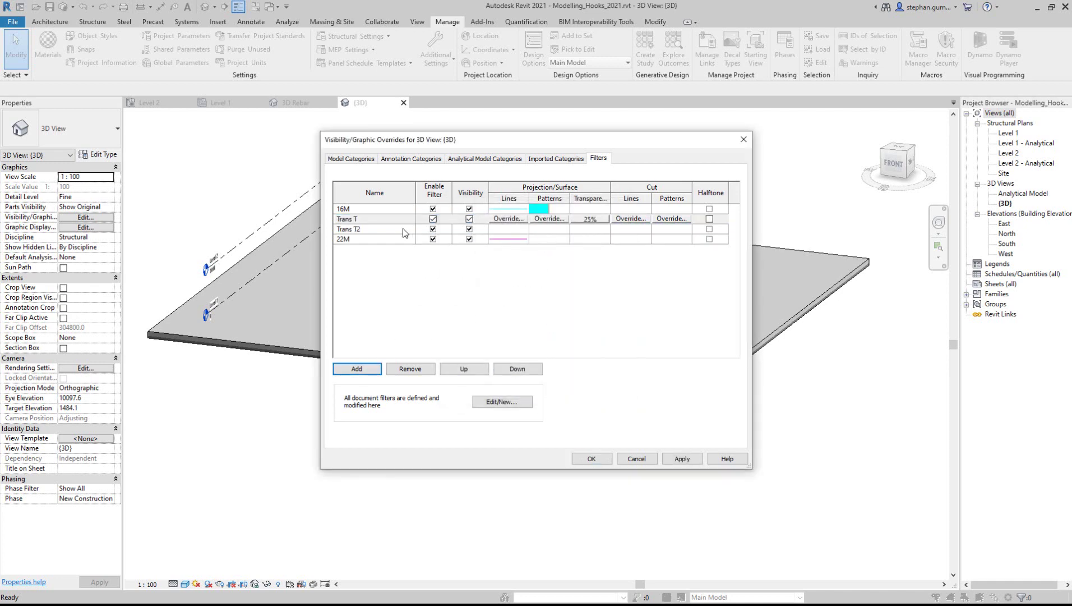
{"action": "left_click", "coordinate": [405, 231]}
{"action": "left_click", "coordinate": [590, 229]}
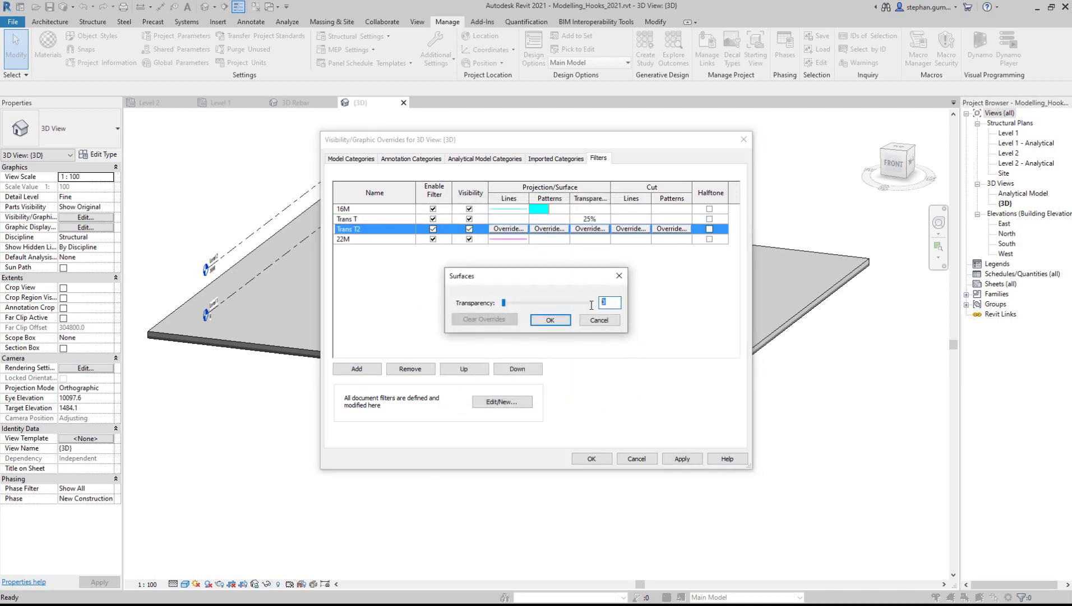
{"action": "left_click", "coordinate": [555, 323]}
{"action": "left_click", "coordinate": [682, 459]}
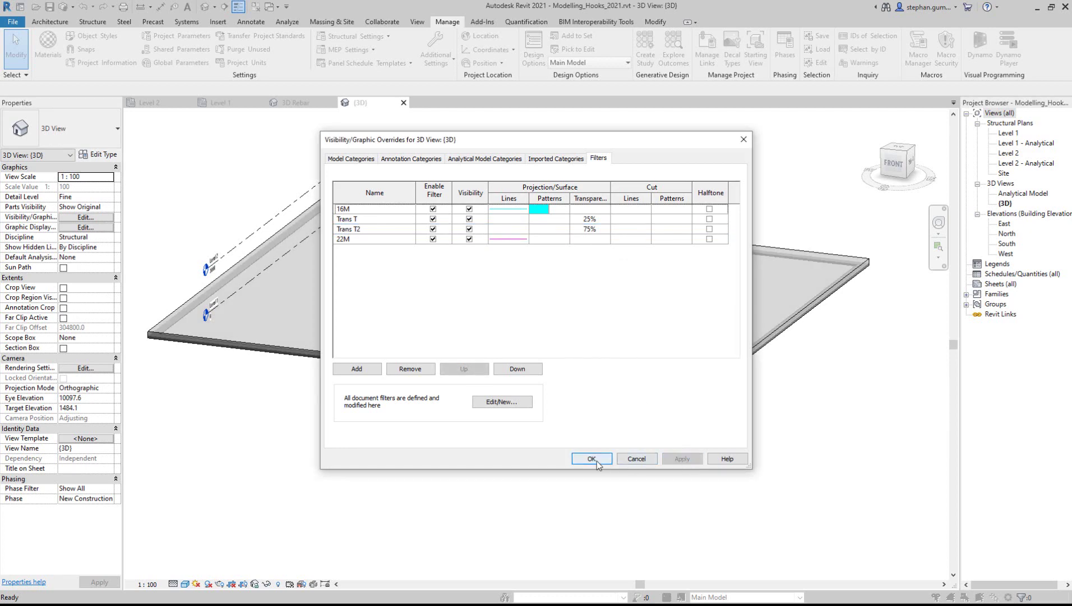
{"action": "left_click", "coordinate": [594, 459]}
{"action": "scroll", "coordinate": [418, 304], "scroll_direction": "up", "scroll_amount": 5}
{"action": "middle_click_drag", "start_coordinate": [485, 287], "coordinate": [504, 355], "text": "shift"}
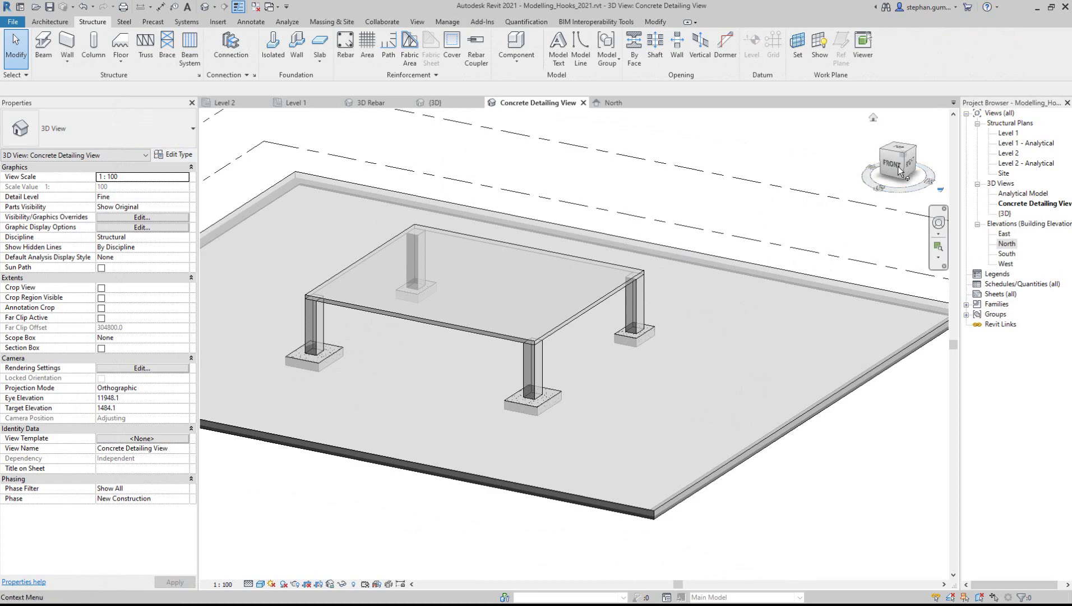
- Draw a vertical building section just beside the column in the North elevation, running from above the slab to below the ground slab
{"action": "double_click", "coordinate": [1006, 244]}
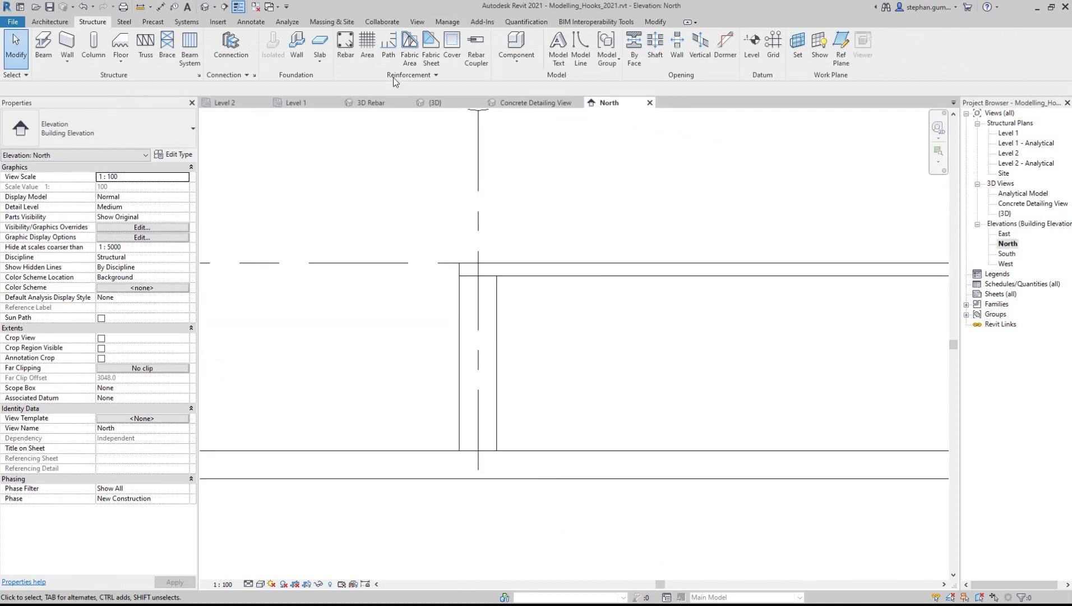
{"action": "left_click", "coordinate": [224, 7]}
{"action": "left_click", "coordinate": [421, 294]}
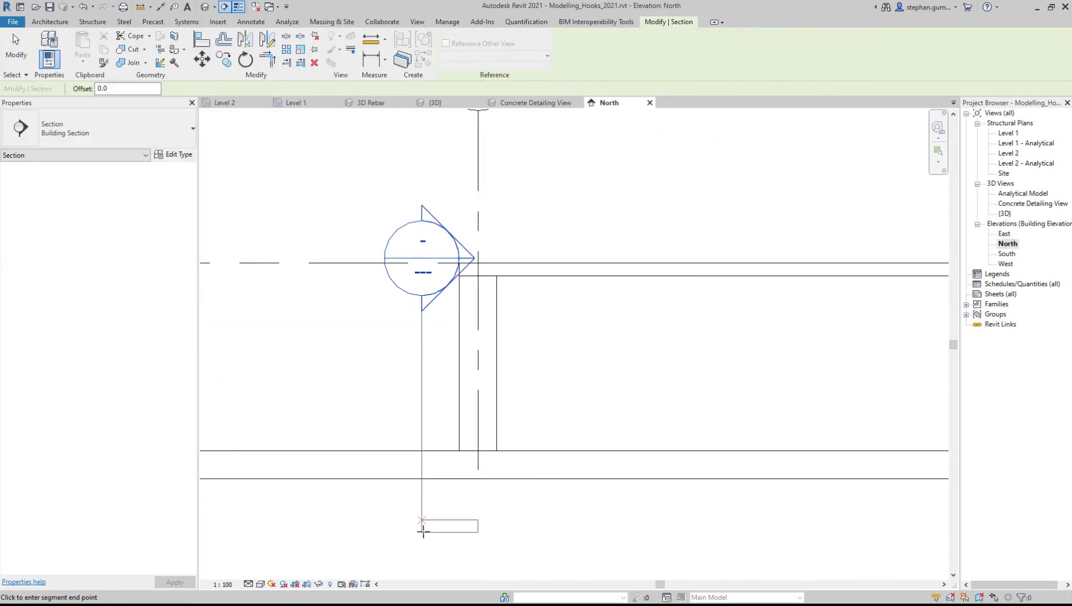
{"action": "left_click", "coordinate": [422, 547]}
{"action": "key", "text": "Escape"}
- Rotate the section by 90° so that it cuts horizontally through the column and looks down
{"action": "left_click", "coordinate": [246, 59]}
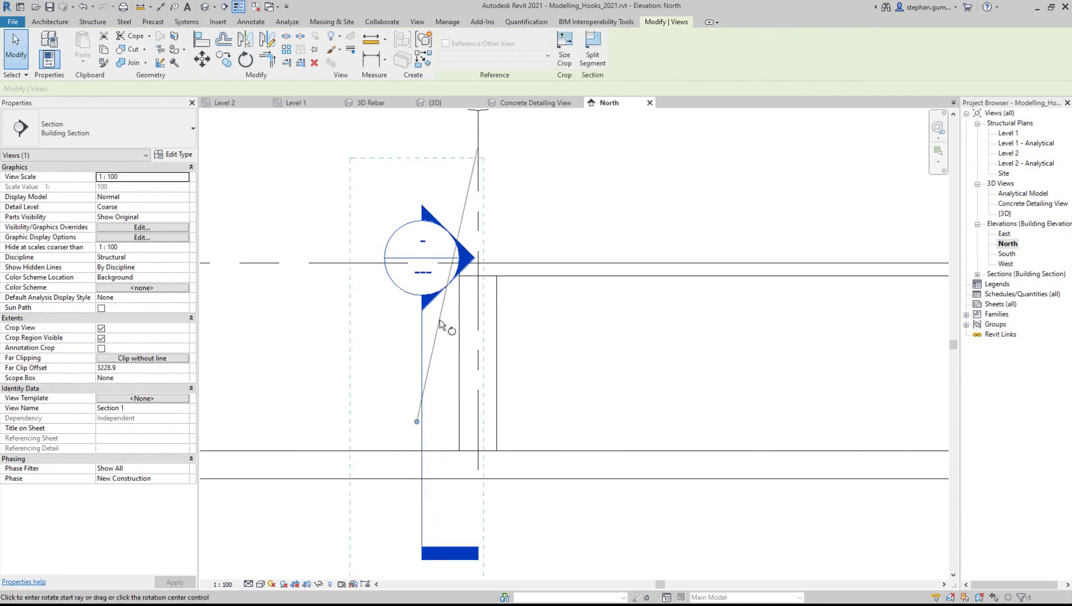
{"action": "left_click", "coordinate": [416, 351]}
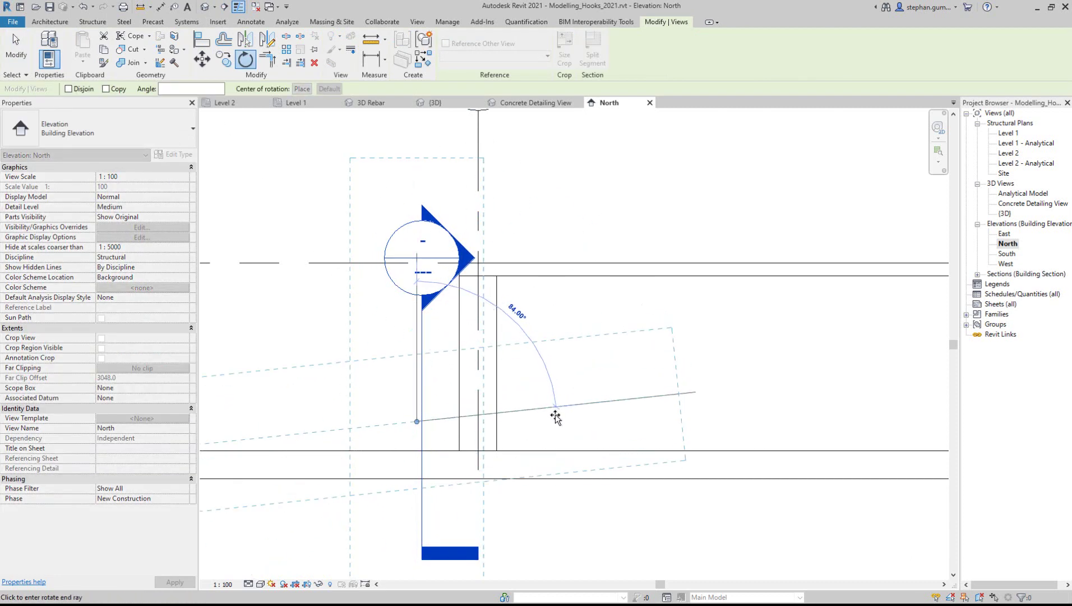
{"action": "left_click", "coordinate": [554, 423]}
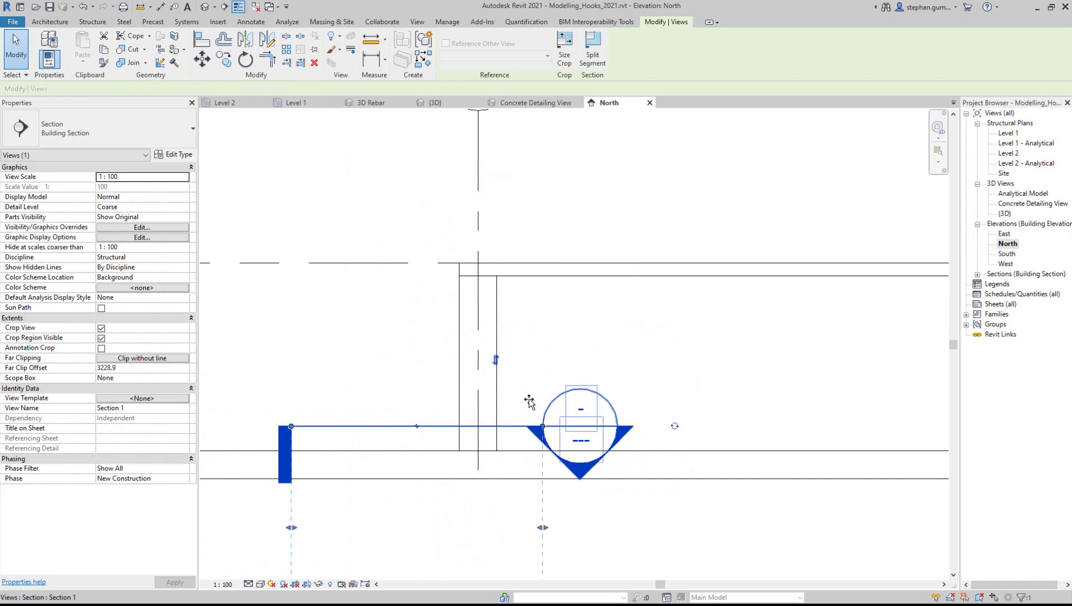
- Move the section line up to about the column's mid-height and reduce its far clip offset to about 674 mm
{"action": "left_click_drag", "start_coordinate": [511, 427], "coordinate": [554, 334]}
{"action": "left_click_drag", "start_coordinate": [460, 532], "coordinate": [510, 381]}
{"action": "left_click", "coordinate": [548, 364]}
- Open the view of the new horizontal section at one column's cross-section
{"action": "right_click", "coordinate": [544, 333]}
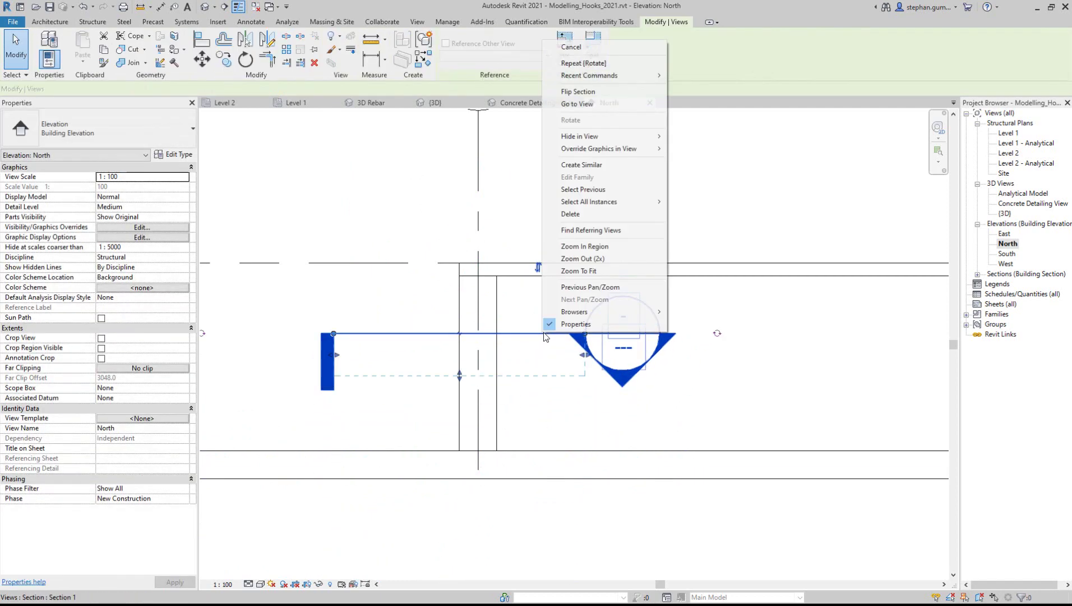
{"action": "left_click", "coordinate": [593, 103]}
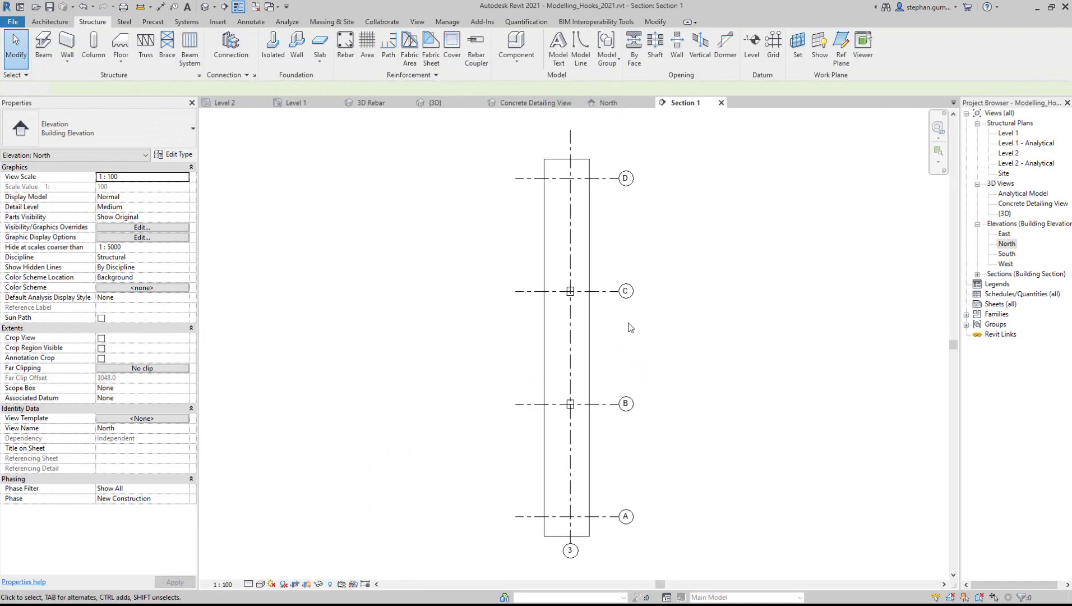
{"action": "scroll", "coordinate": [563, 413], "scroll_direction": "up", "scroll_amount": 6}
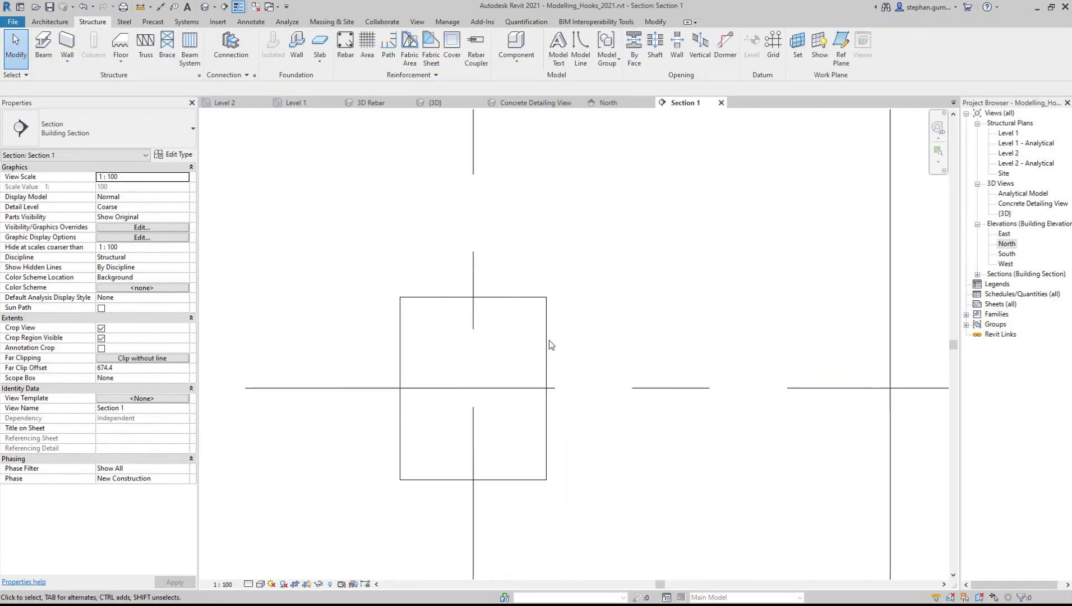
{"action": "middle_click_drag", "start_coordinate": [550, 342], "coordinate": [620, 296]}
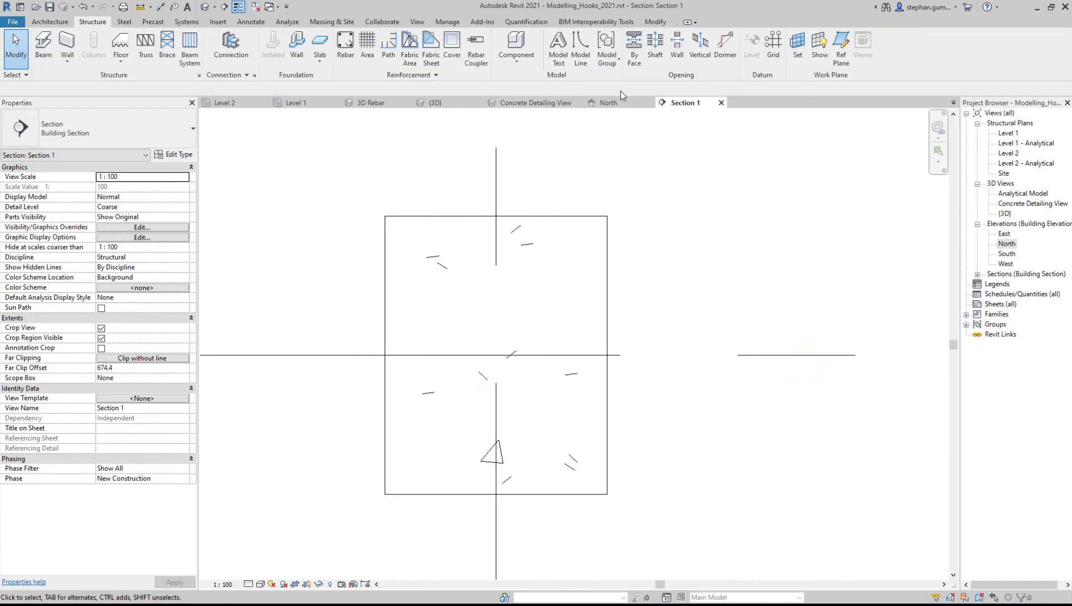
- Place three straight M_00 rebars of type 32M perpendicular to cover along the column's lower edge, two in the corners and one between
{"action": "left_click", "coordinate": [345, 45]}
{"action": "left_click", "coordinate": [559, 331]}
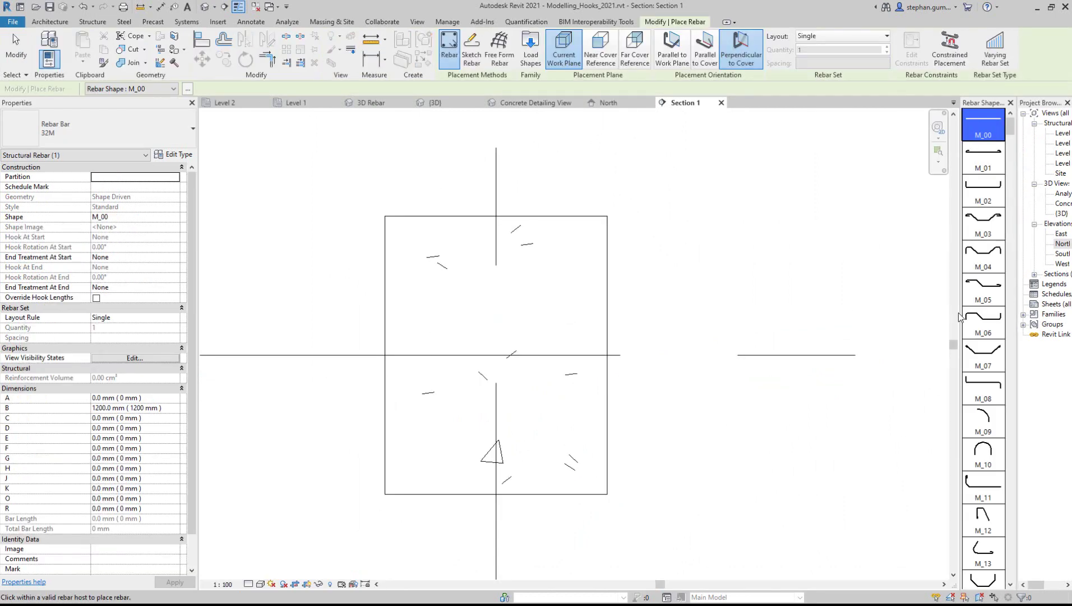
{"action": "left_click_drag", "start_coordinate": [960, 317], "coordinate": [861, 319]}
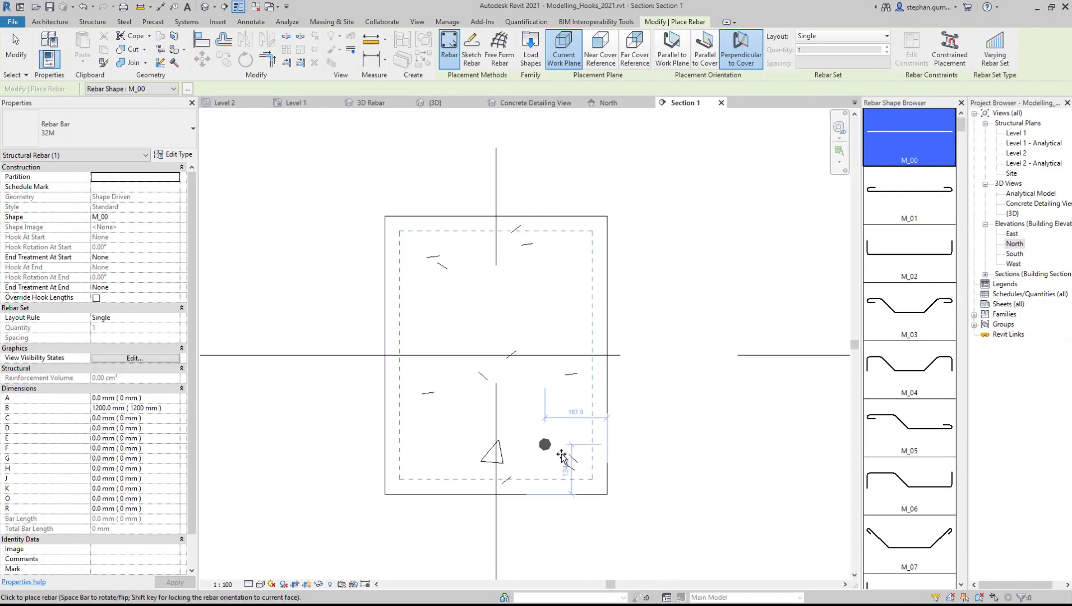
{"action": "left_click", "coordinate": [404, 476]}
{"action": "left_click", "coordinate": [484, 474]}
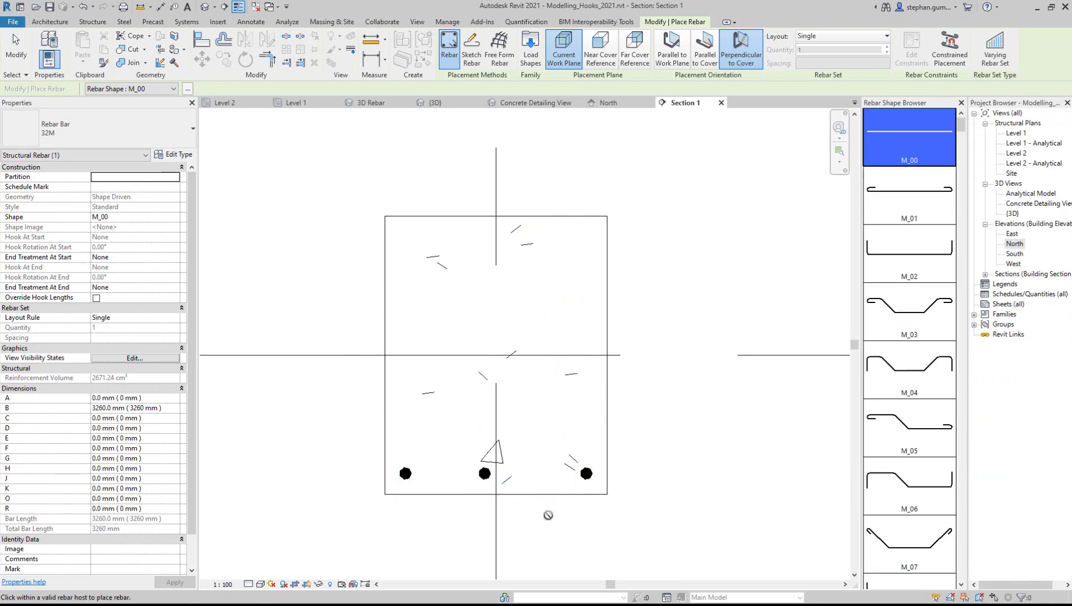
{"action": "right_click", "coordinate": [548, 511]}
{"action": "left_click", "coordinate": [572, 373]}
- Edit the middle bar's constraints, setting its bar plane offset from the column's left face to -300 mm, and finish
{"action": "scroll", "coordinate": [527, 531], "scroll_direction": "up", "scroll_amount": 2}
{"action": "scroll", "coordinate": [527, 532], "scroll_direction": "up", "scroll_amount": 1}
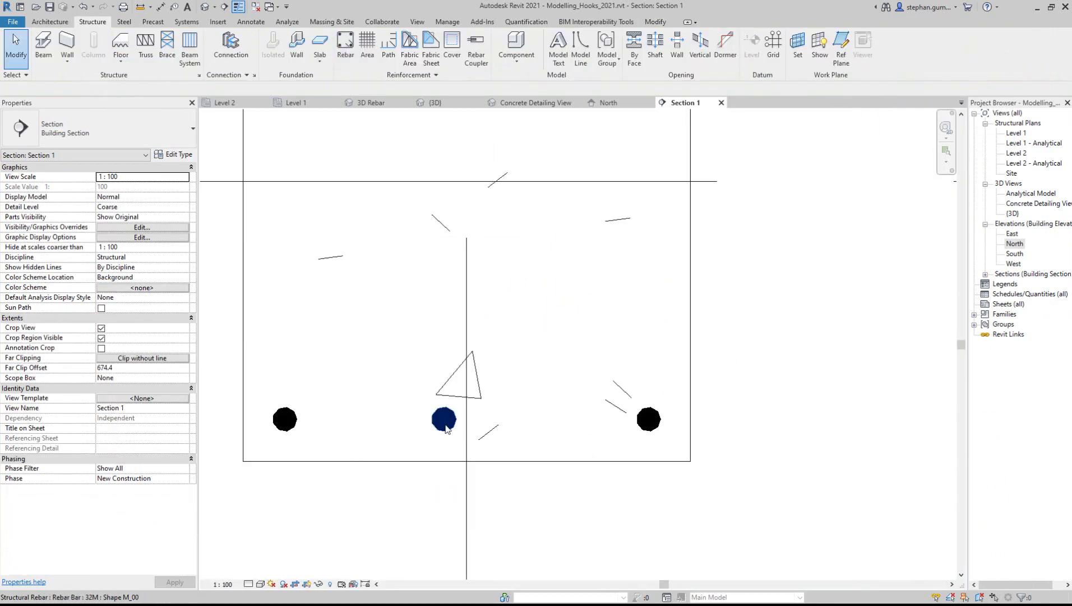
{"action": "left_click", "coordinate": [444, 419]}
{"action": "left_click", "coordinate": [667, 47]}
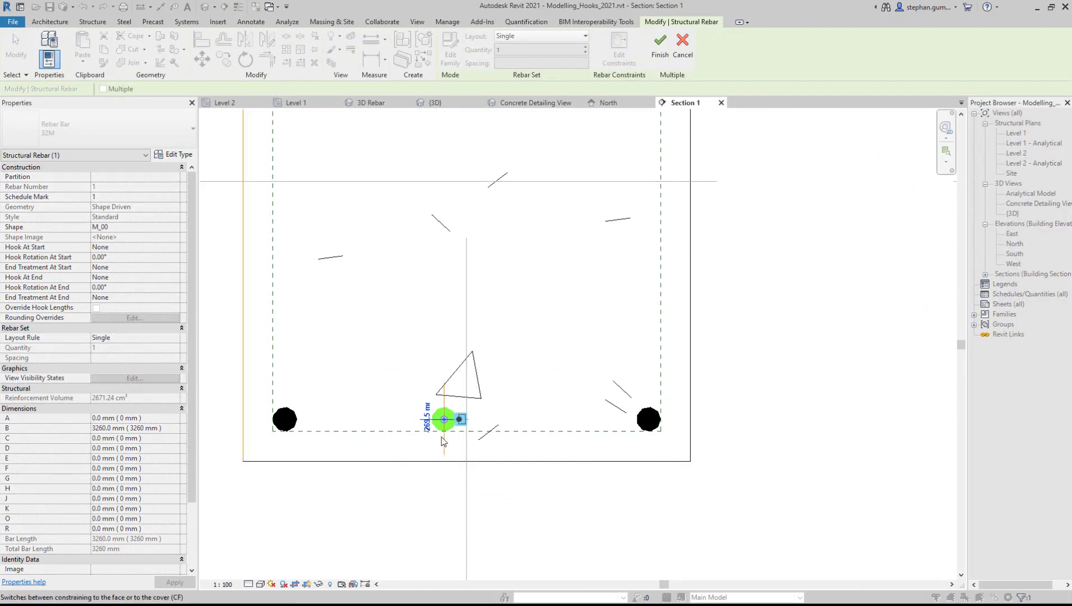
{"action": "left_click", "coordinate": [428, 427]}
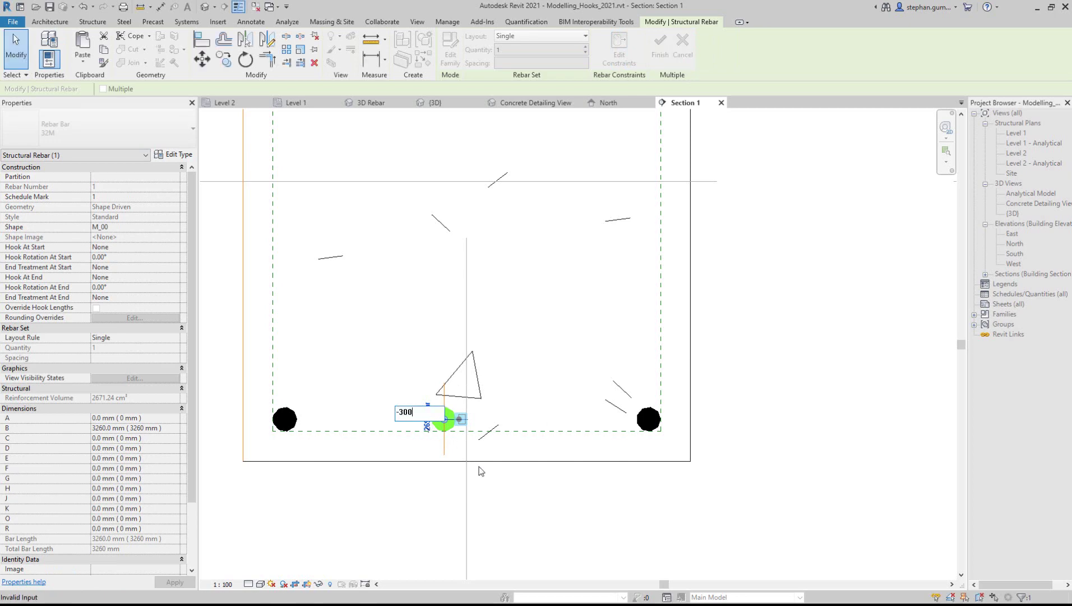
{"action": "key", "text": "Return"}
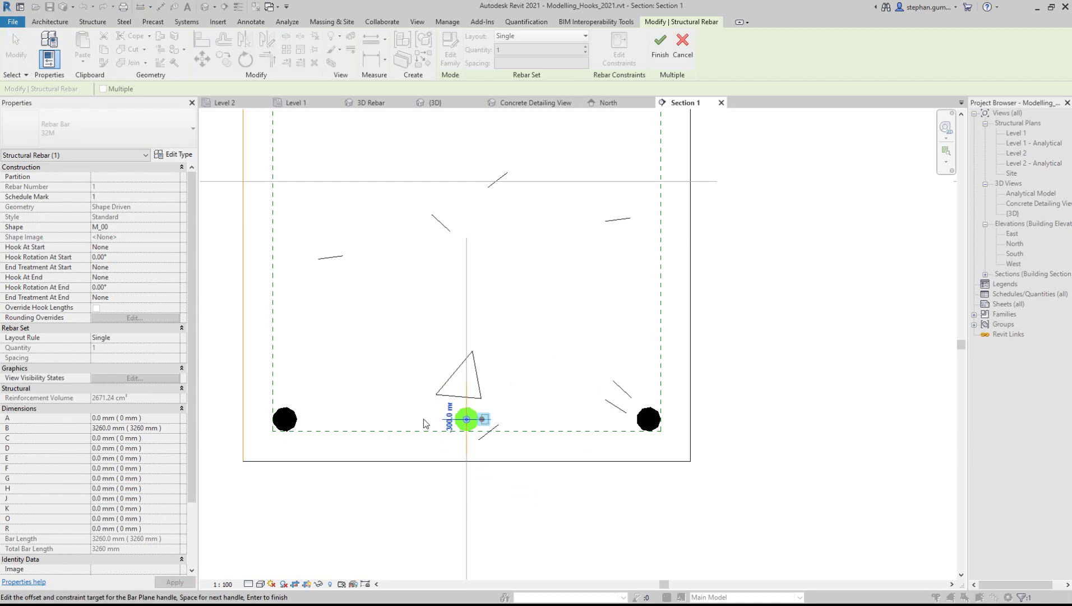
{"action": "scroll", "coordinate": [441, 426], "scroll_direction": "up", "scroll_amount": 2}
{"action": "key", "text": "space"}
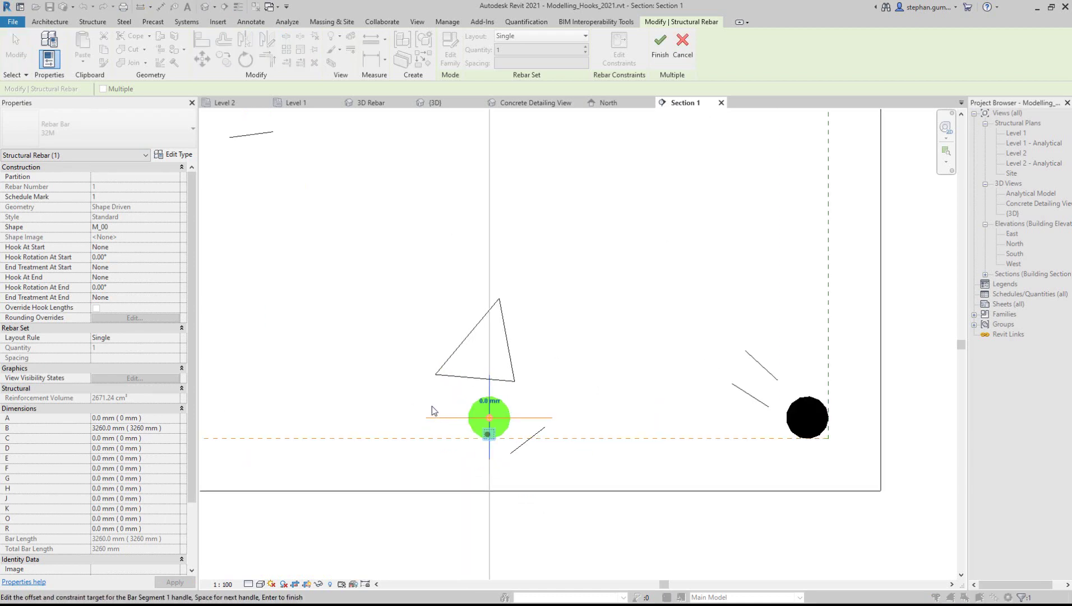
{"action": "left_click", "coordinate": [660, 46]}
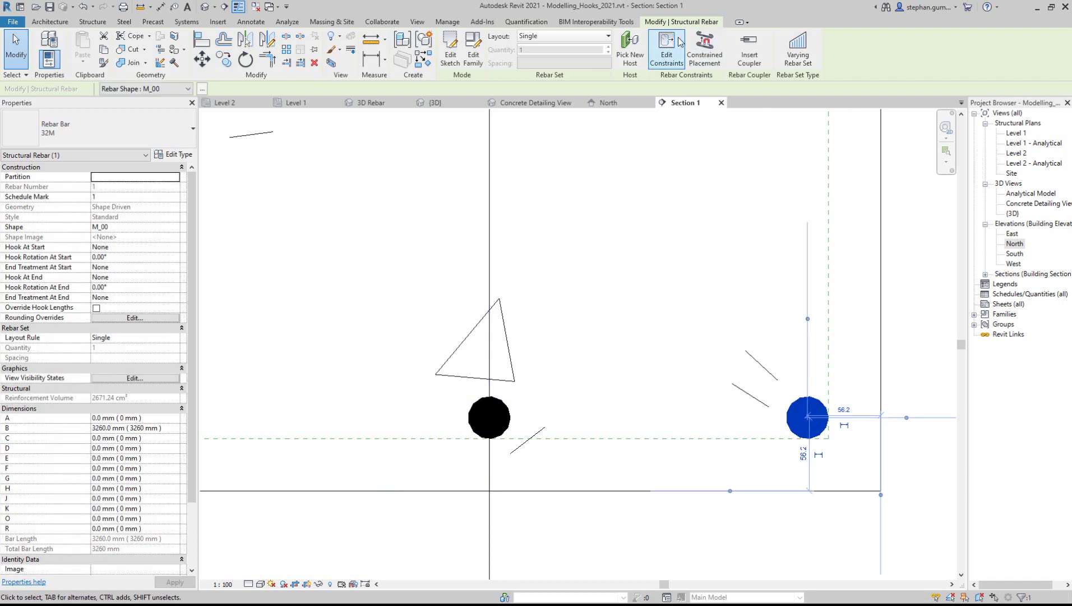
- Review the bar plane and bar segment constraints of the column's lower-right corner bar and finish editing
{"action": "left_click", "coordinate": [666, 49]}
{"action": "left_click", "coordinate": [808, 367]}
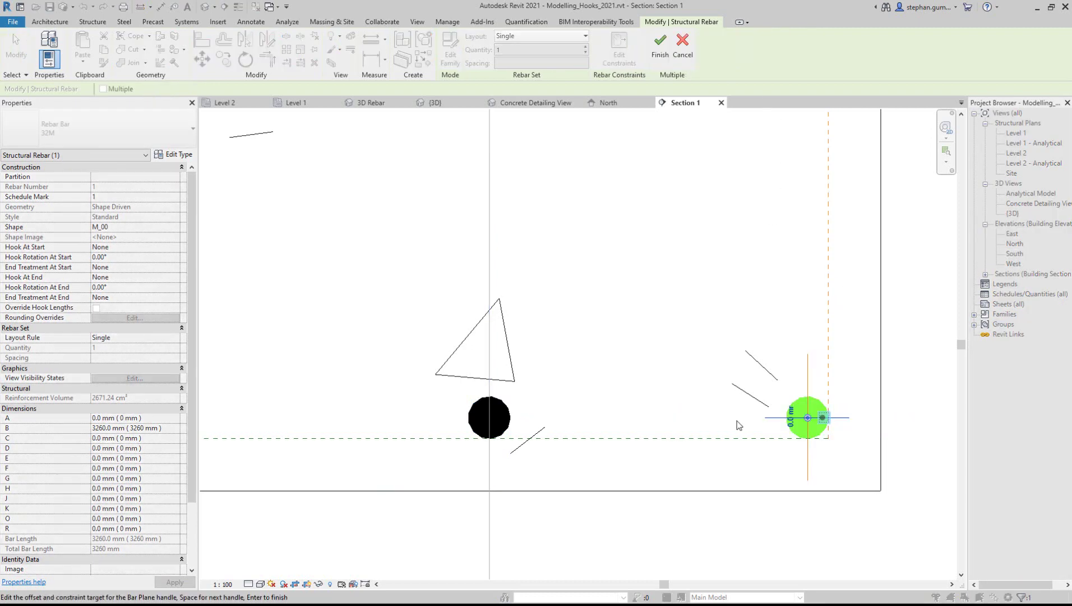
{"action": "key", "text": "space"}
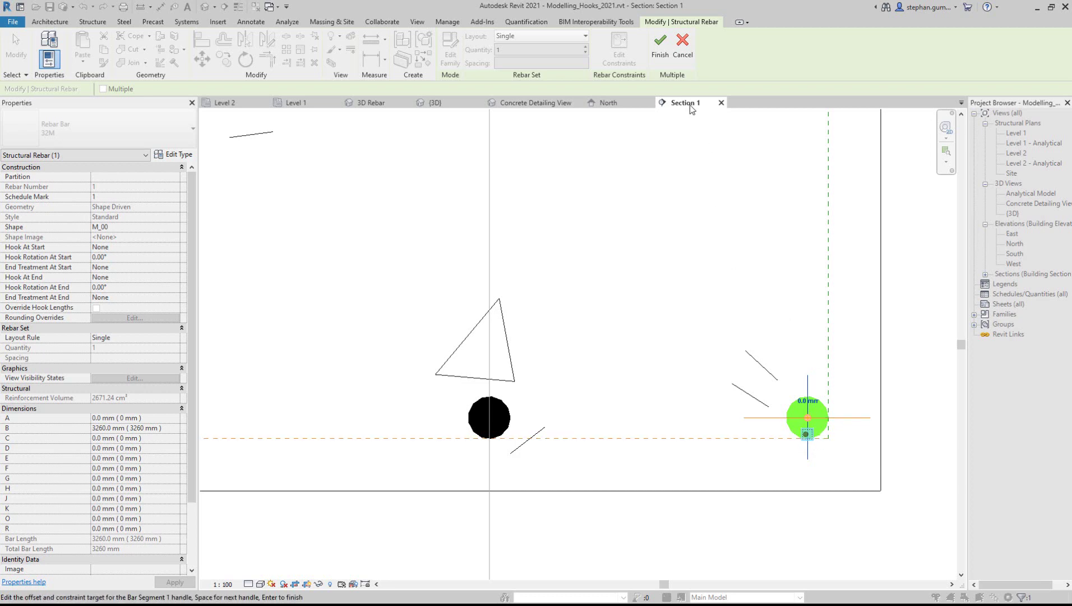
{"action": "key", "text": "Return"}
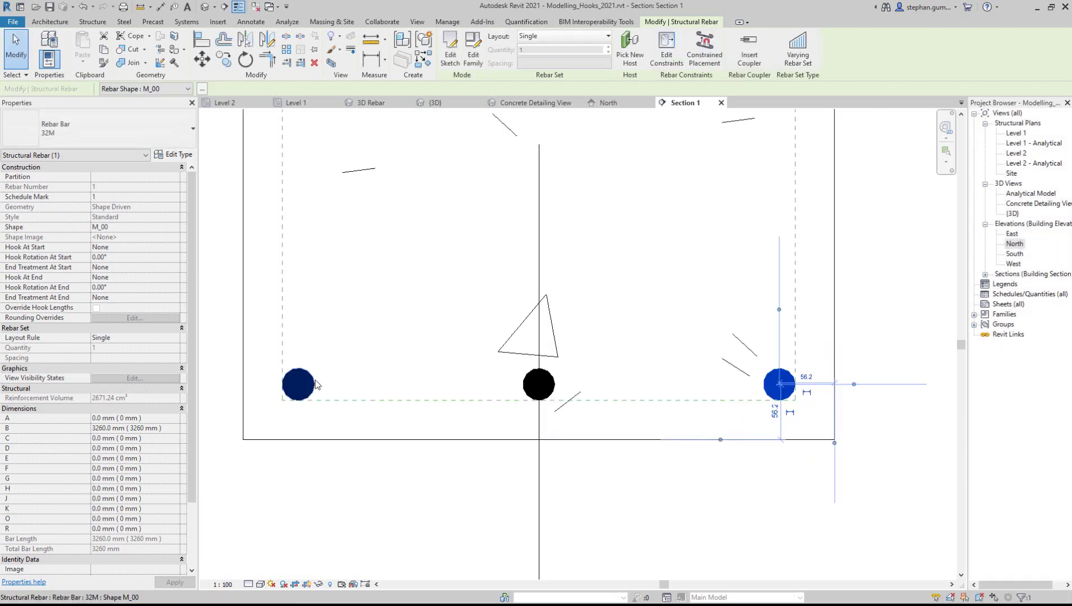
- Review the bar plane and bar segment constraints of the column's lower-left corner bar and finish editing
{"action": "left_click", "coordinate": [315, 384]}
{"action": "left_click", "coordinate": [666, 56]}
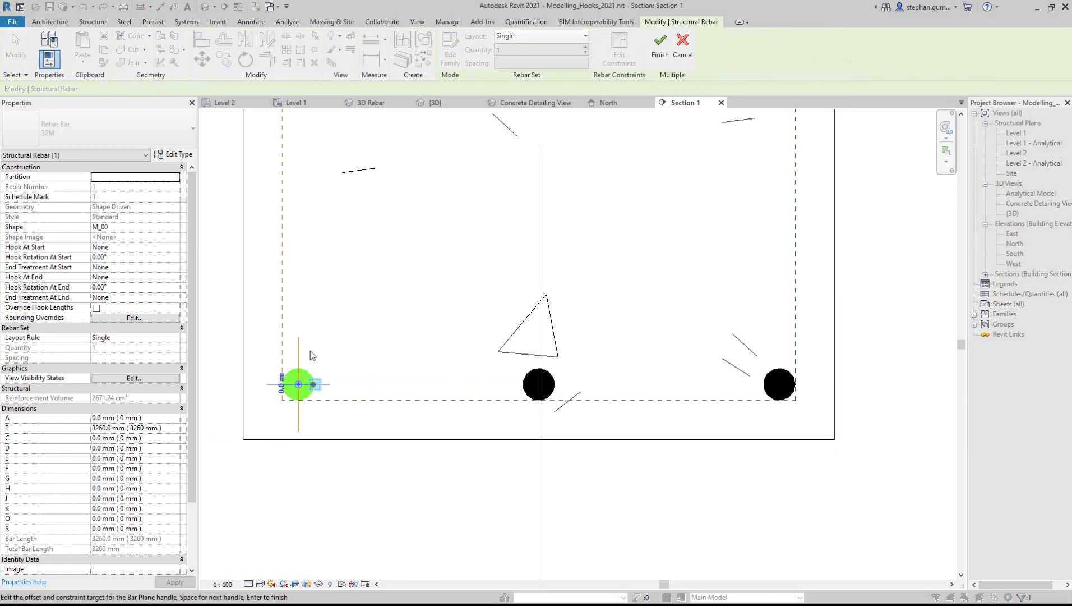
{"action": "scroll", "coordinate": [325, 385], "scroll_direction": "up", "scroll_amount": 3}
{"action": "left_click", "coordinate": [327, 387]}
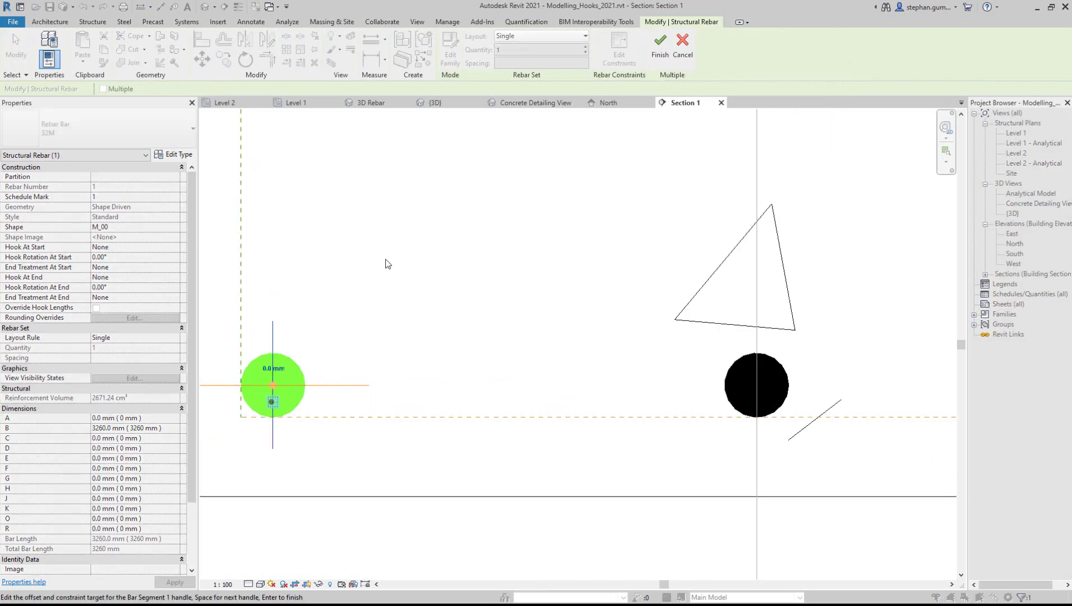
{"action": "left_click", "coordinate": [273, 325]}
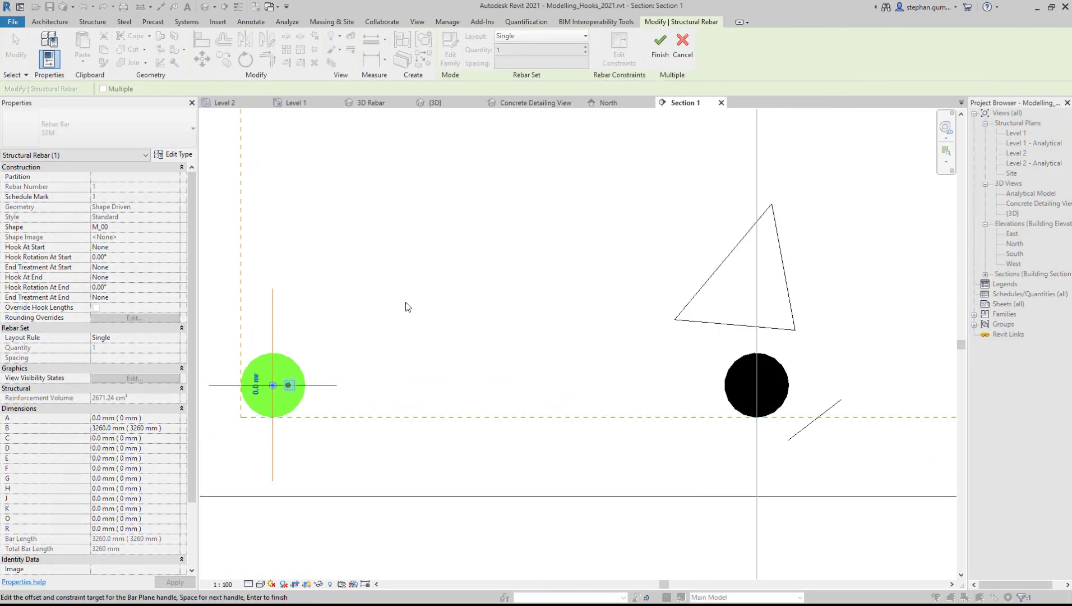
{"action": "left_click", "coordinate": [660, 49]}
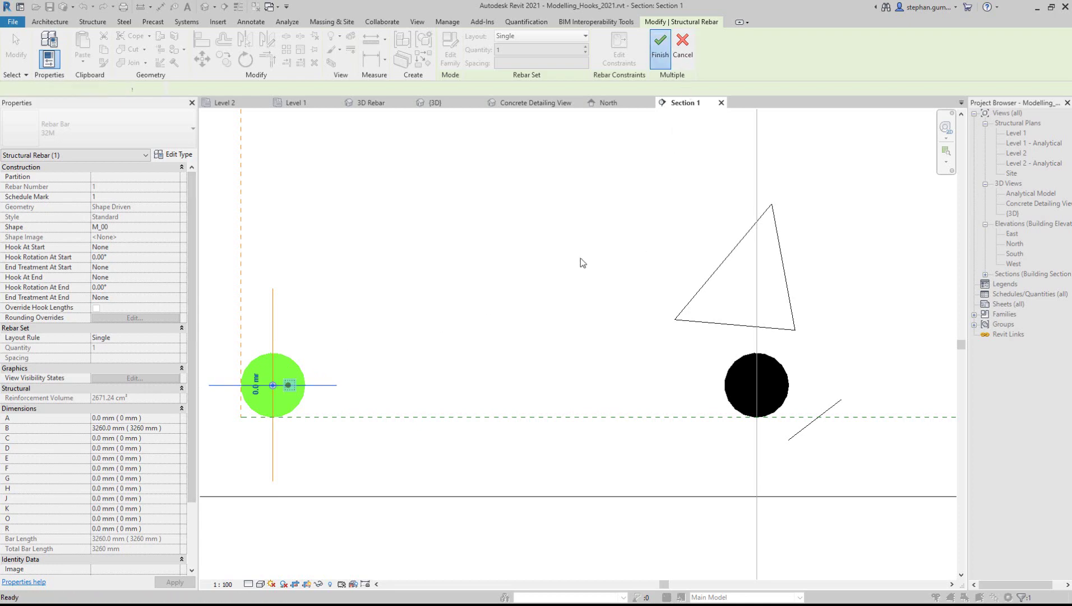
- Mirror the three lower column bars about the horizontal grid line through the column's centre and clear the selection
{"action": "scroll", "coordinate": [565, 283], "scroll_direction": "down", "scroll_amount": 8}
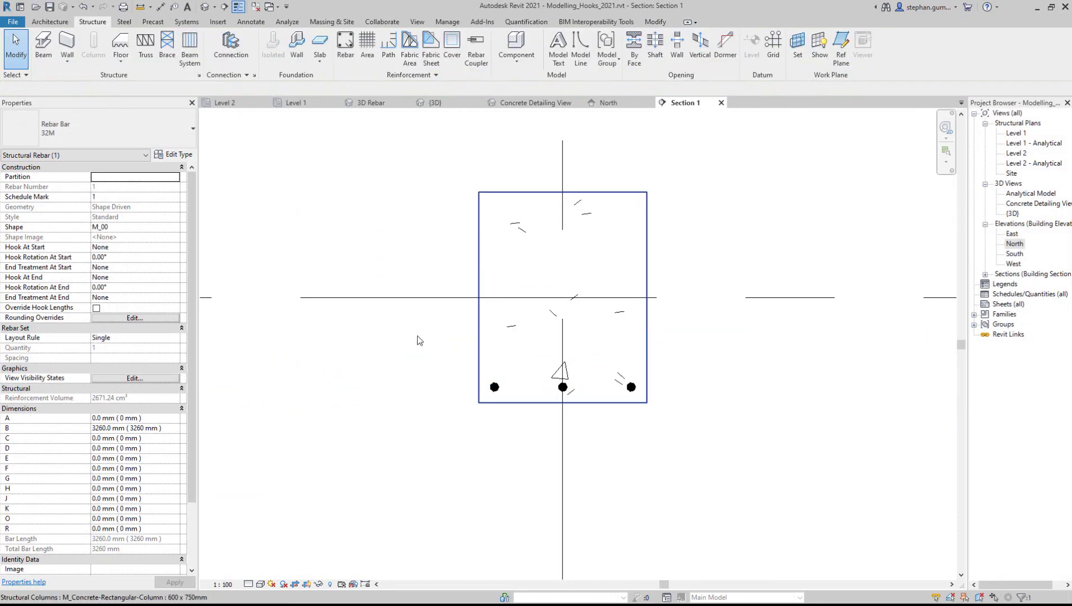
{"action": "left_click_drag", "start_coordinate": [417, 337], "coordinate": [705, 437]}
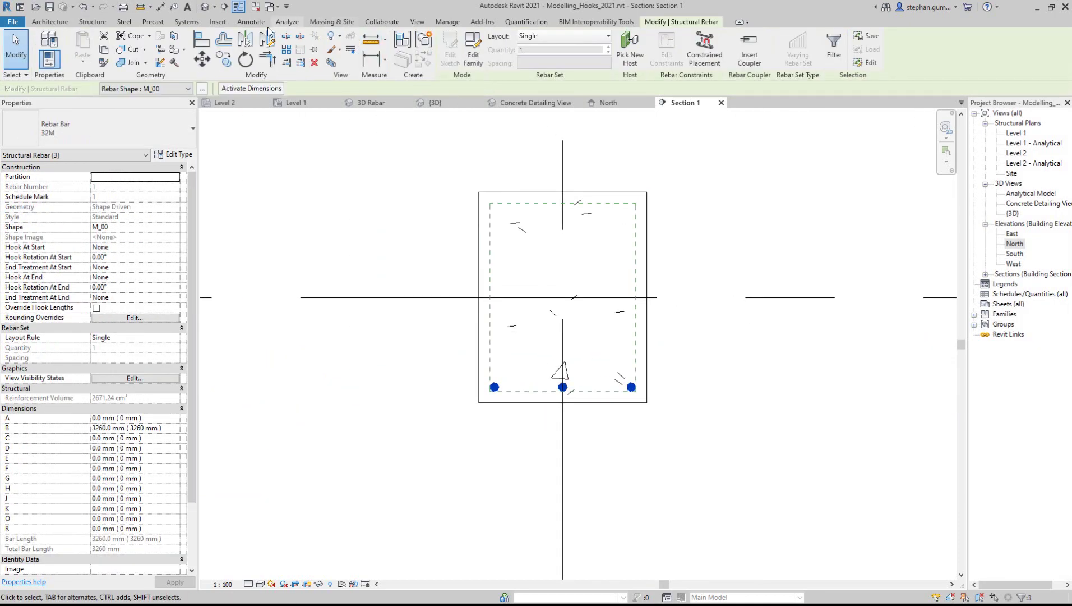
{"action": "left_click", "coordinate": [247, 40]}
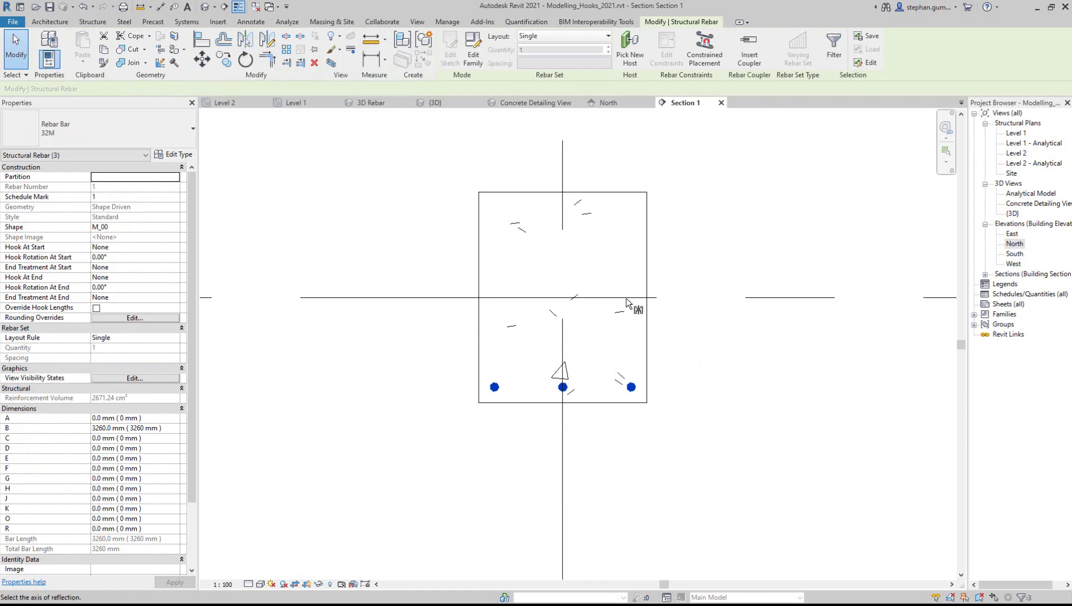
{"action": "left_click", "coordinate": [585, 296]}
{"action": "right_click", "coordinate": [728, 179]}
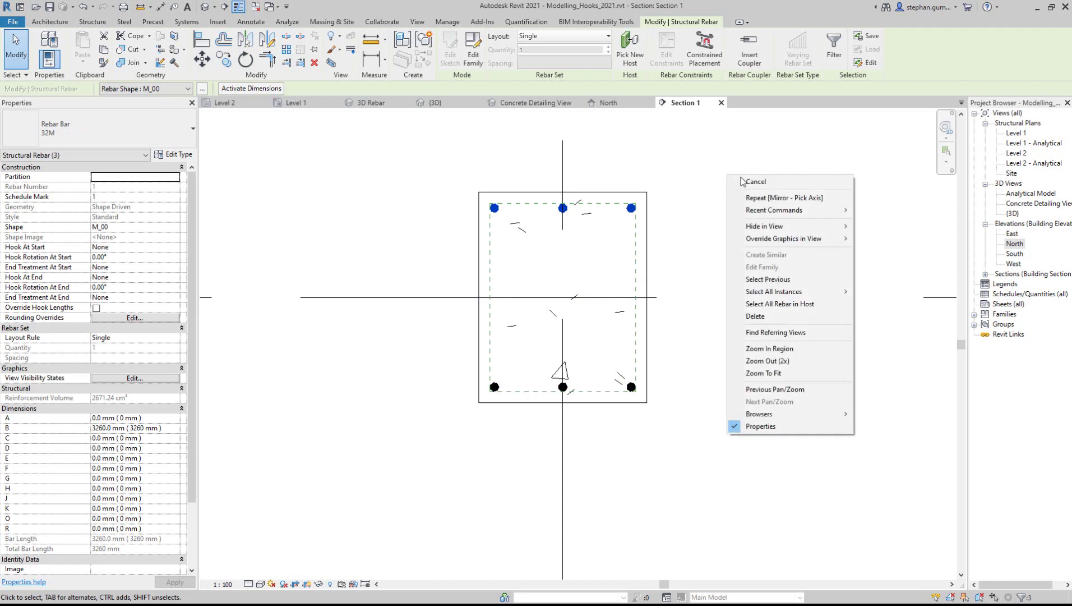
{"action": "left_click", "coordinate": [739, 182]}
{"action": "right_click", "coordinate": [701, 184]}
{"action": "left_click", "coordinate": [723, 190]}
- Review the bar plane and bar segment constraints of the mirrored upper-right corner bar and finish editing
{"action": "scroll", "coordinate": [639, 216], "scroll_direction": "up", "scroll_amount": 2}
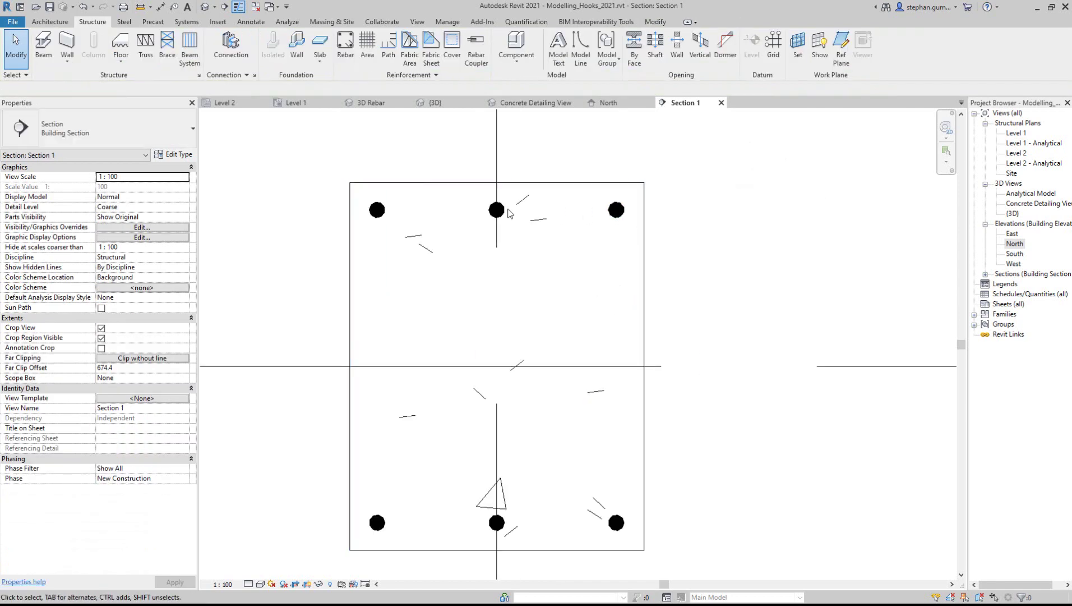
{"action": "left_click", "coordinate": [616, 209]}
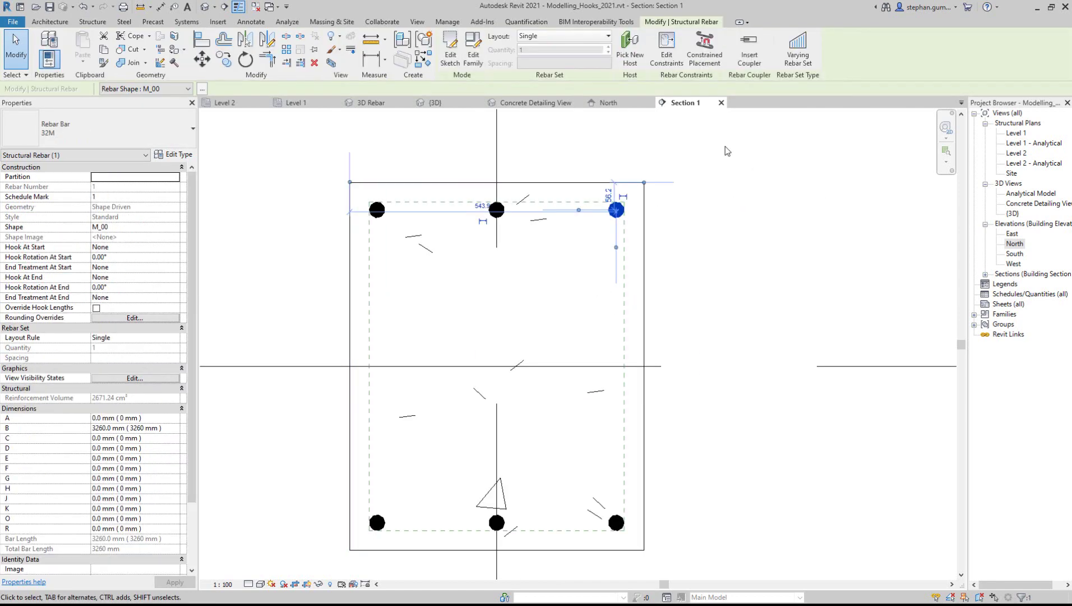
{"action": "left_click", "coordinate": [672, 46]}
{"action": "scroll", "coordinate": [667, 169], "scroll_direction": "up", "scroll_amount": 2}
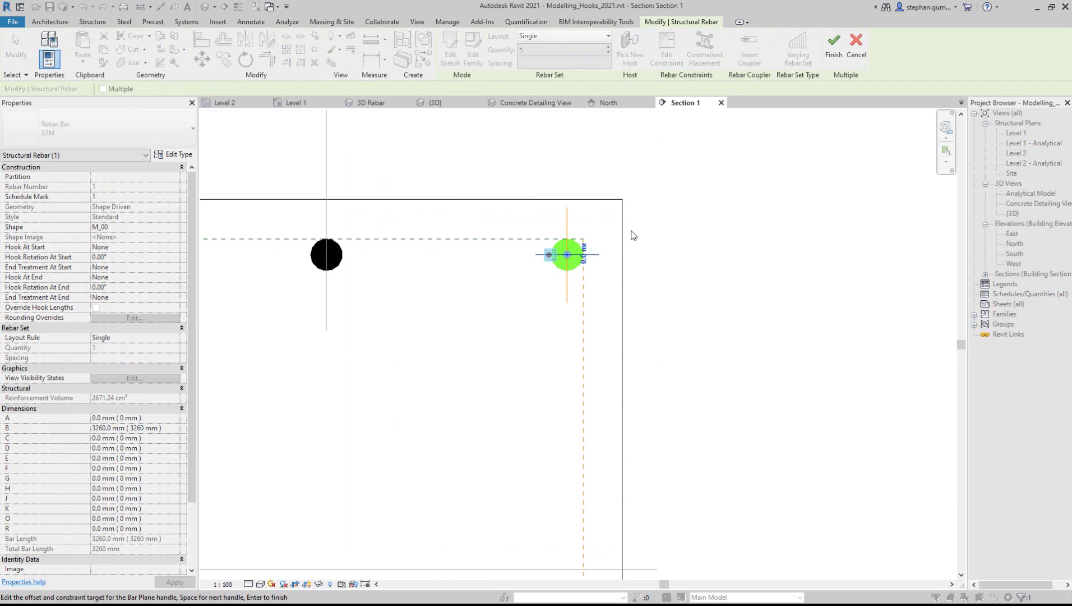
{"action": "left_click", "coordinate": [535, 262]}
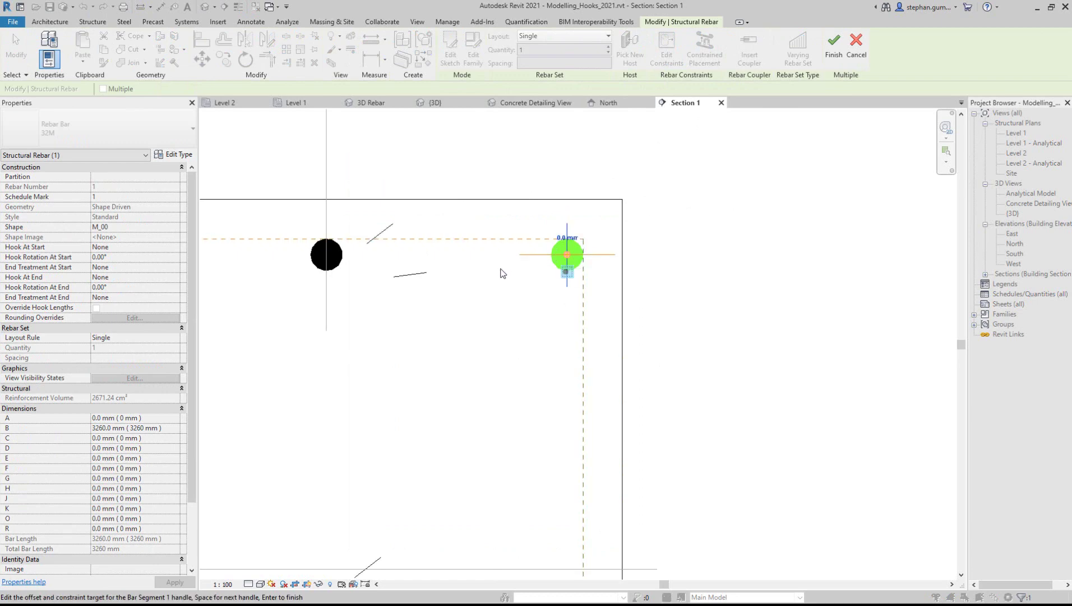
{"action": "left_click", "coordinate": [833, 46]}
- Filter the column selection to its six rebars and copy them, with Multiple enabled, from the column's centre to the matching column at grid C
{"action": "scroll", "coordinate": [752, 312], "scroll_direction": "down", "scroll_amount": 4}
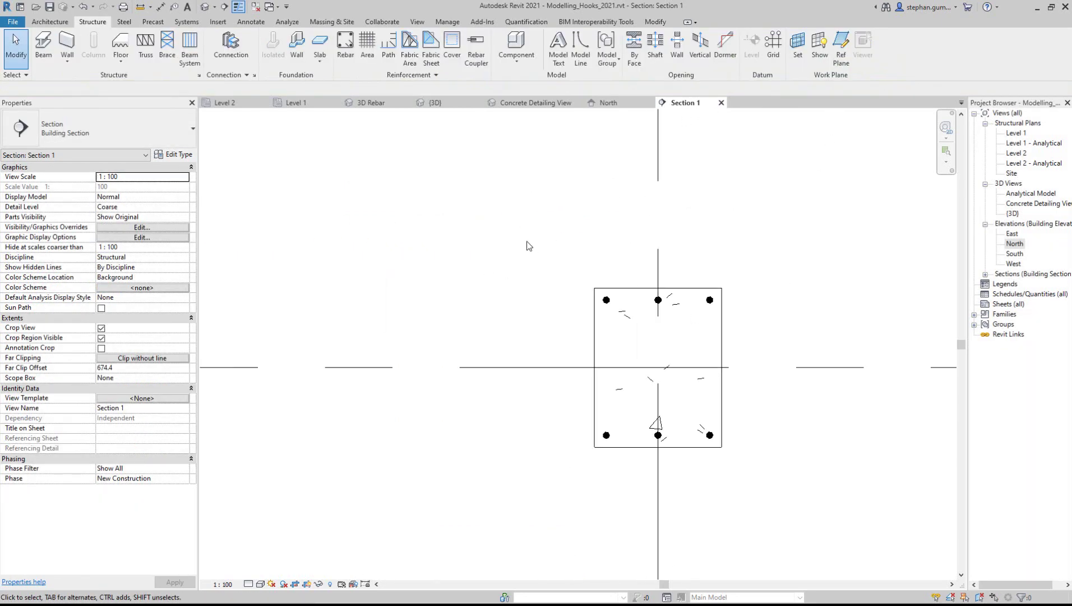
{"action": "left_click_drag", "start_coordinate": [525, 238], "coordinate": [833, 503]}
{"action": "left_click", "coordinate": [450, 46]}
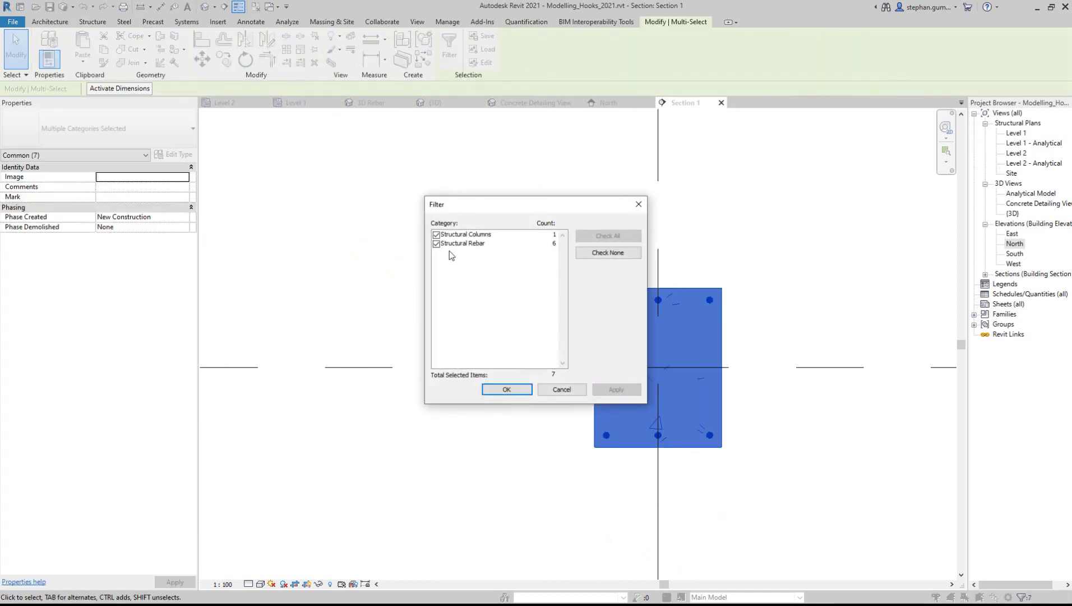
{"action": "left_click", "coordinate": [436, 235]}
{"action": "left_click", "coordinate": [507, 389]}
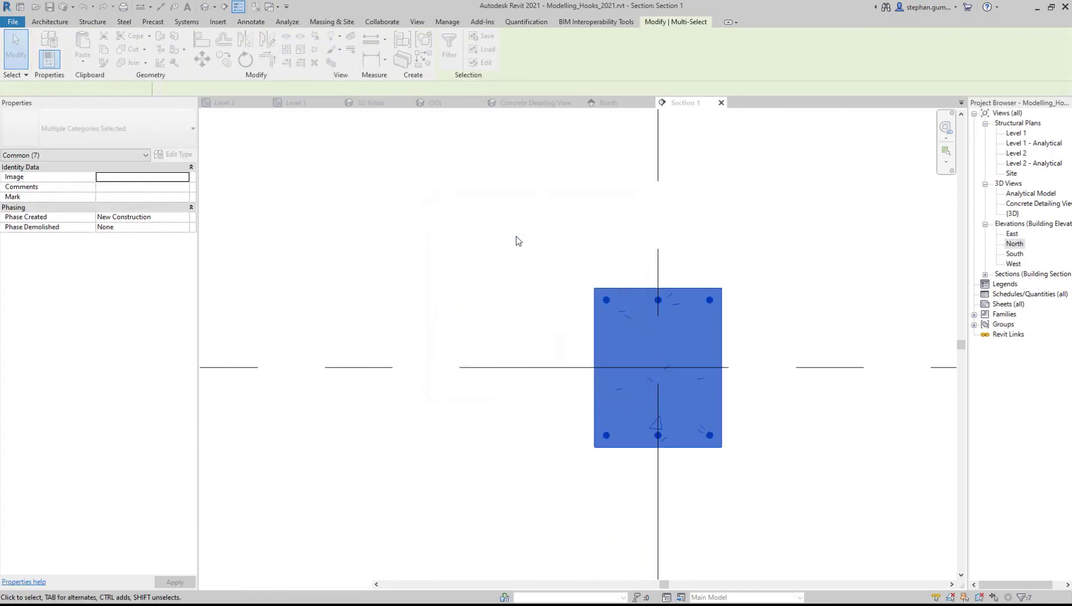
{"action": "left_click", "coordinate": [219, 63]}
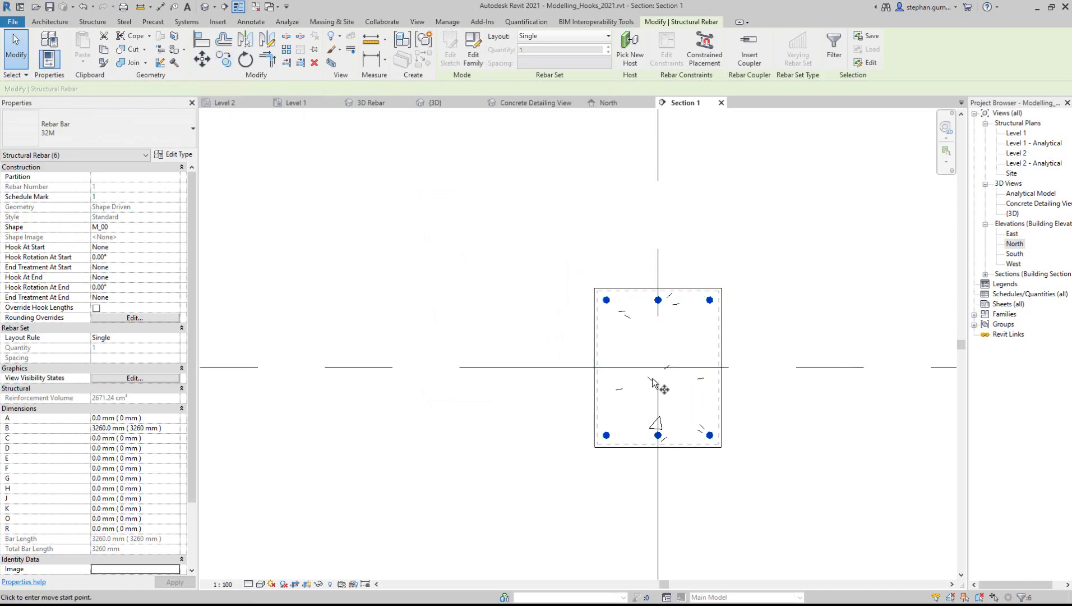
{"action": "left_click", "coordinate": [659, 368]}
{"action": "scroll", "coordinate": [689, 425], "scroll_direction": "down", "scroll_amount": 4}
{"action": "scroll", "coordinate": [716, 366], "scroll_direction": "down", "scroll_amount": 3}
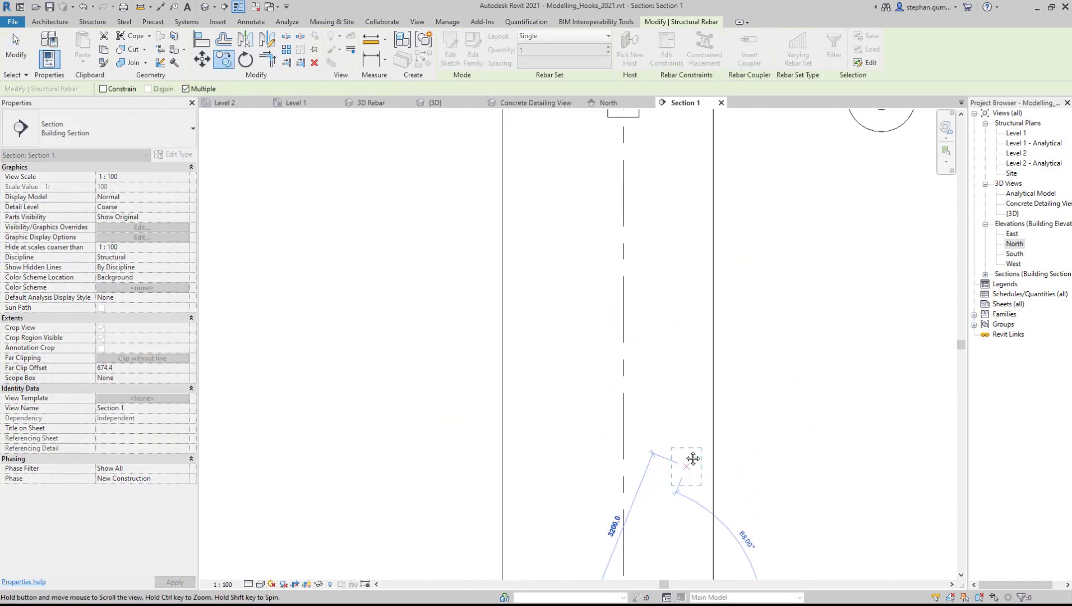
{"action": "scroll", "coordinate": [654, 383], "scroll_direction": "up", "scroll_amount": 3}
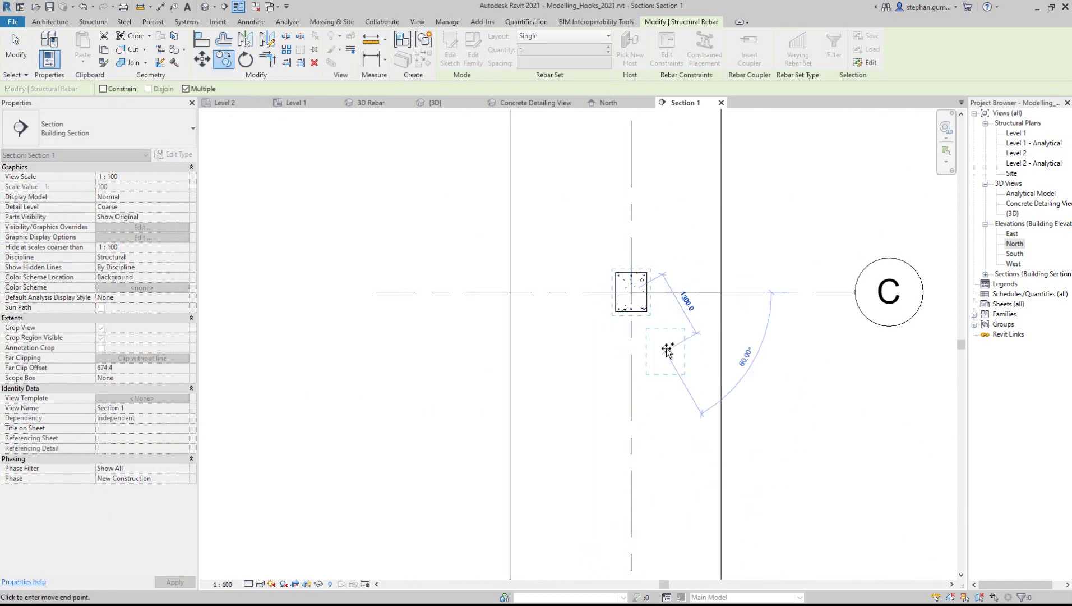
{"action": "scroll", "coordinate": [676, 342], "scroll_direction": "down", "scroll_amount": 3}
{"action": "scroll", "coordinate": [670, 352], "scroll_direction": "up", "scroll_amount": 2}
{"action": "right_click", "coordinate": [664, 351]}
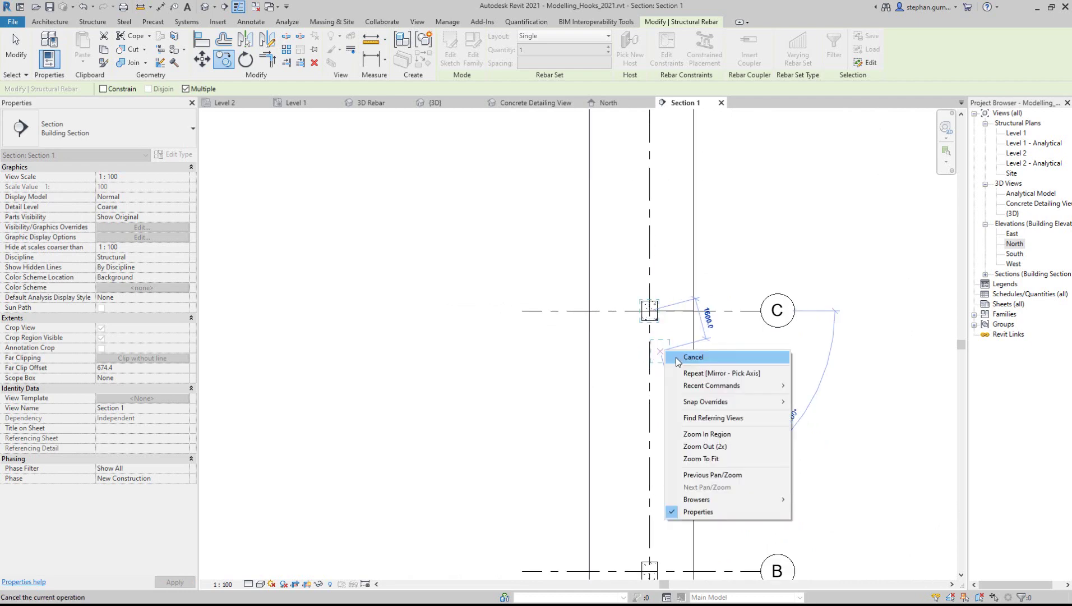
{"action": "left_click", "coordinate": [675, 355]}
{"action": "right_click", "coordinate": [678, 343]}
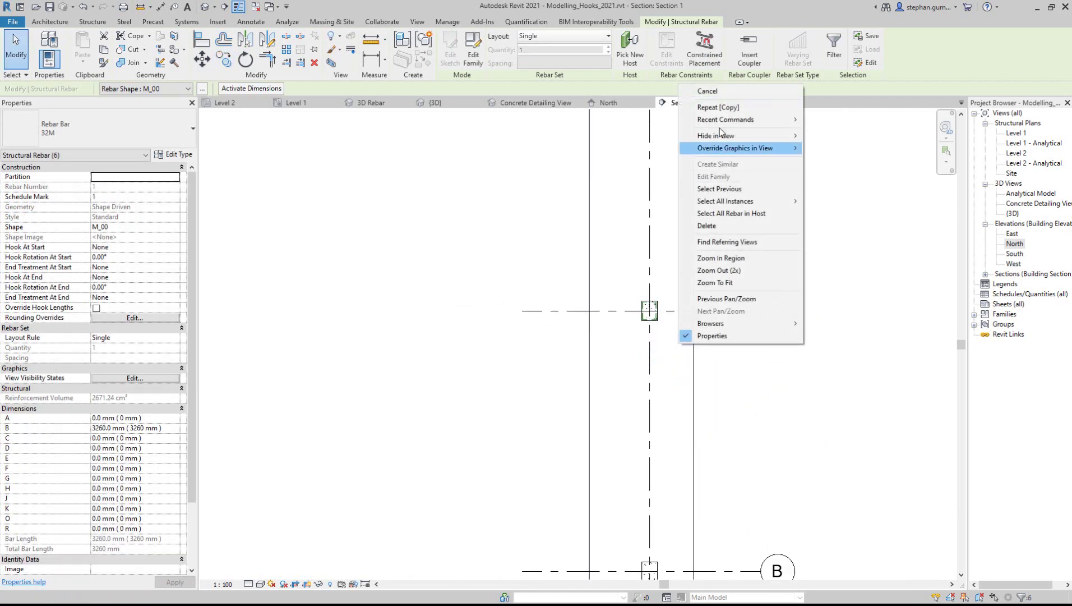
{"action": "left_click", "coordinate": [715, 92]}
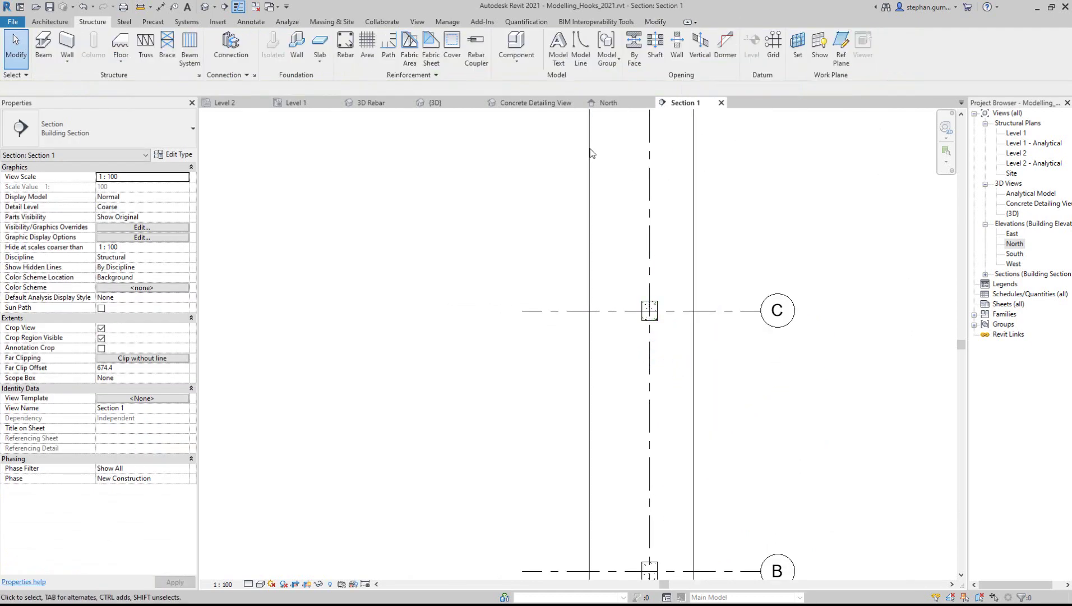
- In the Concrete Detailing View, set one column bar's view visibility state to unobscured for that view
{"action": "left_click", "coordinate": [535, 103]}
{"action": "scroll", "coordinate": [670, 294], "scroll_direction": "up", "scroll_amount": 5}
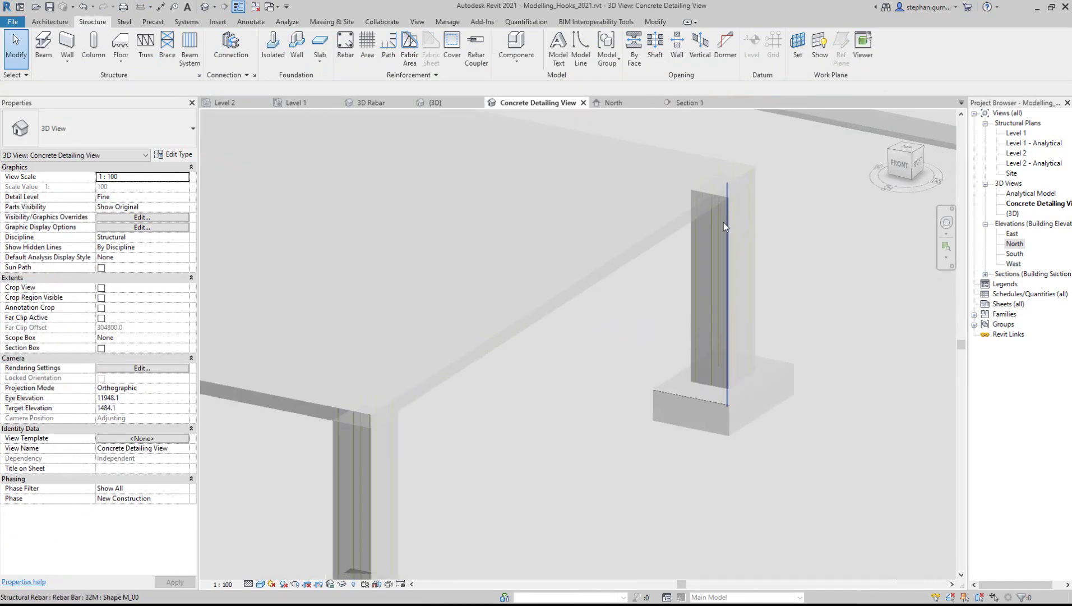
{"action": "left_click", "coordinate": [696, 260]}
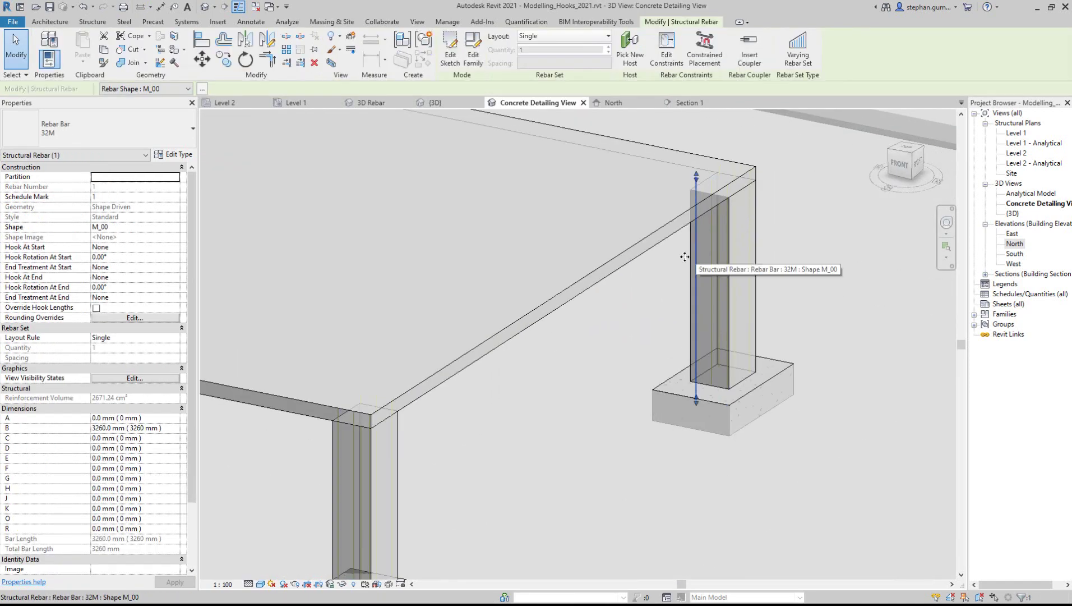
{"action": "left_click", "coordinate": [129, 378]}
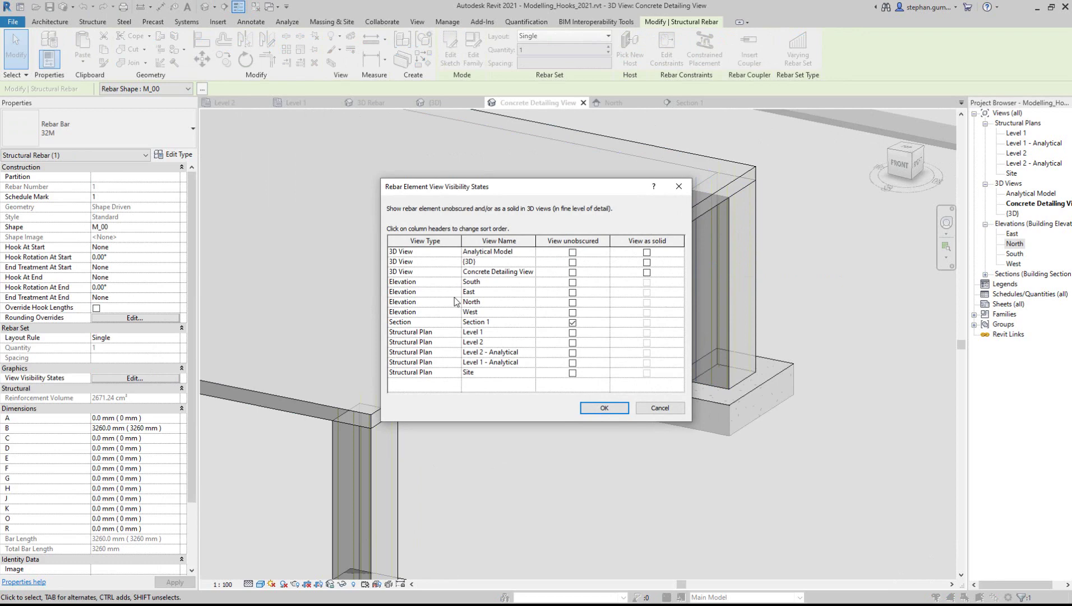
{"action": "left_click", "coordinate": [573, 273]}
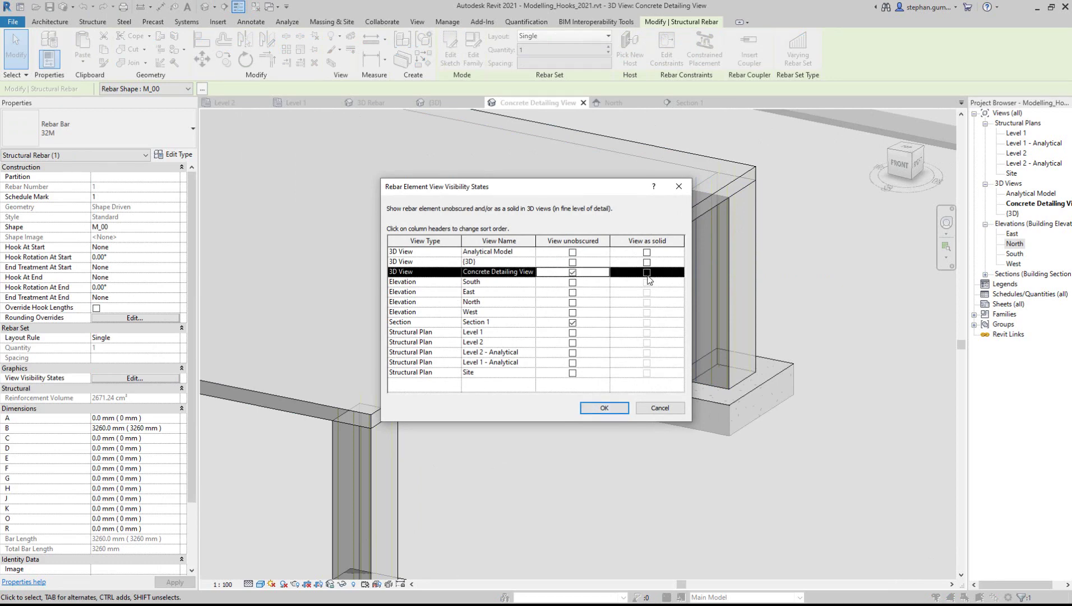
{"action": "left_click", "coordinate": [612, 408]}
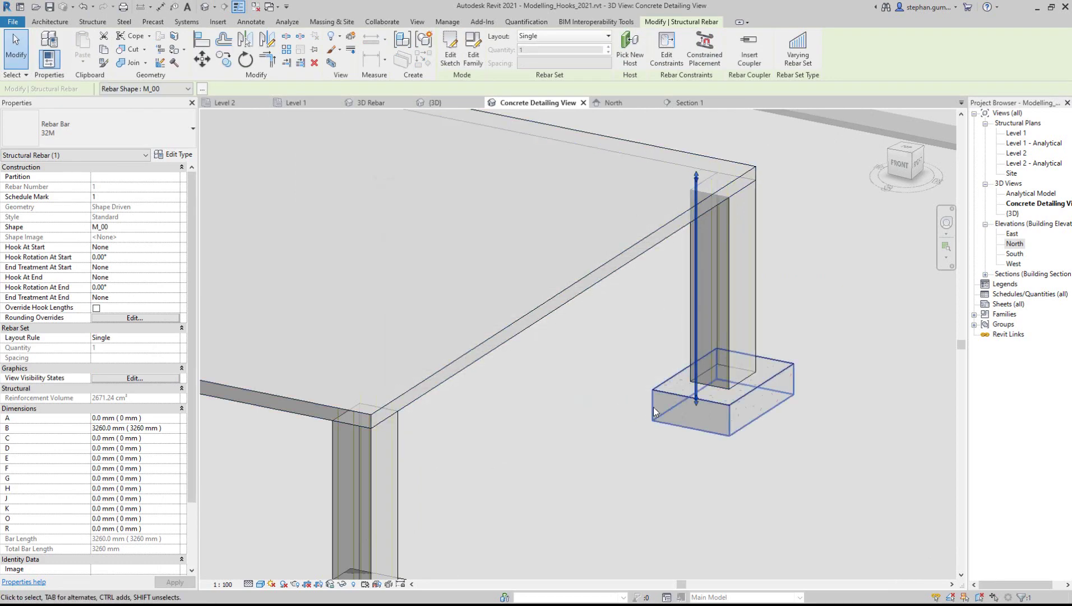
{"action": "left_click", "coordinate": [827, 149]}
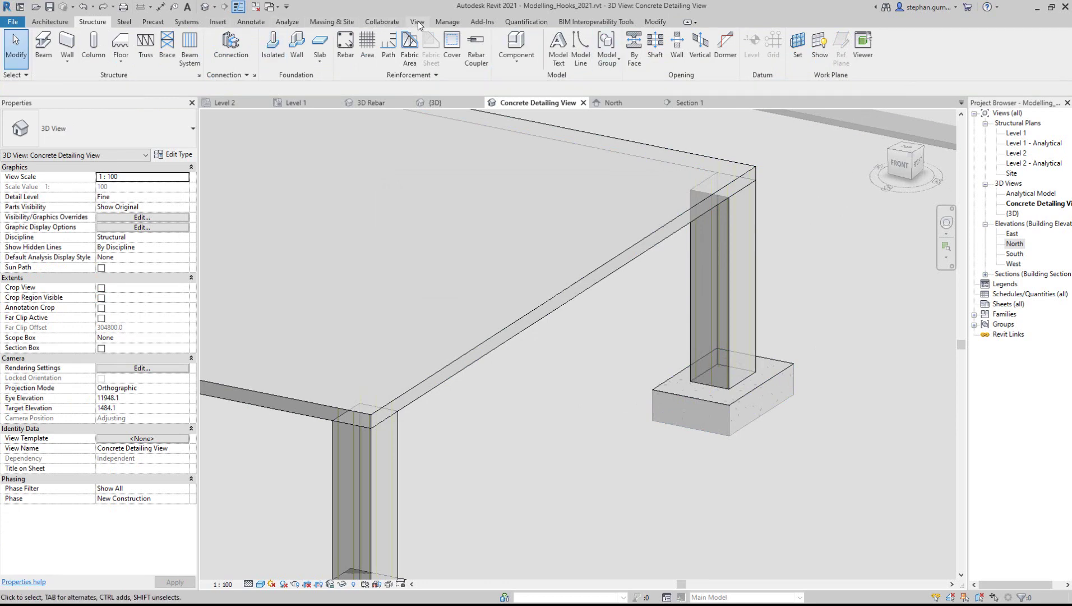
- Run the Dynamo Player scripts Set Rebar To Line In View and Set Rebar To Obscured In View on the Concrete Detailing View, and close the player
{"action": "left_click", "coordinate": [448, 21]}
{"action": "left_click", "coordinate": [1010, 50]}
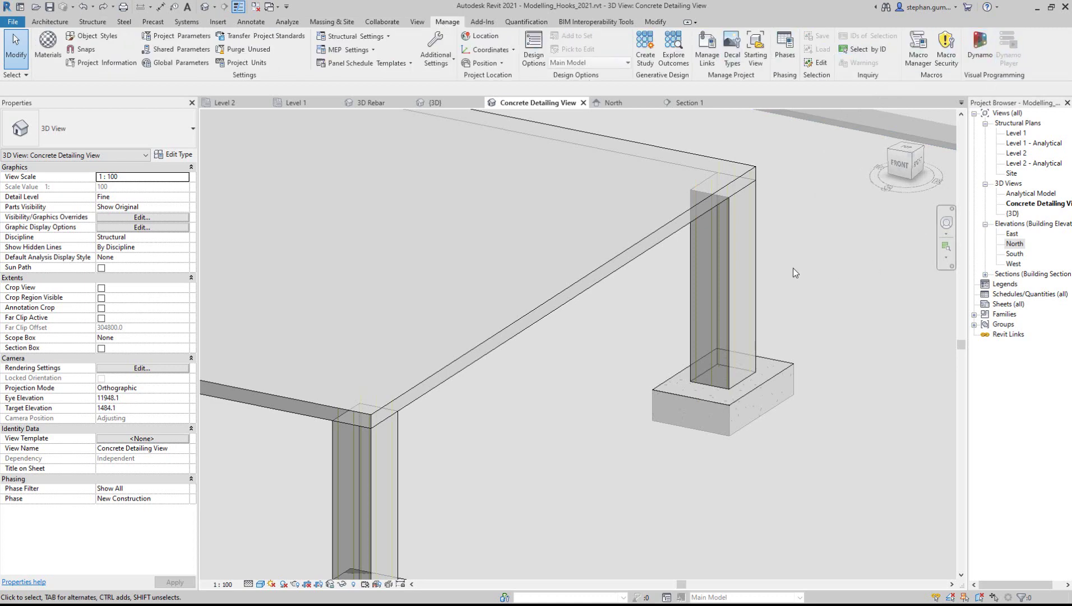
{"action": "scroll", "coordinate": [549, 416], "scroll_direction": "down", "scroll_amount": 3}
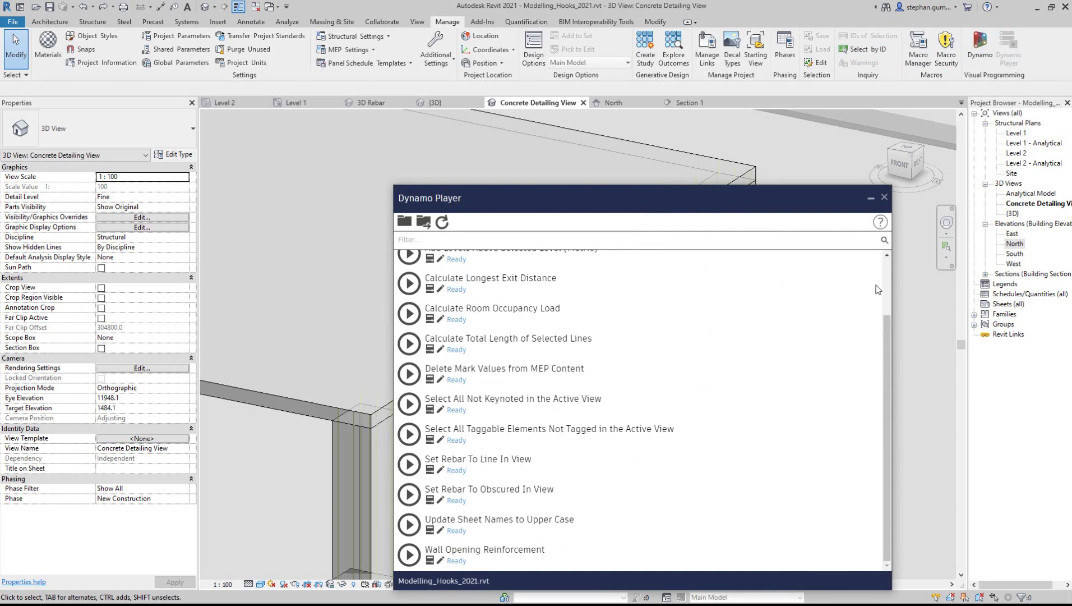
{"action": "left_click_drag", "start_coordinate": [891, 284], "coordinate": [659, 284]}
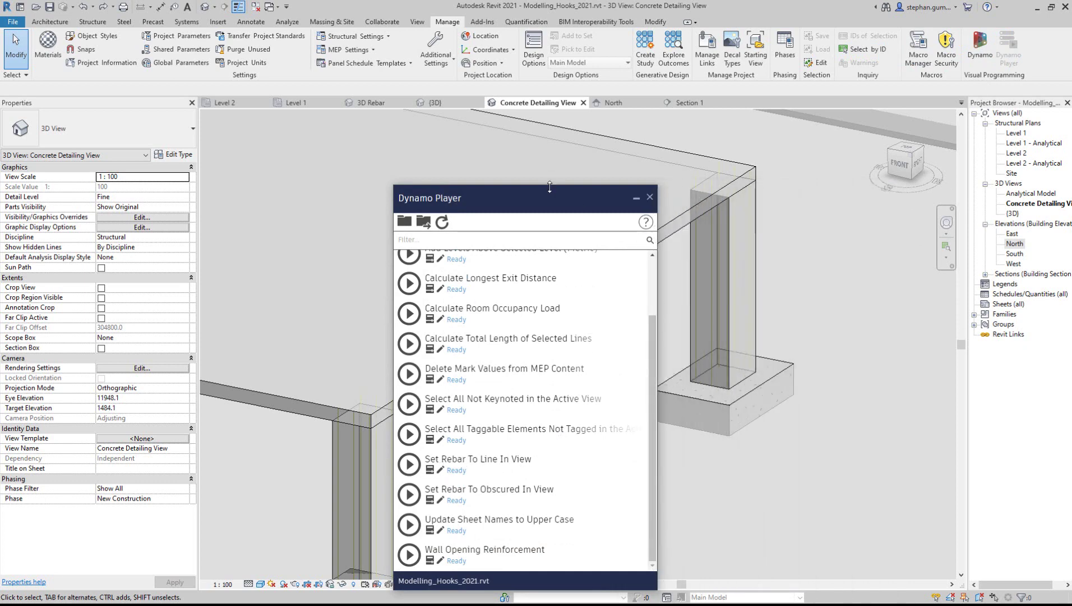
{"action": "left_click_drag", "start_coordinate": [532, 189], "coordinate": [564, 100]}
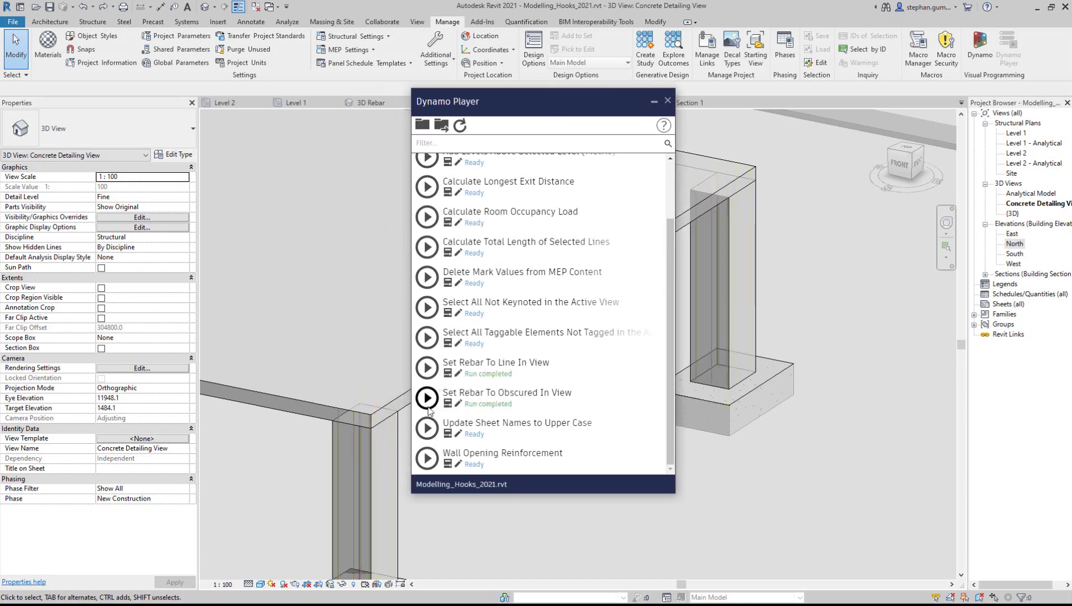
{"action": "left_click", "coordinate": [669, 101]}
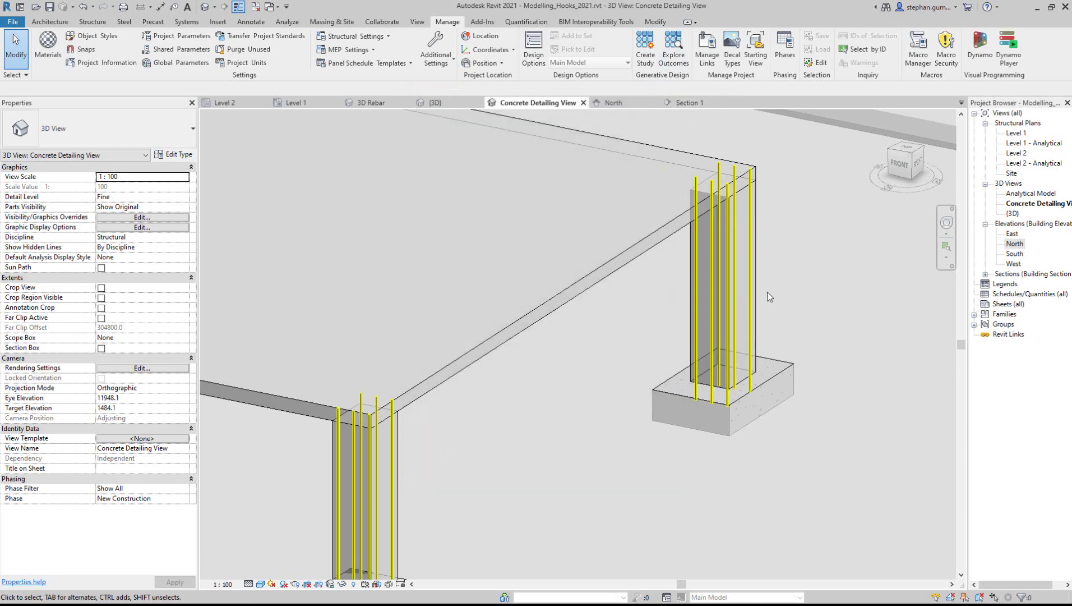
{"action": "scroll", "coordinate": [771, 328], "scroll_direction": "down", "scroll_amount": 3}
{"action": "scroll", "coordinate": [603, 346], "scroll_direction": "up", "scroll_amount": 5}
{"action": "scroll", "coordinate": [604, 341], "scroll_direction": "down", "scroll_amount": 2}
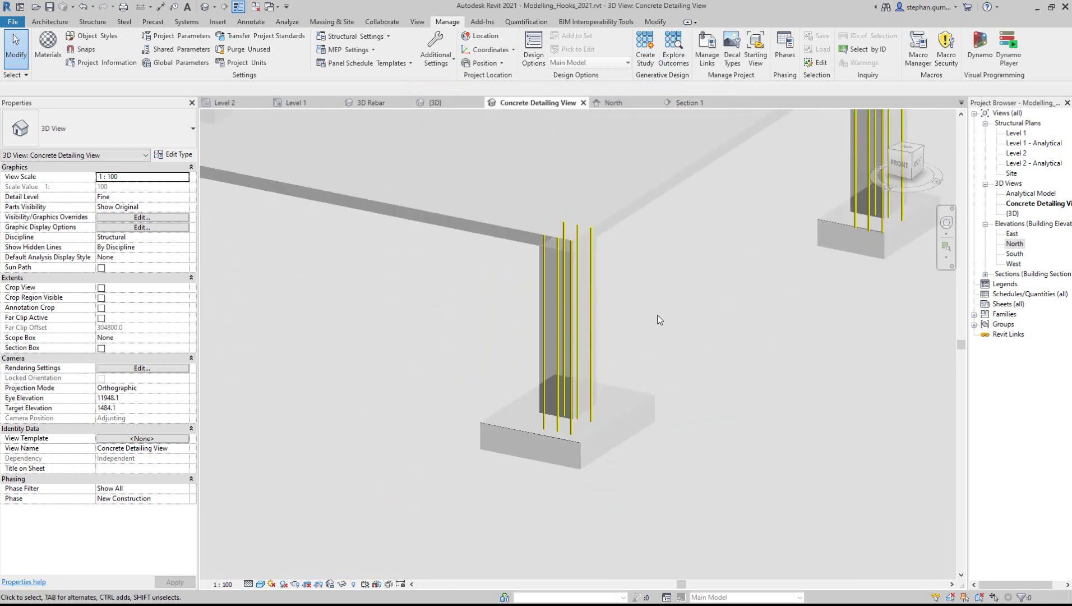
{"action": "scroll", "coordinate": [657, 315], "scroll_direction": "up", "scroll_amount": 2}
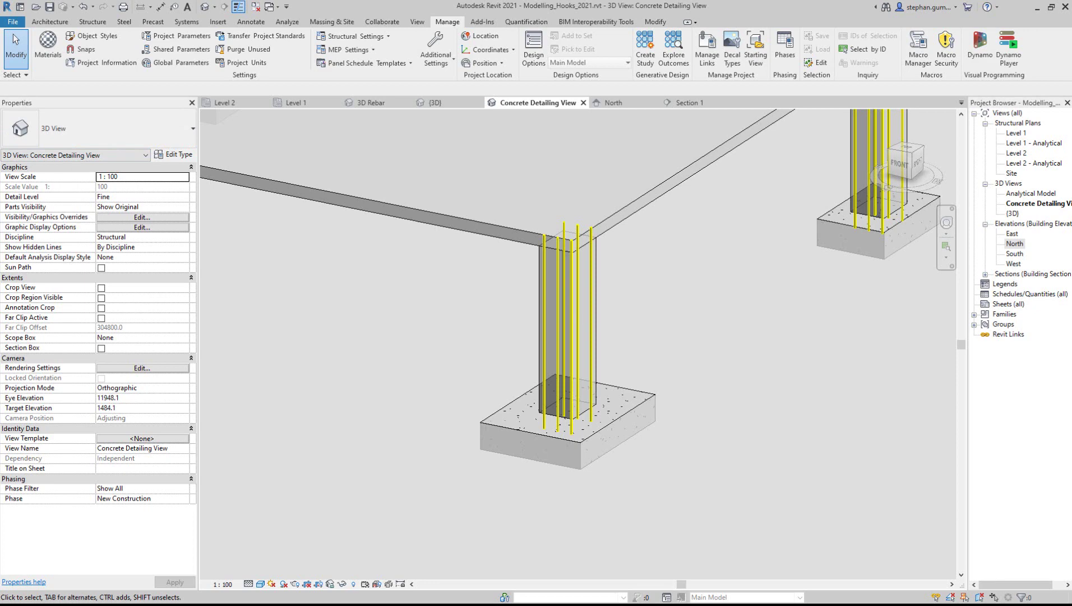
- Open the Level 2 structural plan and start an Area Reinforcement hosted on the floor slab
{"action": "double_click", "coordinate": [1017, 153]}
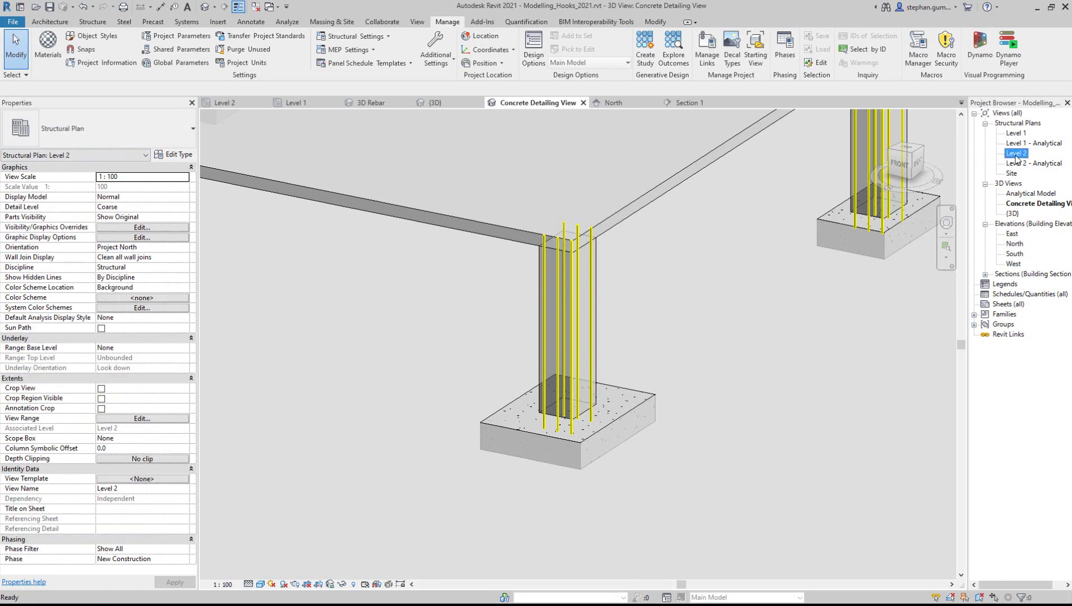
{"action": "scroll", "coordinate": [583, 354], "scroll_direction": "up", "scroll_amount": 3}
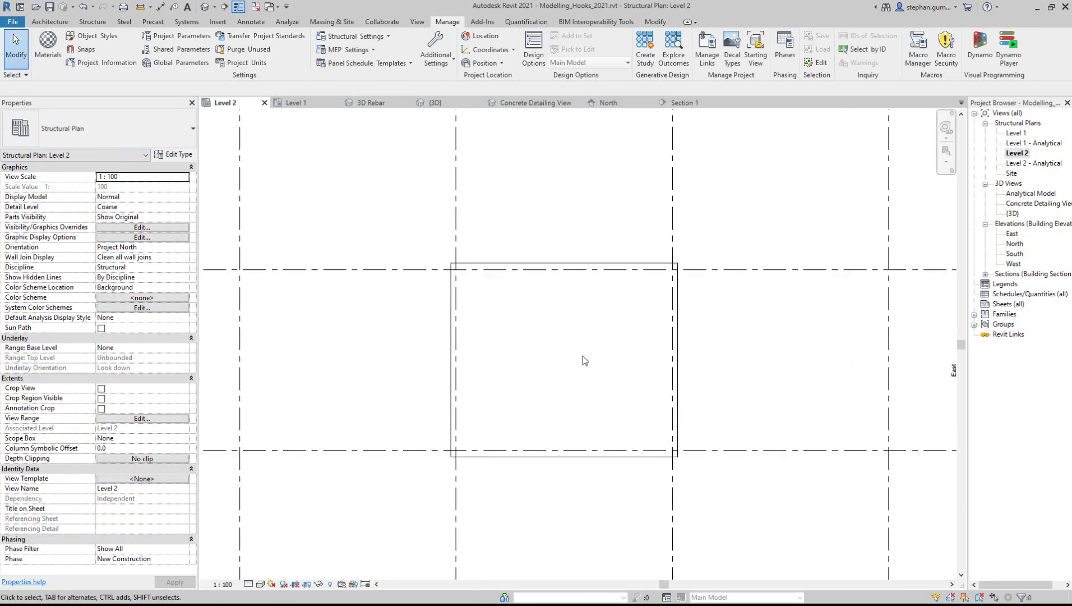
{"action": "left_click", "coordinate": [92, 22]}
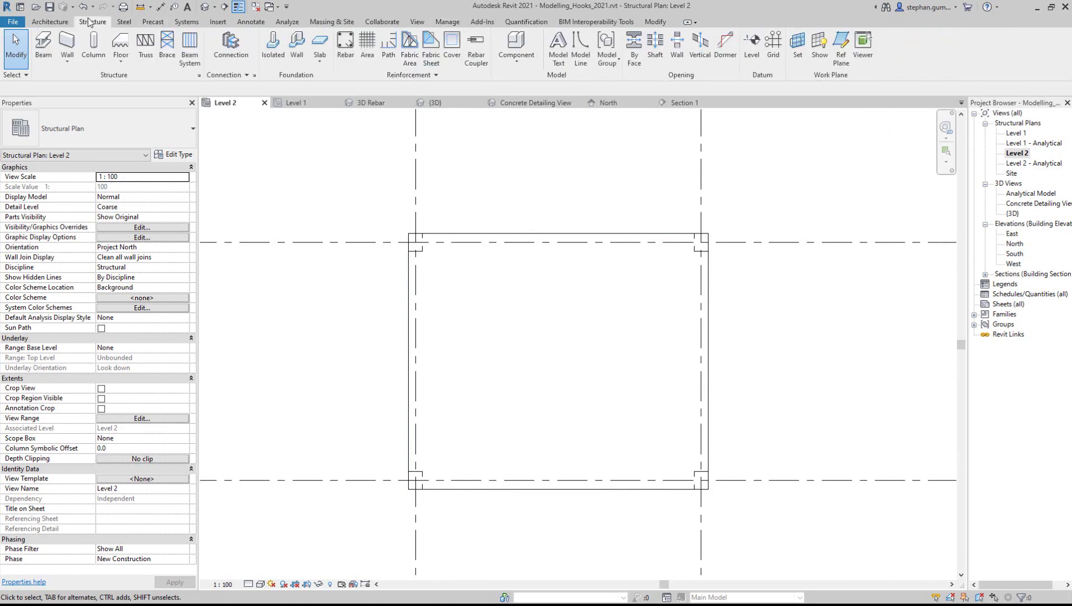
{"action": "left_click", "coordinate": [368, 48]}
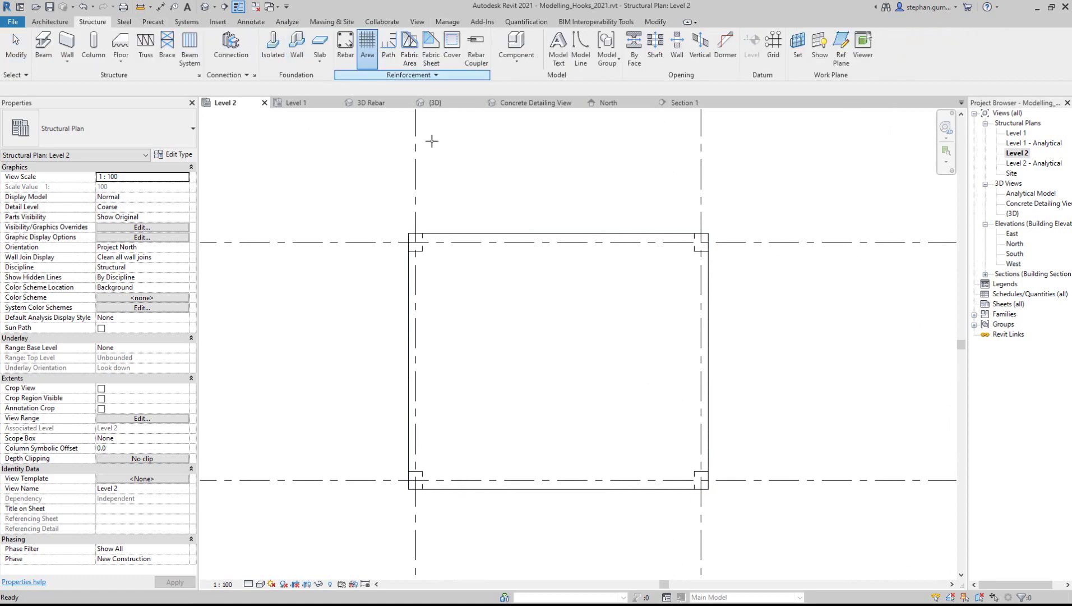
{"action": "left_click", "coordinate": [420, 295]}
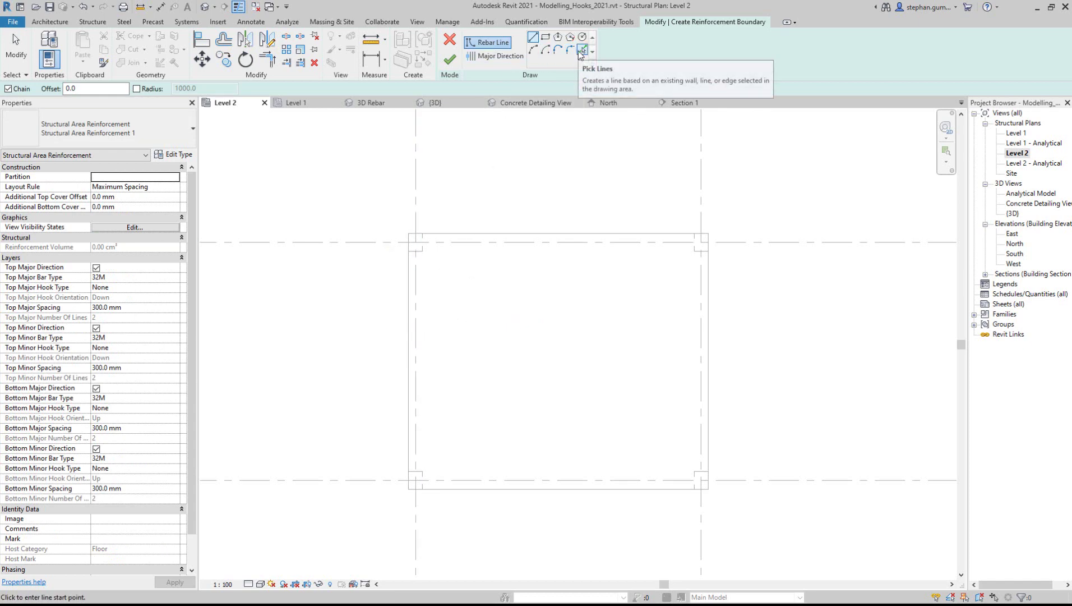
- Pick the slab's four edges as the reinforcement boundary and lock the lower boundary line to its edge
{"action": "left_click", "coordinate": [578, 50]}
{"action": "left_click", "coordinate": [409, 331]}
{"action": "left_click", "coordinate": [538, 234]}
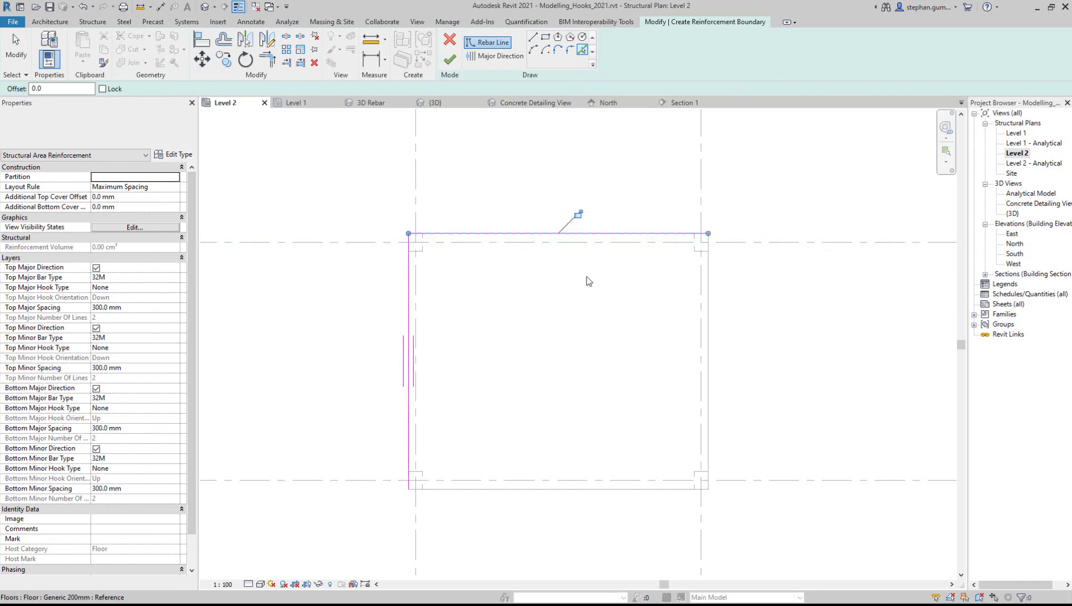
{"action": "left_click", "coordinate": [712, 343]}
{"action": "left_click", "coordinate": [597, 495]}
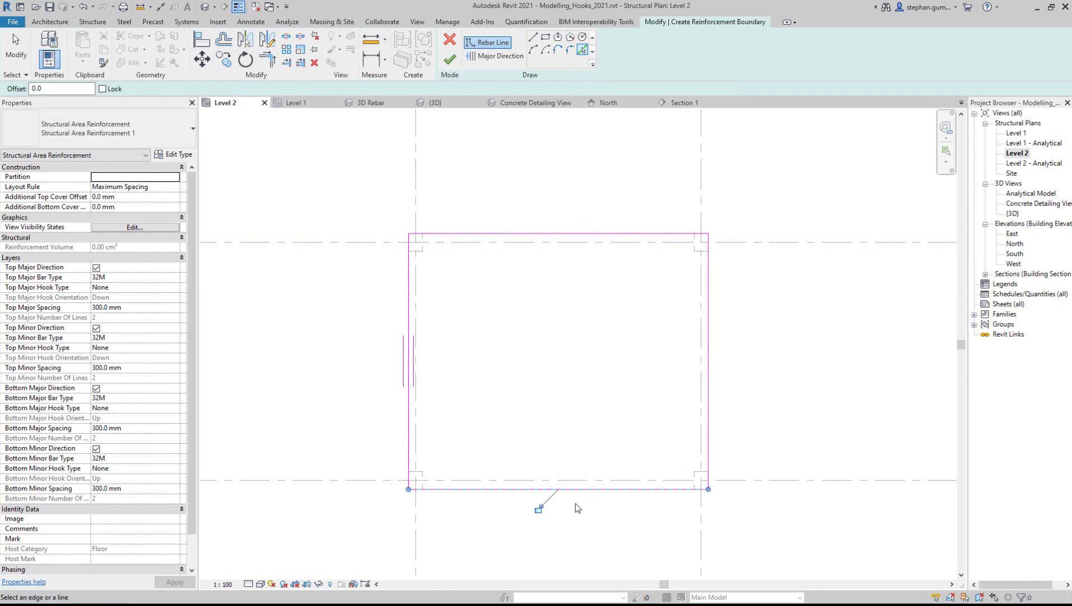
{"action": "left_click", "coordinate": [538, 508]}
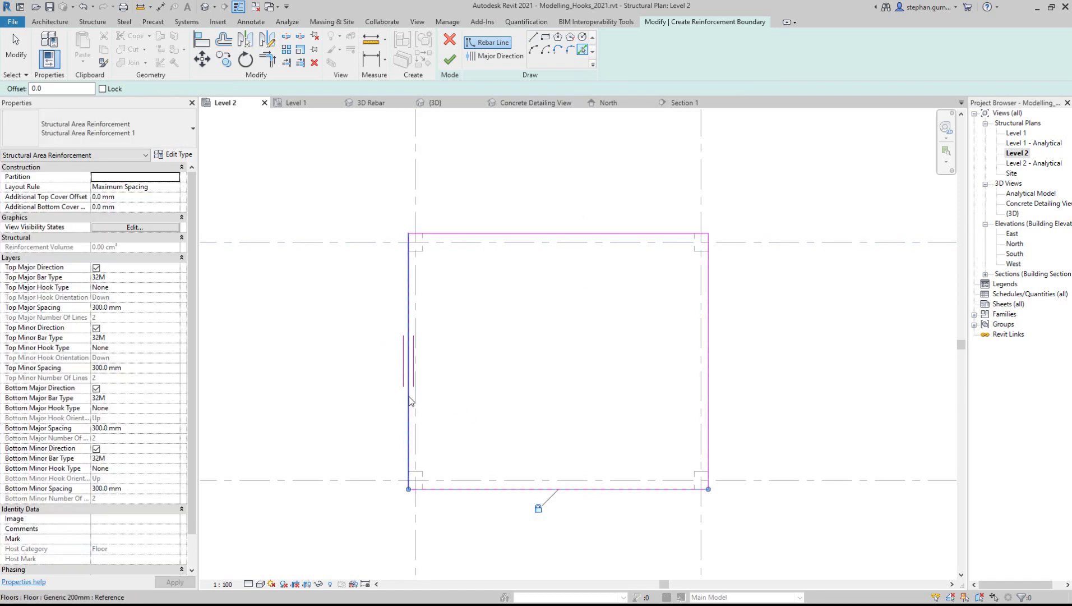
- Set the area reinforcement's major direction along the slab's left edge and finish the boundary sketch
{"action": "left_click", "coordinate": [495, 56]}
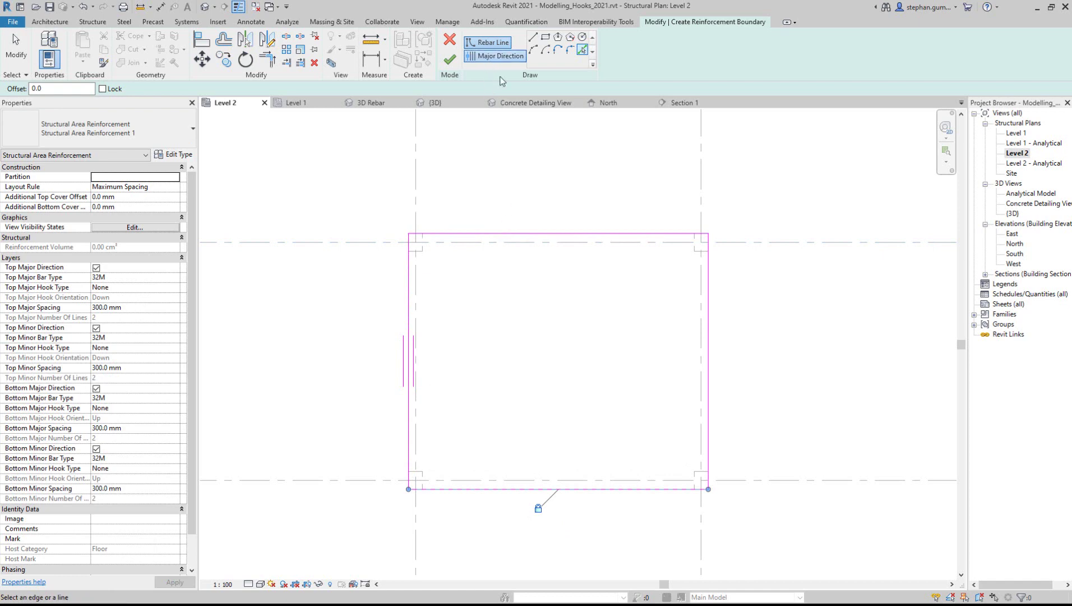
{"action": "right_click", "coordinate": [505, 356]}
{"action": "left_click", "coordinate": [451, 278]}
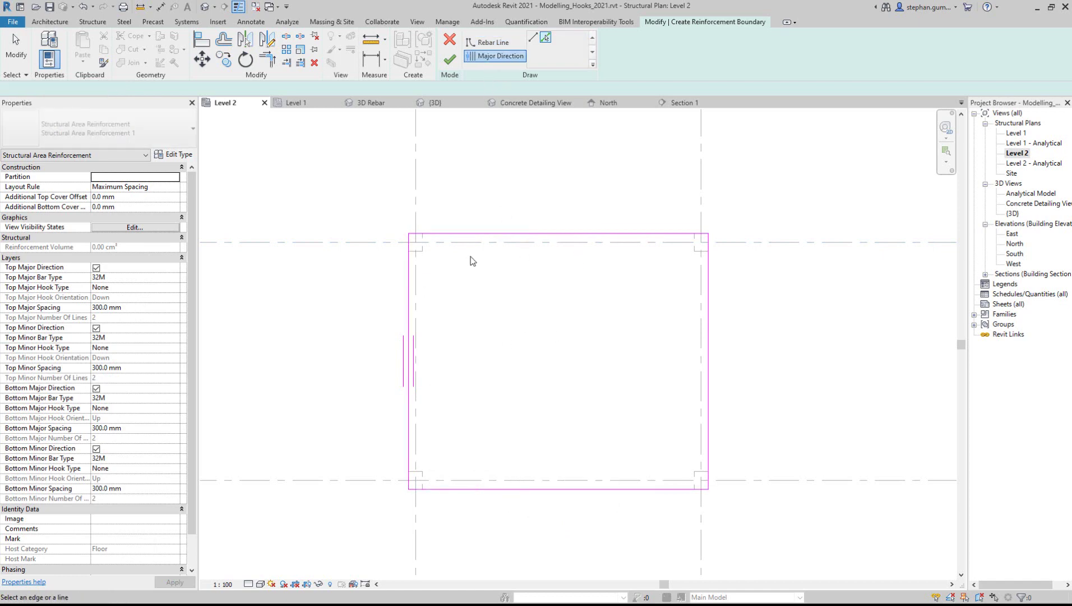
{"action": "left_click", "coordinate": [495, 234]}
{"action": "left_click", "coordinate": [408, 281]}
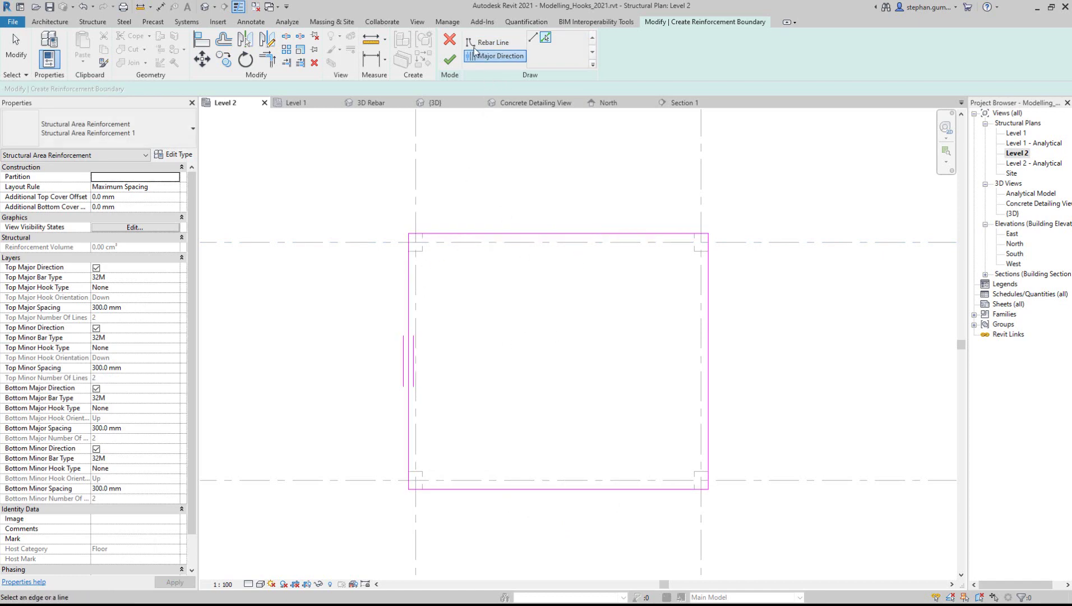
{"action": "left_click", "coordinate": [450, 60]}
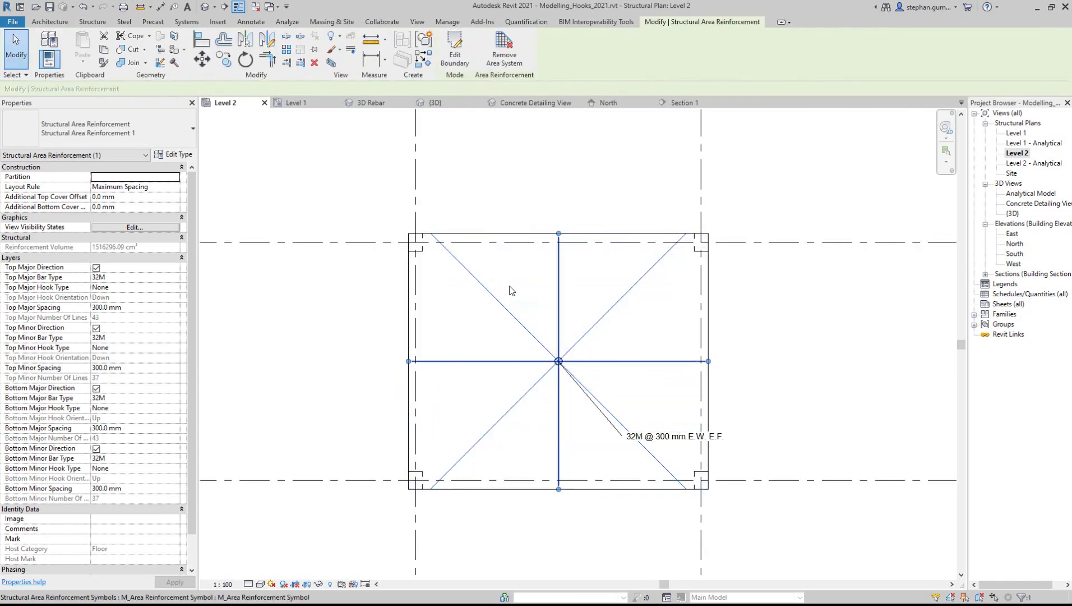
- In the Concrete Detailing View, set the slab area reinforcement's top major bar type to 22M
{"action": "left_click", "coordinate": [525, 103]}
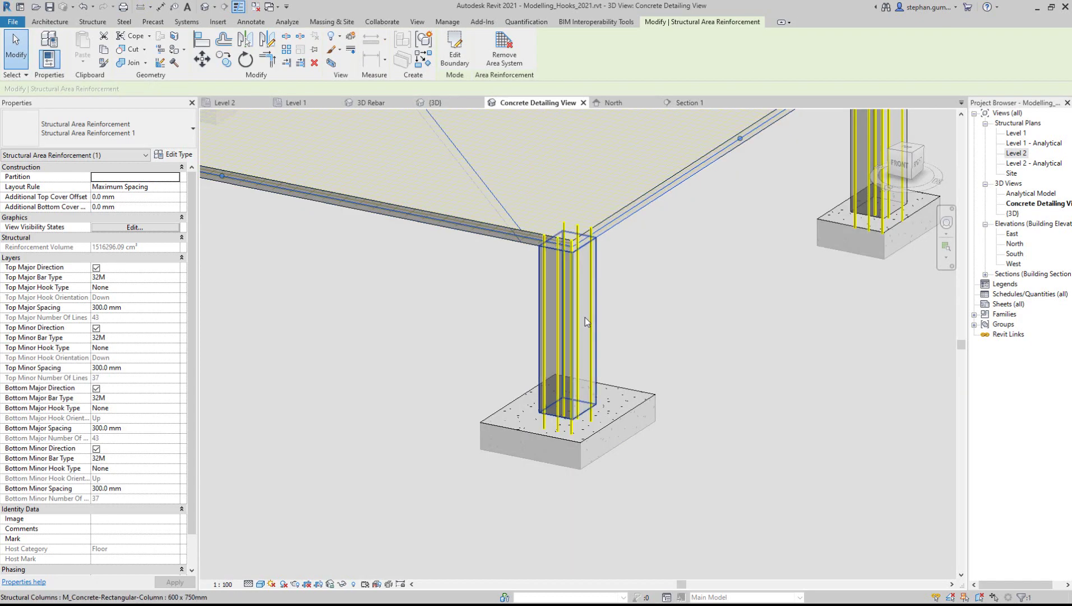
{"action": "middle_click_drag", "start_coordinate": [584, 317], "coordinate": [706, 421], "text": "shift"}
{"action": "scroll", "coordinate": [435, 328], "scroll_direction": "up", "scroll_amount": 5}
{"action": "middle_click_drag", "start_coordinate": [435, 329], "coordinate": [22, 238], "text": "shift"}
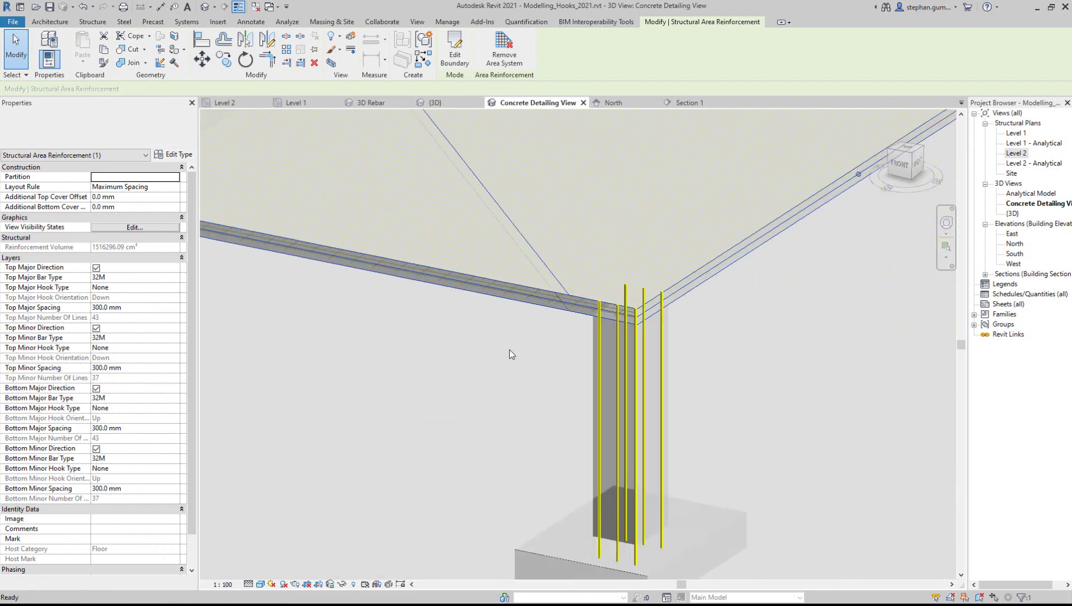
{"action": "scroll", "coordinate": [662, 309], "scroll_direction": "up", "scroll_amount": 4}
{"action": "left_click", "coordinate": [702, 310]}
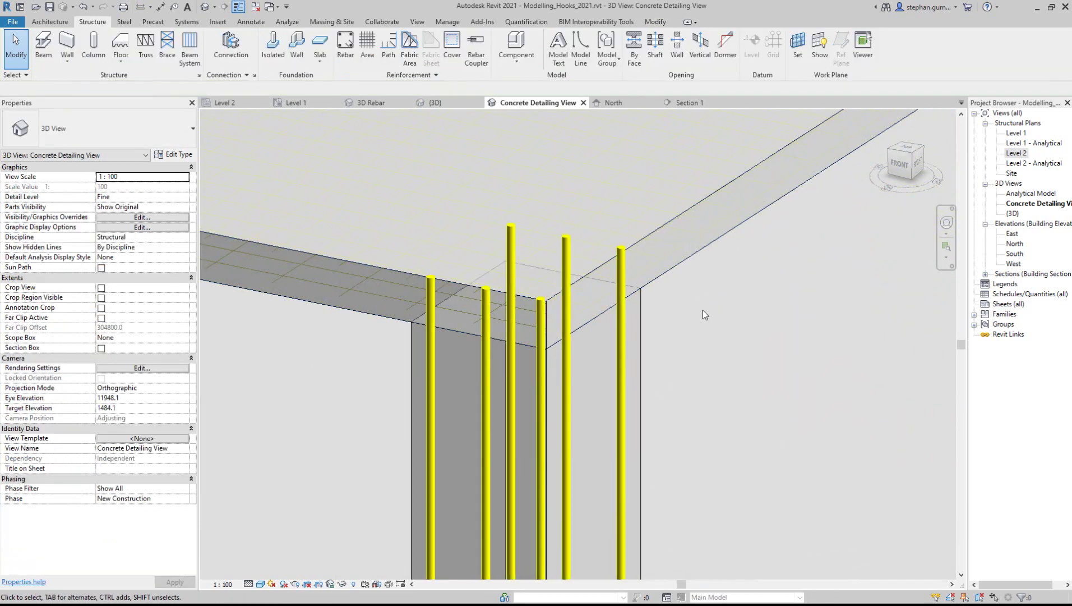
{"action": "left_click", "coordinate": [378, 292]}
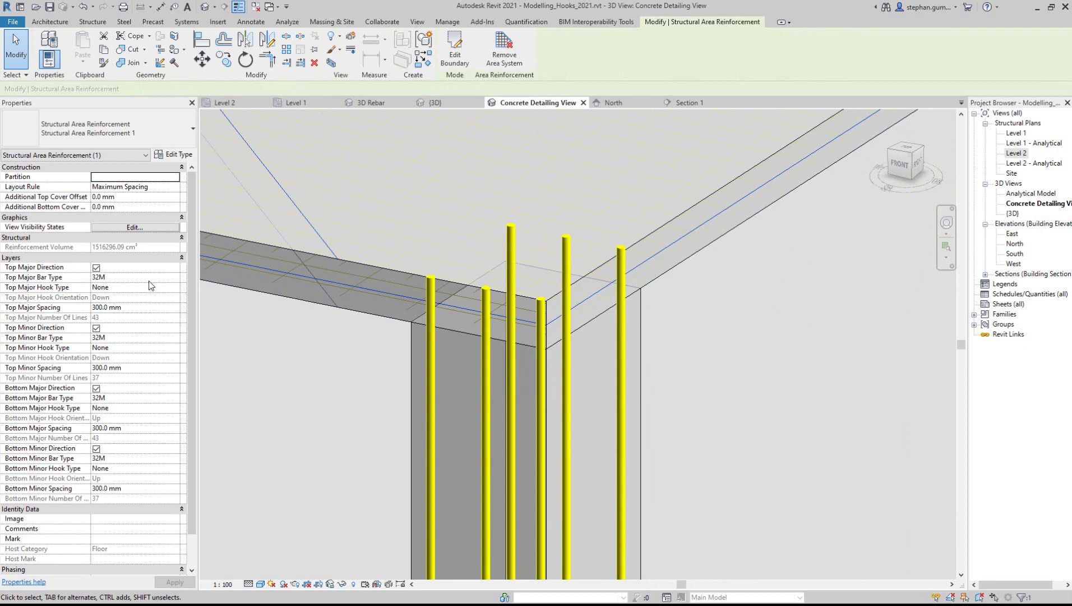
{"action": "left_click", "coordinate": [166, 278]}
{"action": "left_click", "coordinate": [176, 278]}
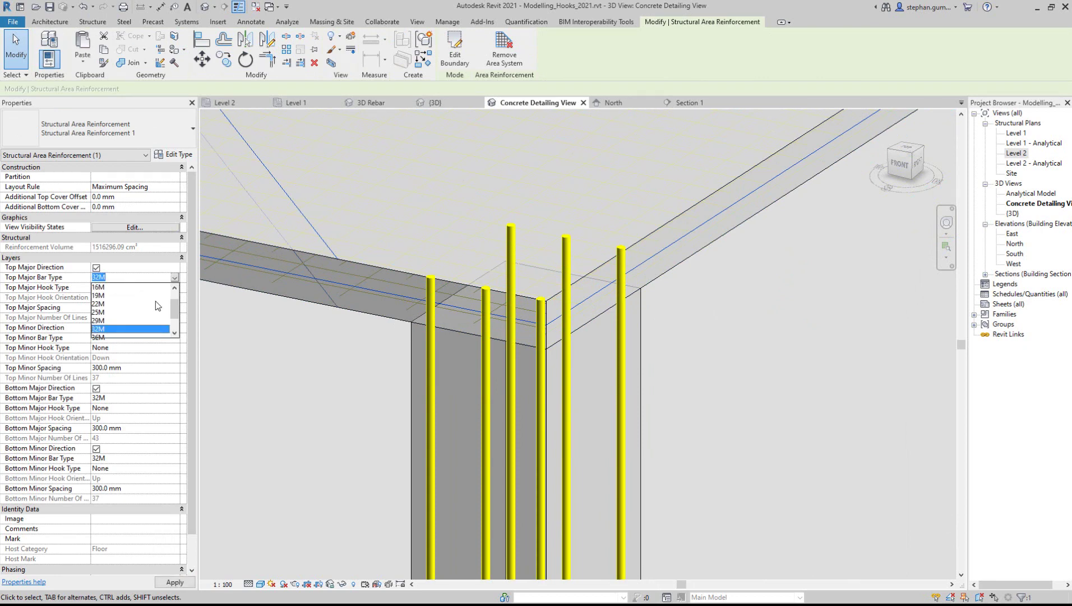
{"action": "left_click", "coordinate": [121, 307]}
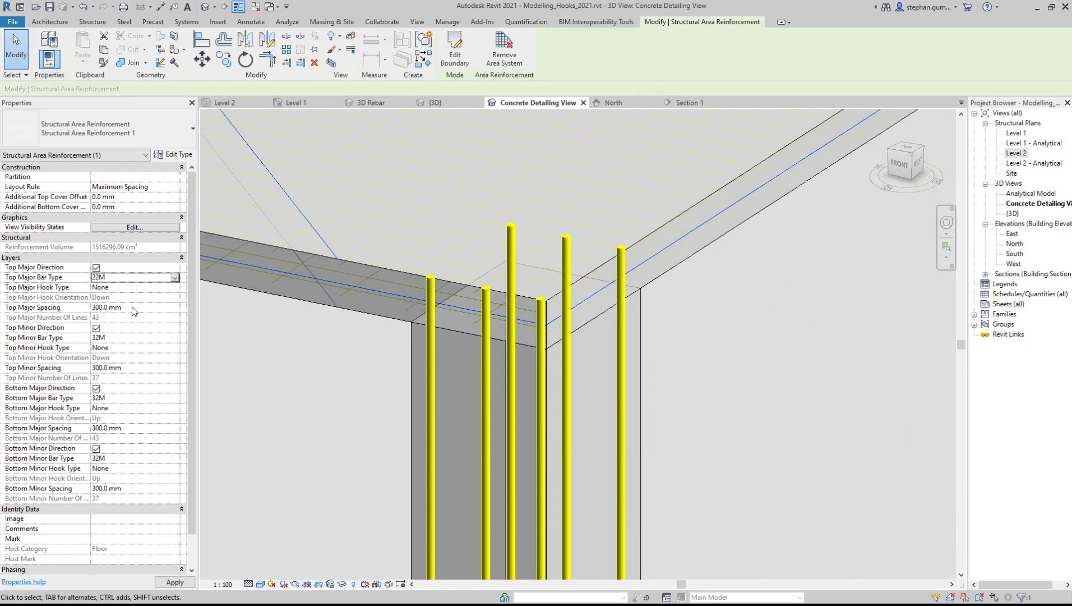
{"action": "left_click", "coordinate": [177, 582]}
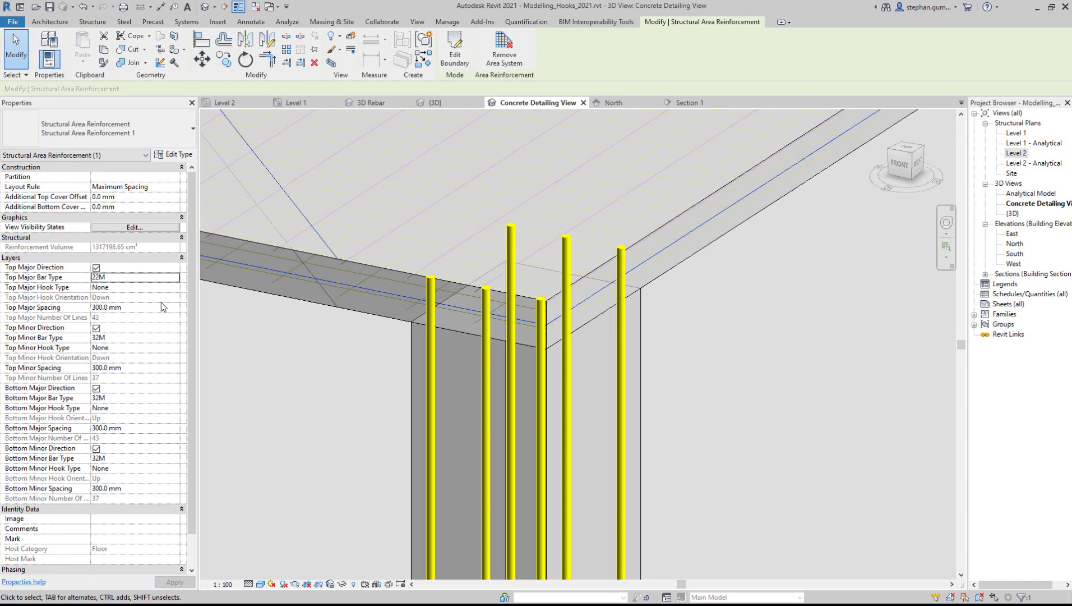
- Set the slab area reinforcement's top minor bar type to 16M and deselect it
{"action": "left_click", "coordinate": [169, 338]}
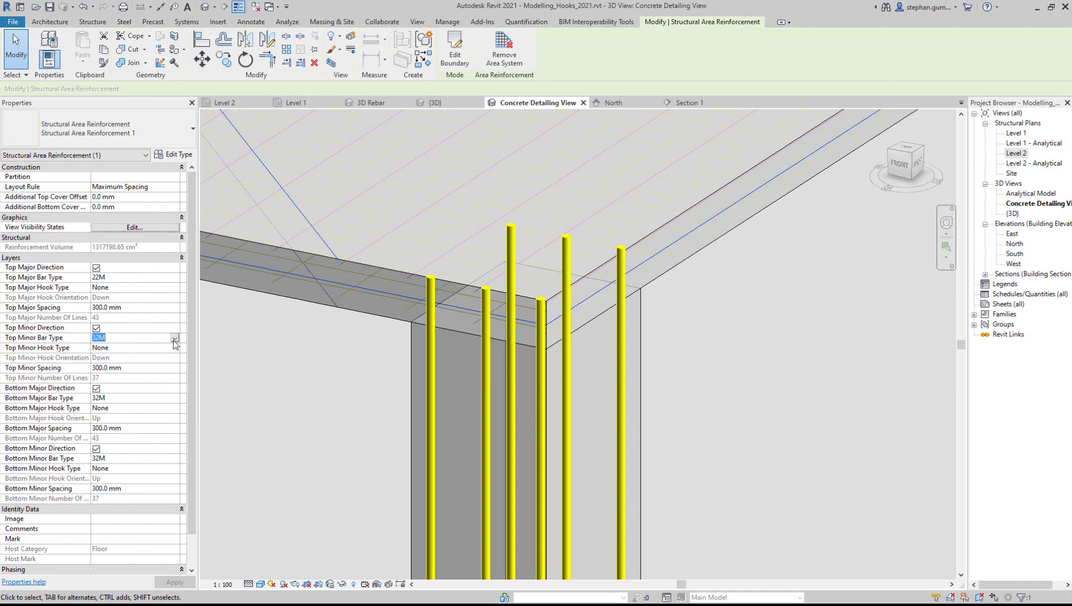
{"action": "left_click", "coordinate": [175, 338]}
{"action": "left_click", "coordinate": [147, 348]}
{"action": "left_click", "coordinate": [175, 582]}
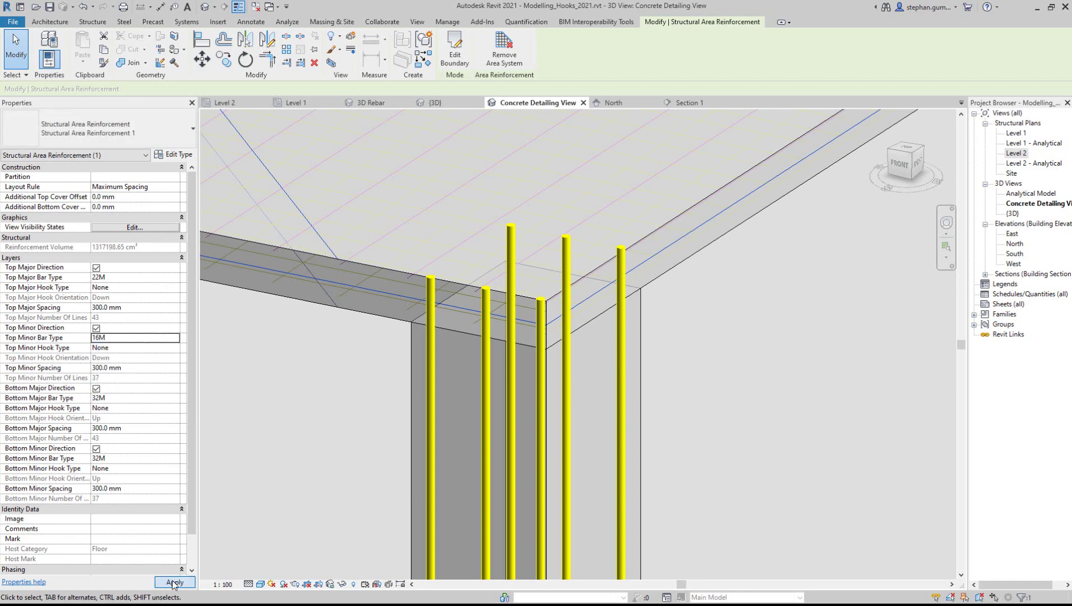
{"action": "left_click", "coordinate": [317, 408]}
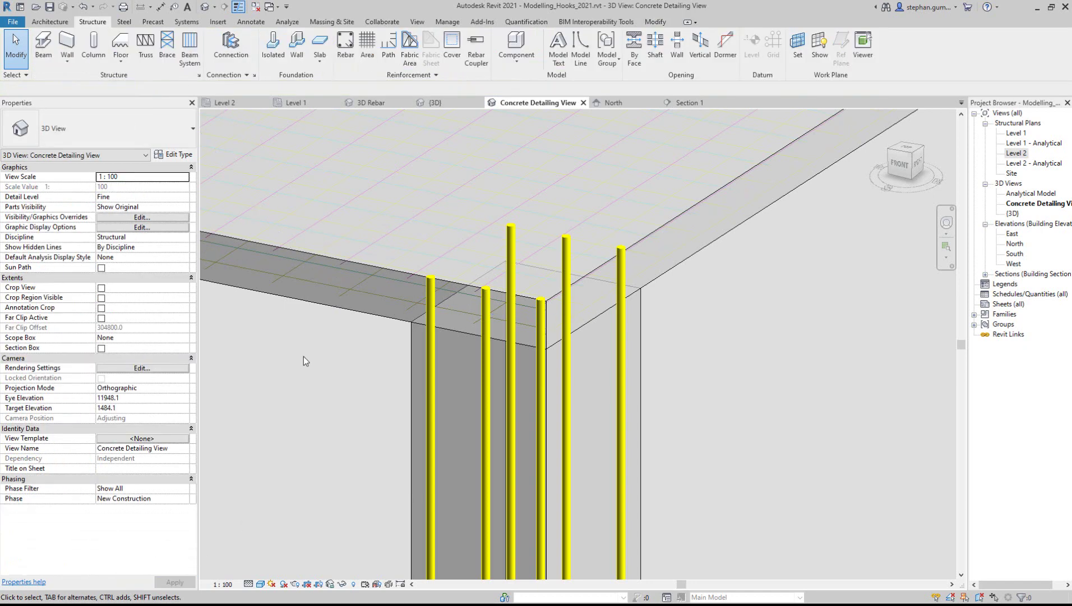
- Try to update the slab bars' visibility with the Dynamo Player script Set Rebar To Obscured In View, and minimise the player
{"action": "left_click", "coordinate": [186, 25]}
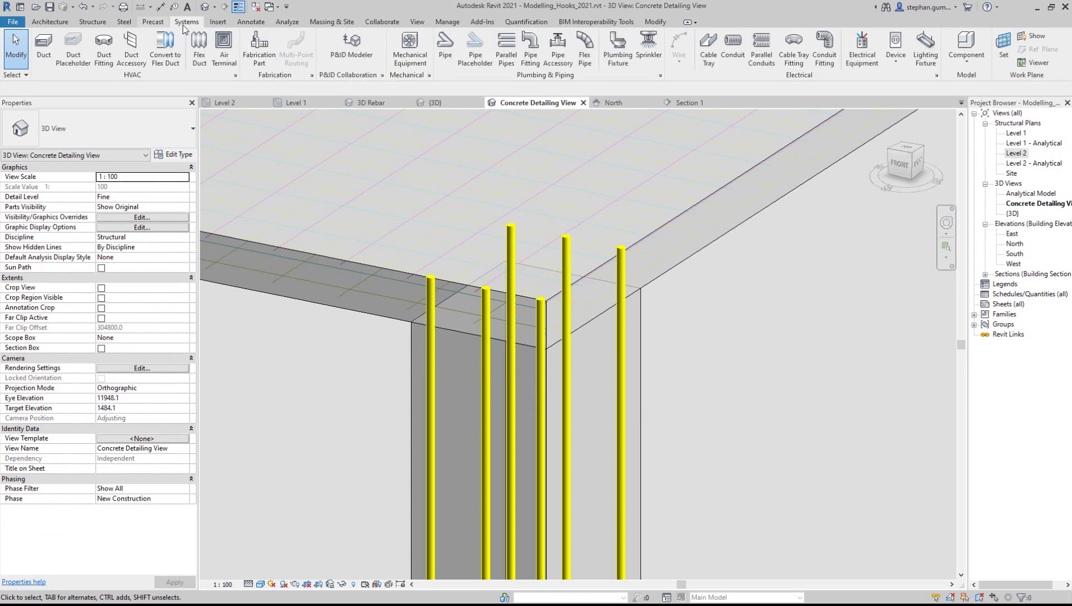
{"action": "left_click", "coordinate": [447, 21]}
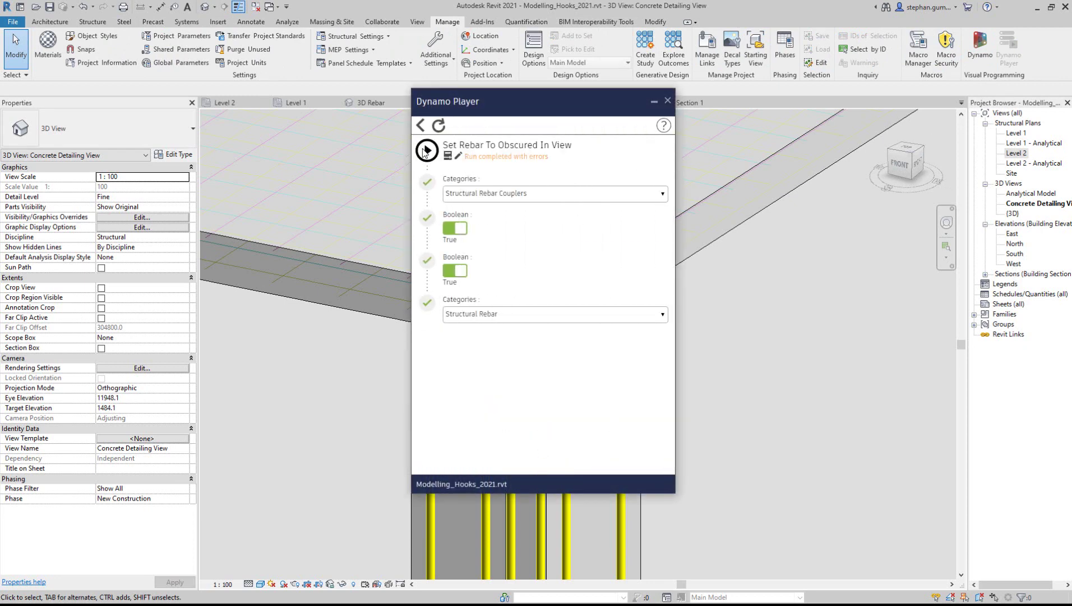
{"action": "left_click", "coordinate": [426, 150]}
{"action": "left_click", "coordinate": [421, 125]}
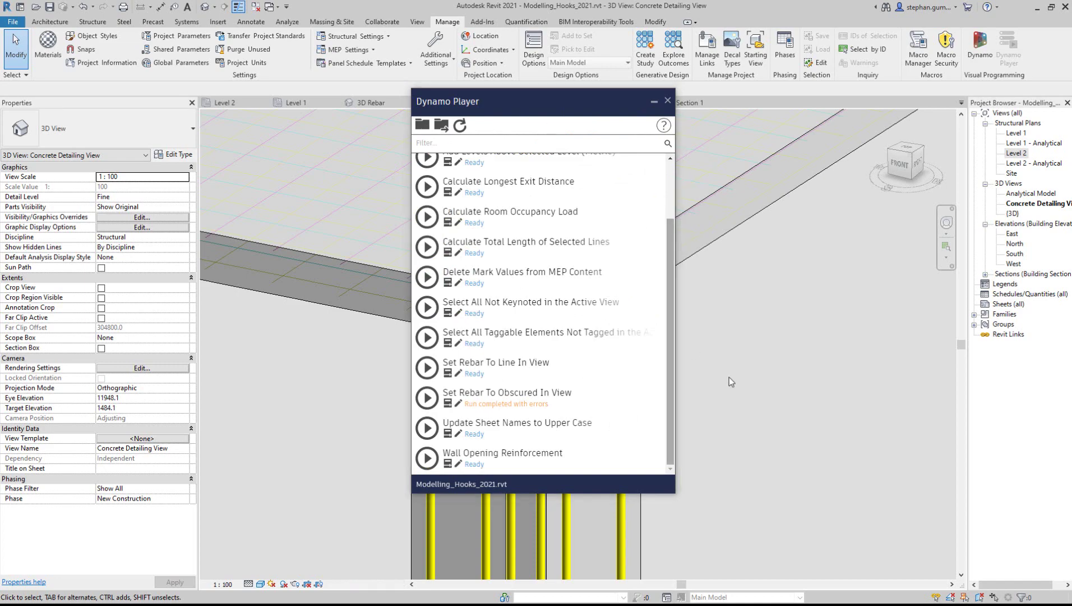
{"action": "left_click", "coordinate": [654, 101]}
- Set the slab area reinforcement's view visibility states to unobscured and solid for the Concrete Detailing View, and inspect the slab corner
{"action": "scroll", "coordinate": [723, 370], "scroll_direction": "down", "scroll_amount": 5}
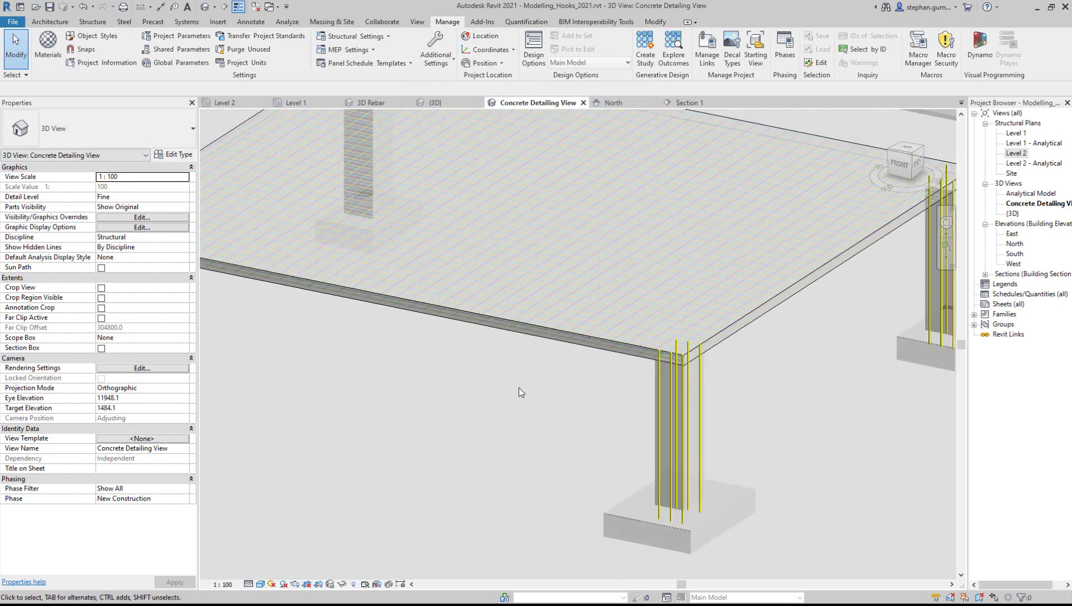
{"action": "scroll", "coordinate": [670, 376], "scroll_direction": "up", "scroll_amount": 5}
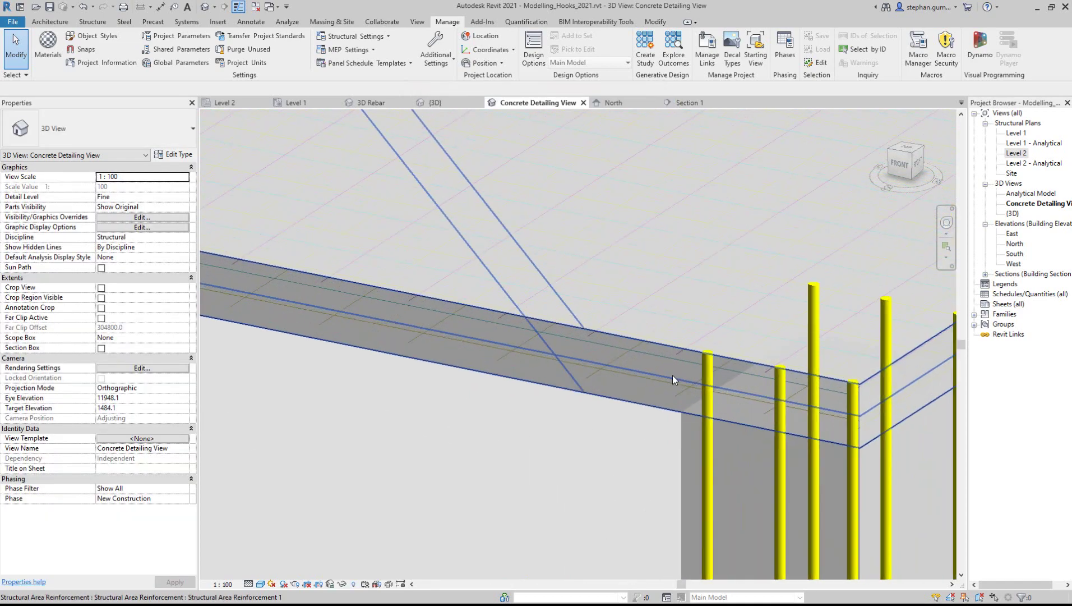
{"action": "left_click", "coordinate": [669, 374]}
{"action": "right_click", "coordinate": [669, 375]}
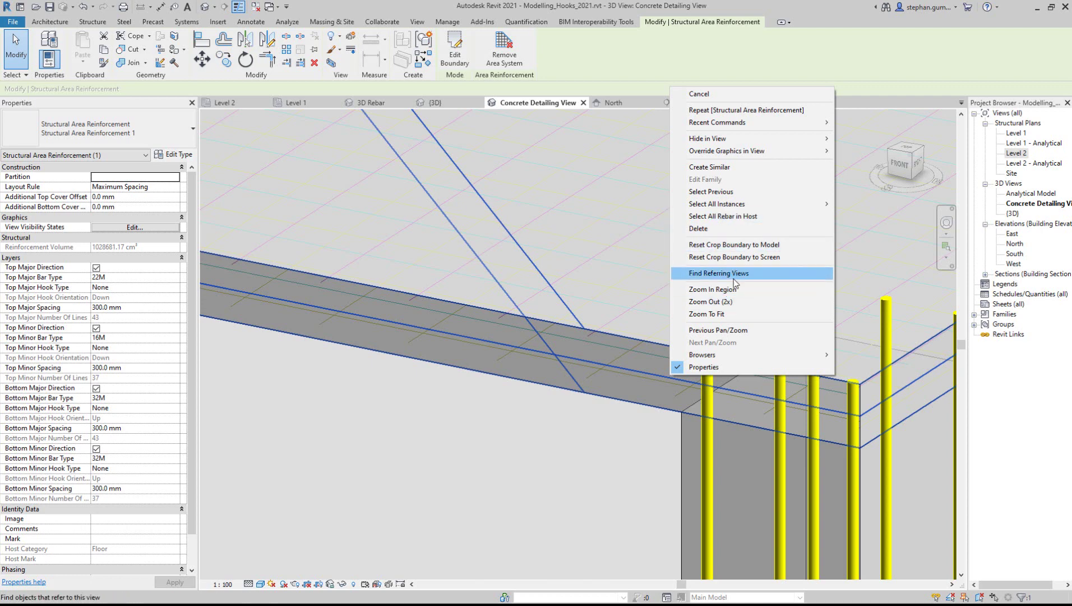
{"action": "left_click", "coordinate": [128, 232]}
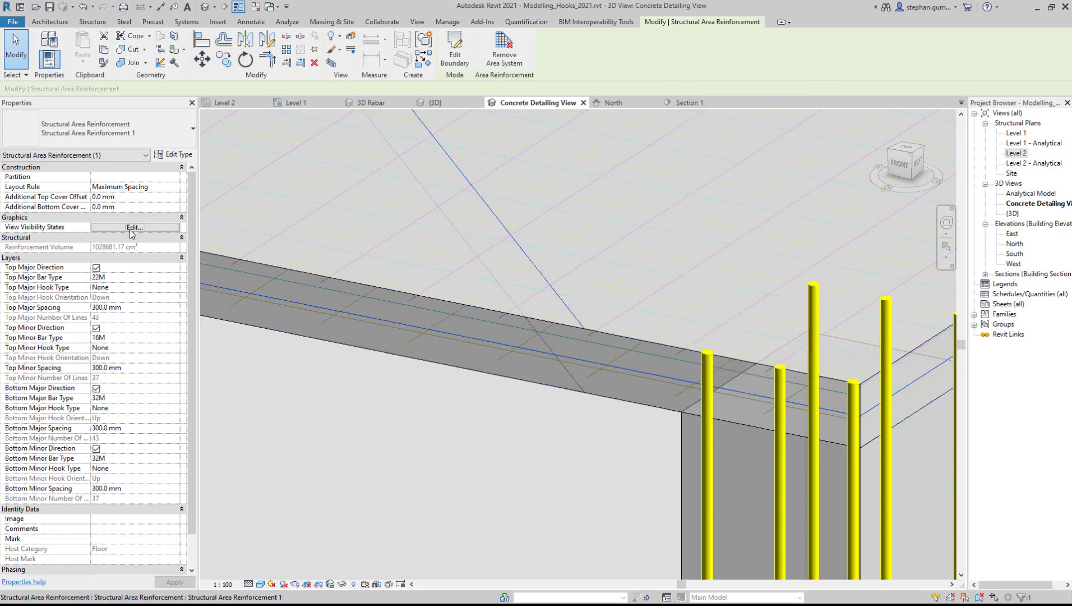
{"action": "left_click", "coordinate": [132, 227]}
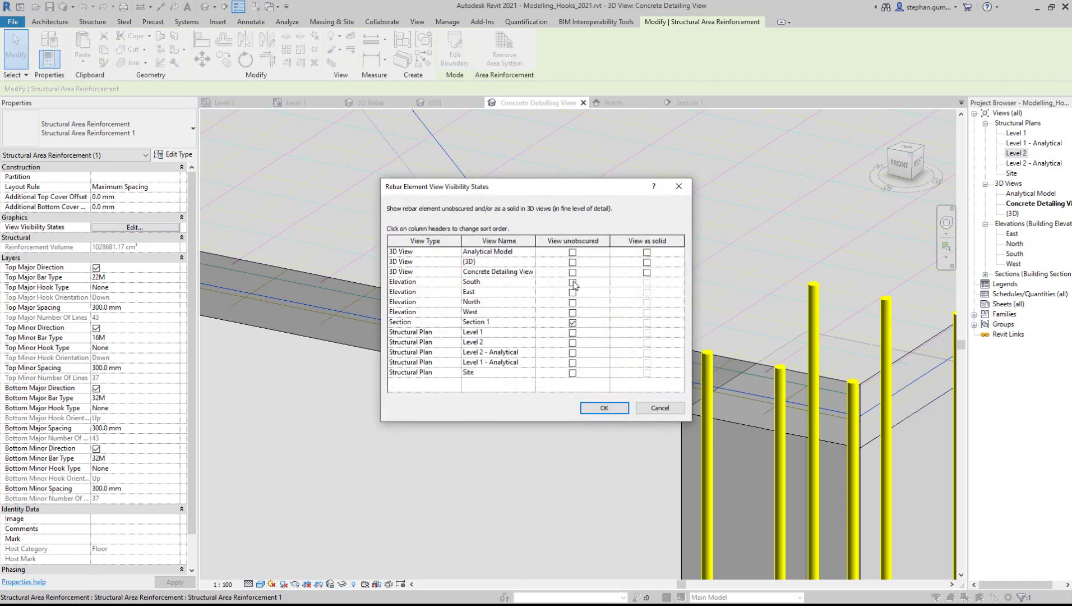
{"action": "left_click", "coordinate": [572, 272]}
{"action": "left_click", "coordinate": [647, 272]}
{"action": "left_click", "coordinate": [604, 407]}
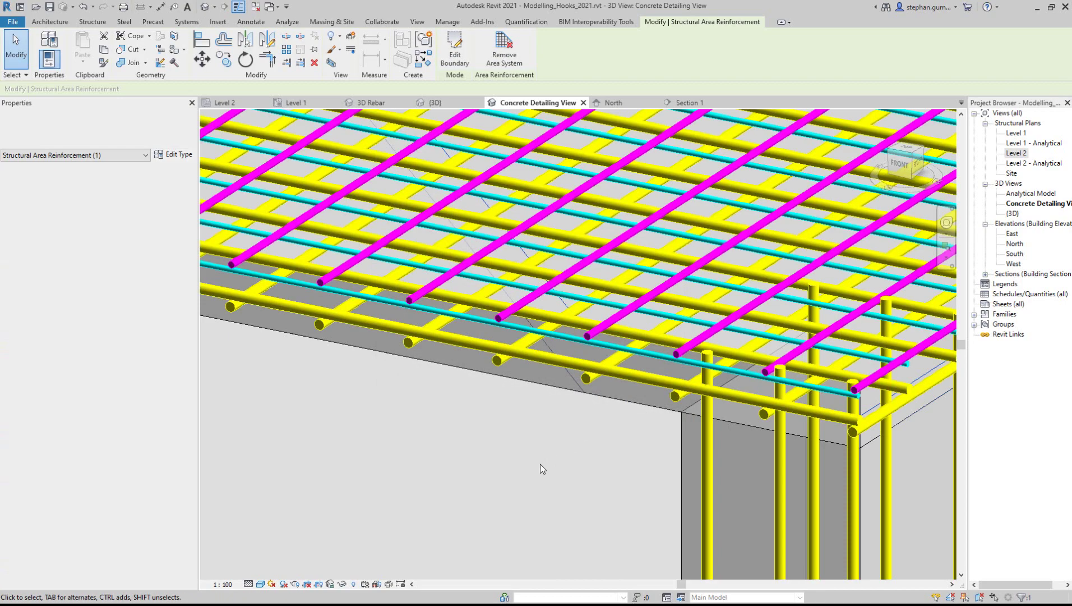
{"action": "key", "text": "Escape"}
{"action": "scroll", "coordinate": [552, 432], "scroll_direction": "up", "scroll_amount": 3}
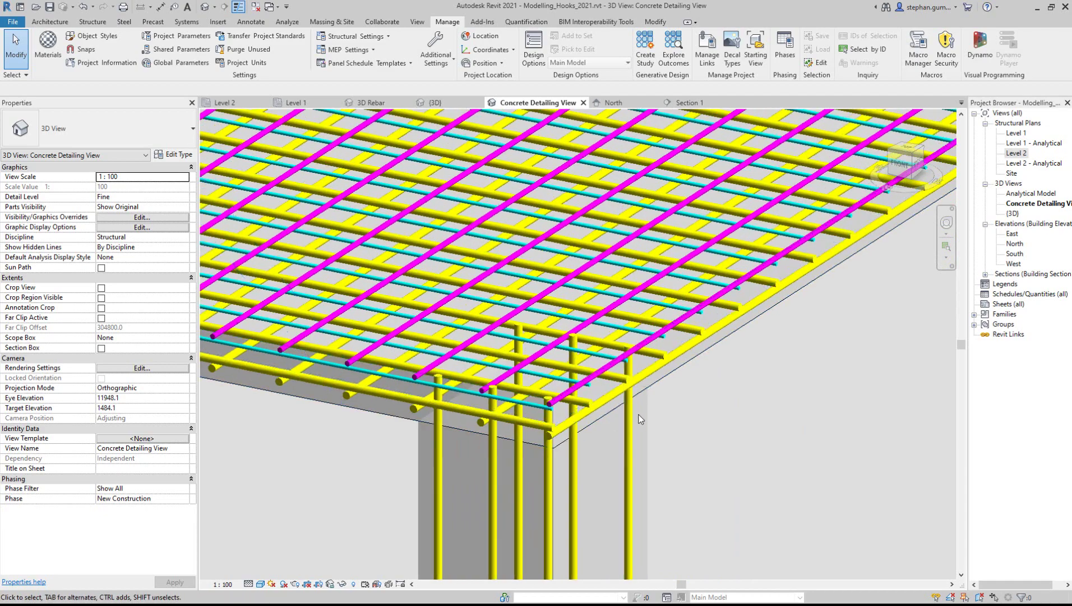
{"action": "middle_click_drag", "start_coordinate": [552, 432], "coordinate": [600, 416], "text": "shift"}
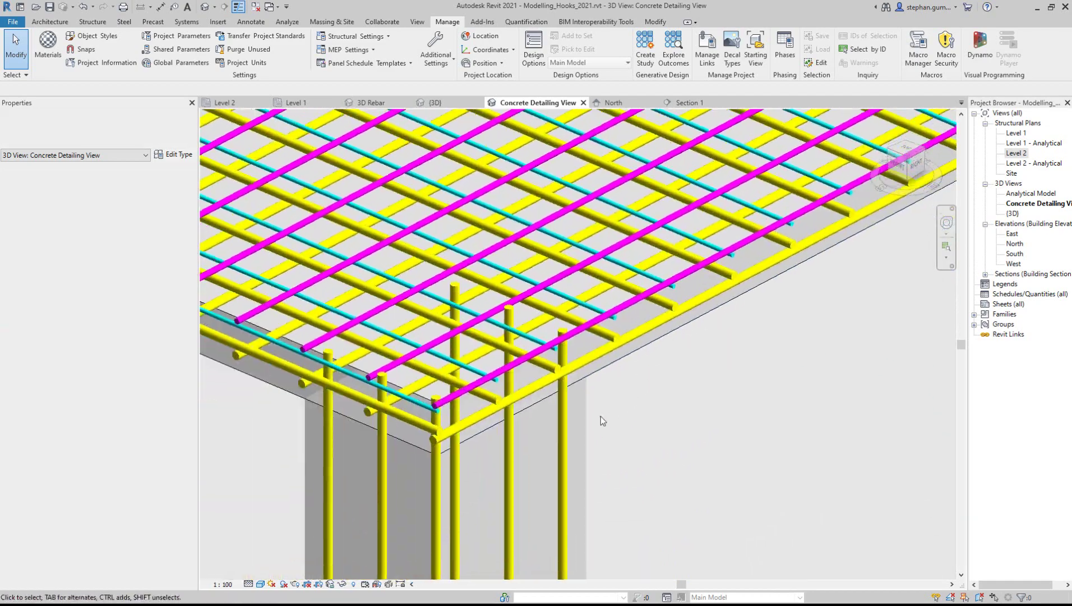
{"action": "left_click", "coordinate": [440, 477]}
{"action": "middle_click_drag", "start_coordinate": [440, 477], "coordinate": [654, 490], "text": "shift"}
{"action": "key", "text": "Escape"}
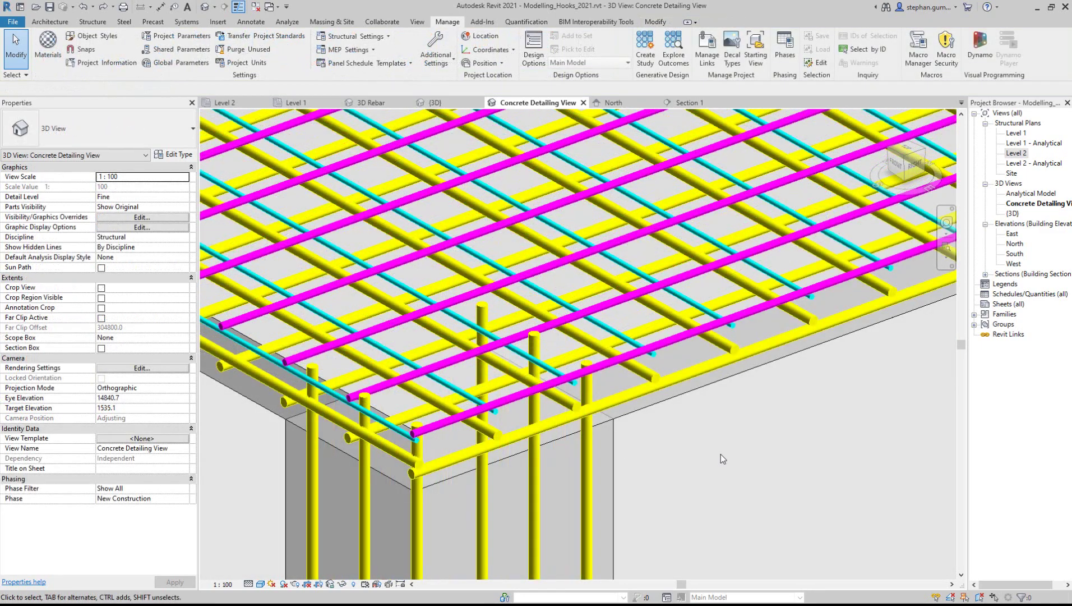
{"action": "left_click", "coordinate": [591, 452]}
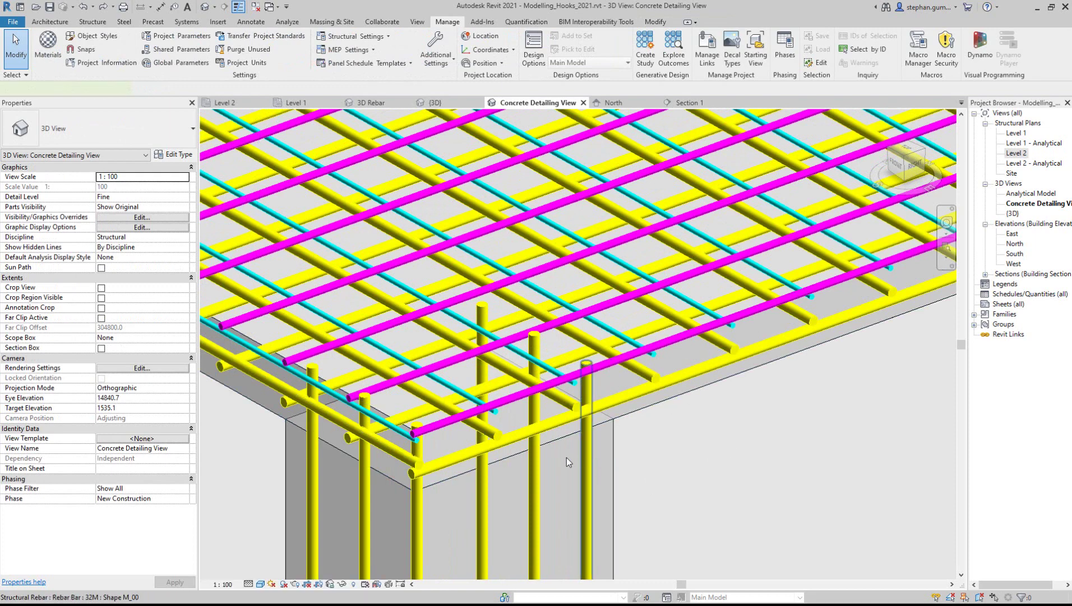
{"action": "left_click", "coordinate": [532, 463], "text": "ctrl"}
{"action": "left_click", "coordinate": [706, 433]}
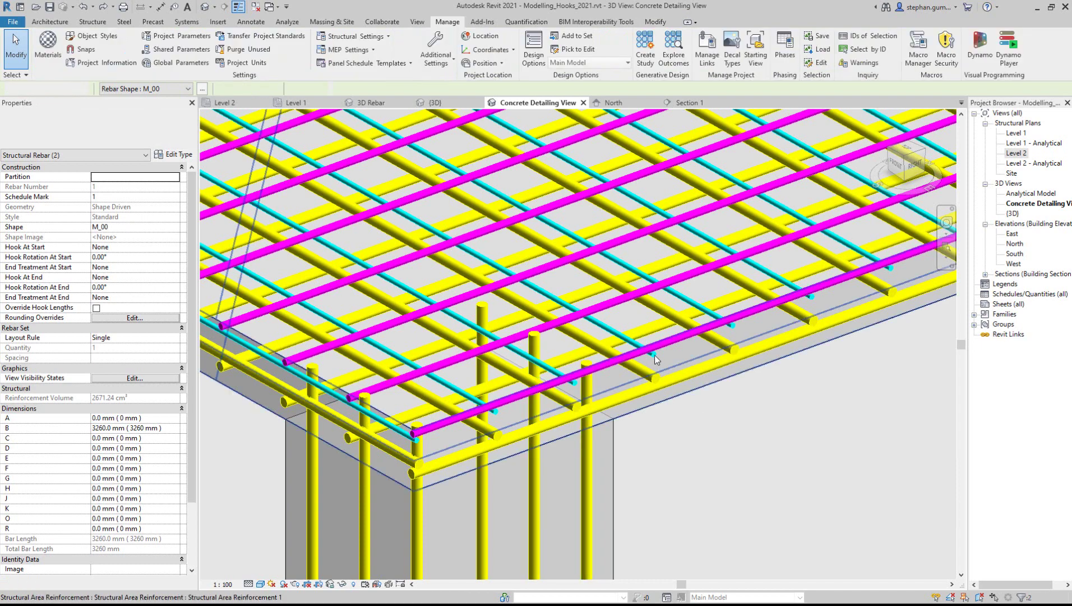
- Set the slab area reinforcement's top major bar type to 32M and its top minor bar type to 22M
{"action": "left_click", "coordinate": [673, 368]}
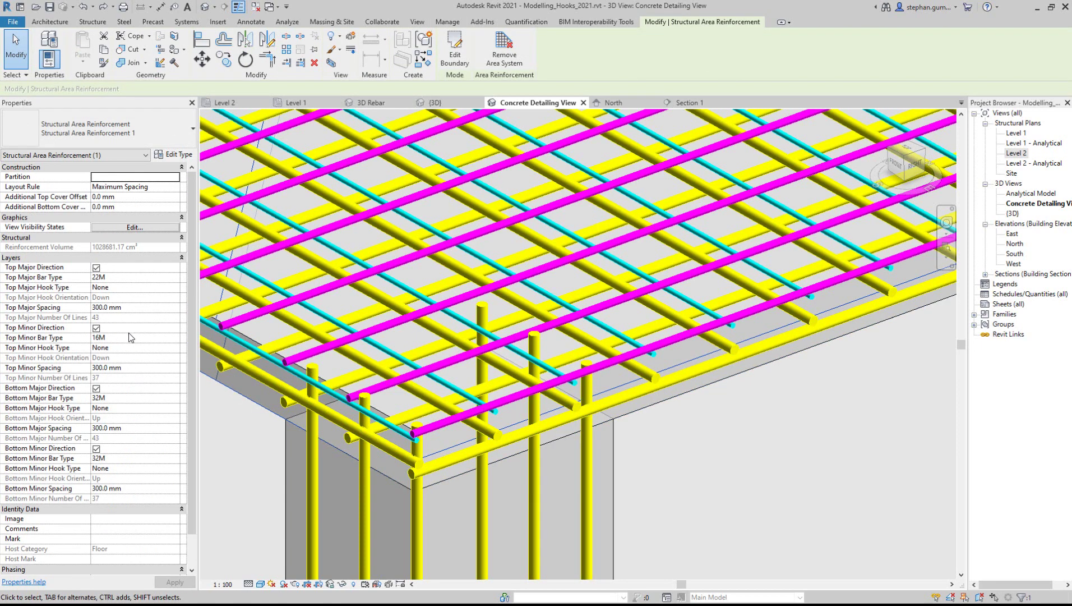
{"action": "left_click", "coordinate": [166, 277]}
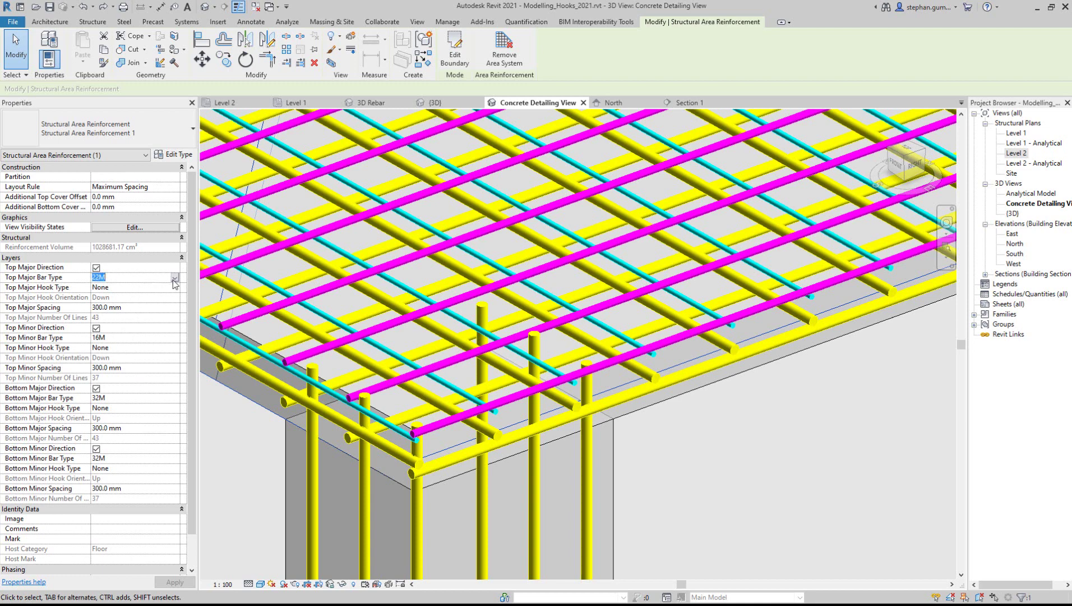
{"action": "left_click", "coordinate": [175, 278]}
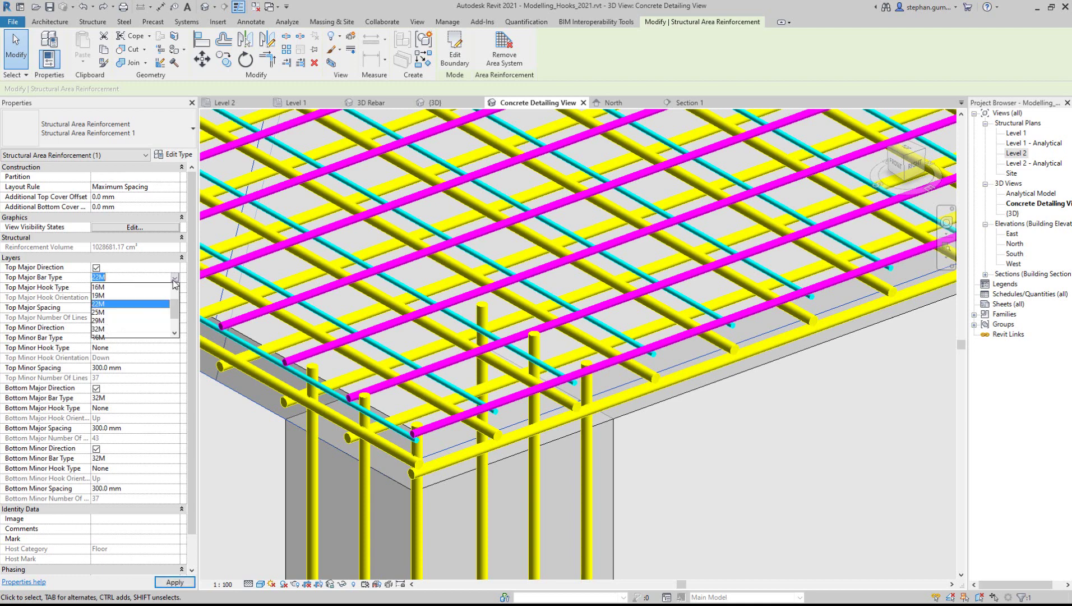
{"action": "left_click", "coordinate": [104, 329]}
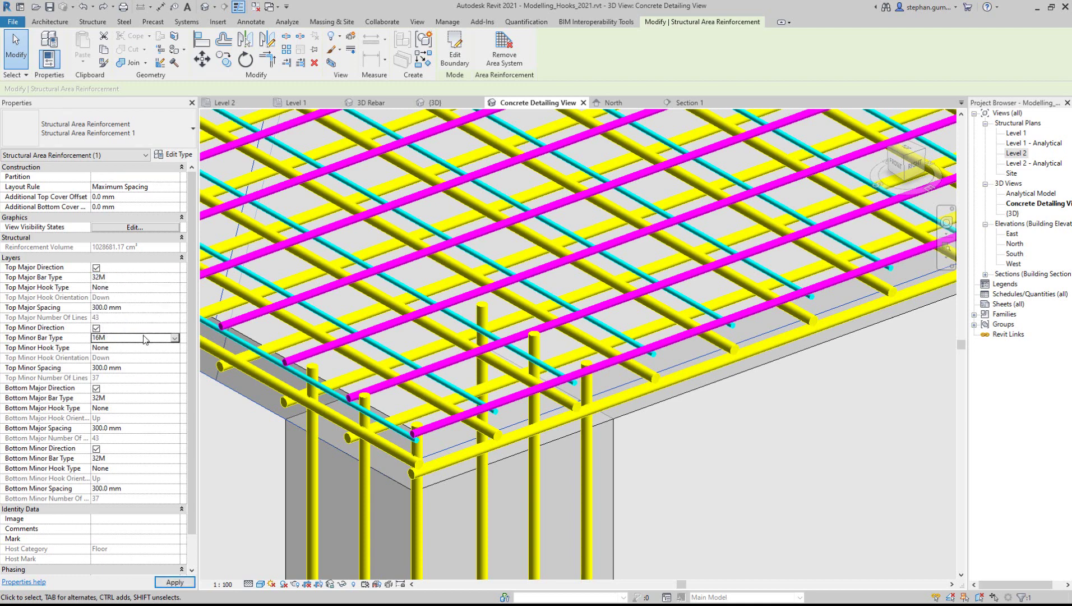
{"action": "left_click", "coordinate": [175, 338]}
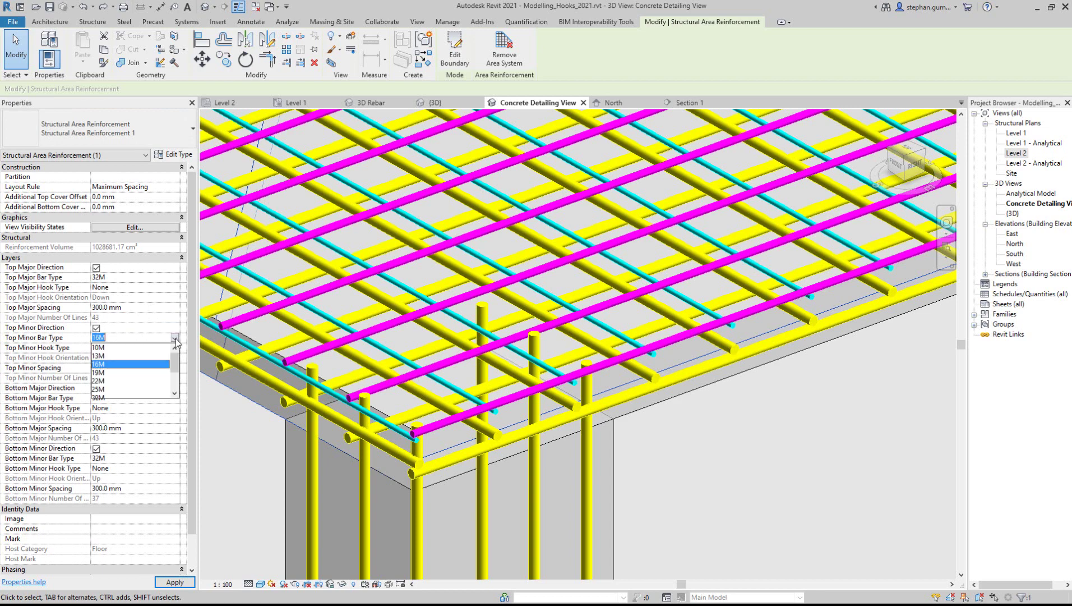
{"action": "left_click", "coordinate": [104, 381]}
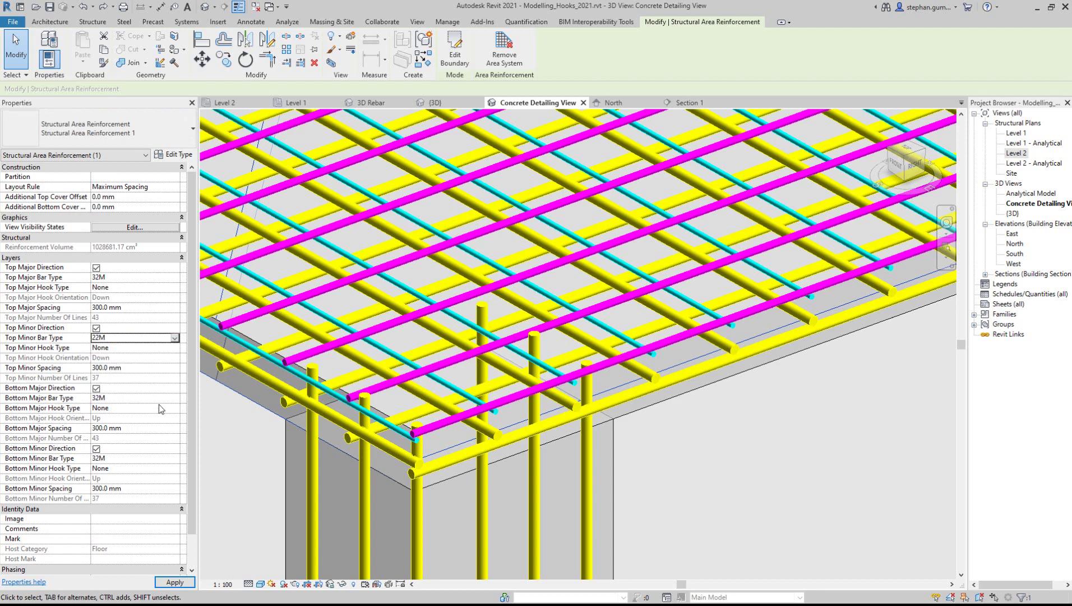
- Set both the bottom major and bottom minor bar types of the slab area reinforcement to 16M and deselect it
{"action": "left_click", "coordinate": [175, 398]}
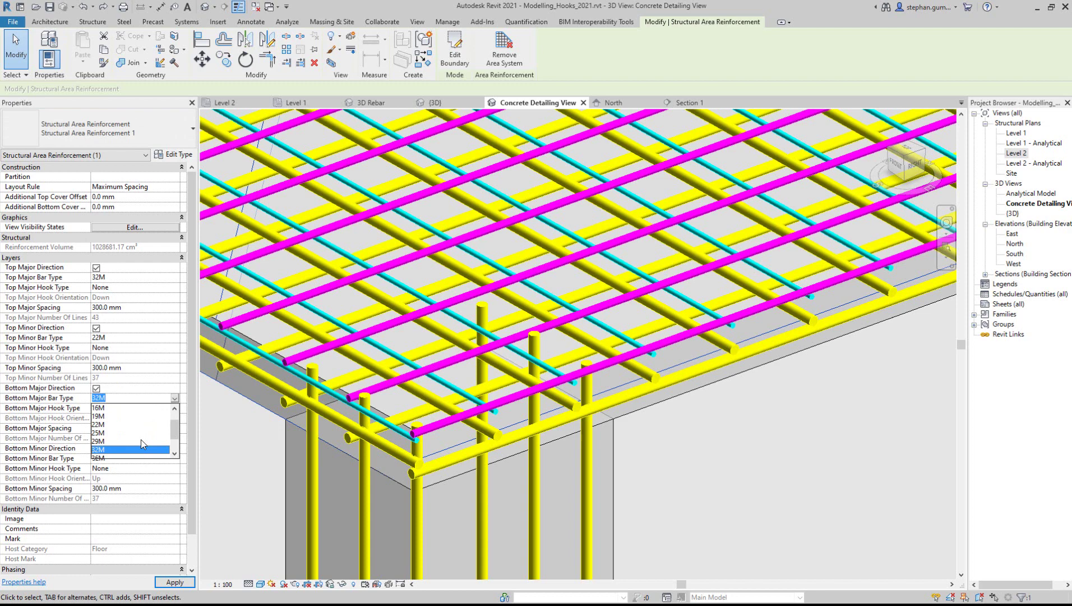
{"action": "left_click", "coordinate": [108, 408]}
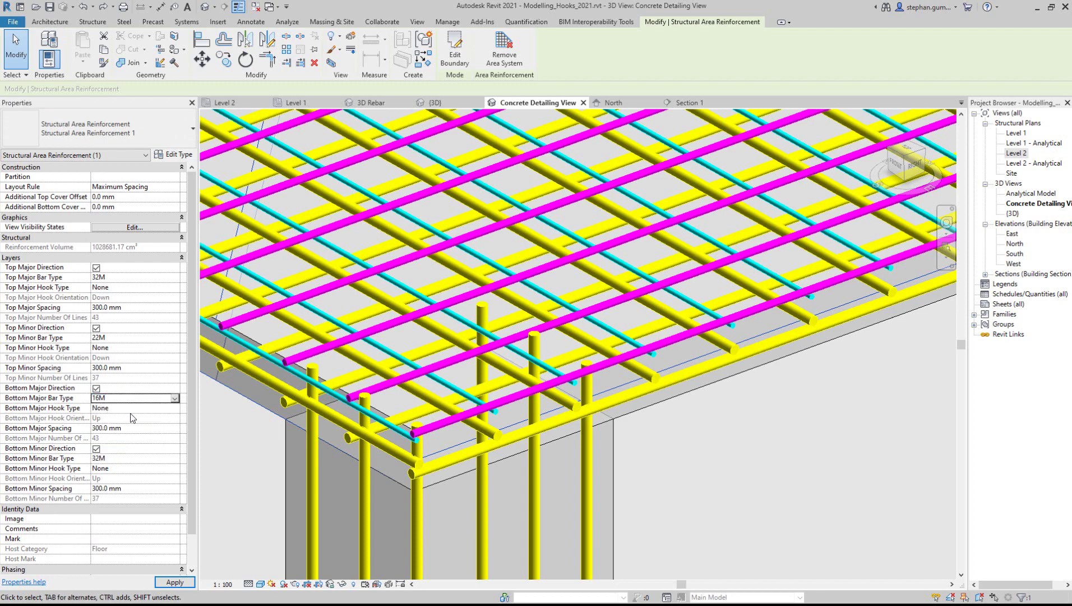
{"action": "left_click", "coordinate": [175, 458]}
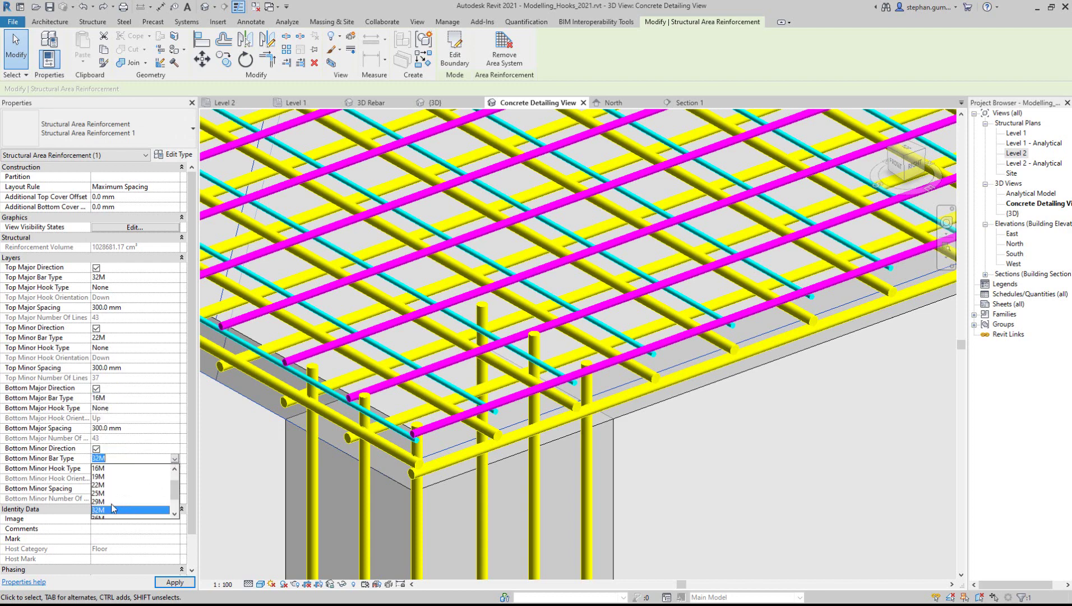
{"action": "left_click", "coordinate": [103, 468]}
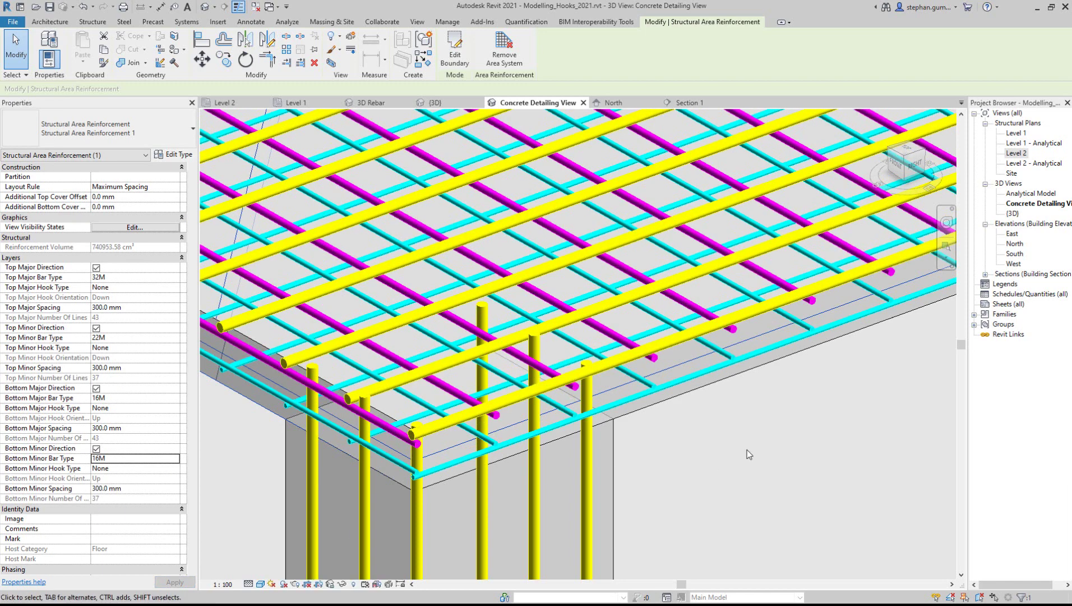
{"action": "left_click", "coordinate": [691, 441]}
- Add a Standard - 90 deg. hook at the end of the three vertical column bars on the side farther from the slab corner
{"action": "left_click", "coordinate": [584, 454]}
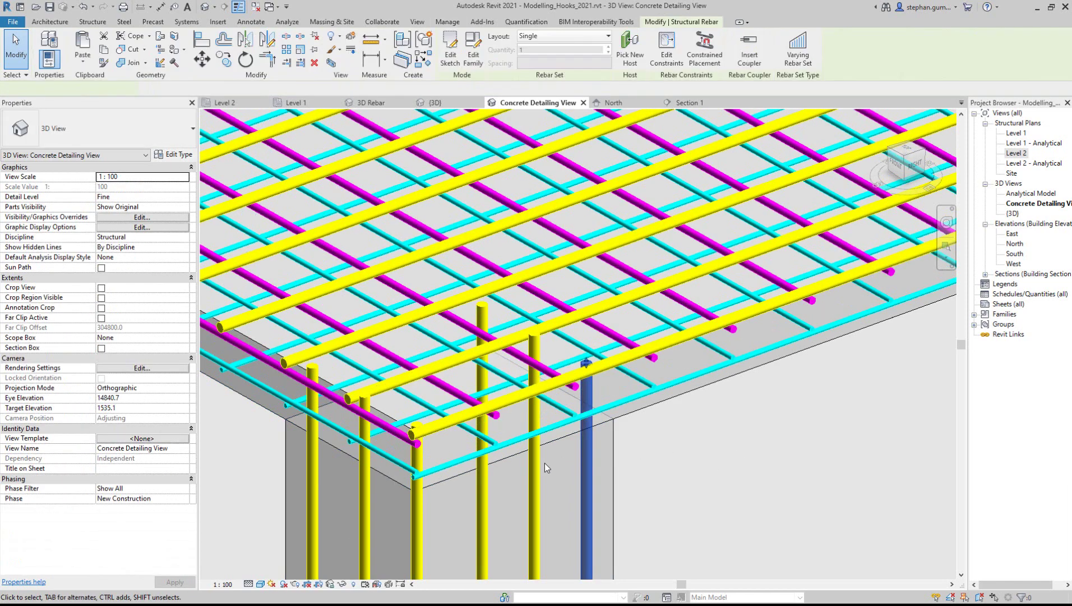
{"action": "left_click", "coordinate": [483, 454], "text": "ctrl"}
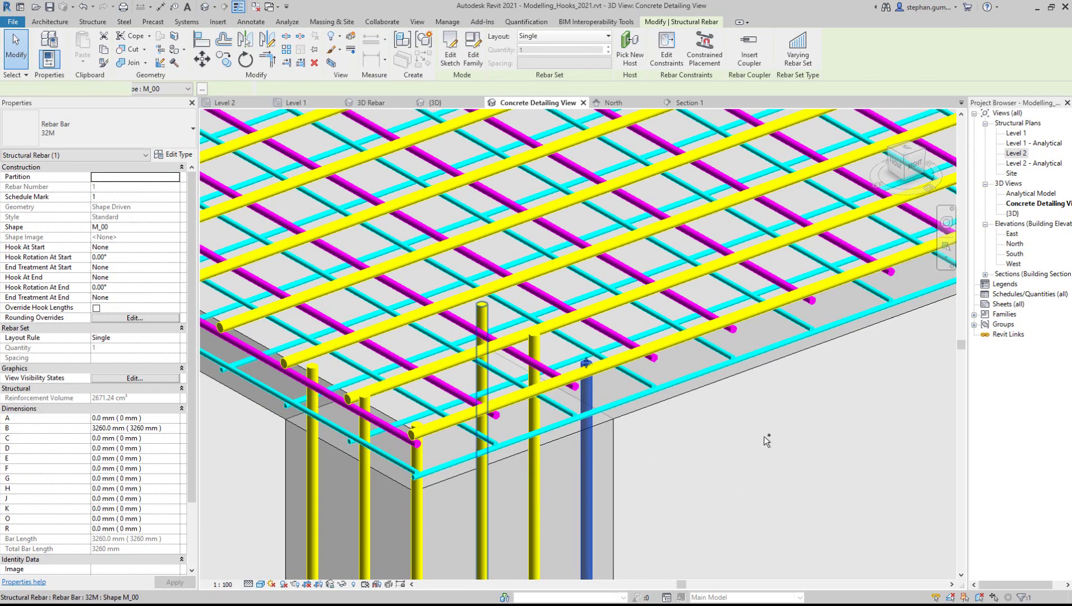
{"action": "left_click", "coordinate": [536, 464], "text": "ctrl"}
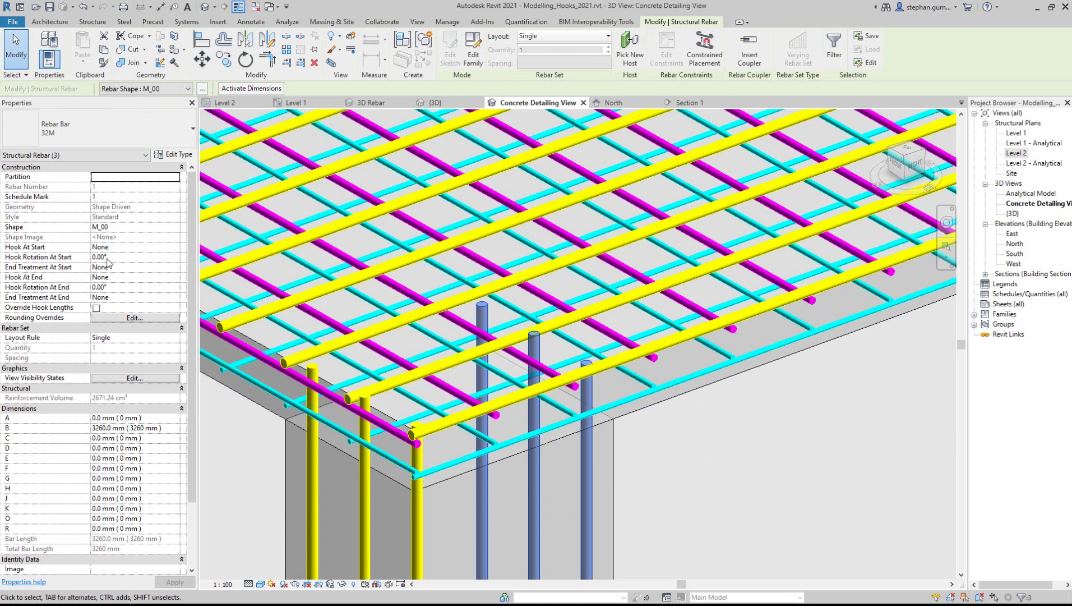
{"action": "left_click", "coordinate": [175, 278]}
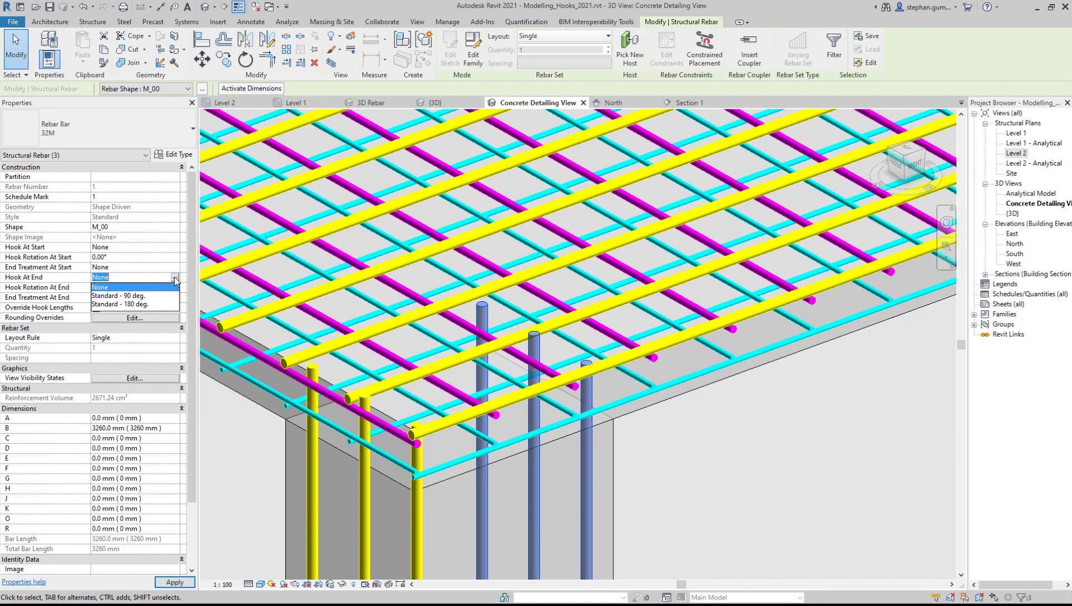
{"action": "left_click", "coordinate": [155, 298]}
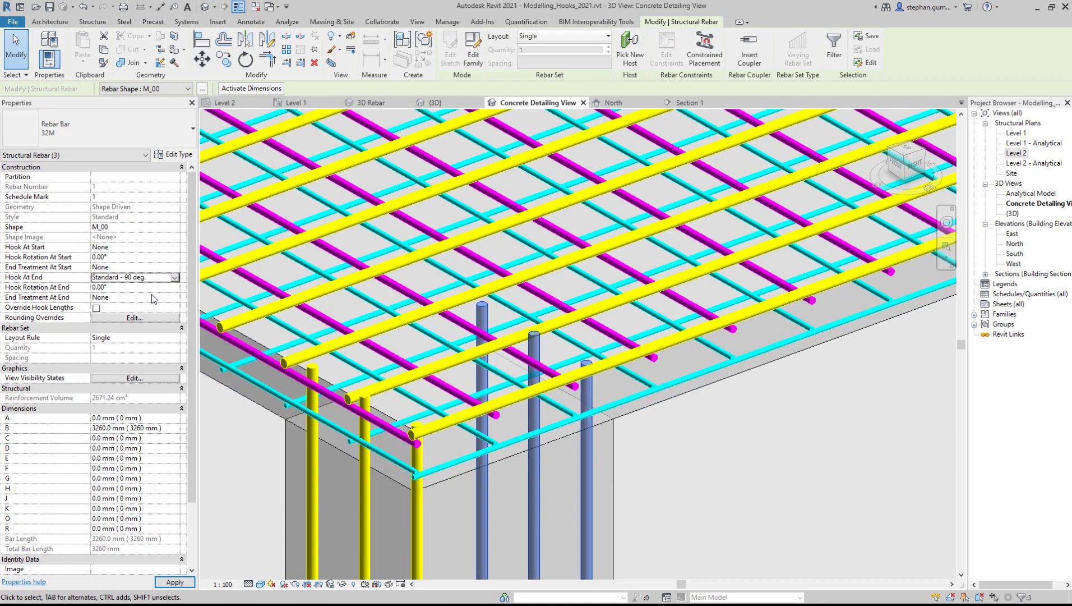
{"action": "left_click", "coordinate": [174, 582]}
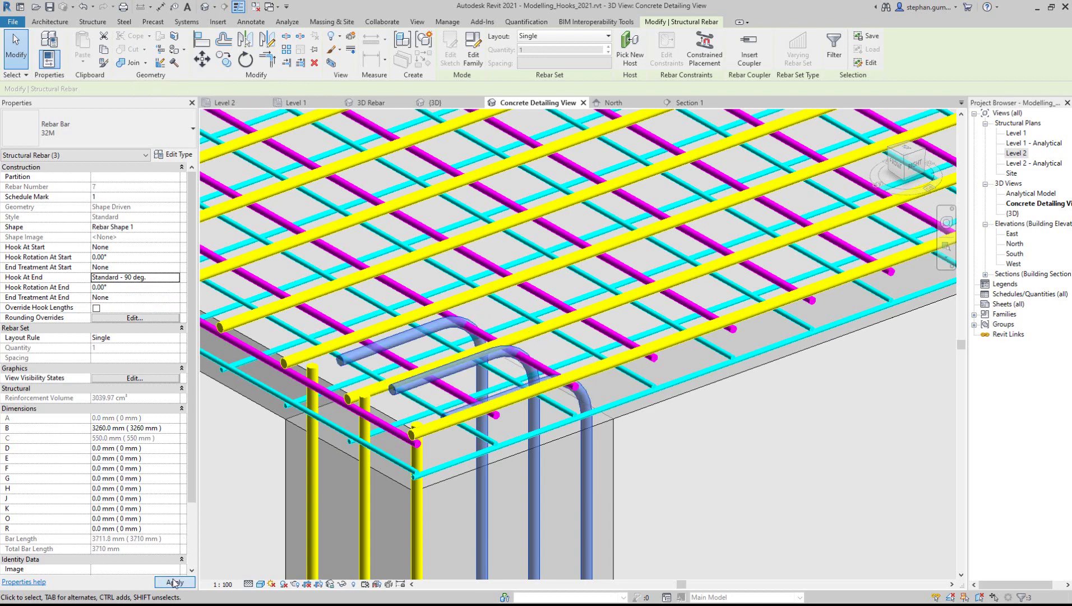
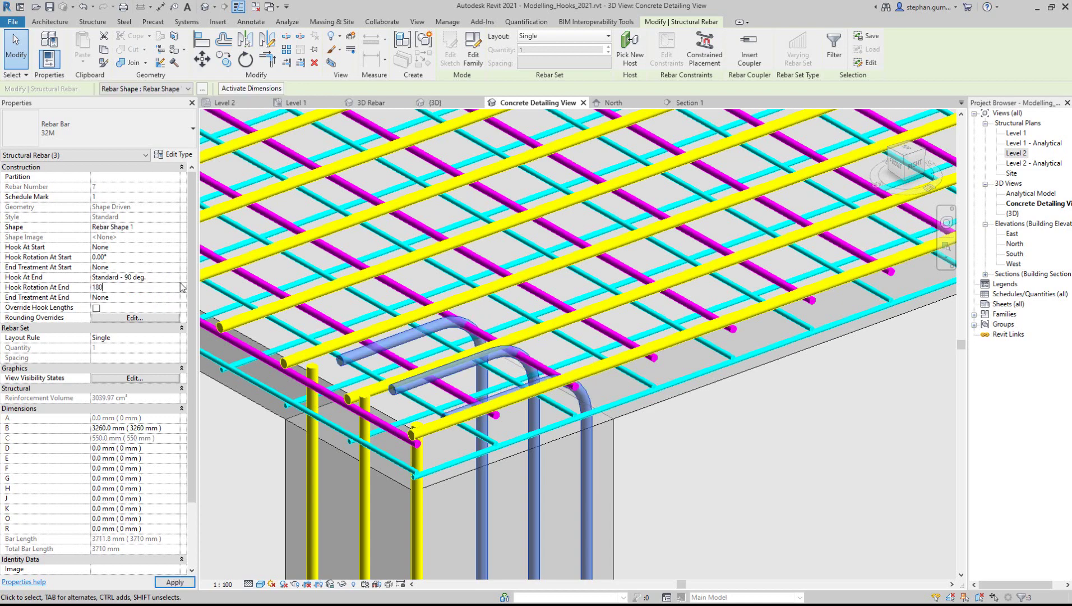
- Set the end hook rotation of the three hooked column bars to 180° and deselect them
{"action": "left_click", "coordinate": [163, 582]}
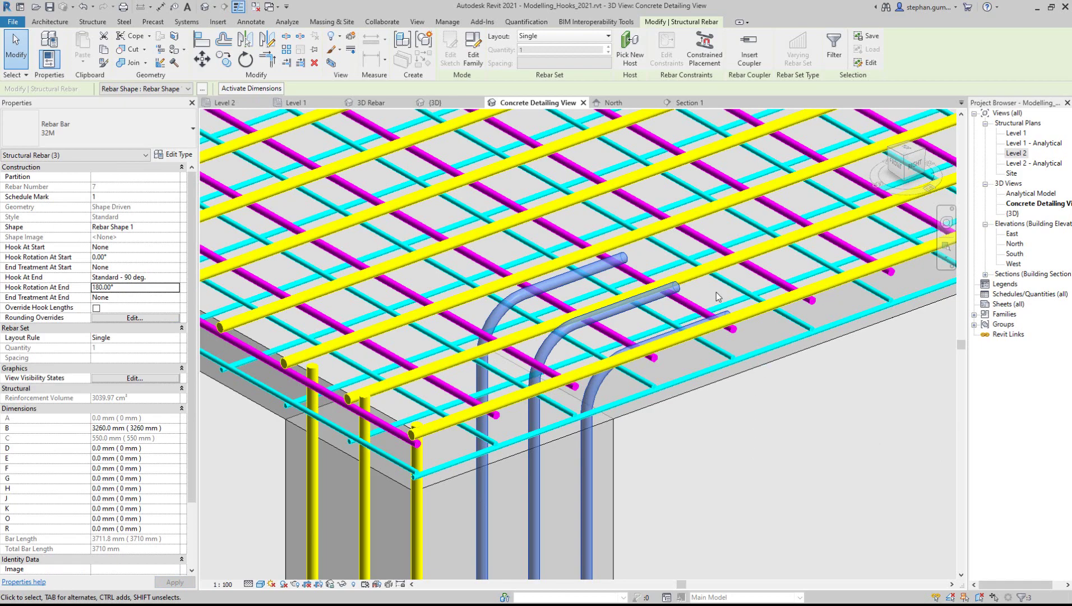
{"action": "middle_click_drag", "start_coordinate": [716, 291], "coordinate": [587, 398], "text": "shift"}
{"action": "key", "text": "Escape"}
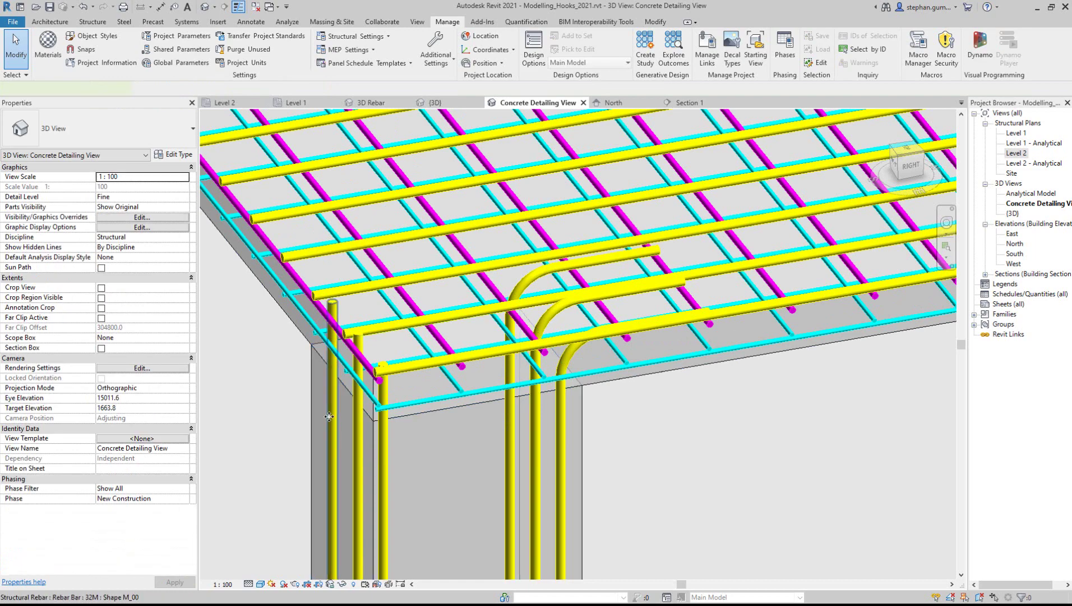
- Add a Standard - 90 deg. hook at the end of the rear straight column bar along the slab's short edge
{"action": "left_click", "coordinate": [329, 416]}
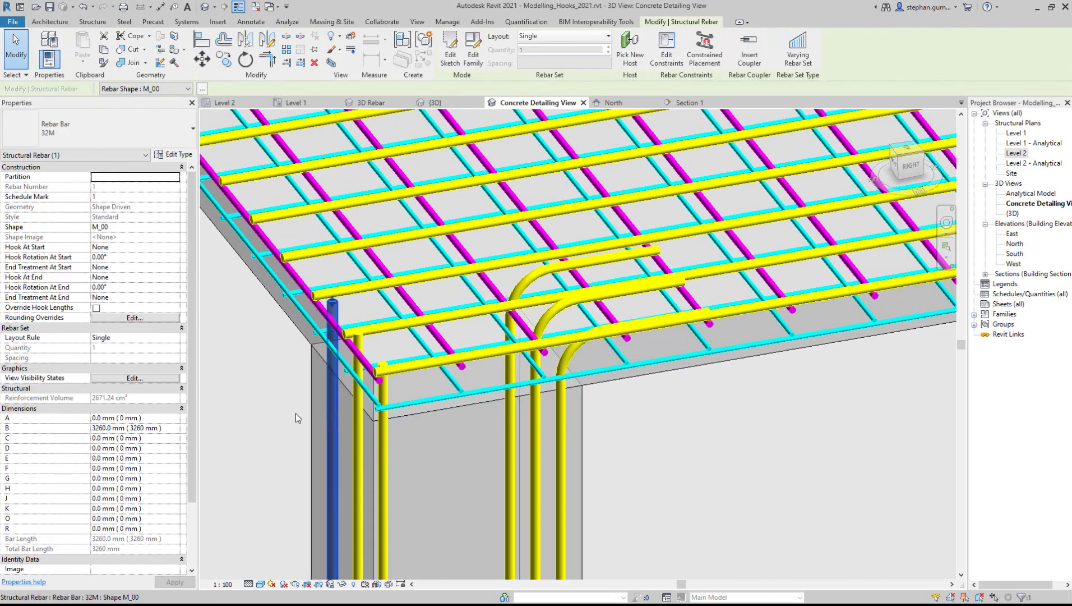
{"action": "left_click", "coordinate": [126, 278]}
{"action": "left_click", "coordinate": [174, 278]}
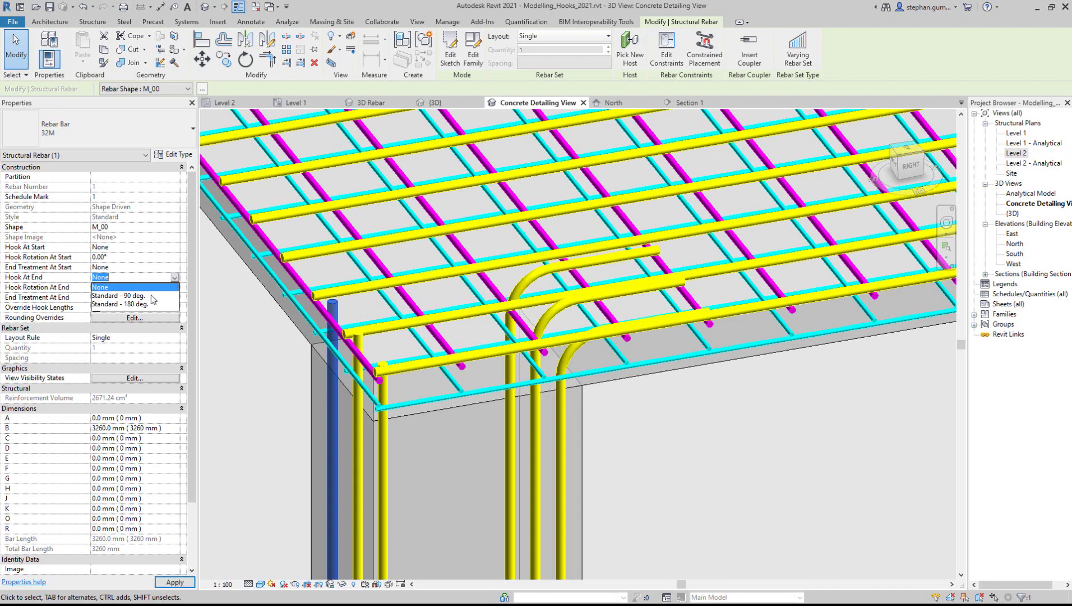
{"action": "left_click", "coordinate": [152, 299]}
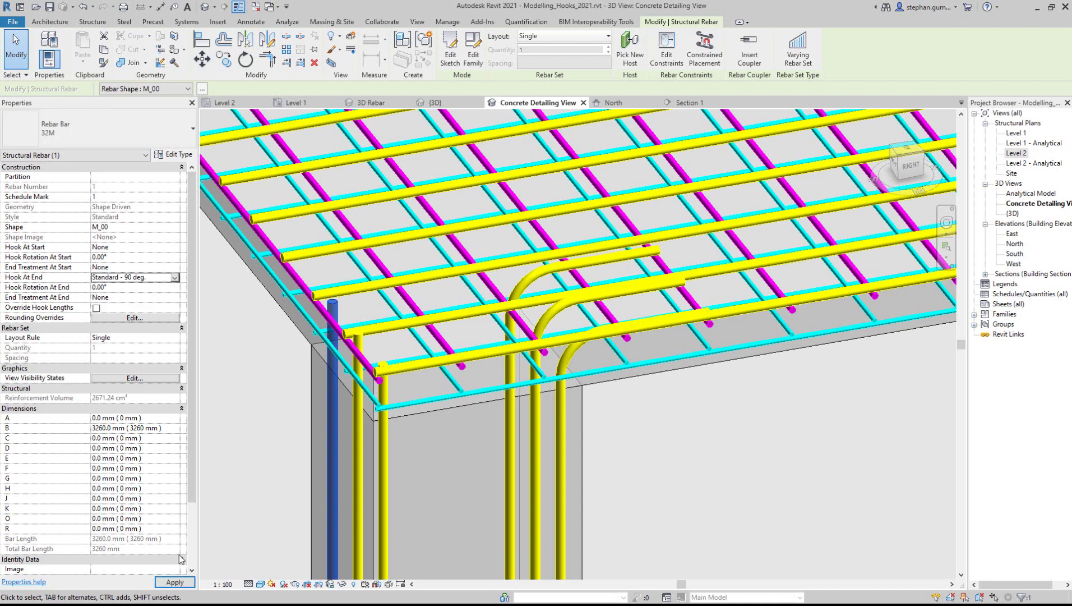
{"action": "left_click", "coordinate": [175, 582]}
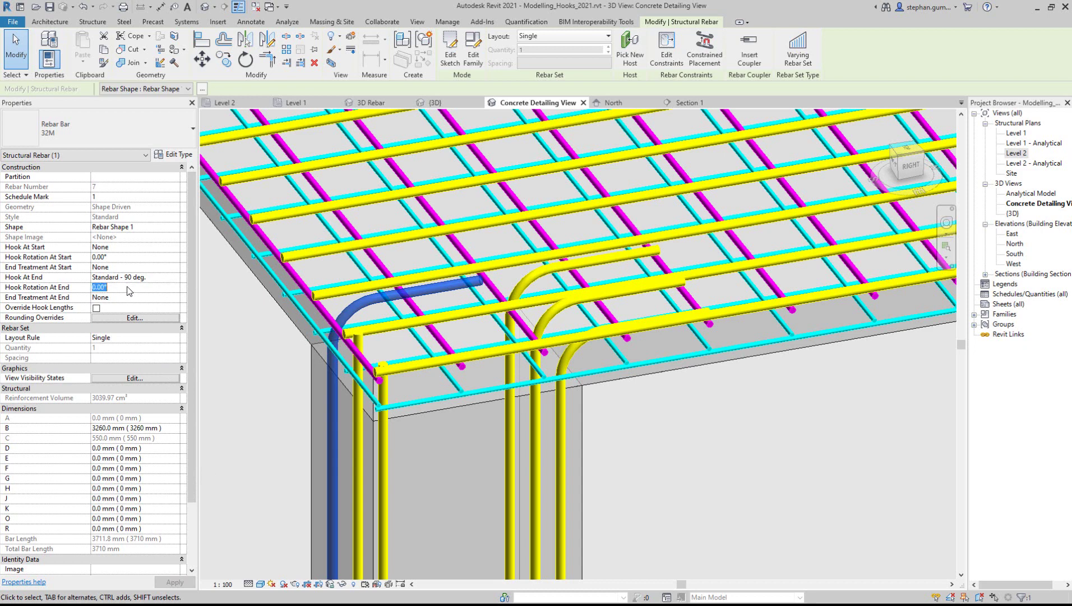
- Try an end hook rotation of 270° on the selected column bar, and change it to 90°
{"action": "key", "text": "Return"}
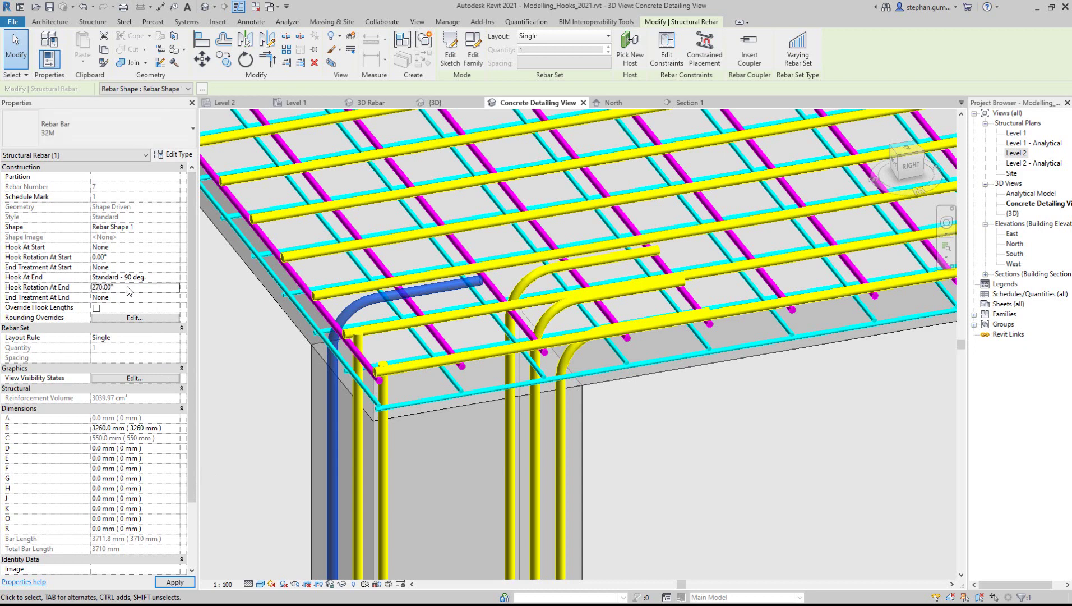
{"action": "left_click", "coordinate": [167, 584]}
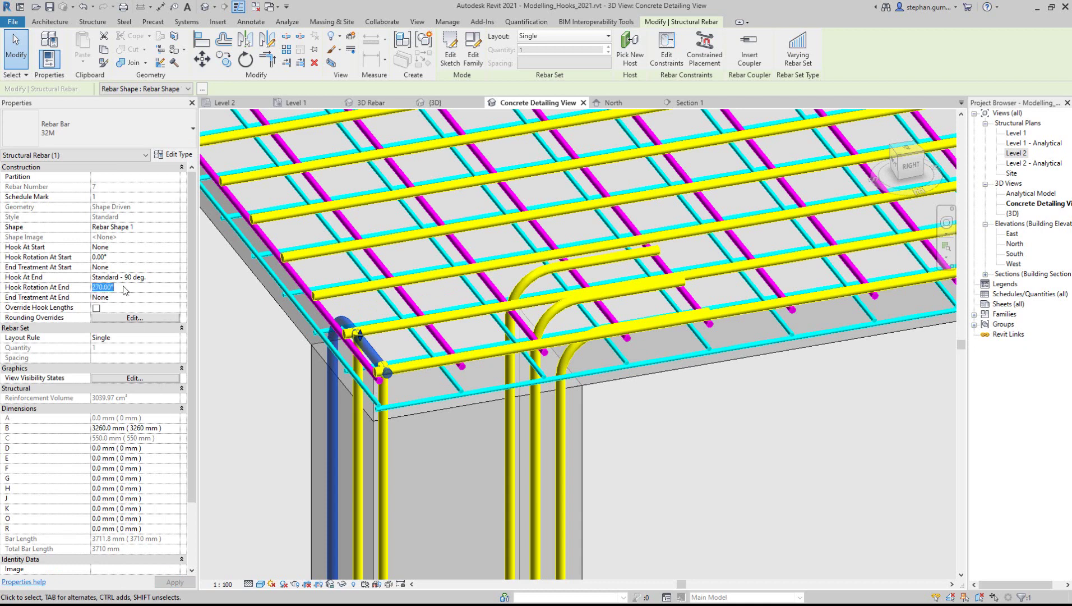
{"action": "key", "text": "Return"}
{"action": "left_click", "coordinate": [173, 583]}
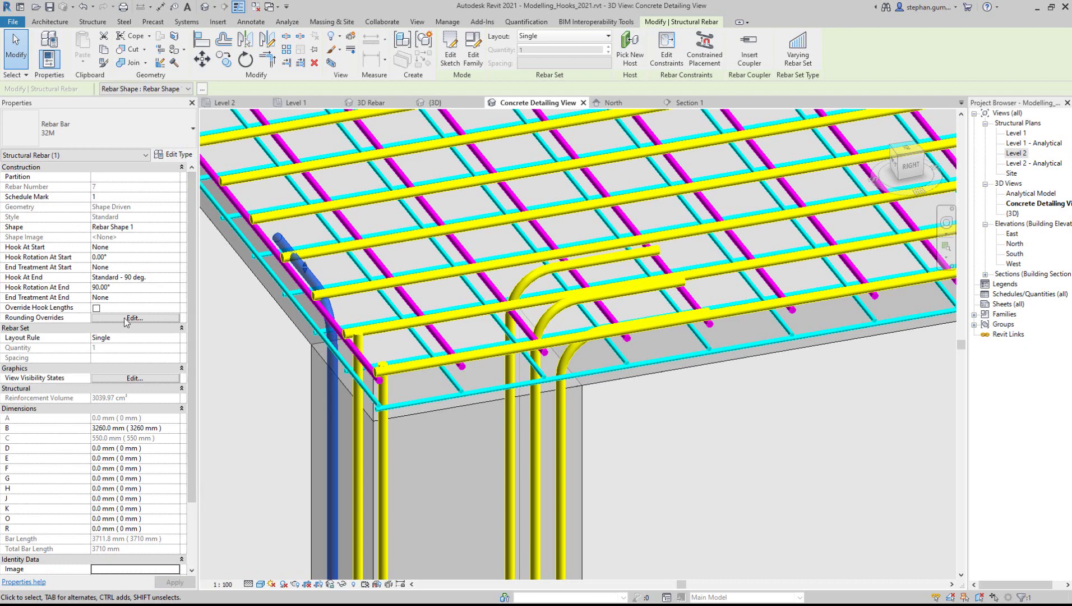
- Set the hook at the end of the selected column bar back to None and deselect the bar
{"action": "left_click", "coordinate": [160, 279]}
{"action": "left_click", "coordinate": [175, 278]}
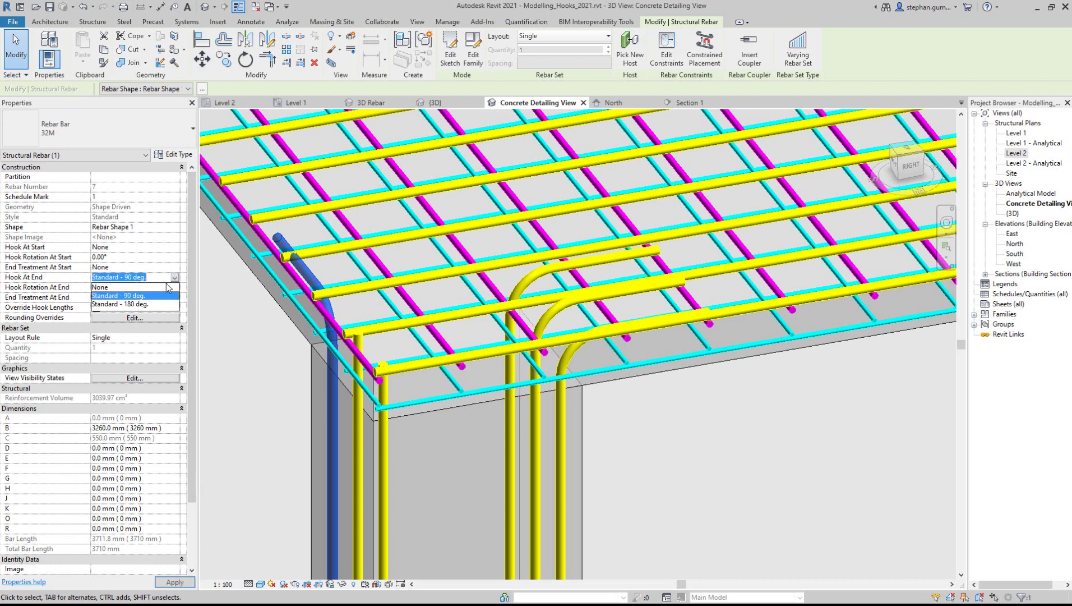
{"action": "key", "text": "Return"}
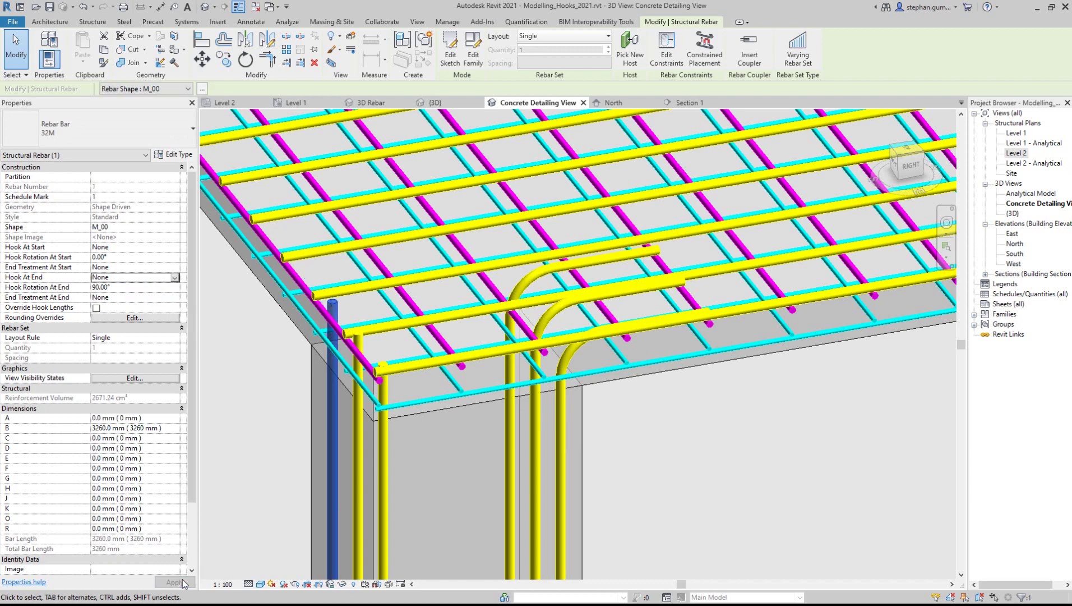
{"action": "key", "text": "Escape"}
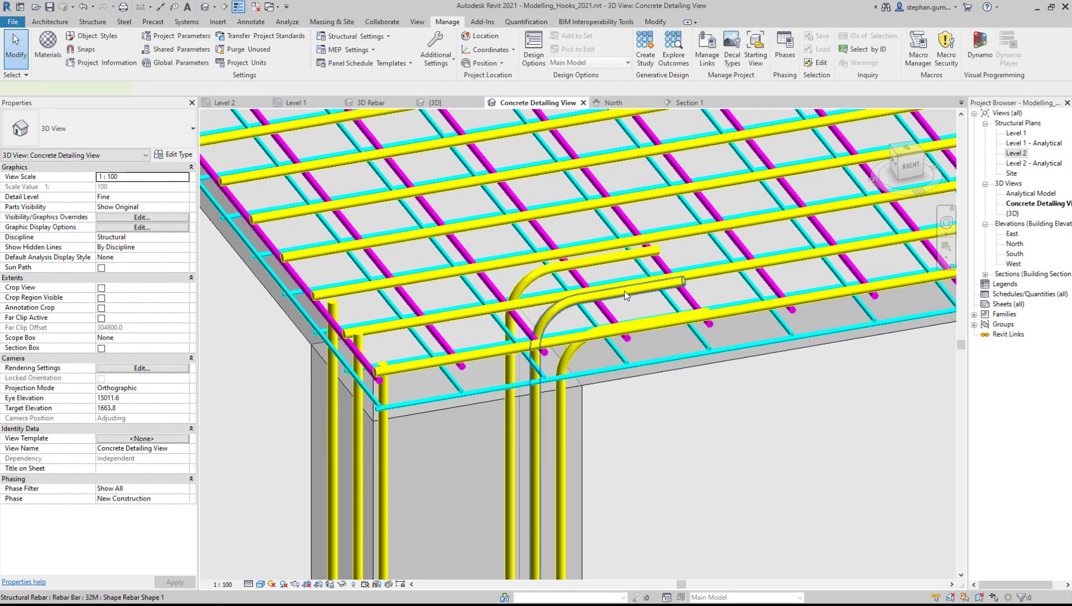
- Examine the rebar hook lengths defined in the 32M type of the middle hooked column bar
{"action": "left_click", "coordinate": [626, 295]}
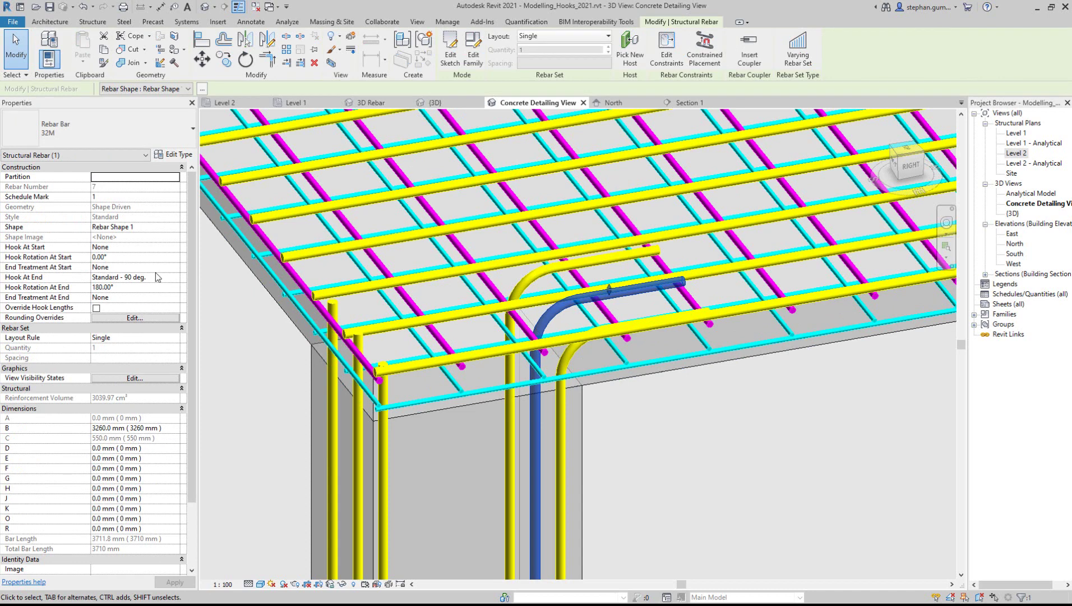
{"action": "left_click", "coordinate": [174, 156]}
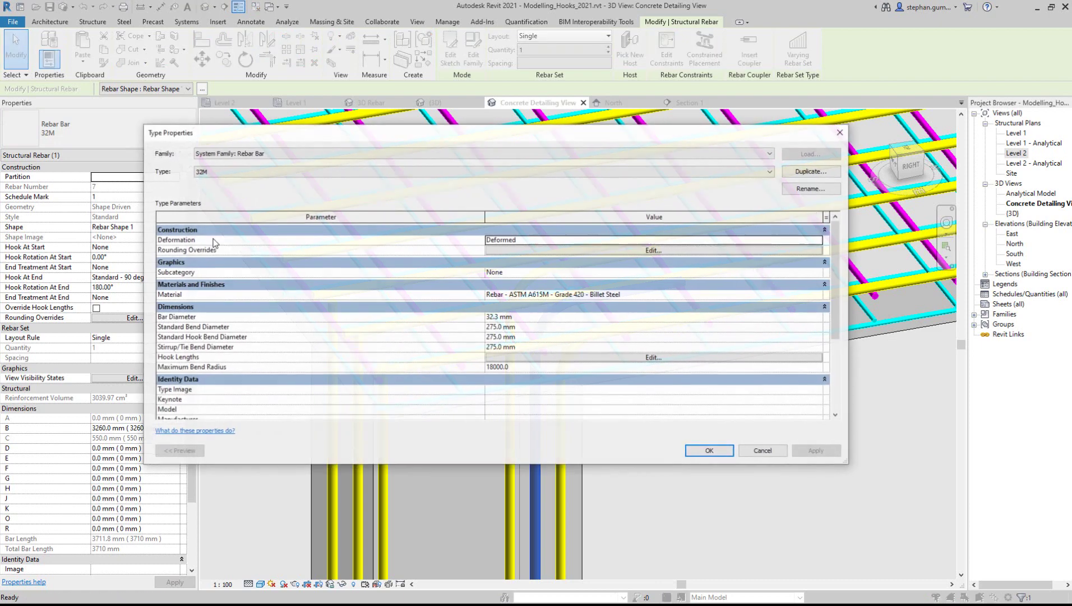
{"action": "left_click", "coordinate": [634, 359]}
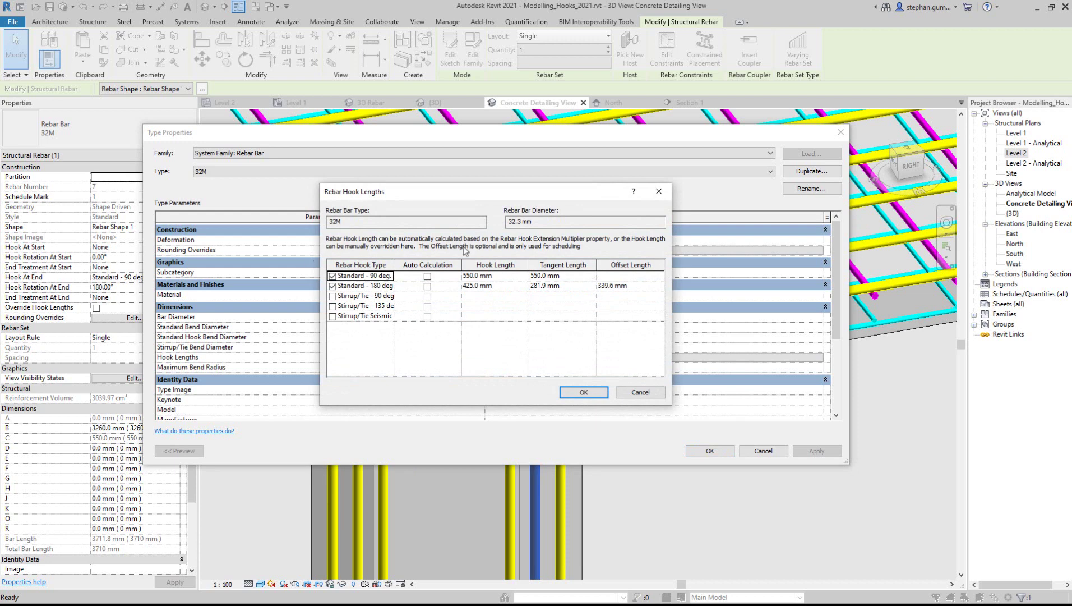
{"action": "left_click_drag", "start_coordinate": [392, 265], "coordinate": [421, 265]}
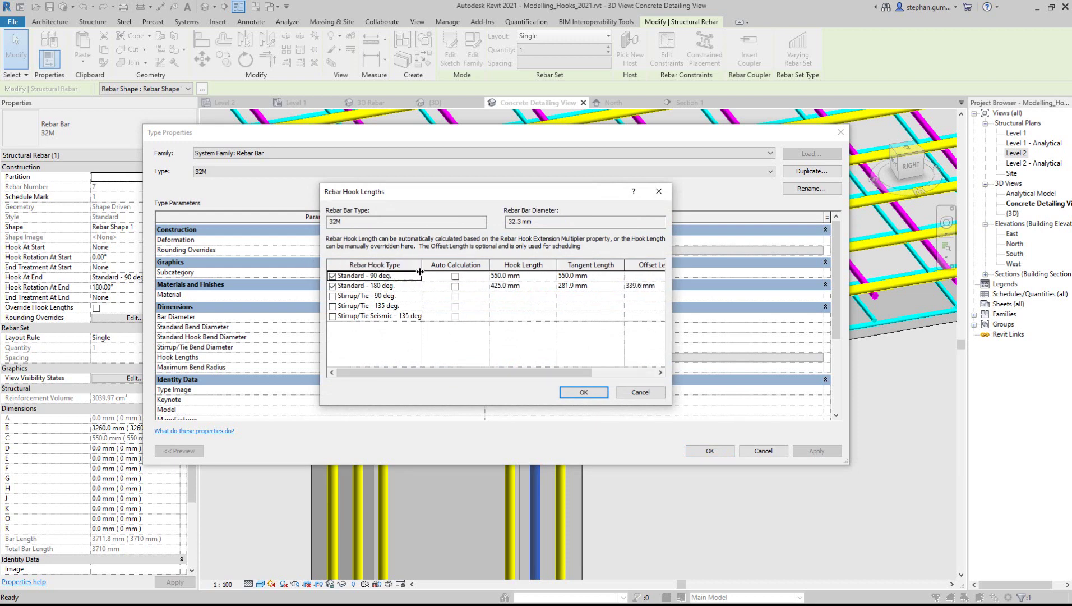
{"action": "left_click", "coordinate": [583, 393]}
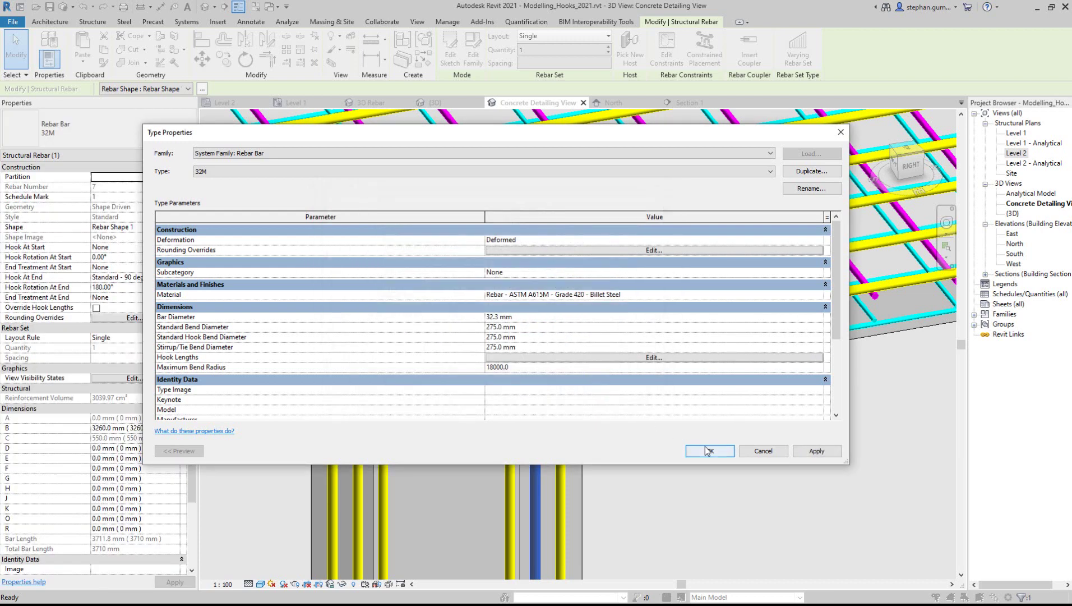
{"action": "left_click", "coordinate": [709, 450]}
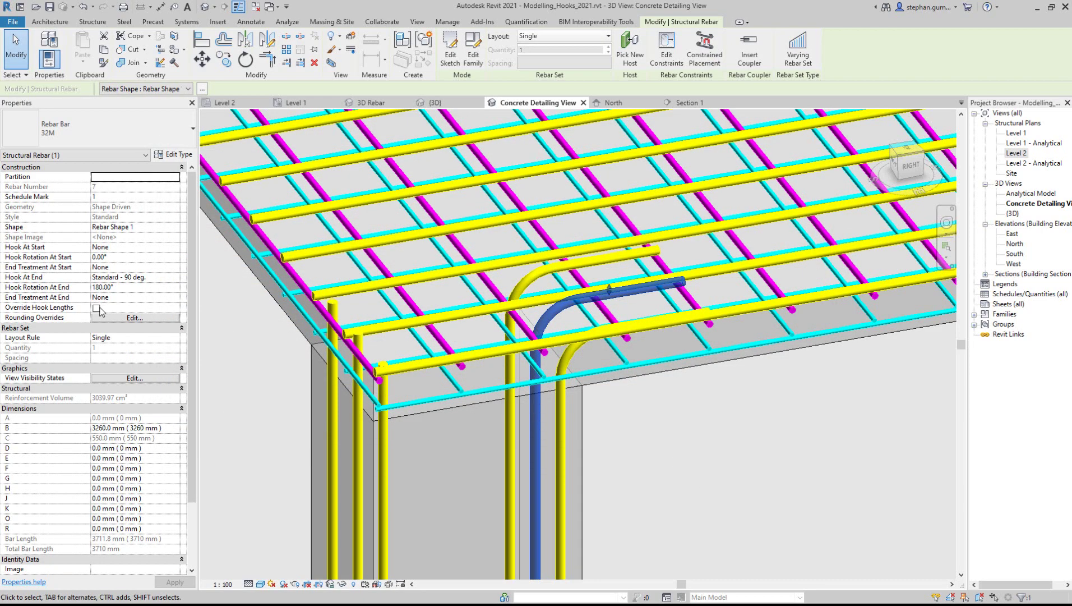
- Override the hook lengths of the selected middle column bar, set its dimension C to 1200 mm, and deselect the bar
{"action": "left_click", "coordinate": [96, 308]}
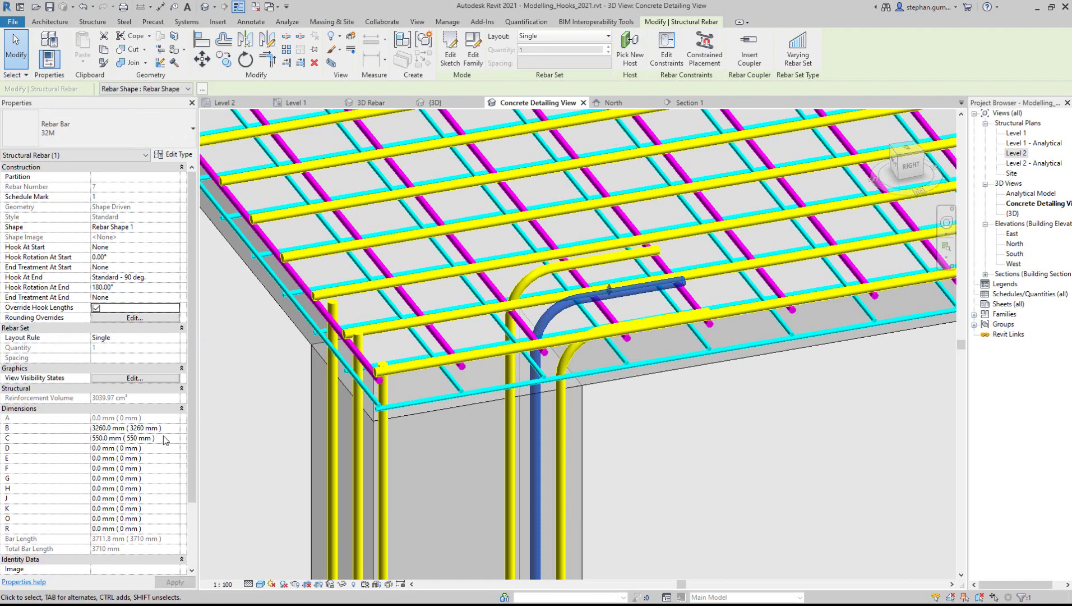
{"action": "type", "text": "1200"}
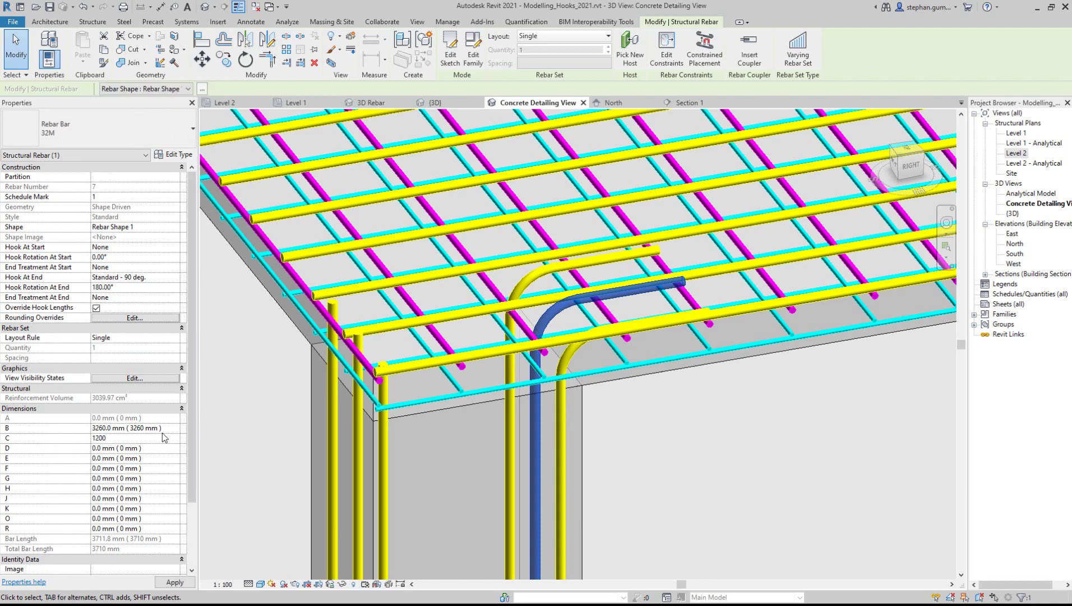
{"action": "key", "text": "Return"}
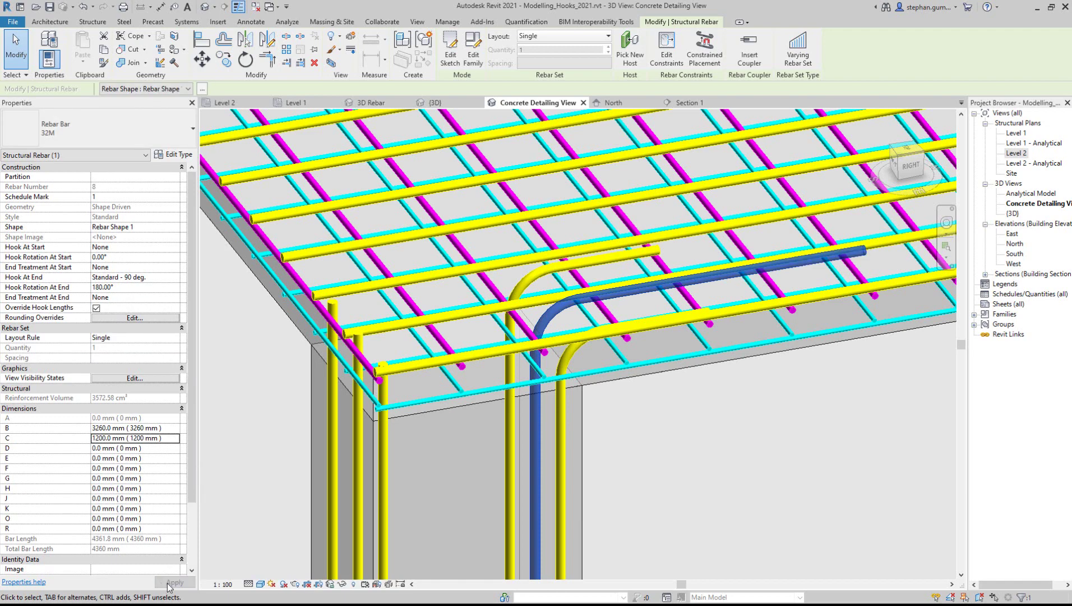
{"action": "key", "text": "Escape"}
{"action": "middle_click_drag", "start_coordinate": [728, 439], "coordinate": [681, 376], "text": "shift"}
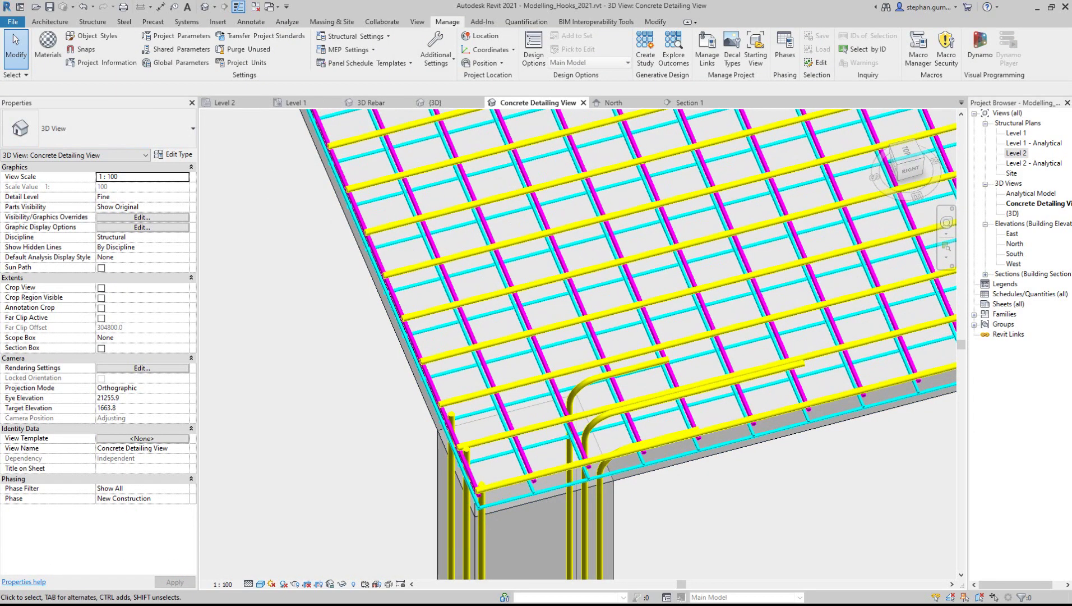
- Open the Section 1 view from its section marker in the North elevation
{"action": "middle_click_drag", "start_coordinate": [757, 347], "coordinate": [420, 353], "text": "shift"}
{"action": "scroll", "coordinate": [500, 378], "scroll_direction": "down", "scroll_amount": 5}
{"action": "scroll", "coordinate": [596, 390], "scroll_direction": "up", "scroll_amount": 5}
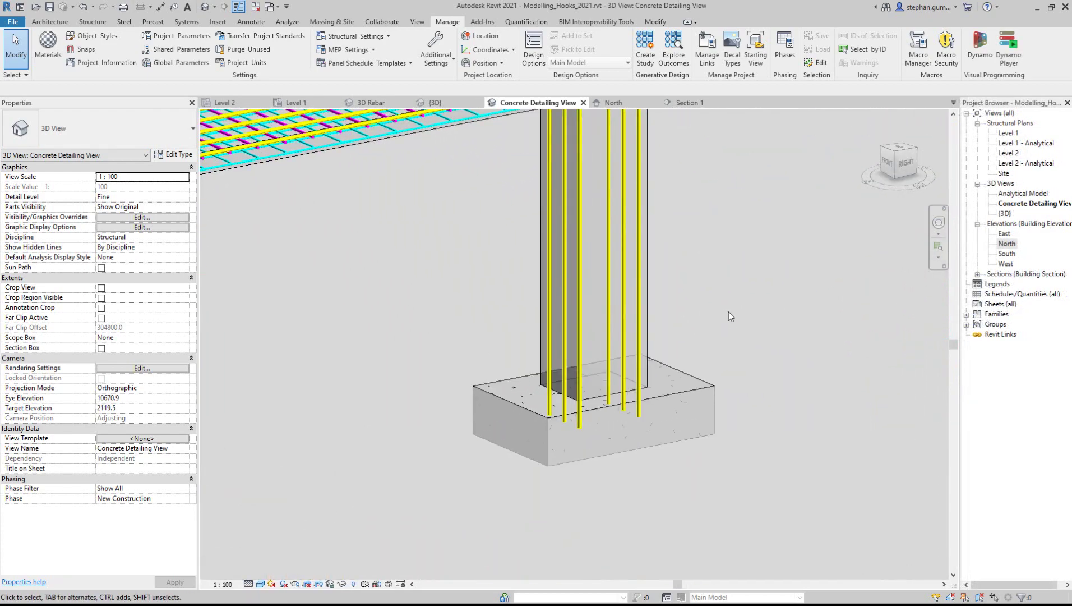
{"action": "left_click", "coordinate": [637, 109]}
{"action": "right_click", "coordinate": [573, 372]}
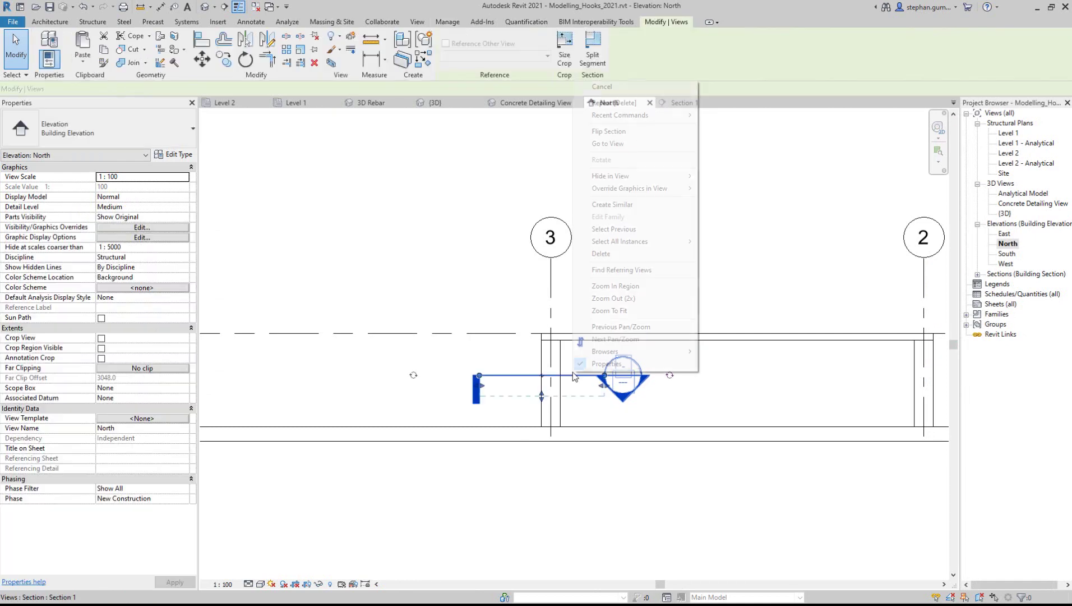
{"action": "left_click", "coordinate": [608, 143]}
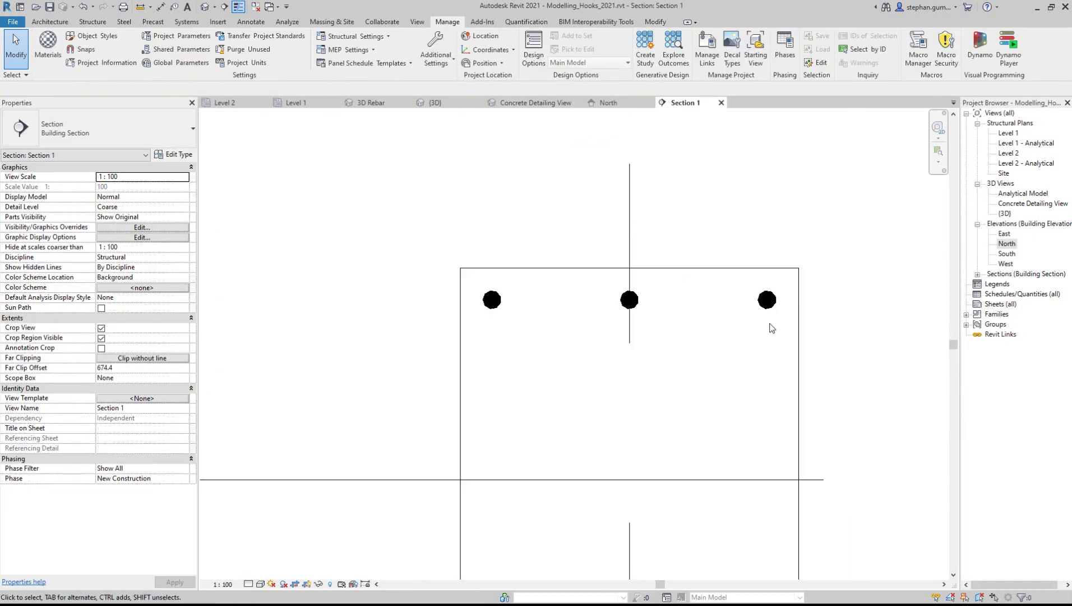
- Place two 22M bars of shape M_00 in the column section, one beside each 32M corner bar along the upper face
{"action": "left_click", "coordinate": [93, 22]}
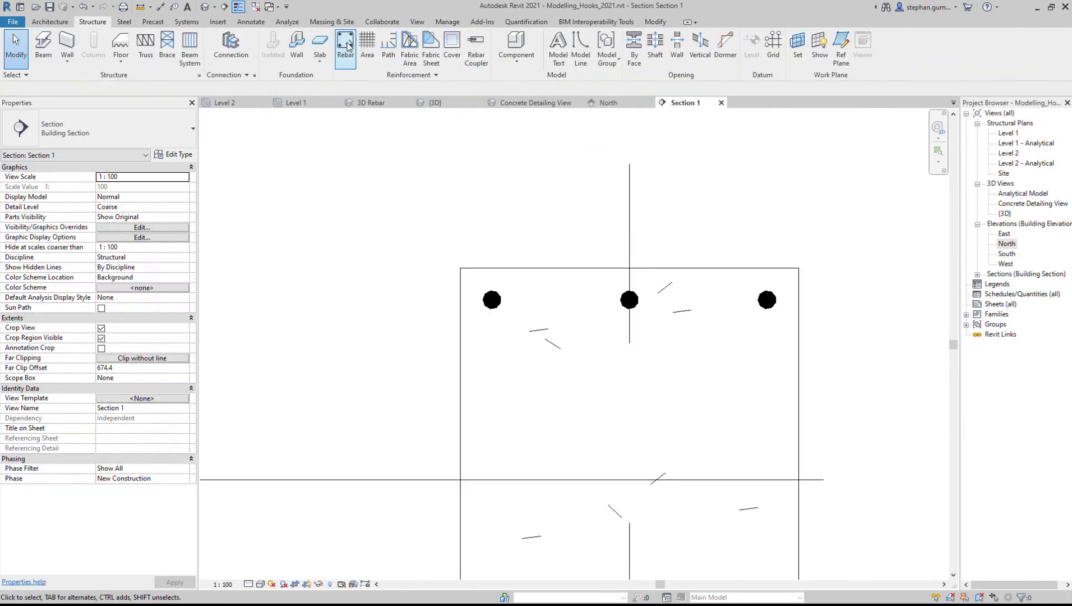
{"action": "left_click", "coordinate": [346, 49]}
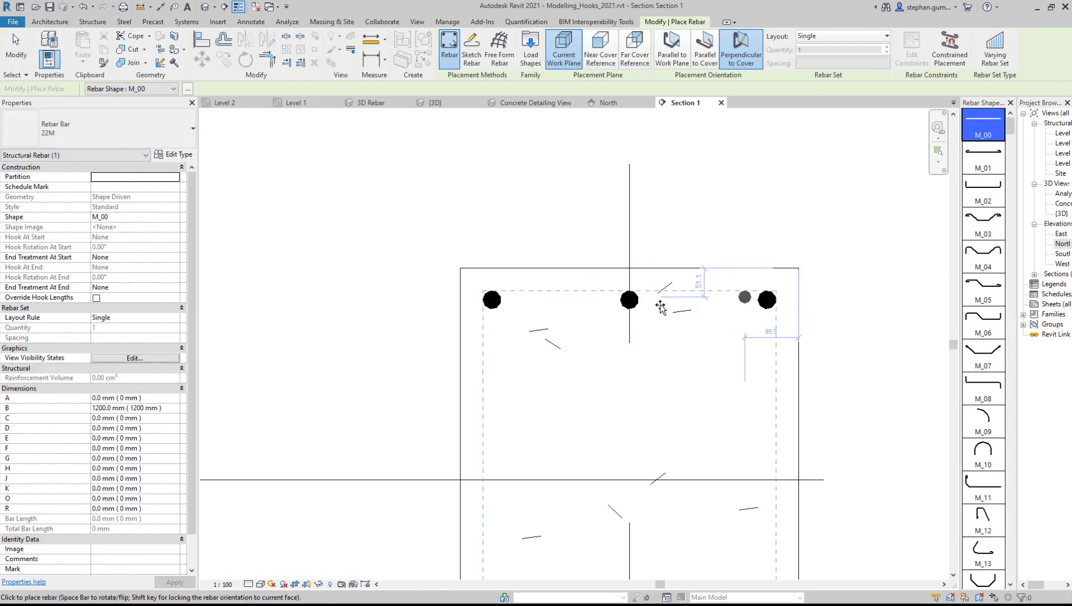
{"action": "left_click", "coordinate": [512, 296]}
{"action": "right_click", "coordinate": [570, 316]}
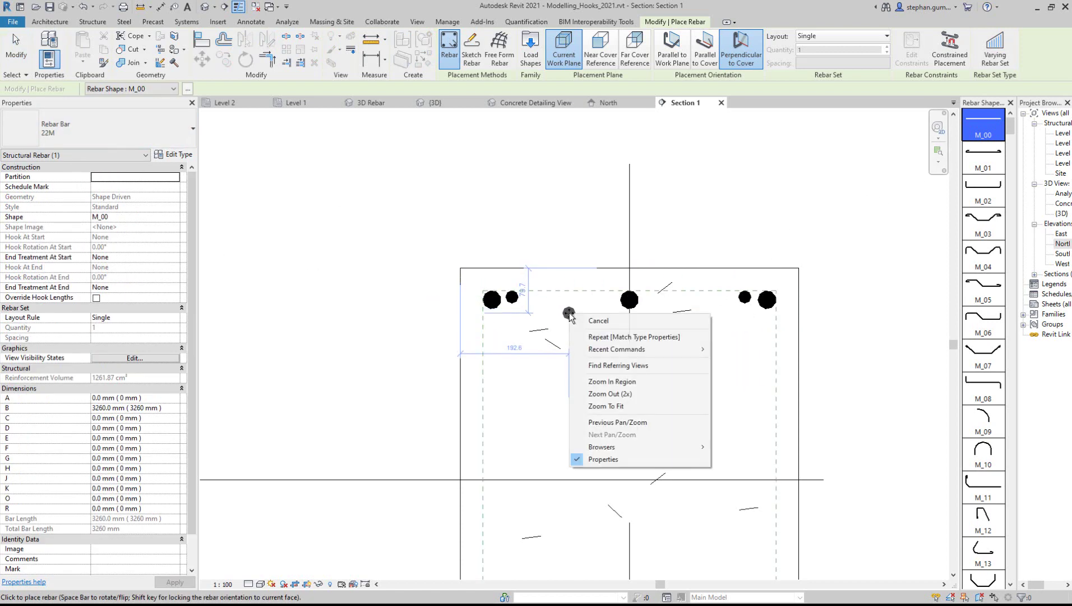
{"action": "left_click", "coordinate": [597, 320]}
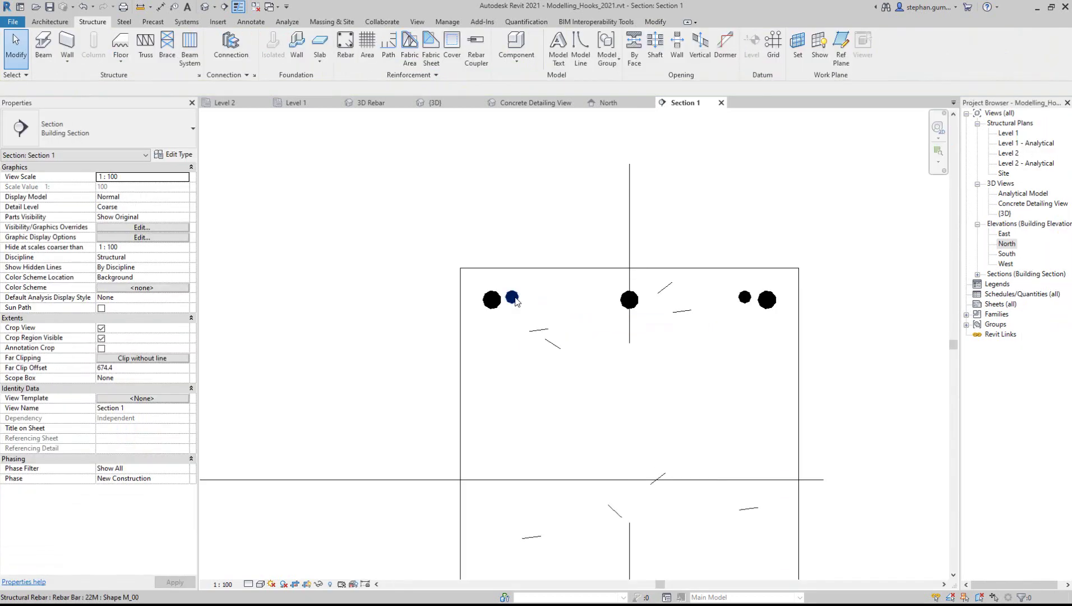
- Constrain the bar plane of the upper-left 22M bar to the adjacent 32M corner bar
{"action": "double_click", "coordinate": [513, 299]}
{"action": "scroll", "coordinate": [512, 284], "scroll_direction": "up", "scroll_amount": 3}
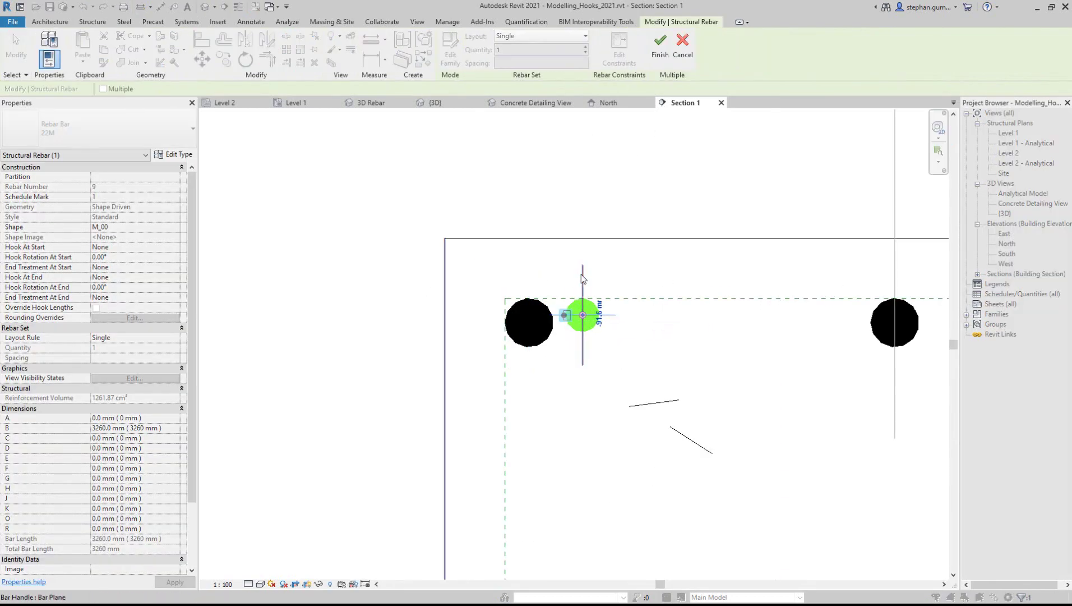
{"action": "left_click", "coordinate": [583, 278]}
{"action": "left_click", "coordinate": [532, 310]}
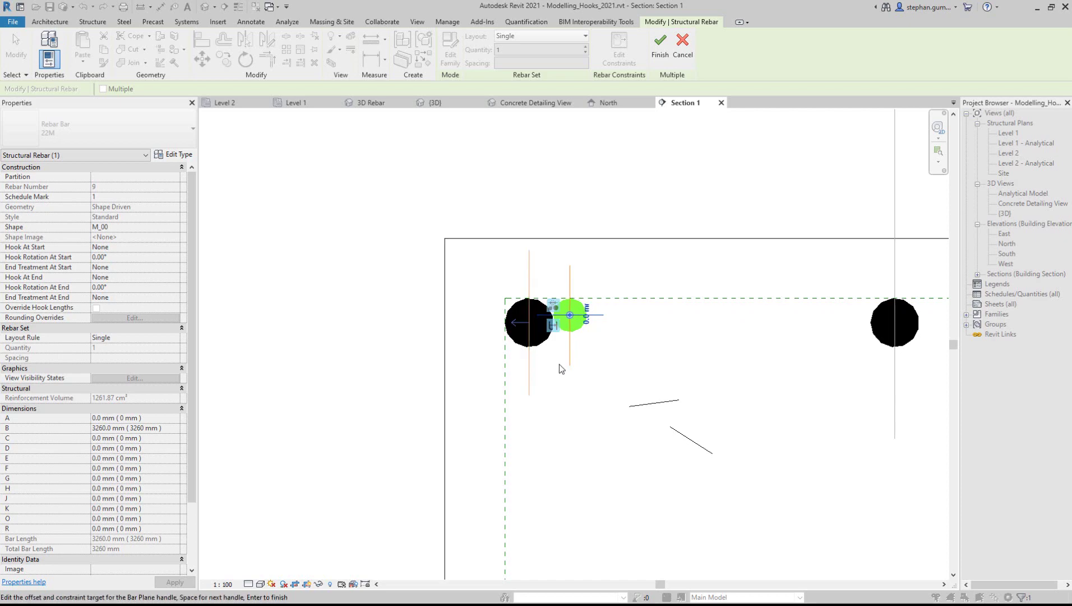
{"action": "left_click", "coordinate": [660, 45]}
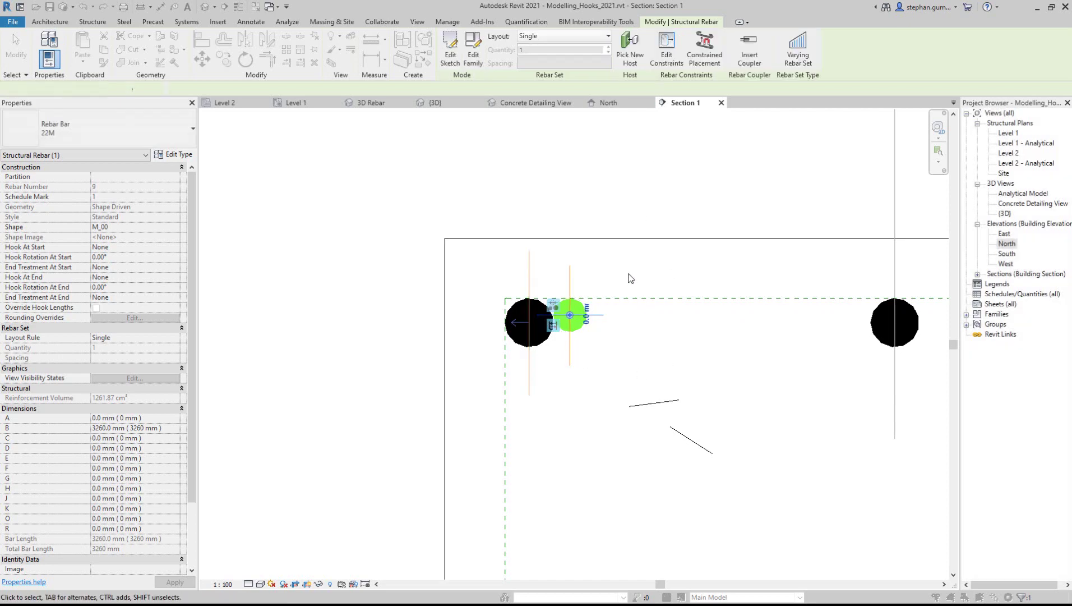
- Constrain the bar plane of the upper-right 22M bar to the 32M corner bar next to it and deselect the bar
{"action": "scroll", "coordinate": [591, 330], "scroll_direction": "down", "scroll_amount": 3}
{"action": "scroll", "coordinate": [592, 331], "scroll_direction": "up", "scroll_amount": 3}
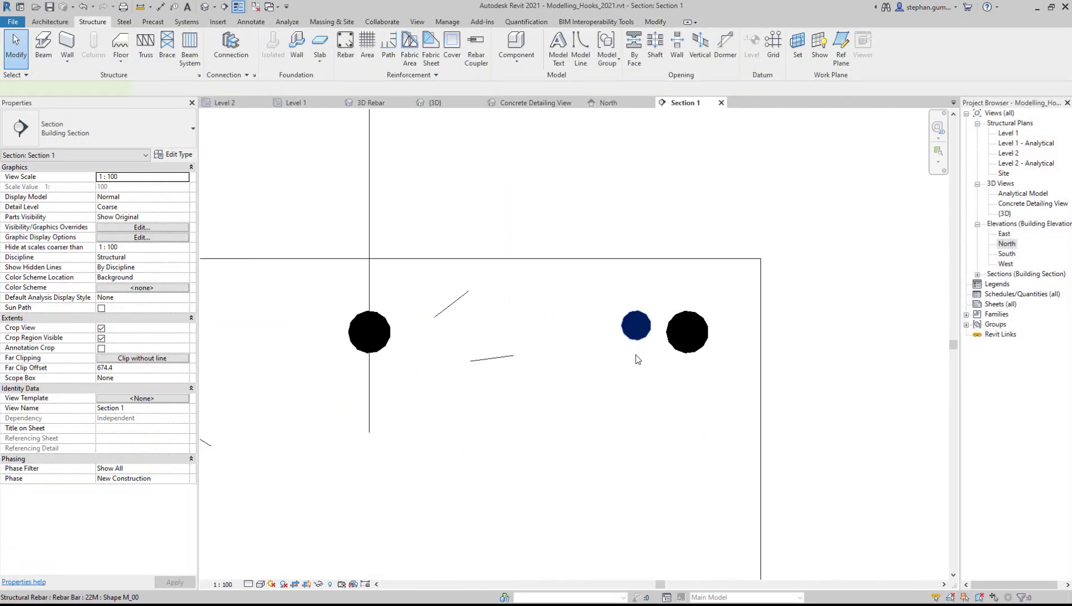
{"action": "left_click", "coordinate": [636, 326]}
{"action": "left_click", "coordinate": [666, 44]}
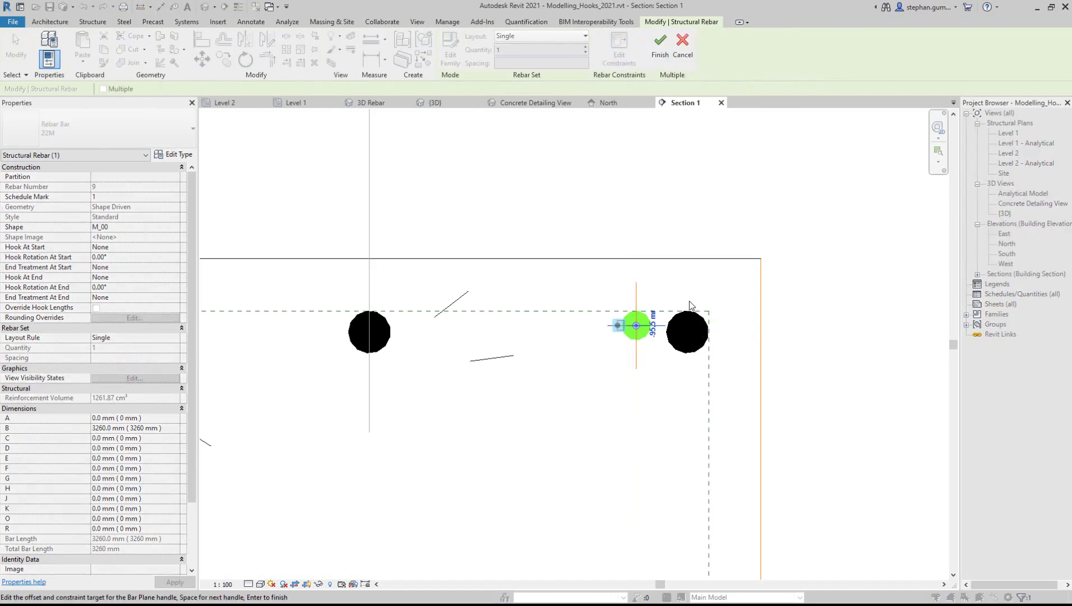
{"action": "left_click", "coordinate": [687, 323]}
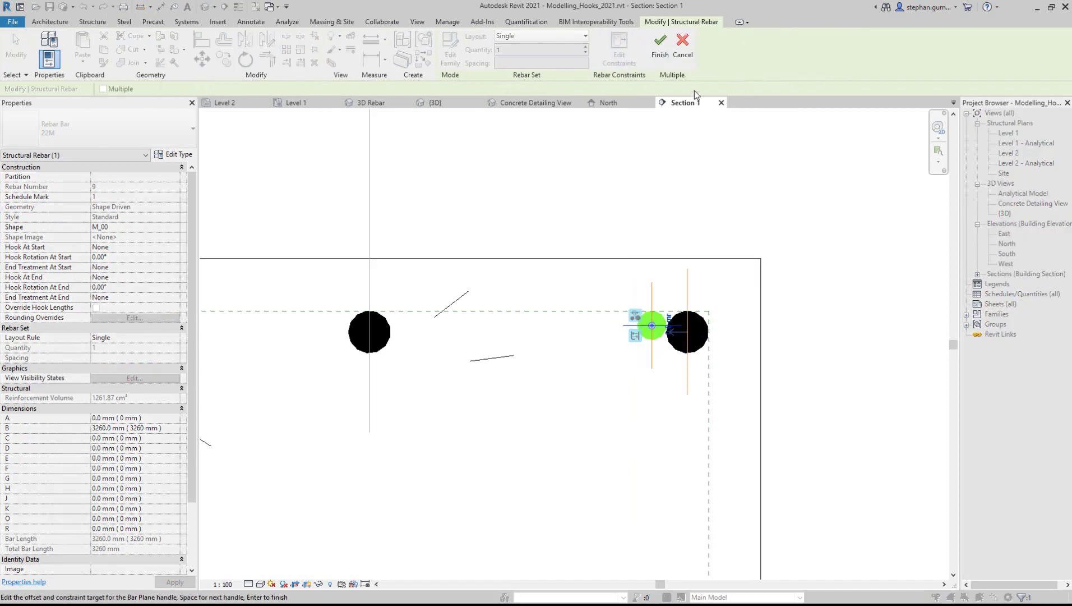
{"action": "left_click", "coordinate": [660, 47]}
{"action": "left_click", "coordinate": [827, 326]}
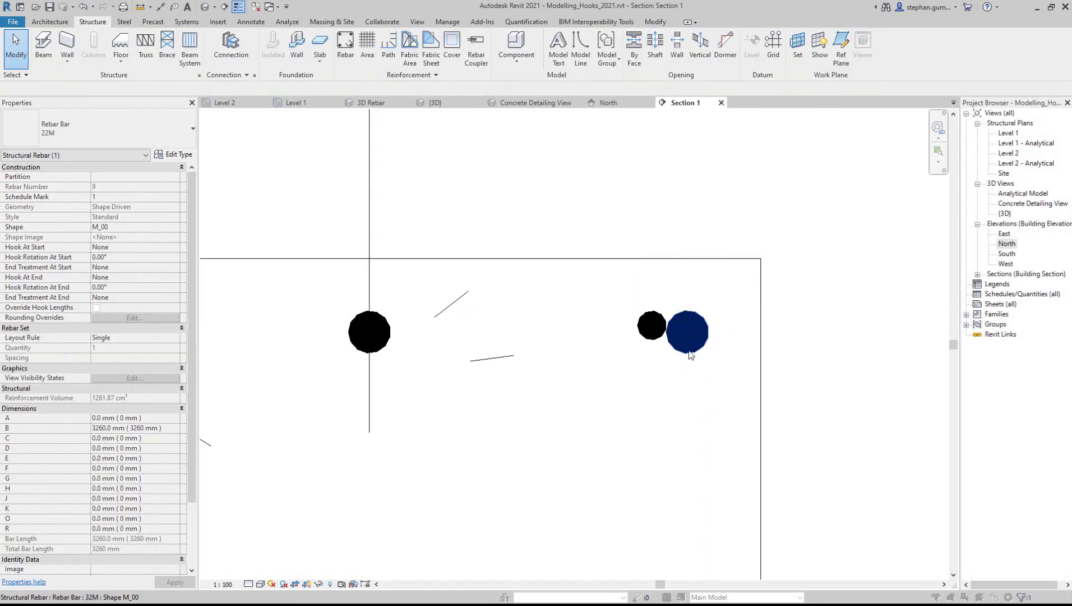
- Try bar plane constraint offsets of 20 mm and -50 mm on the upper-right 32M corner bar
{"action": "left_click", "coordinate": [688, 331]}
{"action": "left_click", "coordinate": [665, 48]}
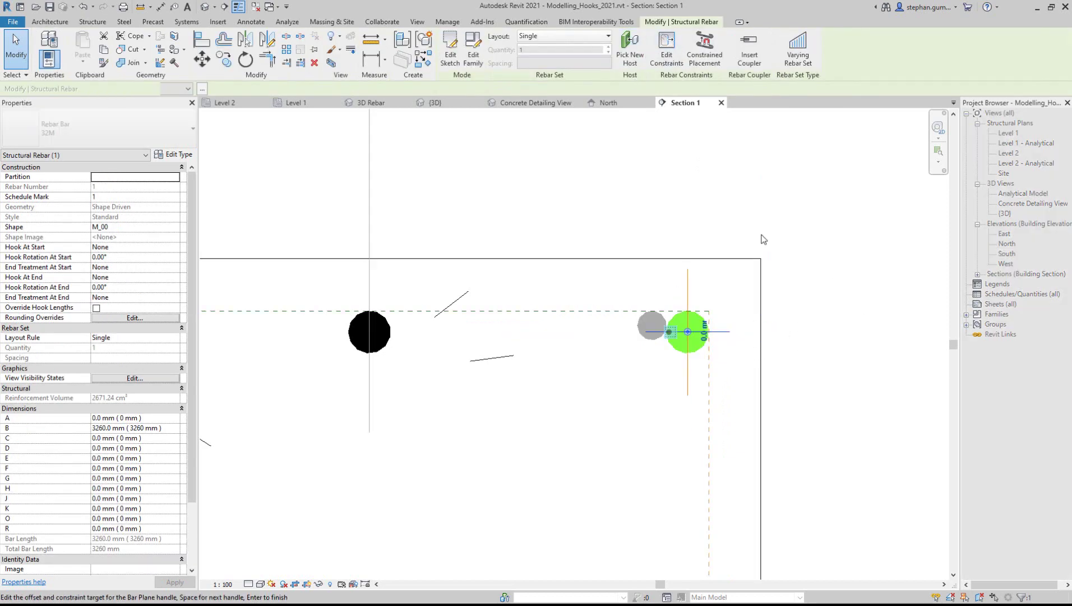
{"action": "type", "text": "20"}
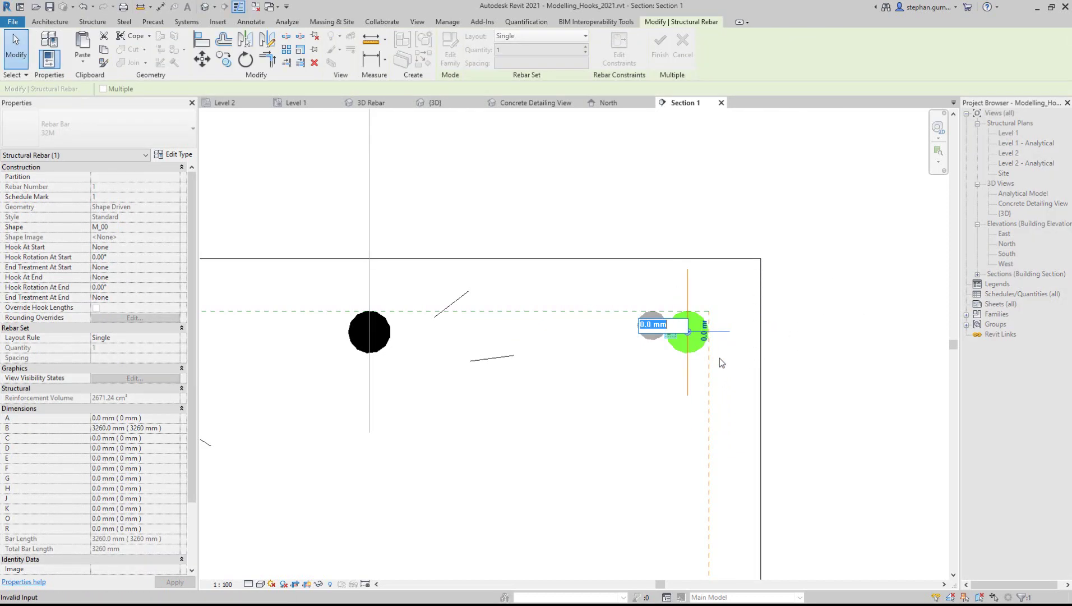
{"action": "key", "text": "Return"}
{"action": "left_click", "coordinate": [730, 335]}
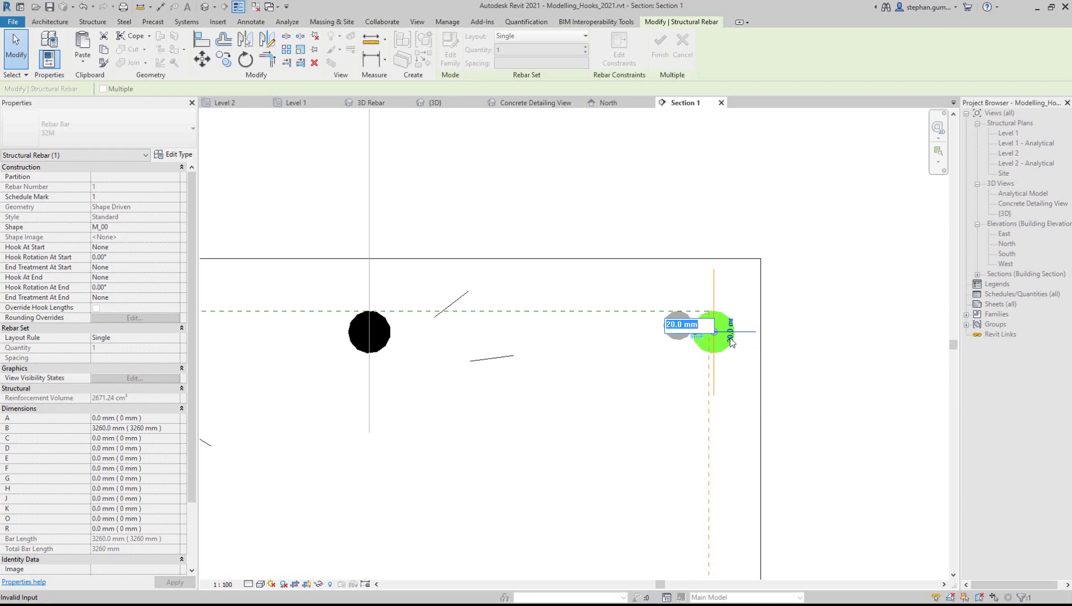
{"action": "type", "text": "-50"}
{"action": "key", "text": "Return"}
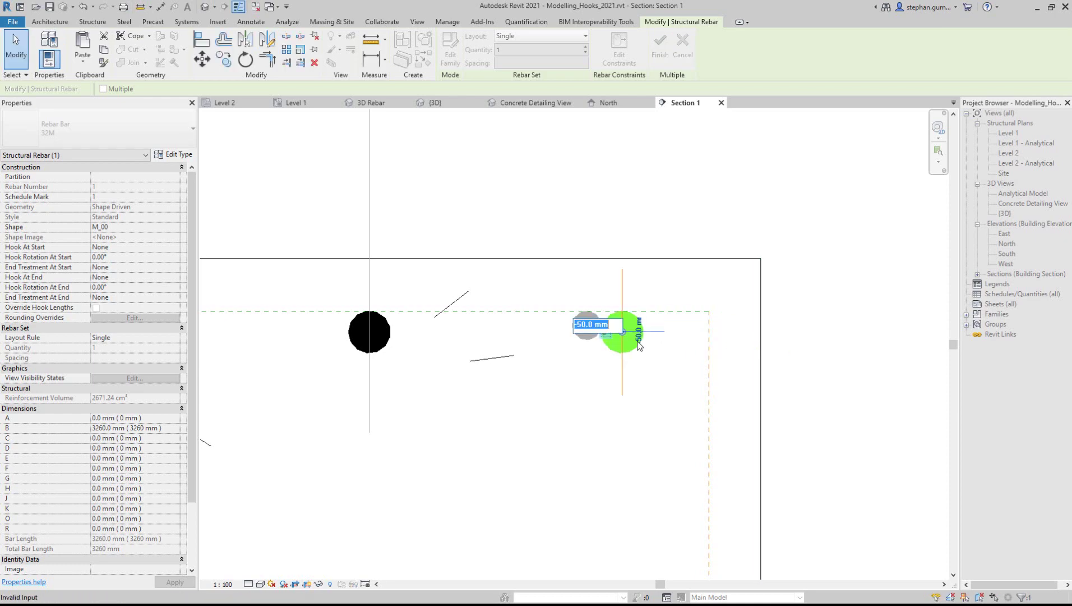
{"action": "left_click", "coordinate": [665, 47]}
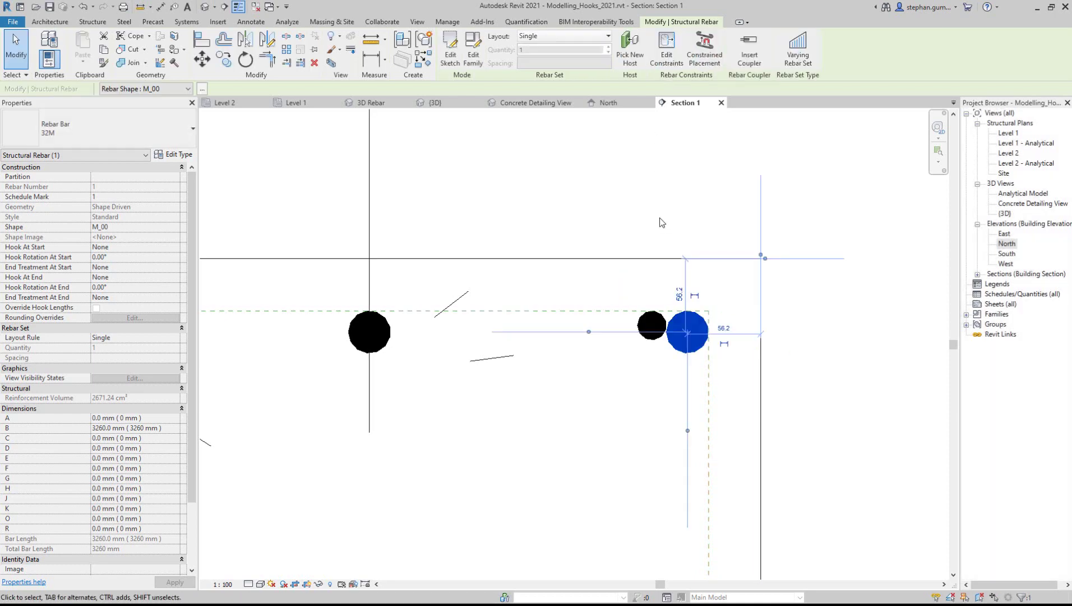
{"action": "left_click", "coordinate": [662, 234]}
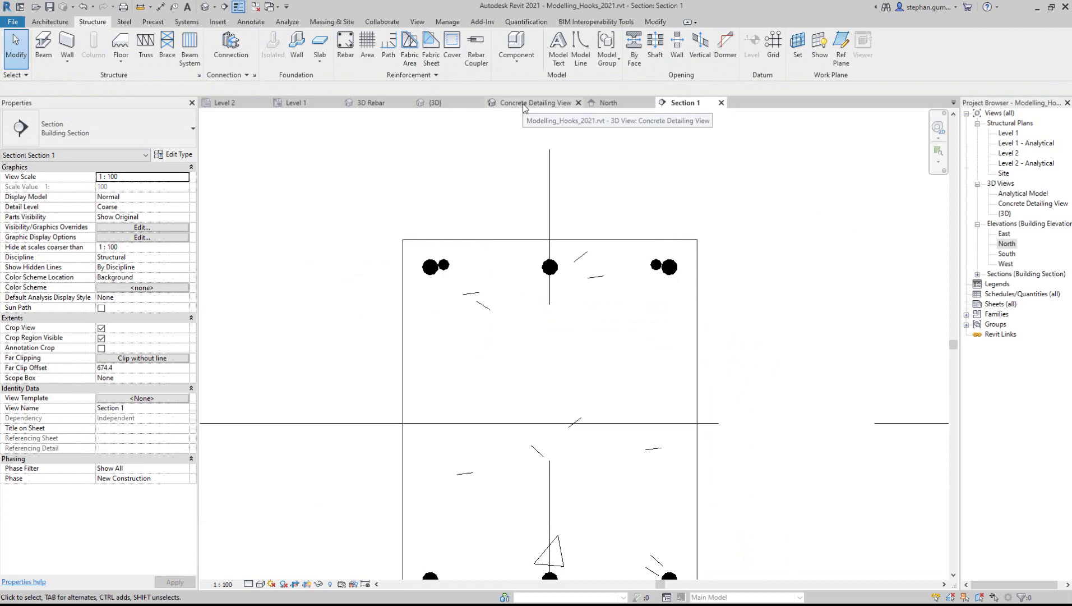
- Run the Dynamo script Set Rebar To Obscured In View for the column above the footing in the Concrete Detailing View
{"action": "left_click", "coordinate": [515, 106]}
{"action": "scroll", "coordinate": [616, 413], "scroll_direction": "up", "scroll_amount": 3}
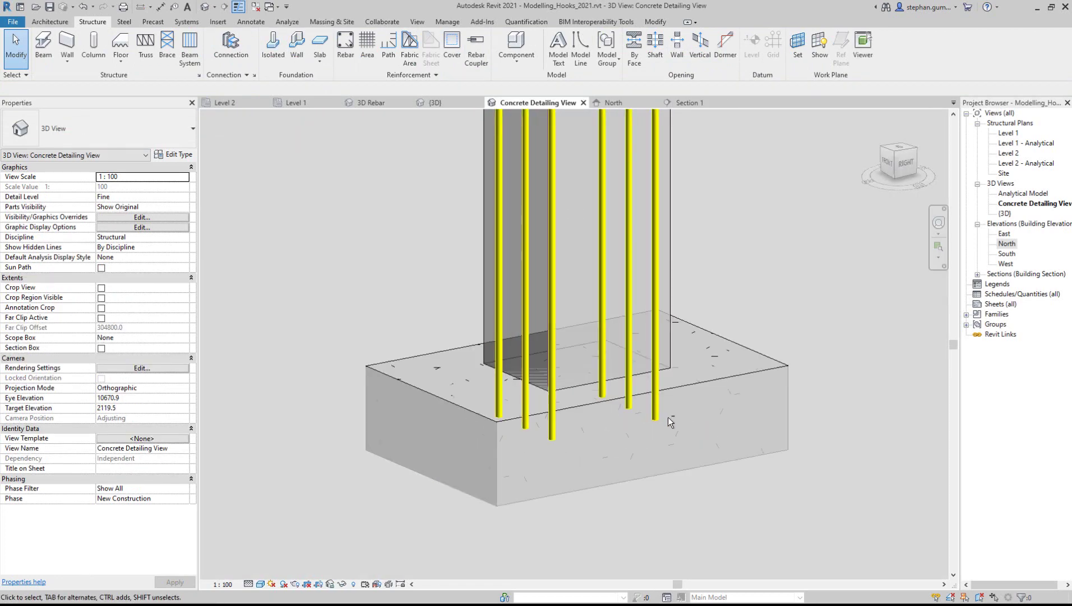
{"action": "middle_click_drag", "start_coordinate": [712, 424], "coordinate": [588, 248], "text": "shift"}
{"action": "left_click", "coordinate": [709, 225]}
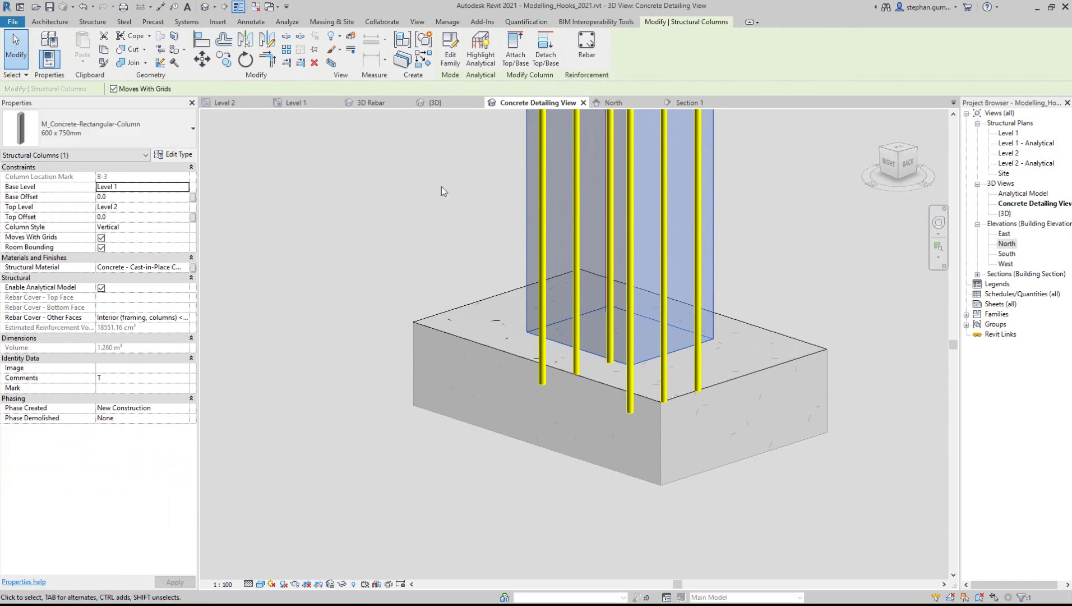
{"action": "left_click", "coordinate": [446, 21]}
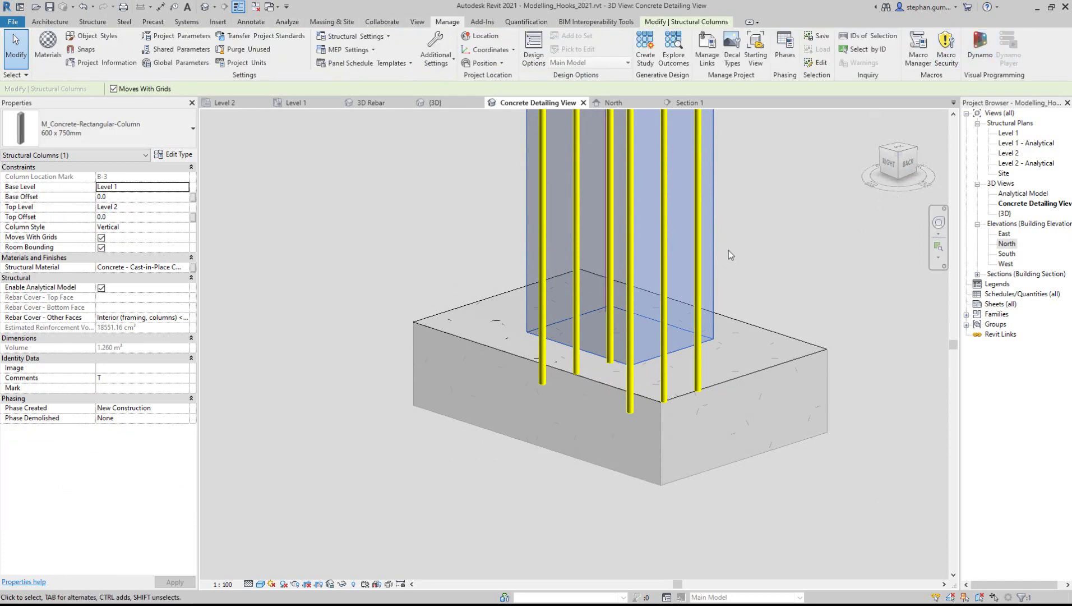
{"action": "scroll", "coordinate": [241, 418], "scroll_direction": "down", "scroll_amount": 3}
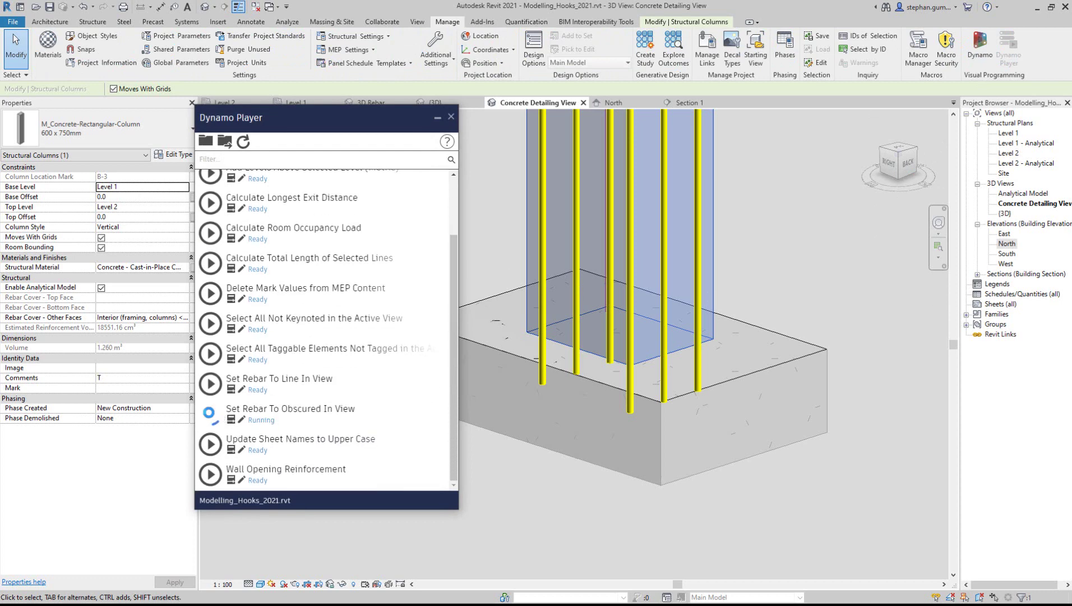
{"action": "left_click", "coordinate": [451, 117]}
{"action": "middle_click_drag", "start_coordinate": [489, 354], "coordinate": [674, 364], "text": "shift"}
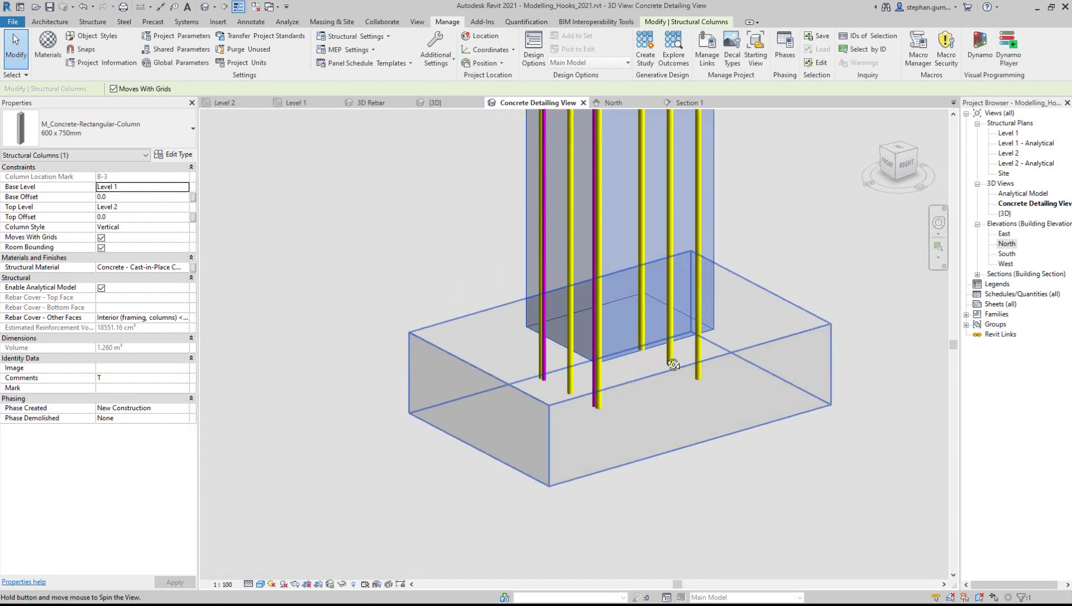
- Constrain the lower end of the front corner 32M column bar to the footing's top face with a 50 mm offset
{"action": "left_click", "coordinate": [600, 407]}
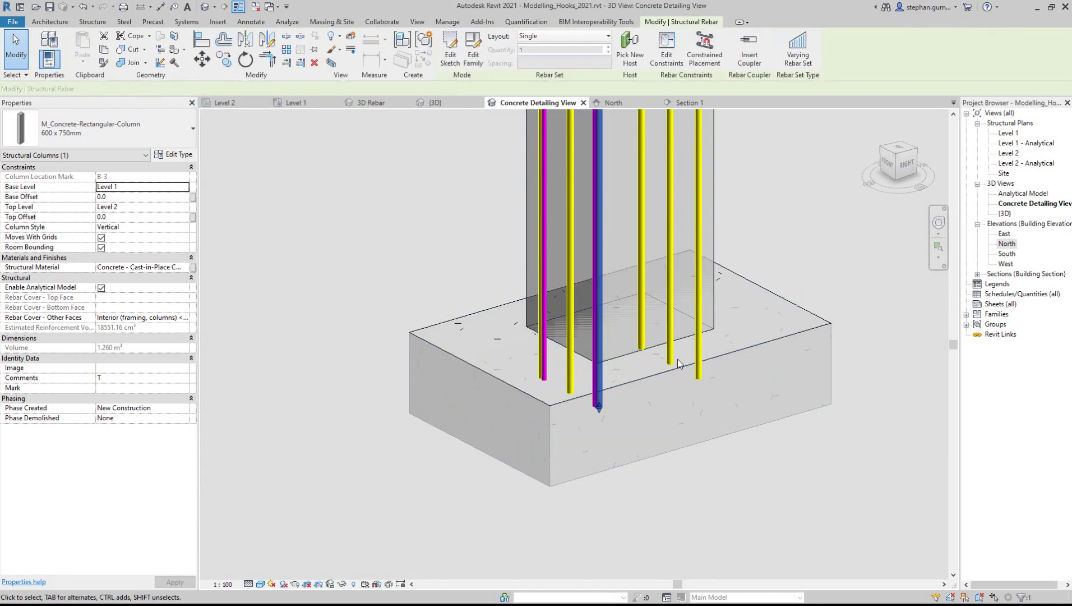
{"action": "double_click", "coordinate": [600, 409]}
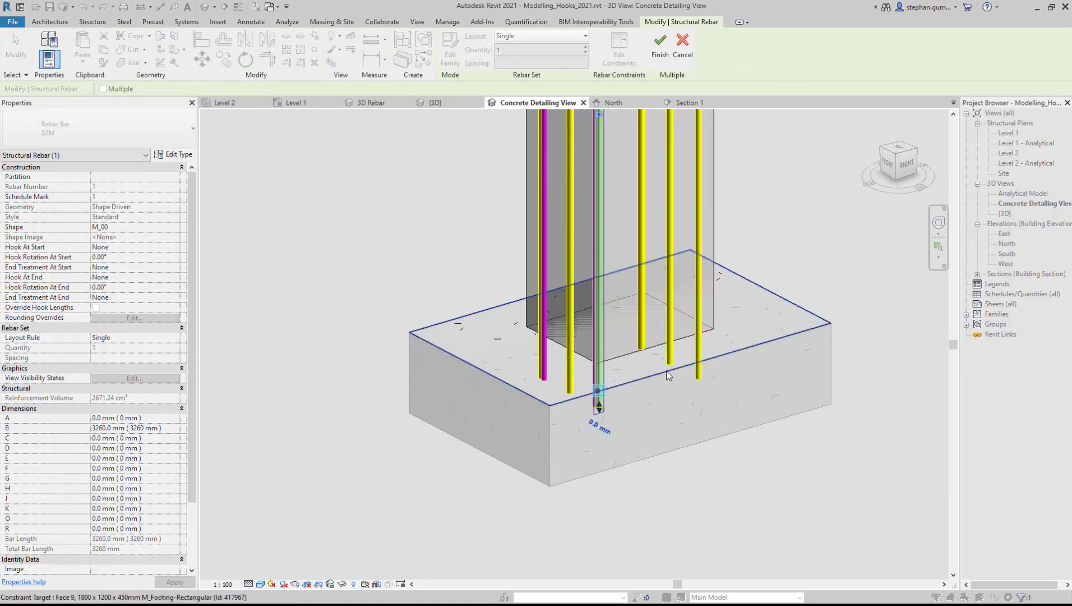
{"action": "left_click", "coordinate": [599, 405]}
{"action": "left_click", "coordinate": [602, 428]}
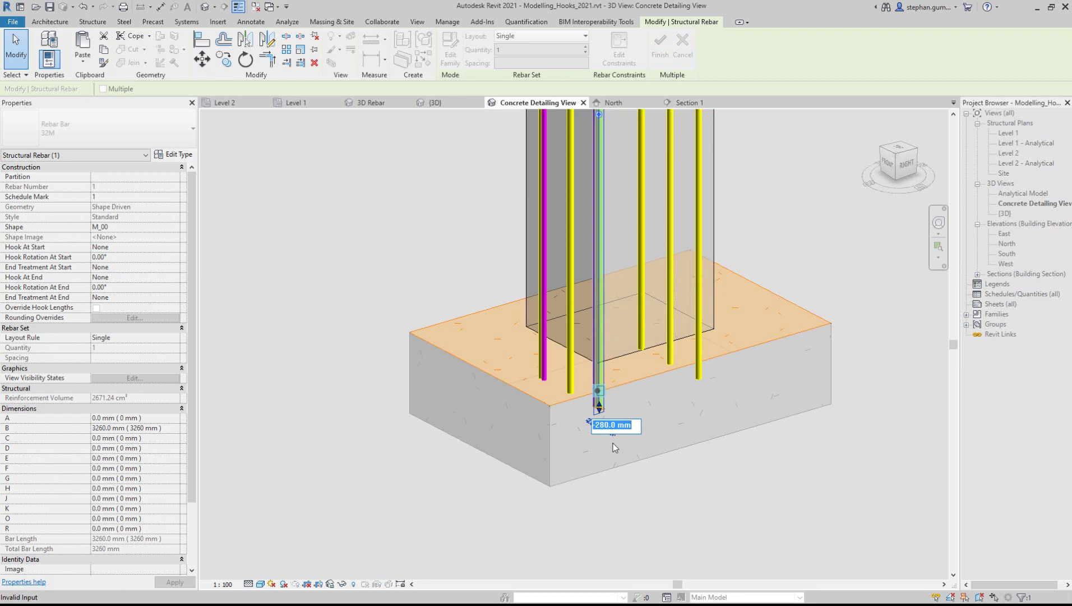
{"action": "type", "text": "50"}
{"action": "key", "text": "Return"}
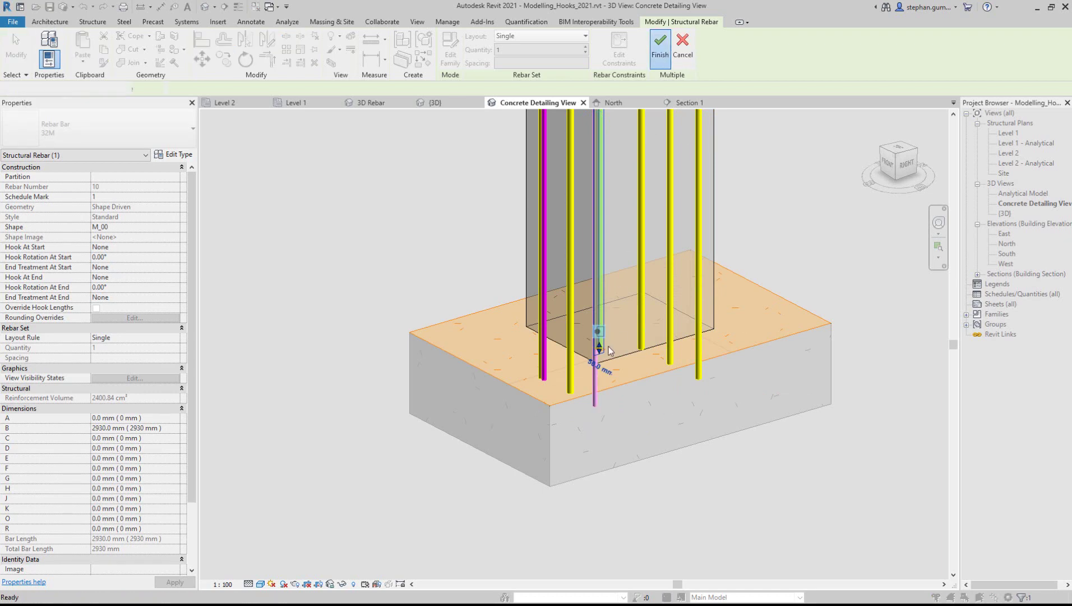
{"action": "left_click", "coordinate": [671, 61]}
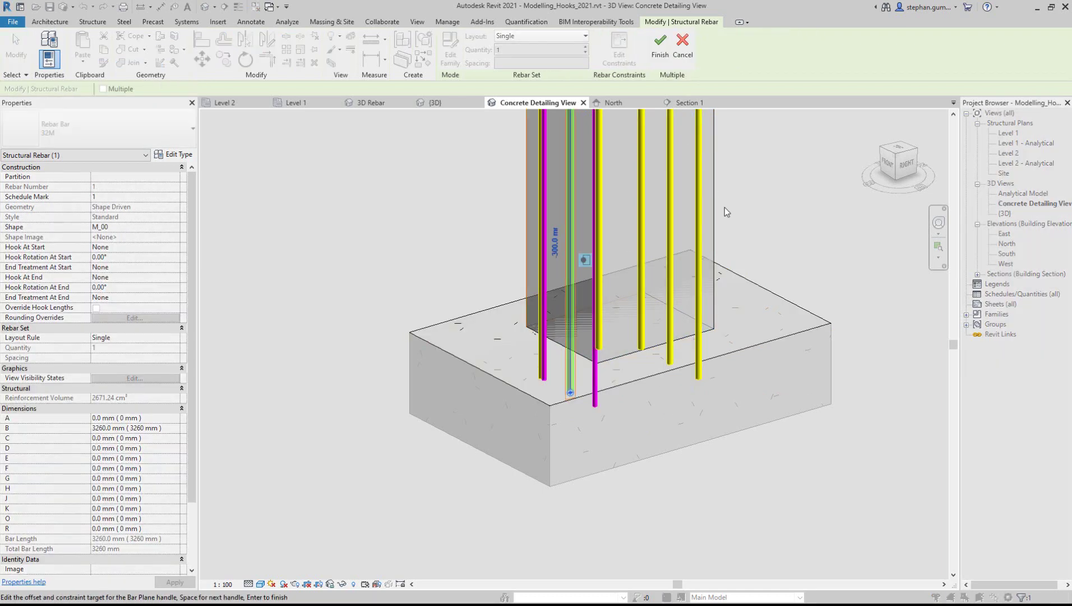
- Constrain the lower ends of the other two 32M bars along the column's front-left face to the footing top, offset 50 mm
{"action": "left_click", "coordinate": [570, 390]}
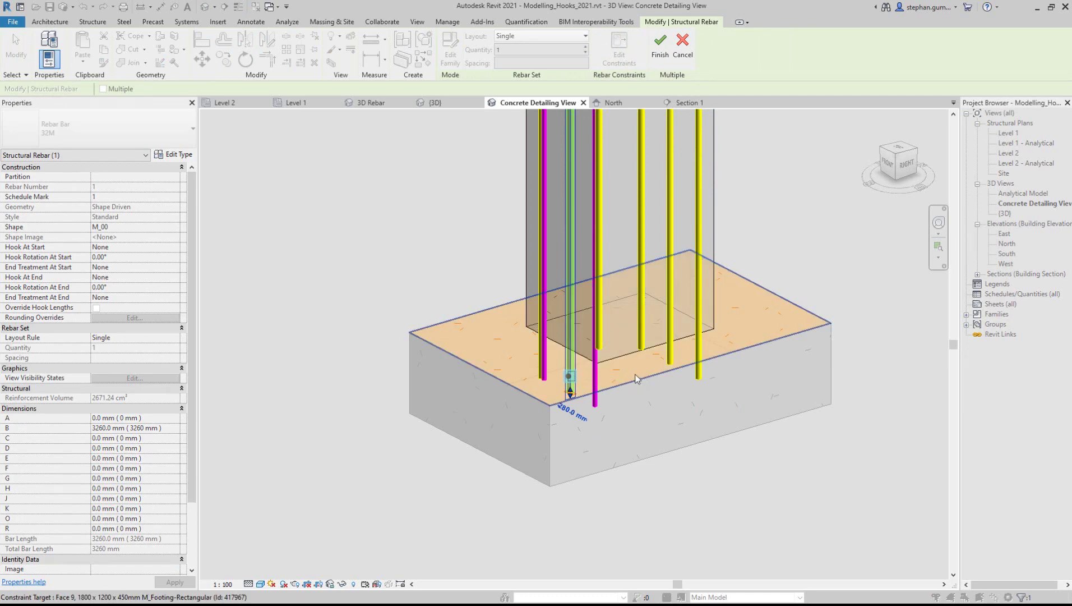
{"action": "left_click", "coordinate": [636, 377]}
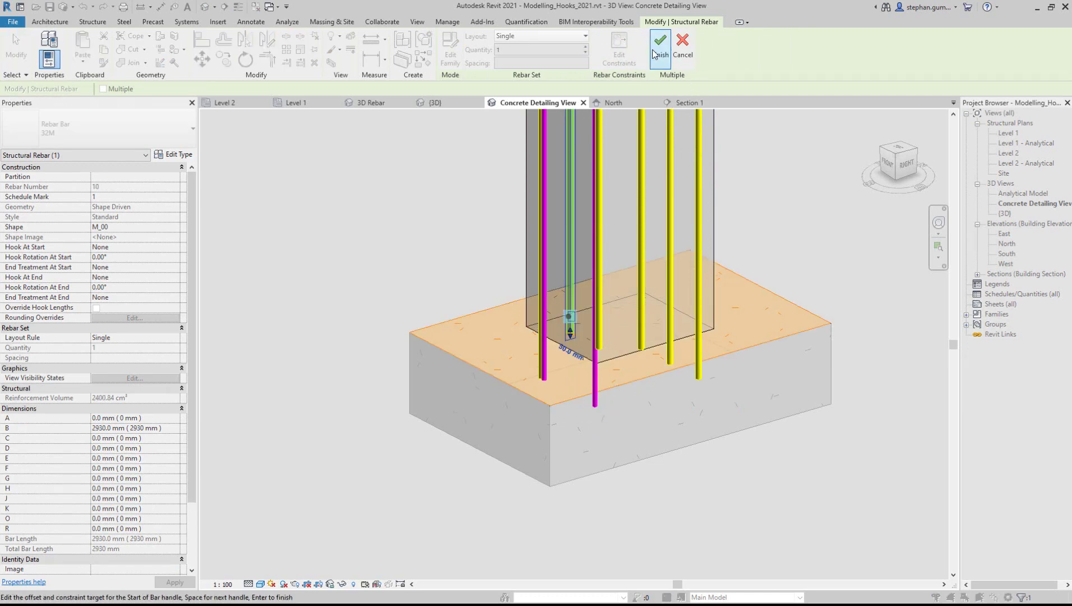
{"action": "left_click", "coordinate": [655, 53]}
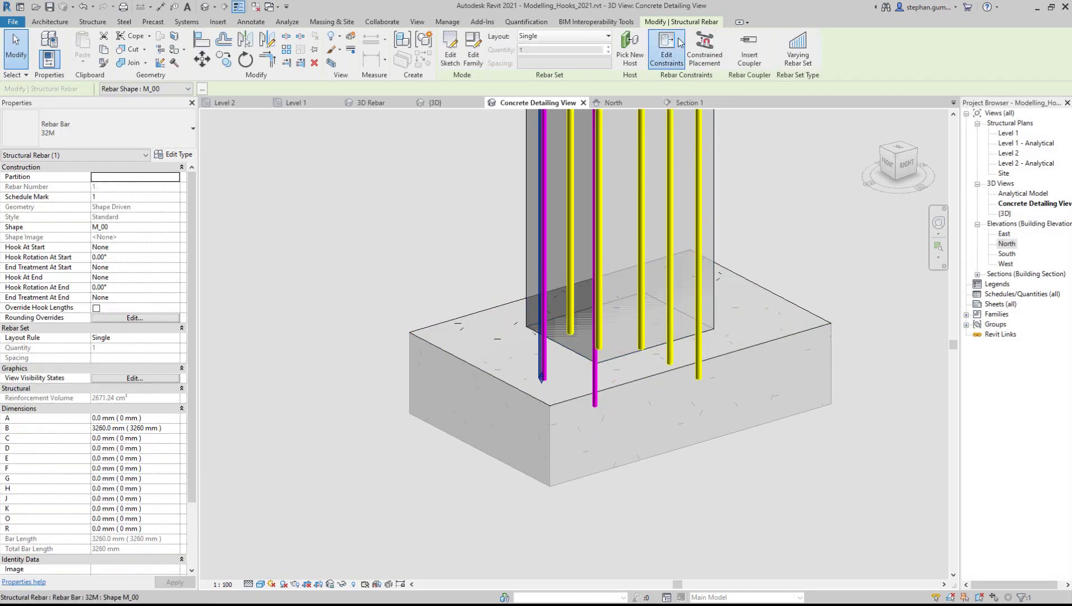
{"action": "left_click", "coordinate": [680, 43]}
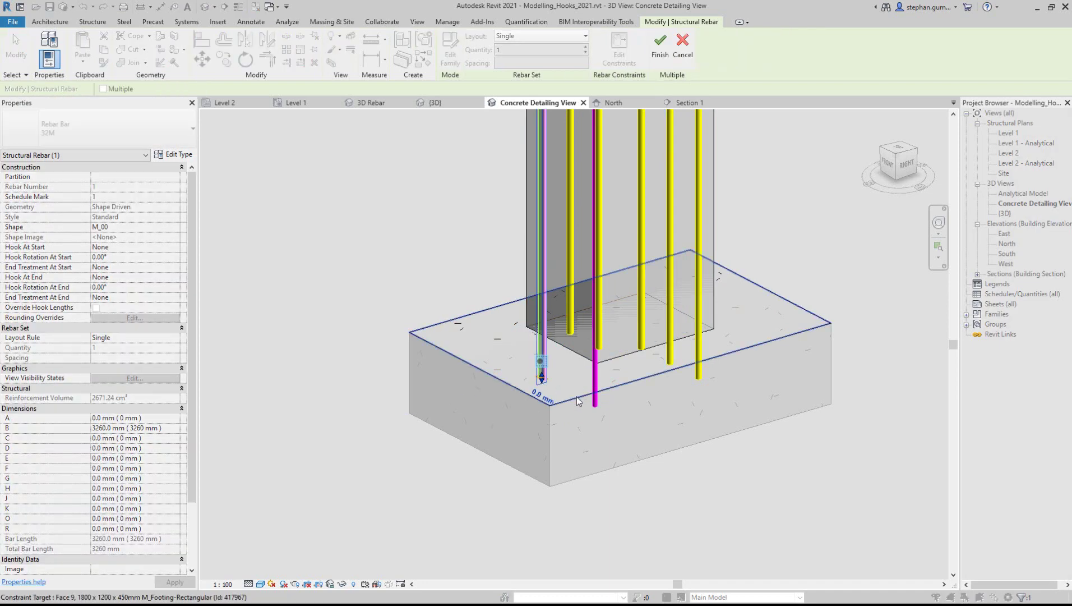
{"action": "left_click", "coordinate": [547, 397]}
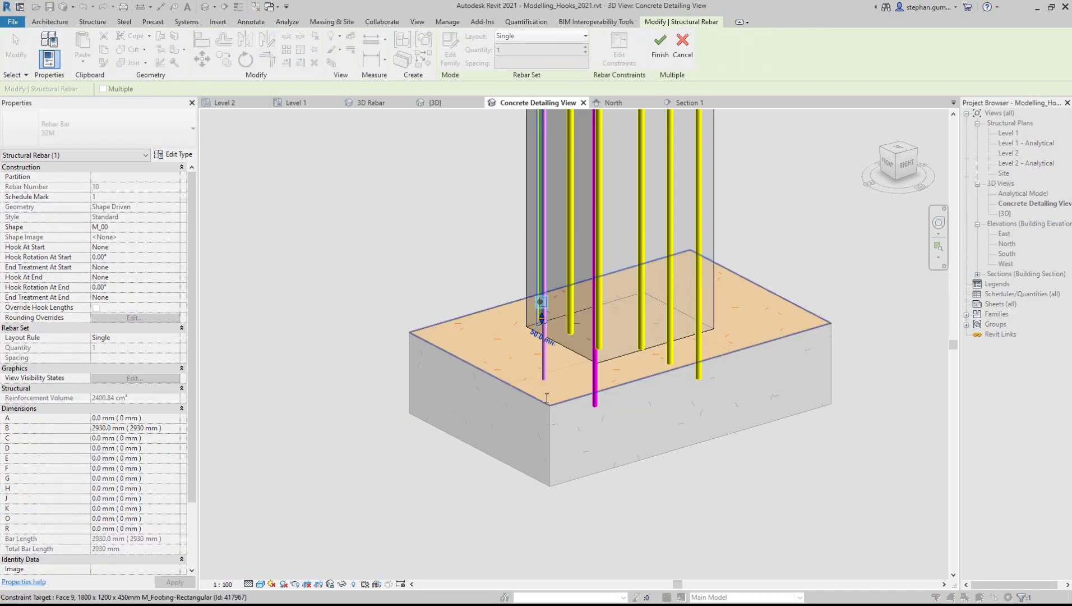
{"action": "left_click", "coordinate": [660, 45]}
- Constrain the upper end of the front corner 22M bar to the footing's top face with a 1200 mm offset
{"action": "left_click", "coordinate": [596, 386]}
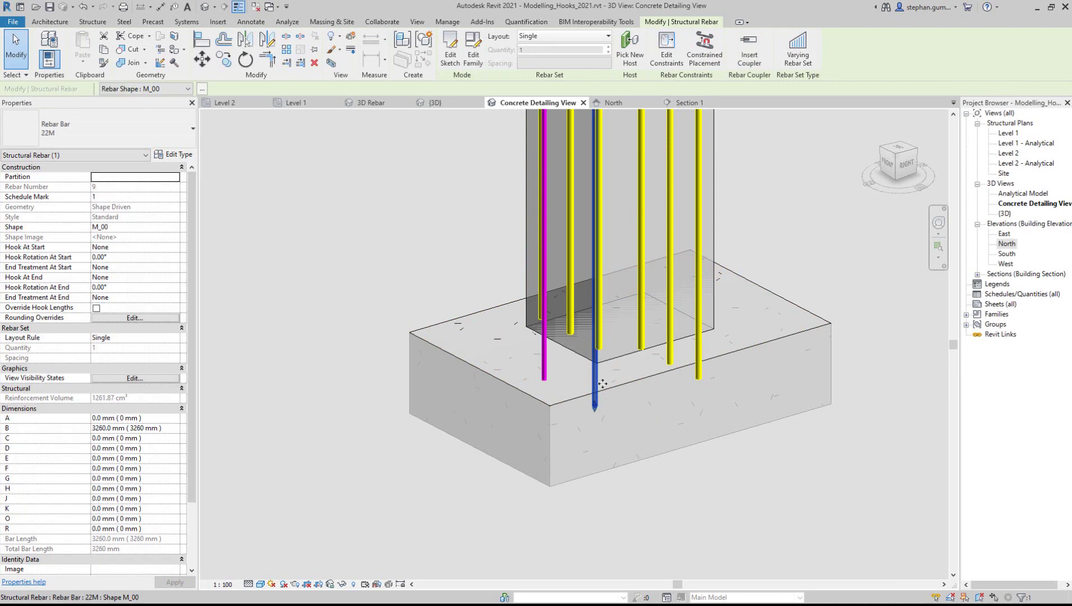
{"action": "scroll", "coordinate": [602, 384], "scroll_direction": "down", "scroll_amount": 5}
{"action": "scroll", "coordinate": [597, 197], "scroll_direction": "up", "scroll_amount": 2}
{"action": "left_click", "coordinate": [666, 49]}
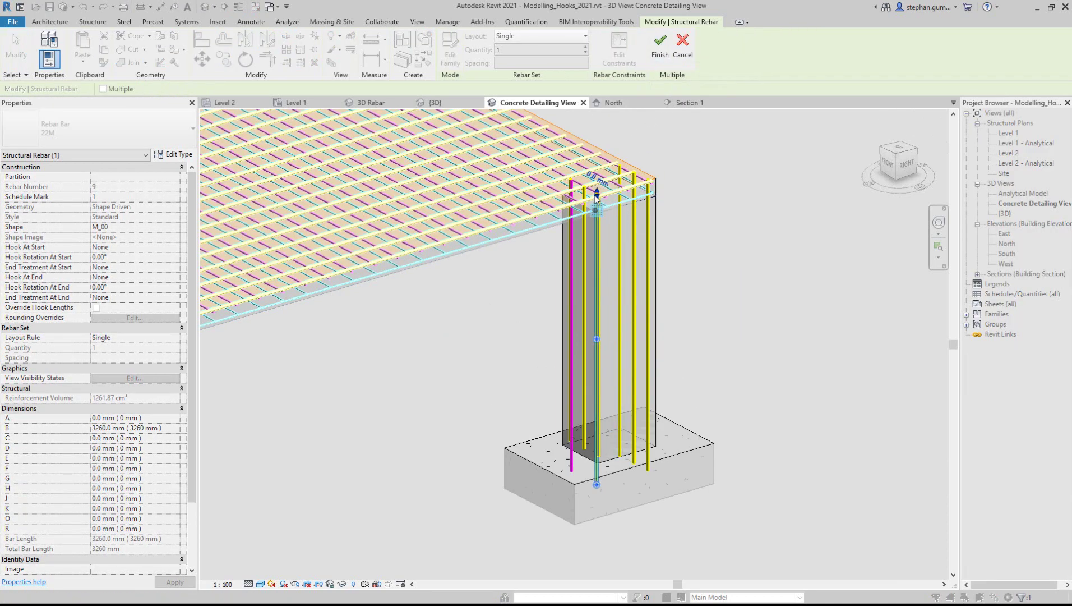
{"action": "left_click", "coordinate": [674, 447]}
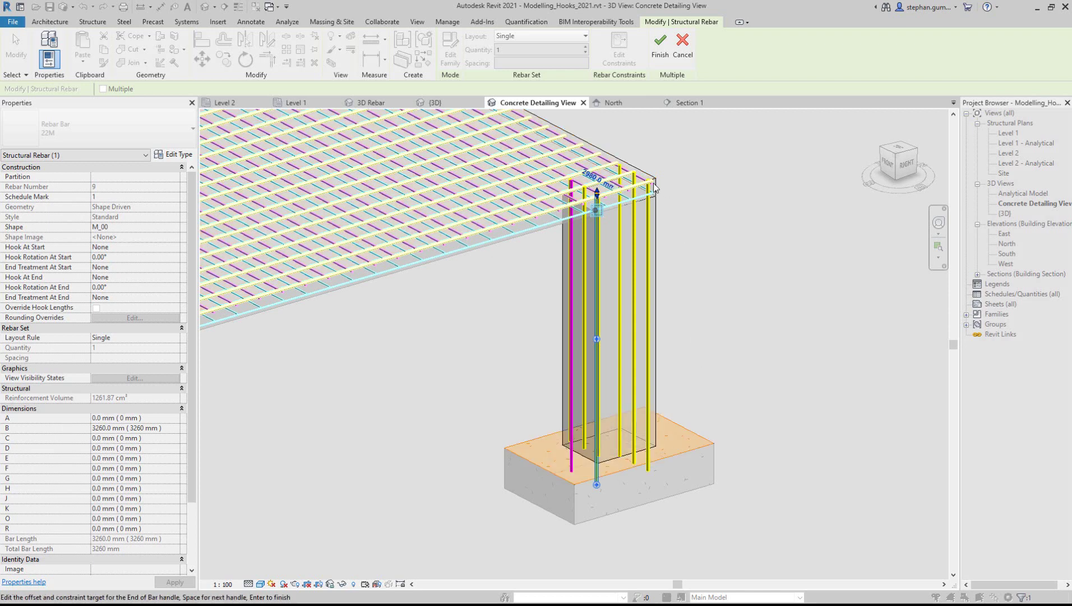
{"action": "left_click", "coordinate": [599, 178]}
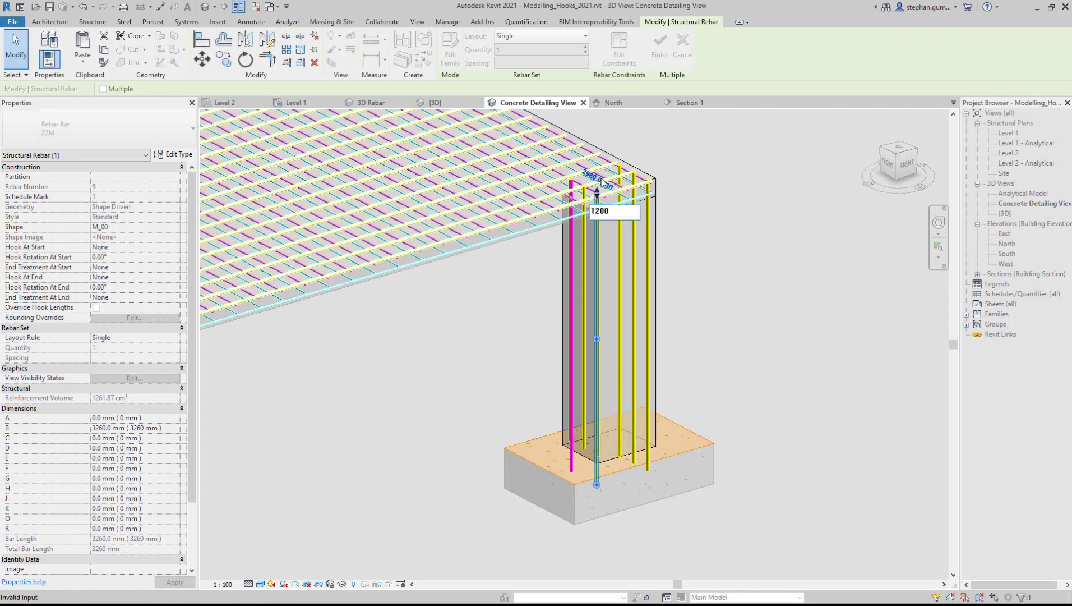
{"action": "key", "text": "Return"}
{"action": "left_click", "coordinate": [660, 48]}
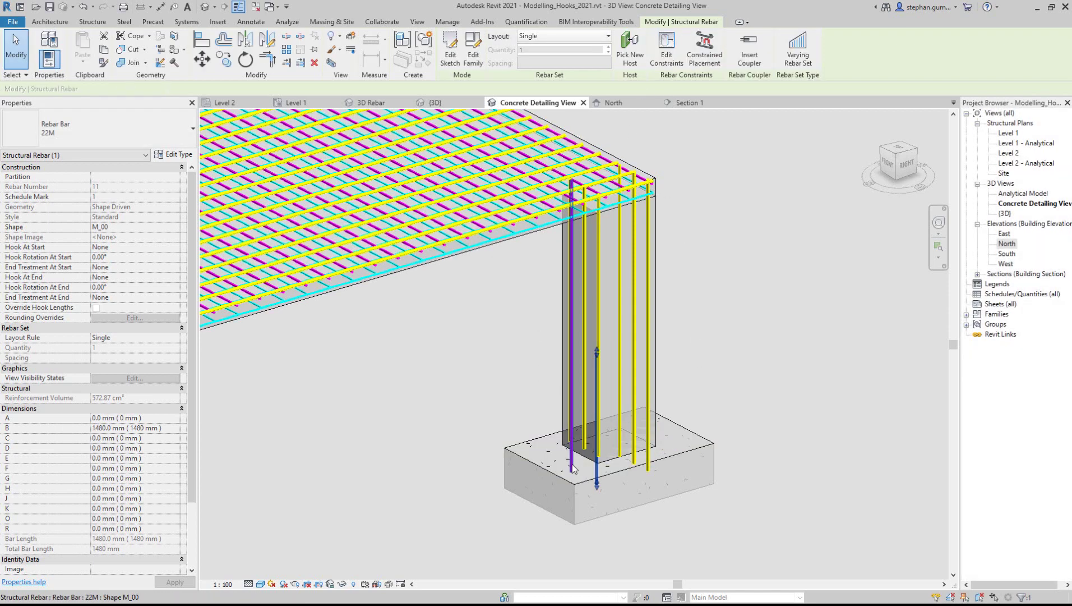
- Constrain the upper end of the other 22M bar to the footing's top face at 1200 mm and deselect it
{"action": "left_click", "coordinate": [666, 48]}
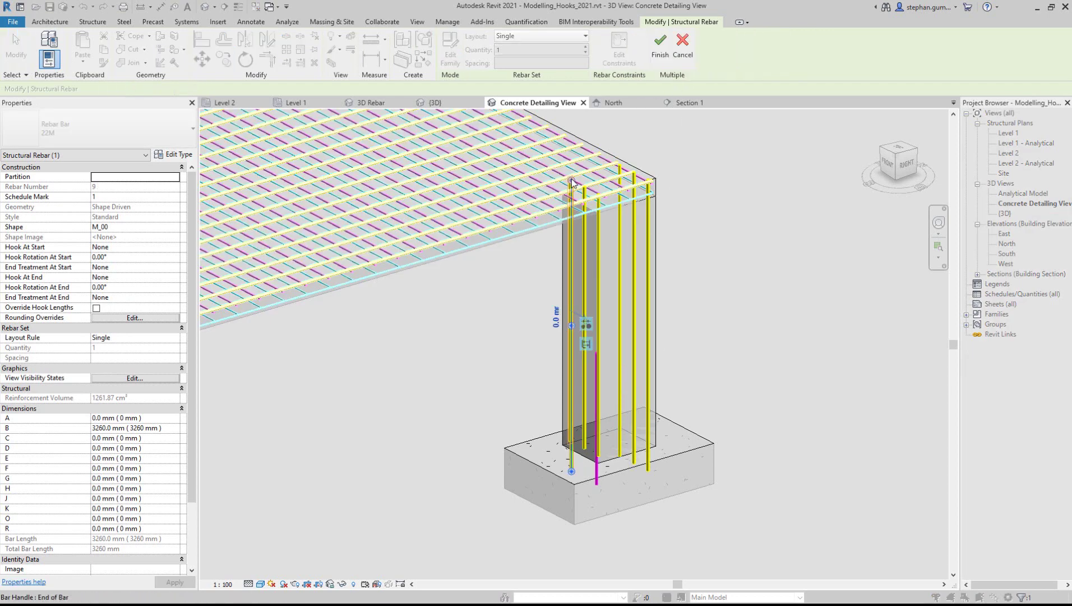
{"action": "left_click", "coordinate": [572, 181]}
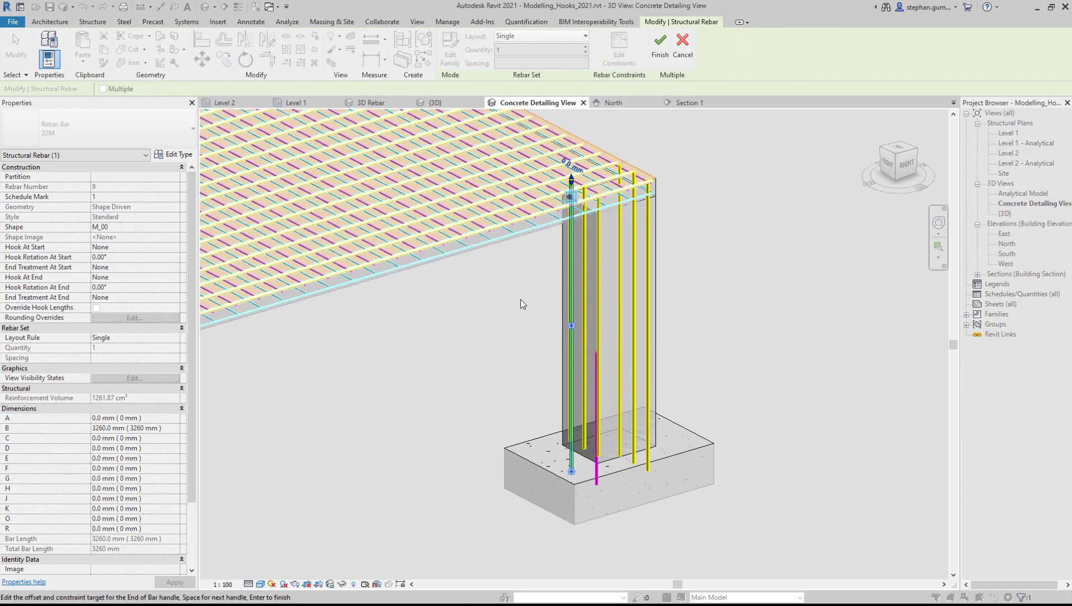
{"action": "left_click", "coordinate": [547, 440]}
{"action": "left_click", "coordinate": [567, 162]}
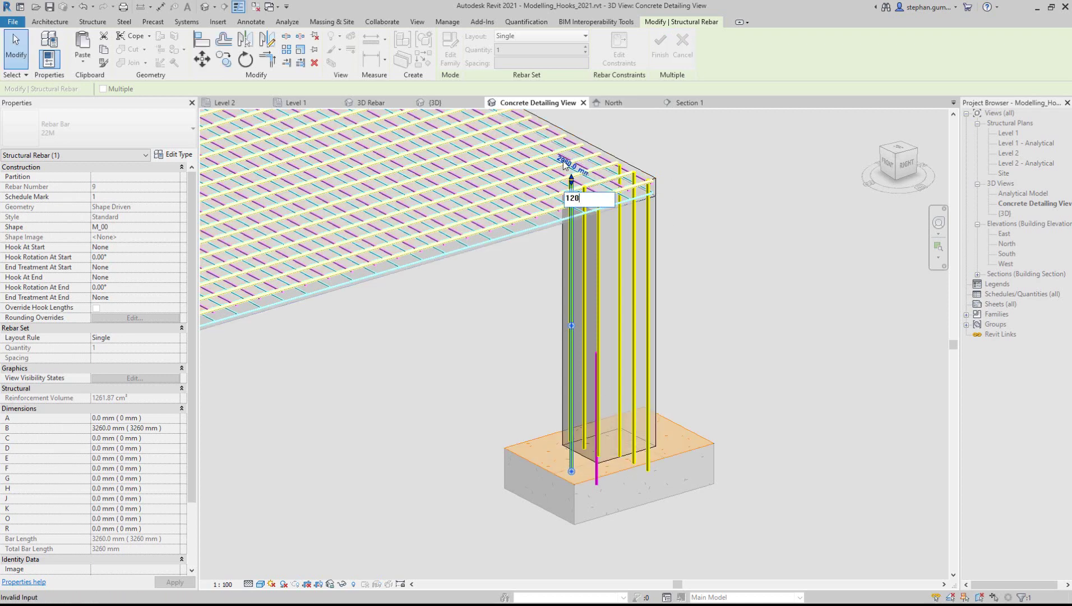
{"action": "key", "text": "Return"}
{"action": "left_click", "coordinate": [660, 44]}
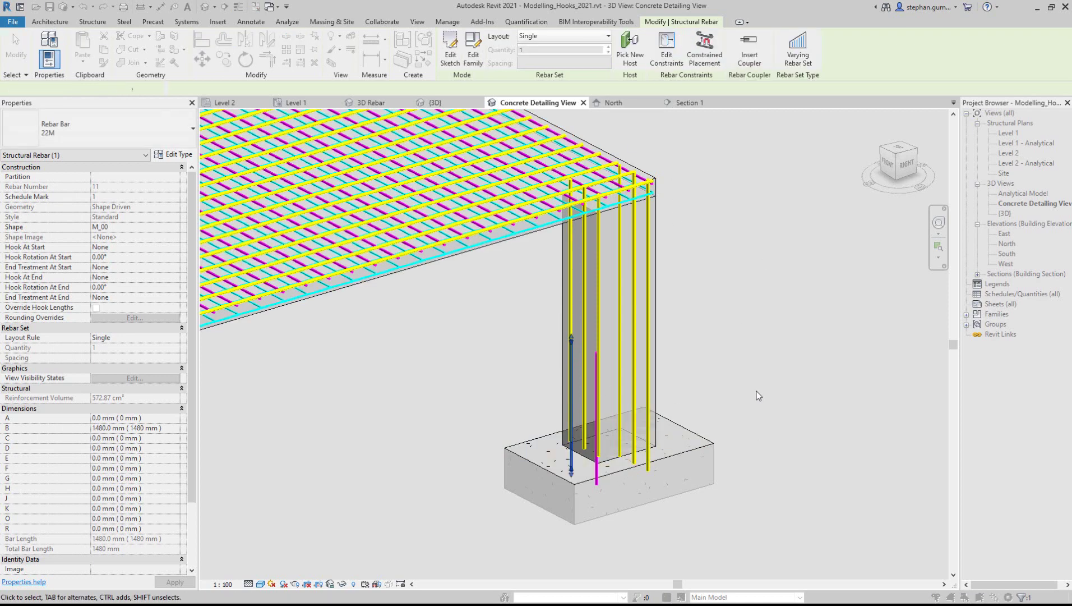
{"action": "left_click", "coordinate": [762, 386]}
- Add a Standard - 90 deg. hook to the lower ends of both shortened 22M bars
{"action": "scroll", "coordinate": [609, 495], "scroll_direction": "up", "scroll_amount": 5}
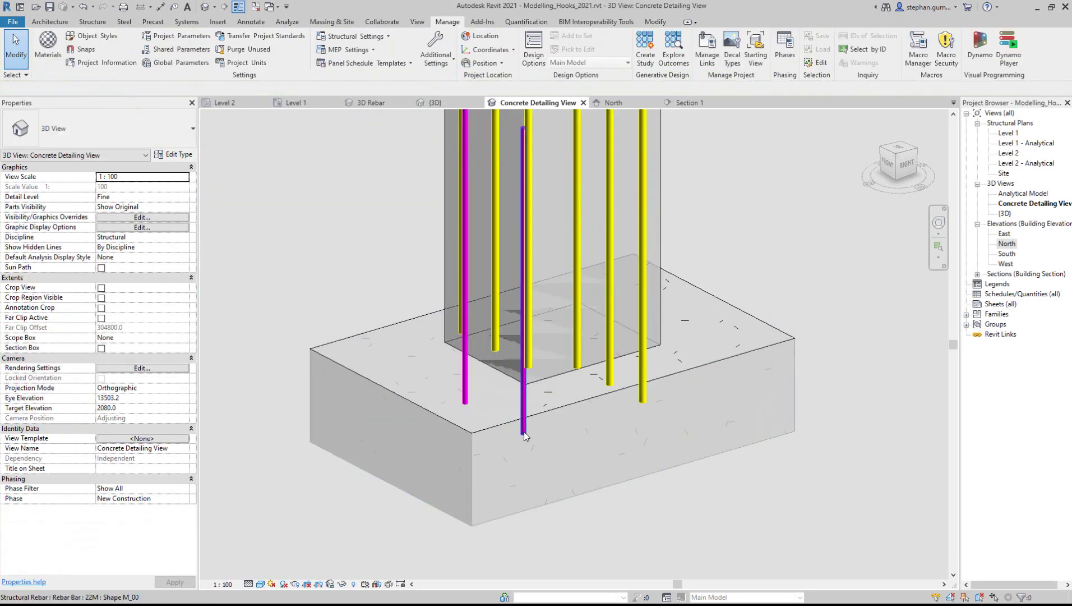
{"action": "left_click", "coordinate": [526, 405]}
{"action": "left_click", "coordinate": [464, 395], "text": "ctrl"}
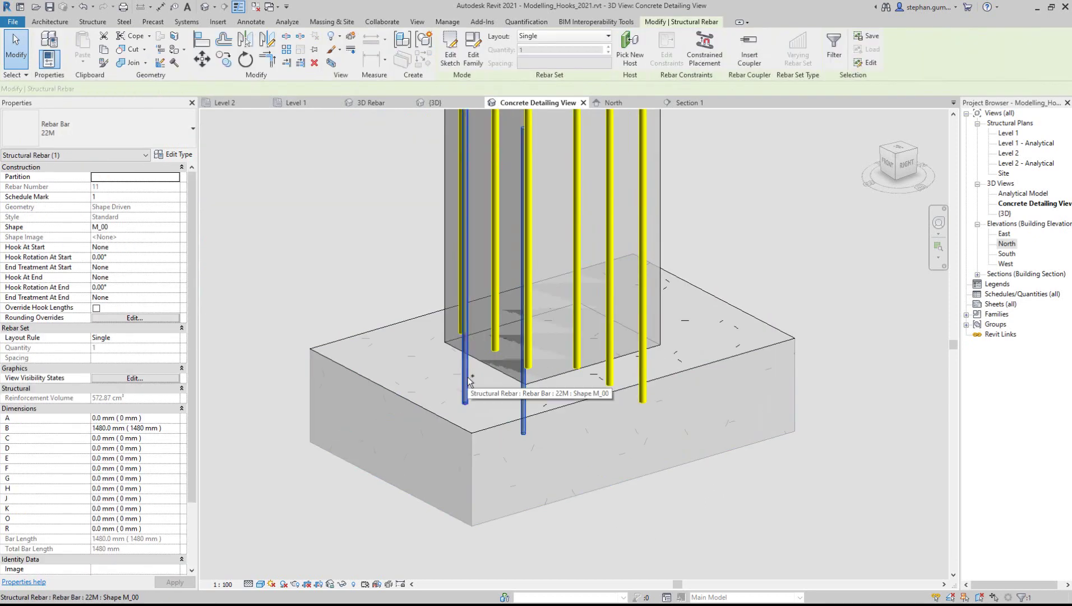
{"action": "left_click", "coordinate": [150, 248]}
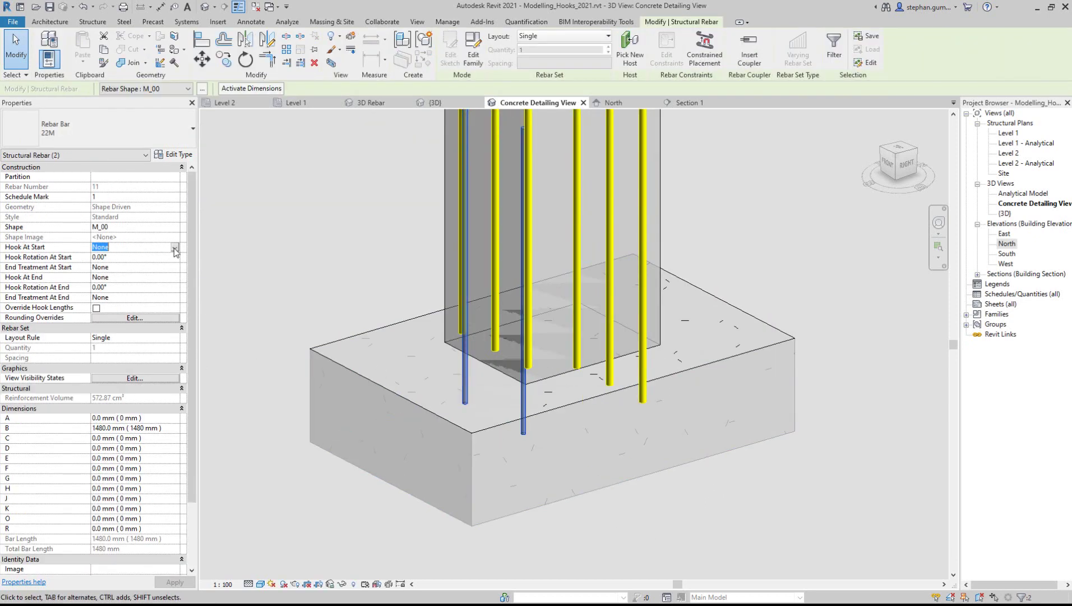
{"action": "left_click", "coordinate": [150, 247]}
{"action": "left_click", "coordinate": [153, 266]}
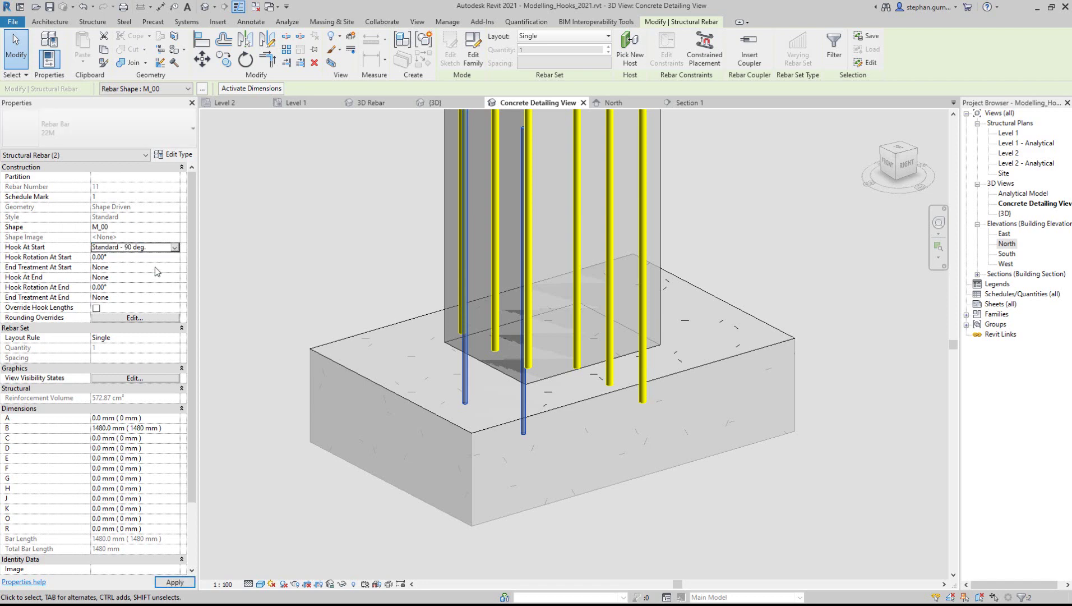
{"action": "left_click", "coordinate": [162, 580]}
{"action": "left_click", "coordinate": [300, 496]}
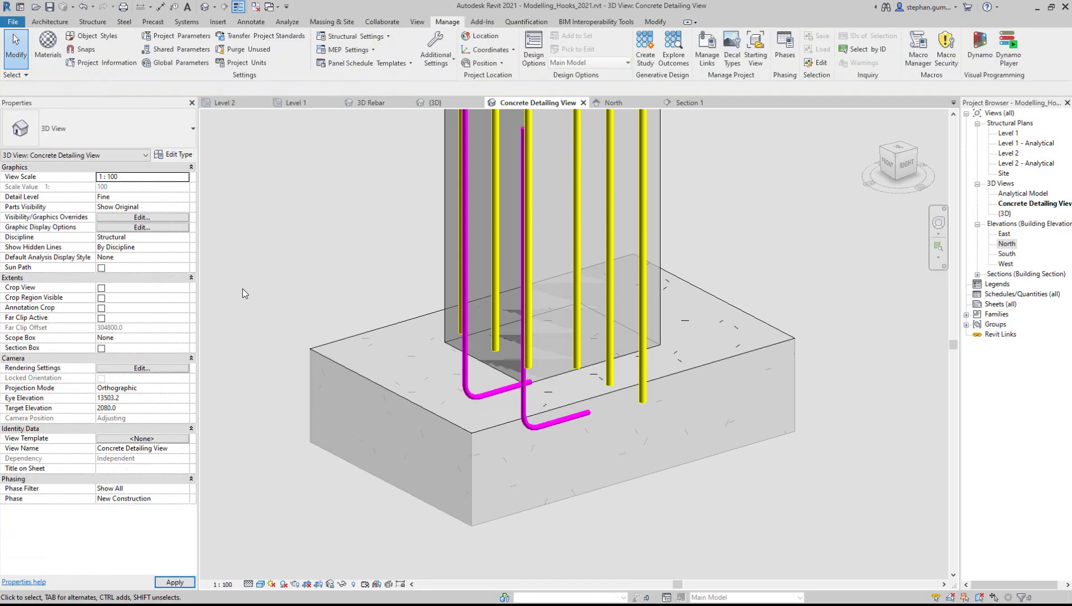
- Rotate the end hooks of both 22M bars, trying 90° before setting the rotation to 180°
{"action": "left_click", "coordinate": [507, 395]}
{"action": "left_click", "coordinate": [464, 267], "text": "ctrl"}
{"action": "left_click", "coordinate": [152, 287]}
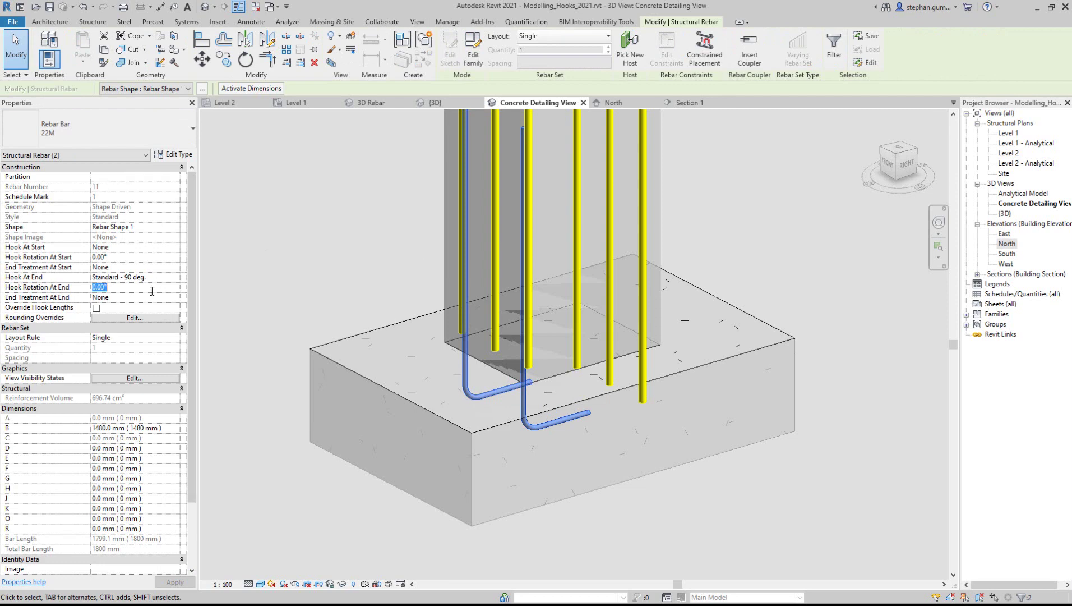
{"action": "type", "text": "90"}
{"action": "key", "text": "Return"}
{"action": "left_click", "coordinate": [174, 582]}
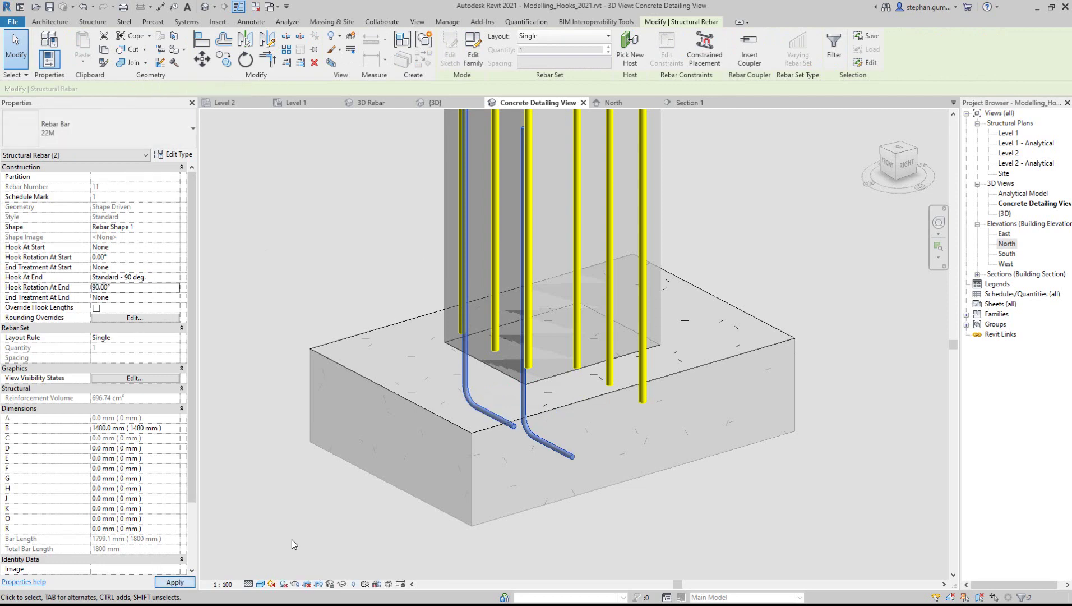
{"action": "left_click", "coordinate": [140, 289]}
{"action": "type", "text": "180"}
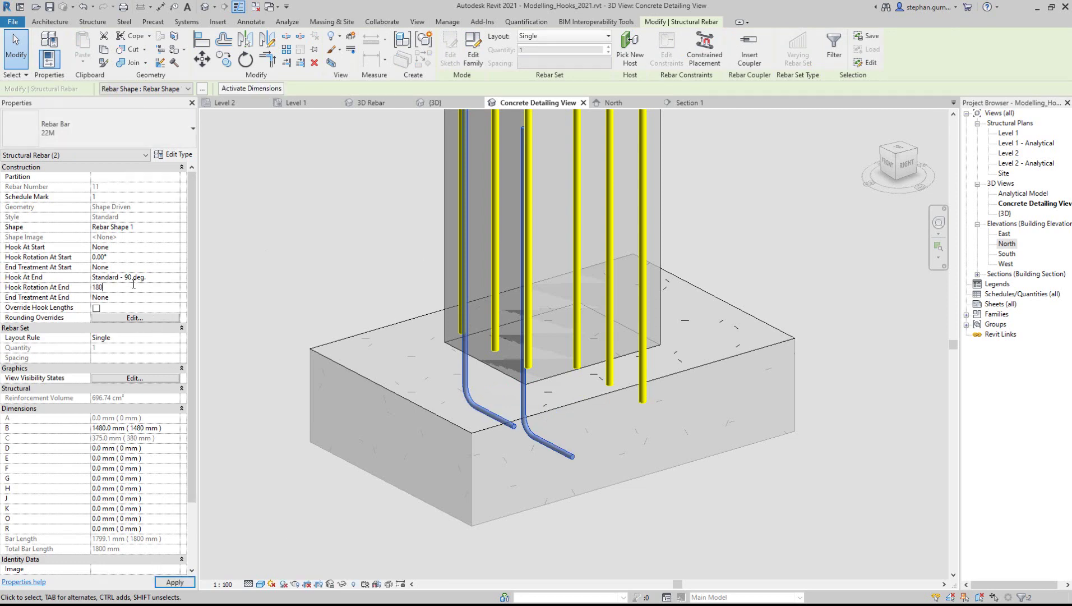
{"action": "key", "text": "Return"}
{"action": "left_click", "coordinate": [163, 584]}
{"action": "left_click", "coordinate": [311, 483]}
- Override the hook lengths of both 22M bars and set dimension C to 500 mm
{"action": "scroll", "coordinate": [370, 468], "scroll_direction": "down", "scroll_amount": 2}
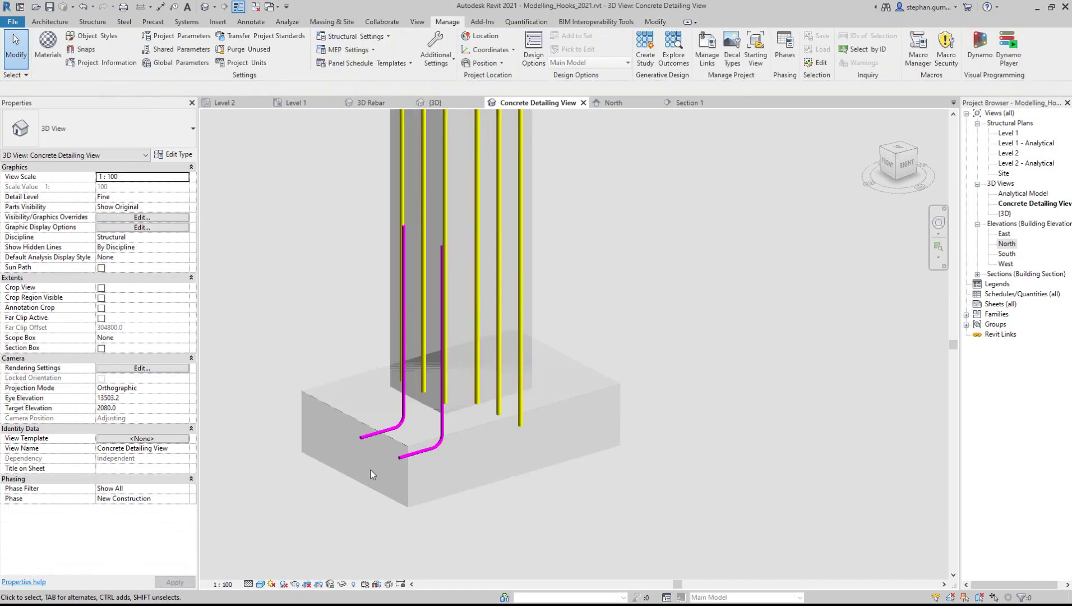
{"action": "middle_click_drag", "start_coordinate": [371, 469], "coordinate": [412, 463], "text": "shift"}
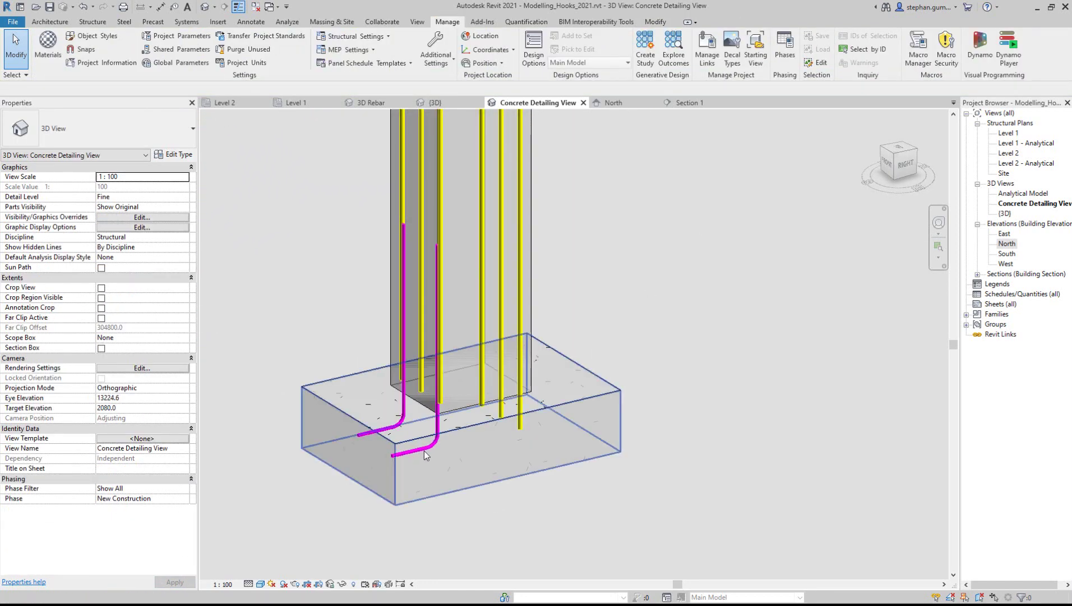
{"action": "middle_click_drag", "start_coordinate": [331, 476], "coordinate": [349, 479], "text": "shift"}
{"action": "left_click", "coordinate": [373, 445]}
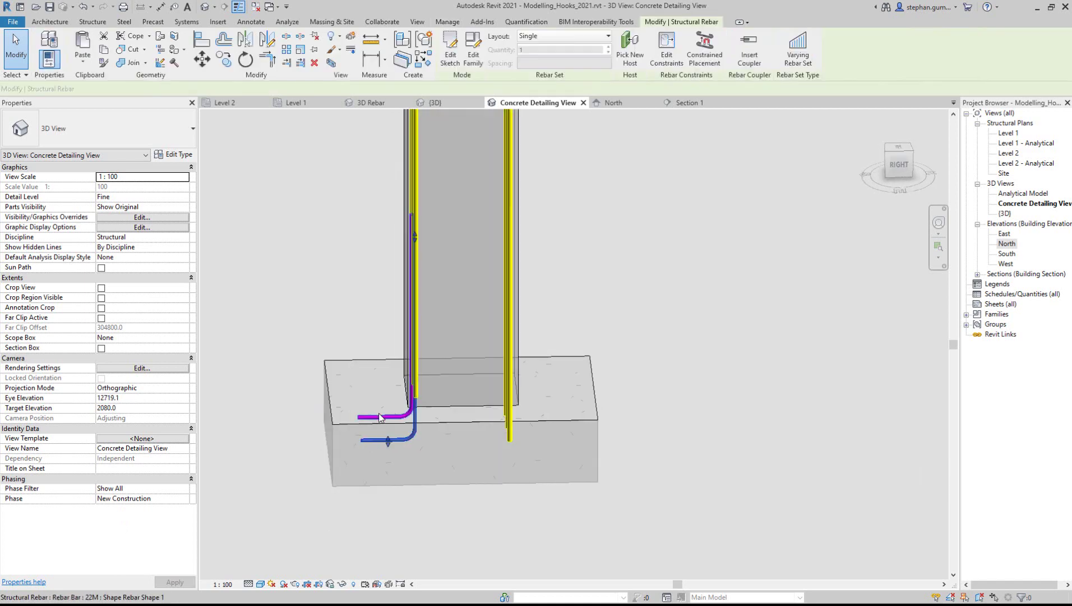
{"action": "left_click", "coordinate": [372, 417], "text": "ctrl"}
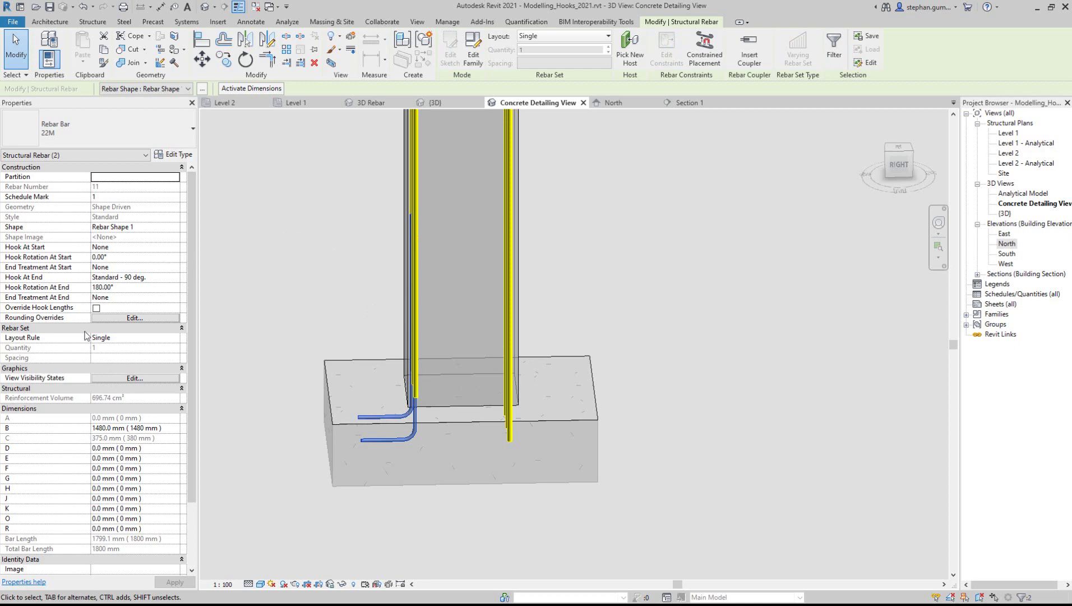
{"action": "left_click", "coordinate": [96, 308]}
{"action": "left_click", "coordinate": [177, 437]}
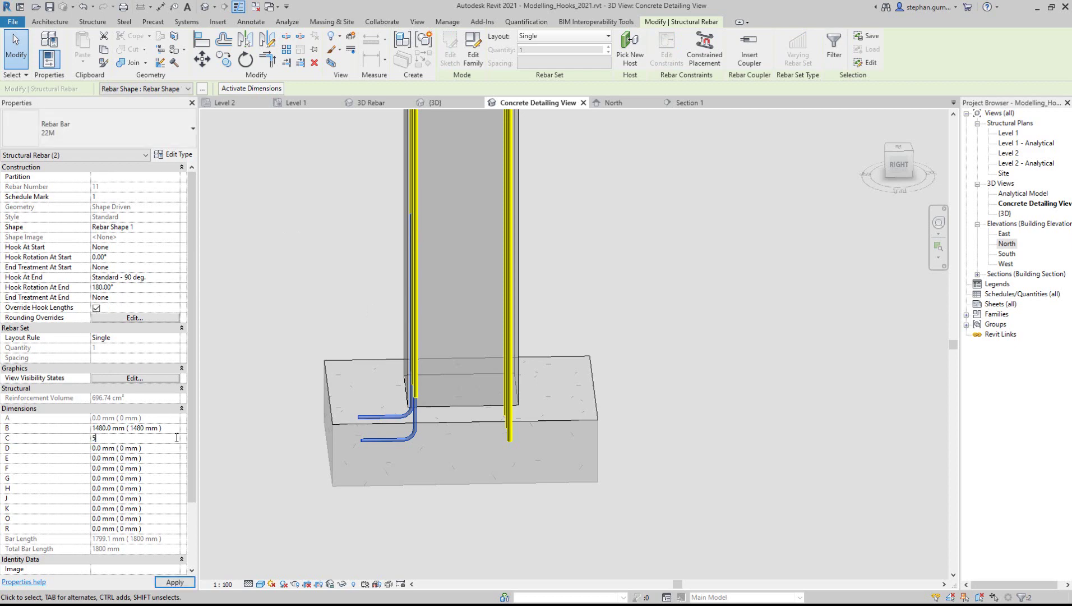
{"action": "type", "text": "500"}
{"action": "key", "text": "Return"}
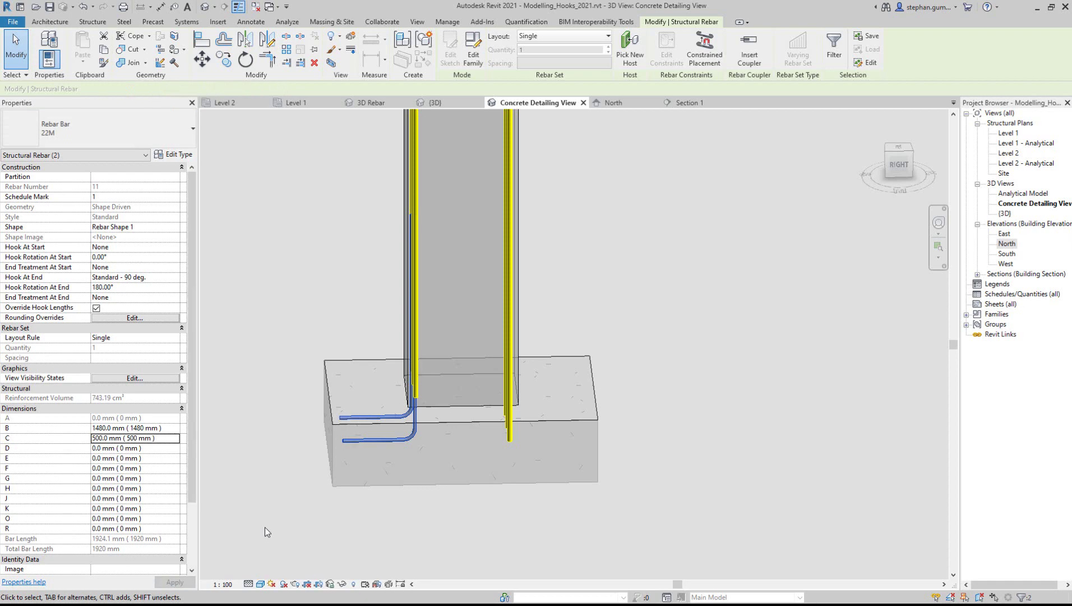
{"action": "left_click", "coordinate": [265, 527]}
{"action": "middle_click_drag", "start_coordinate": [386, 507], "coordinate": [675, 282], "text": "shift"}
{"action": "scroll", "coordinate": [717, 300], "scroll_direction": "down", "scroll_amount": 3}
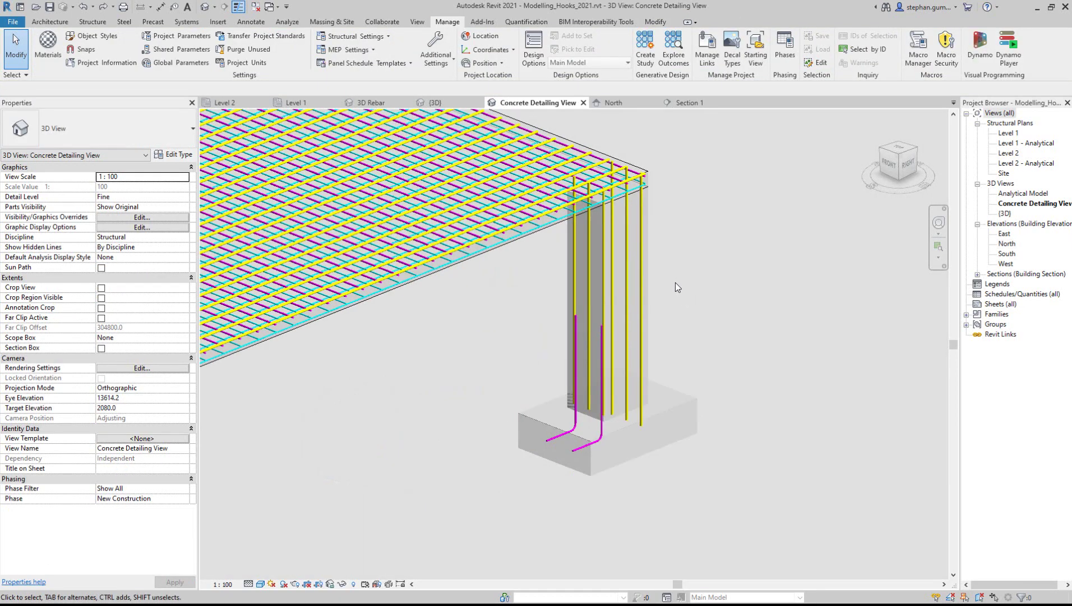
{"action": "middle_click_drag", "start_coordinate": [654, 214], "coordinate": [732, 245]}
{"action": "scroll", "coordinate": [726, 341], "scroll_direction": "down", "scroll_amount": 2}
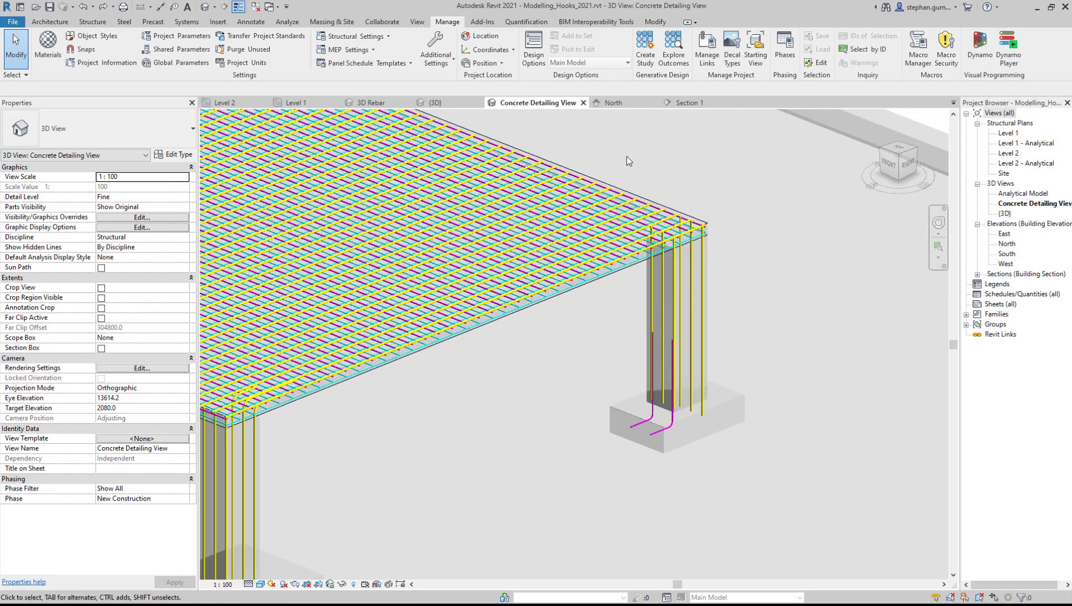
- Delete all reinforcement from the footing-supported column, filtering the selection to Structural Rebar so the column and foundation are kept
{"action": "left_click_drag", "start_coordinate": [726, 338], "coordinate": [817, 472]}
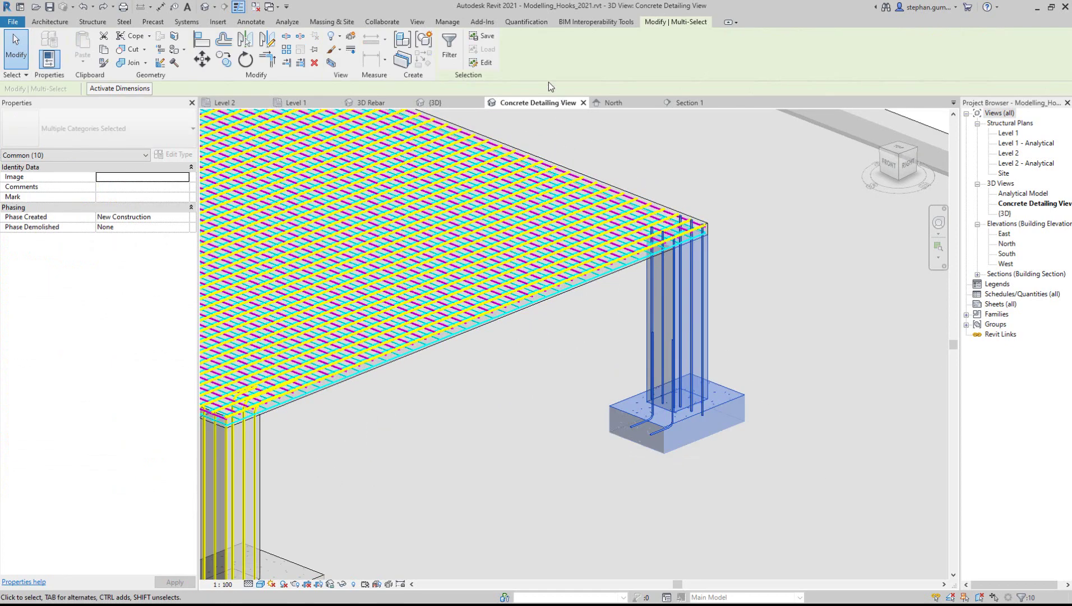
{"action": "left_click", "coordinate": [450, 47]}
{"action": "left_click", "coordinate": [437, 235]}
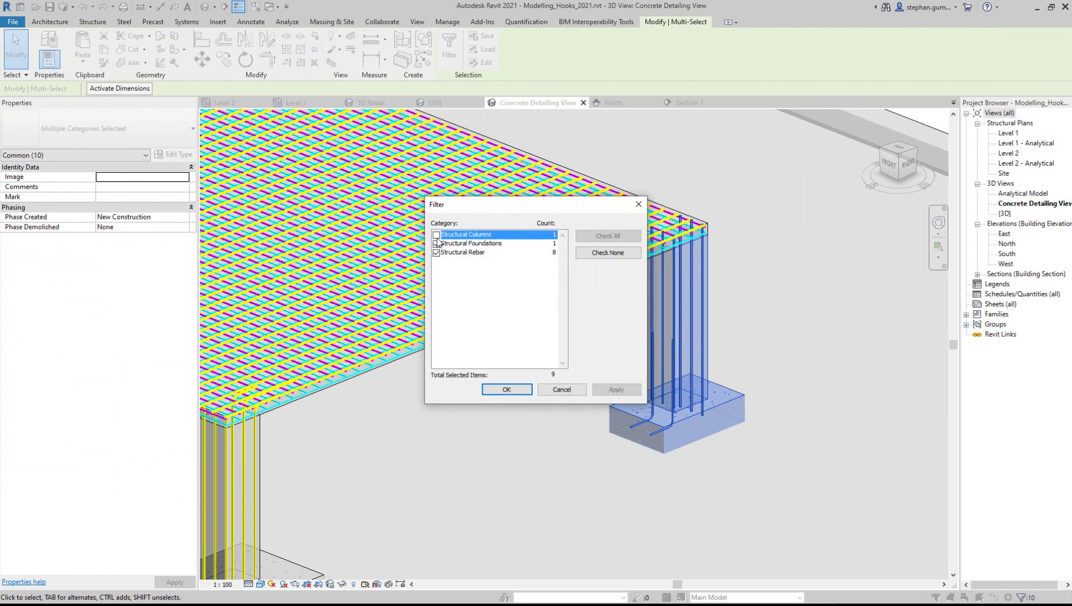
{"action": "left_click", "coordinate": [436, 243]}
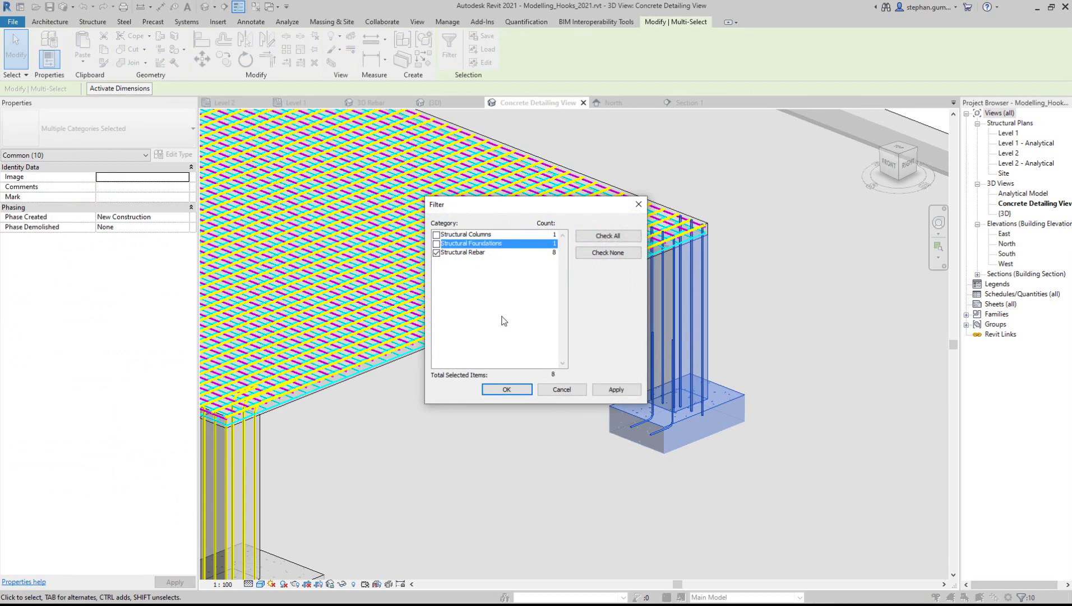
{"action": "left_click", "coordinate": [506, 389]}
{"action": "left_click", "coordinate": [768, 269]}
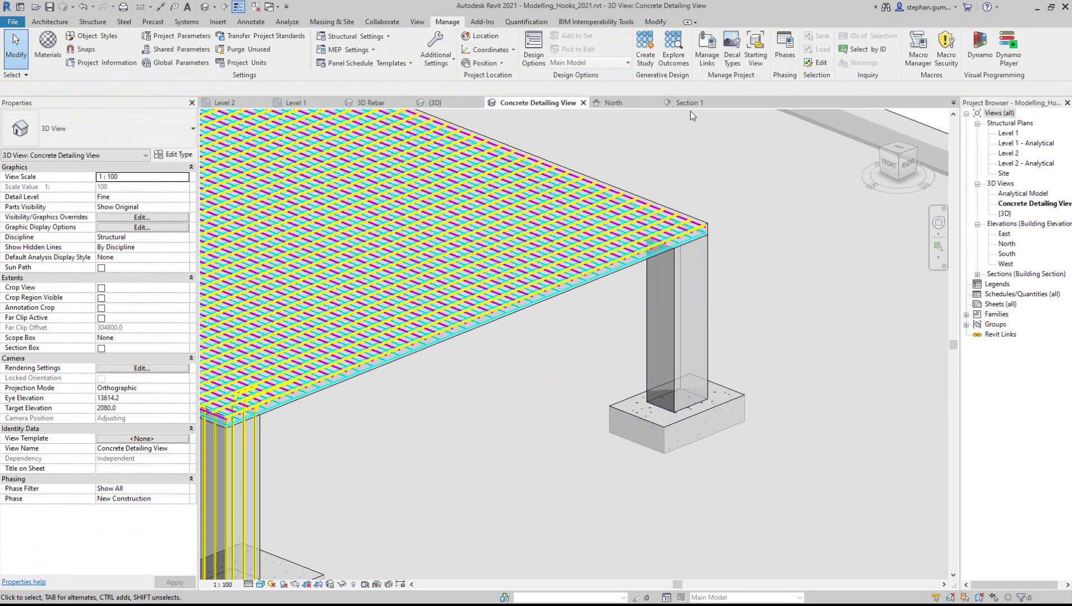
- Open the Section 1 view from its section mark in the North elevation
{"action": "left_click", "coordinate": [613, 102]}
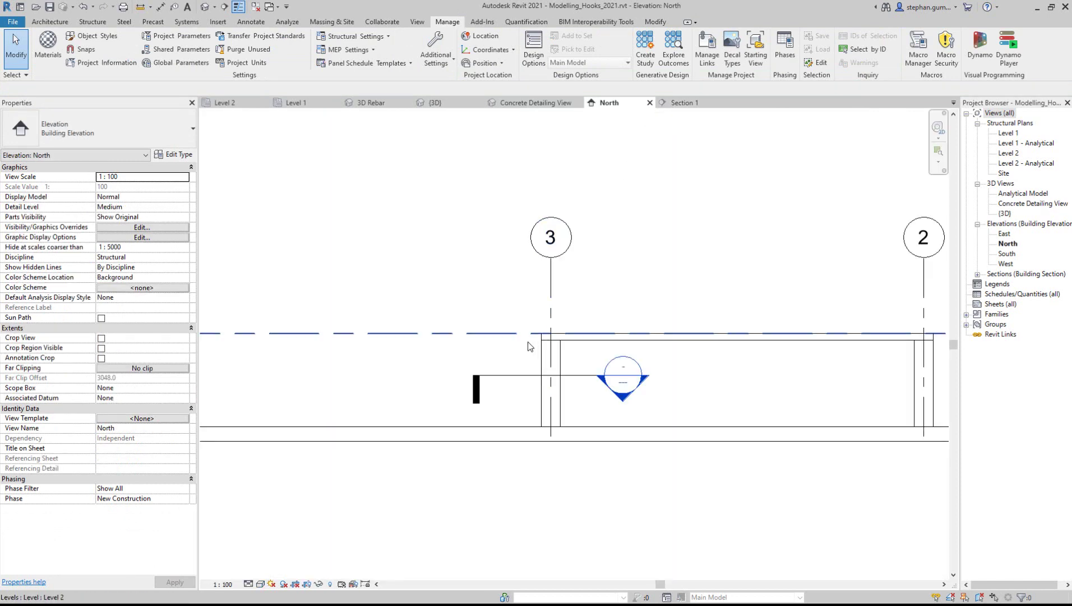
{"action": "right_click", "coordinate": [522, 377]}
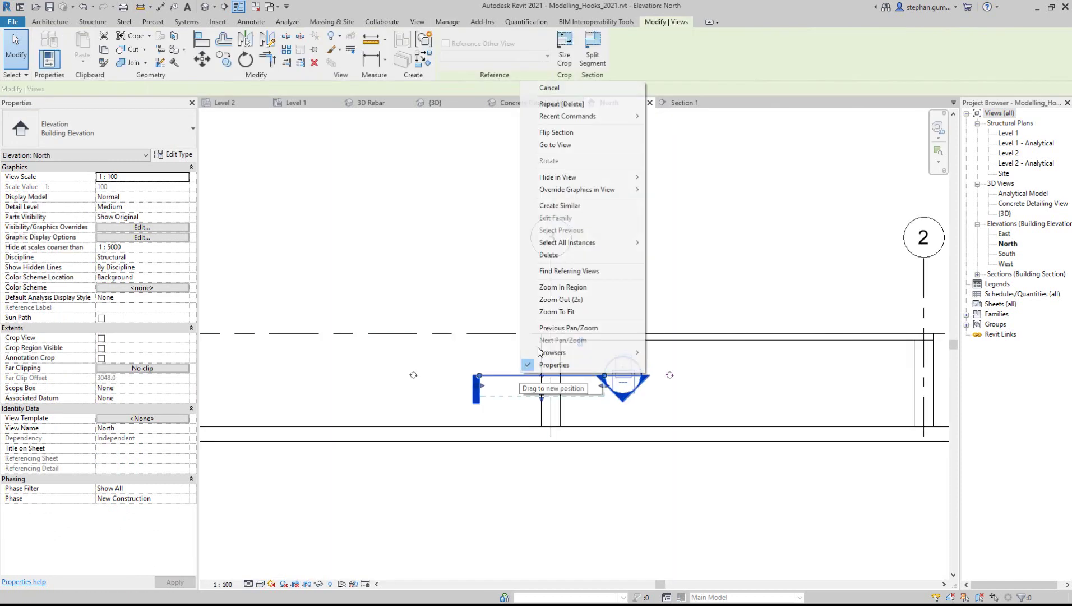
{"action": "left_click", "coordinate": [564, 148]}
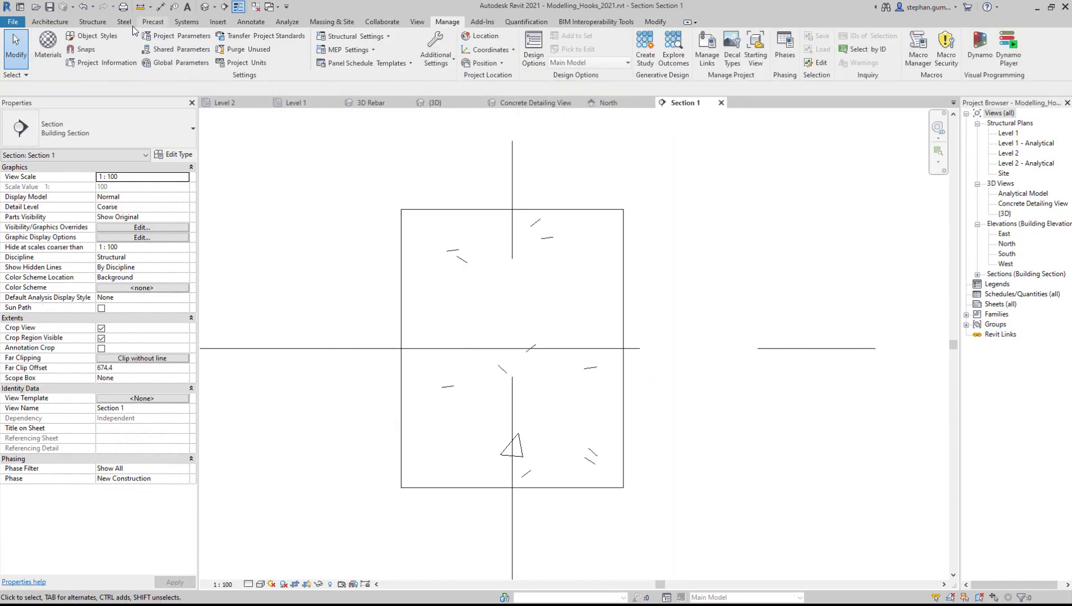
- Place a Fixed Number set of 3 straight 22M bars, shape M_00, perpendicular to cover along the column section's upper edge
{"action": "left_click", "coordinate": [101, 21]}
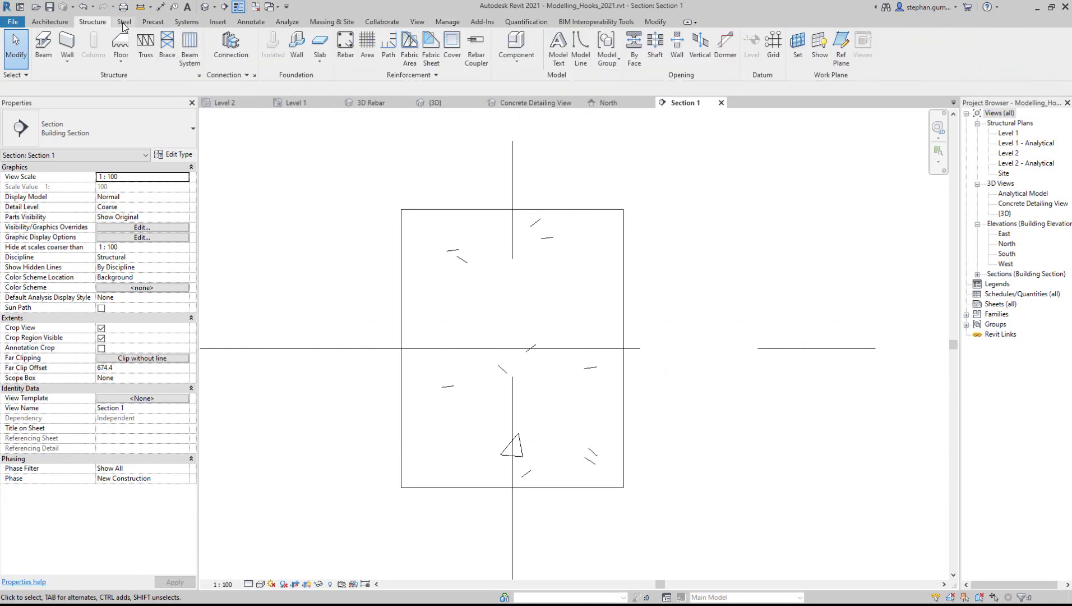
{"action": "left_click", "coordinate": [343, 41]}
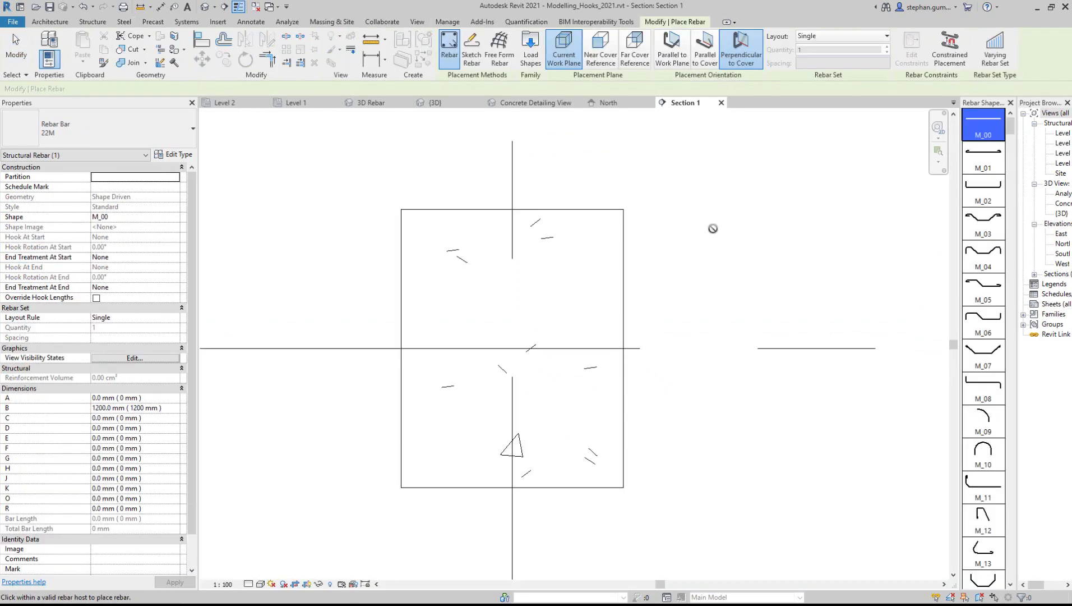
{"action": "left_click", "coordinate": [826, 37]}
{"action": "left_click", "coordinate": [824, 60]}
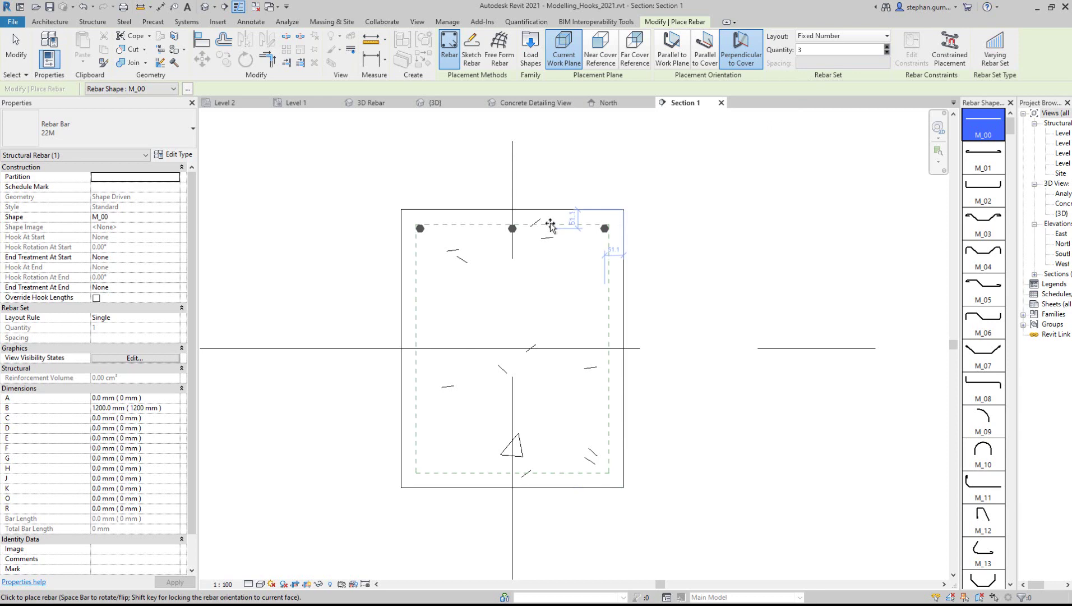
{"action": "left_click", "coordinate": [555, 225]}
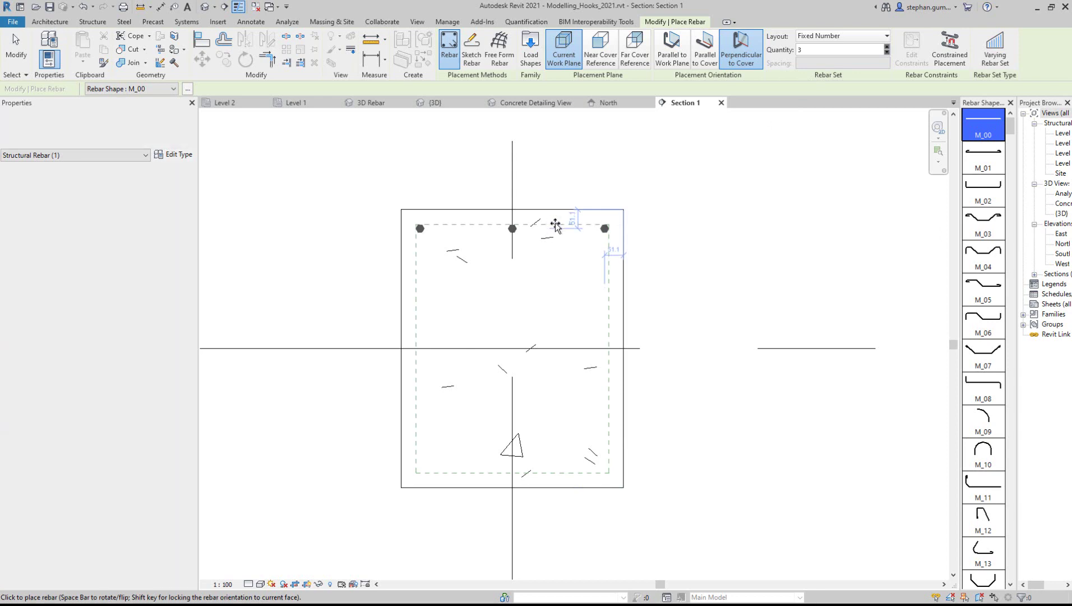
{"action": "right_click", "coordinate": [510, 273]}
{"action": "left_click", "coordinate": [527, 279]}
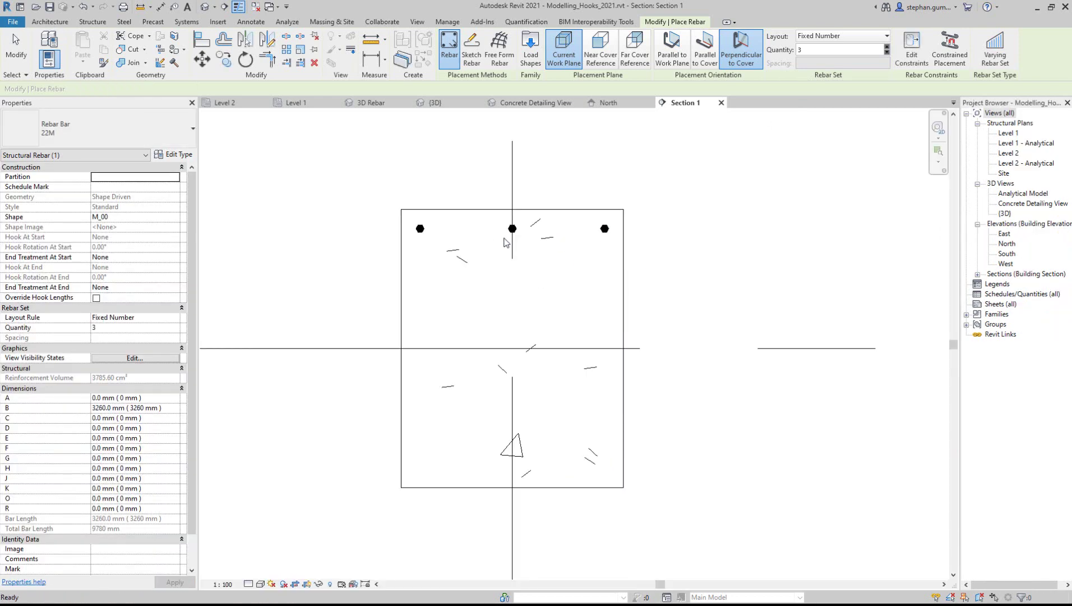
- Examine the constraint targets and offsets of the new bar set's out-of-plane and bar segment handles
{"action": "scroll", "coordinate": [515, 233], "scroll_direction": "up", "scroll_amount": 4}
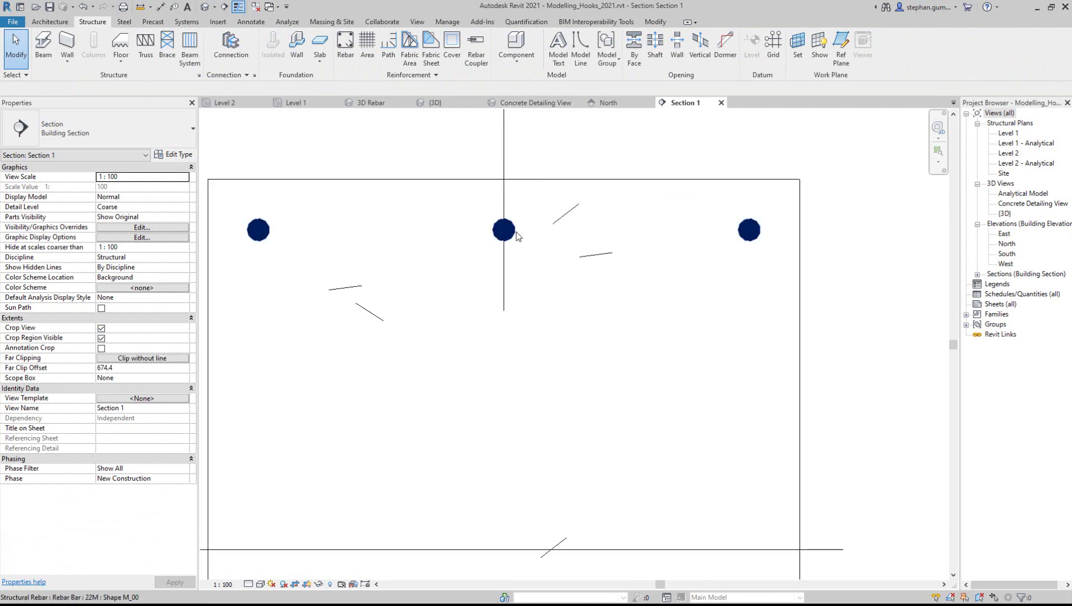
{"action": "left_click", "coordinate": [516, 235]}
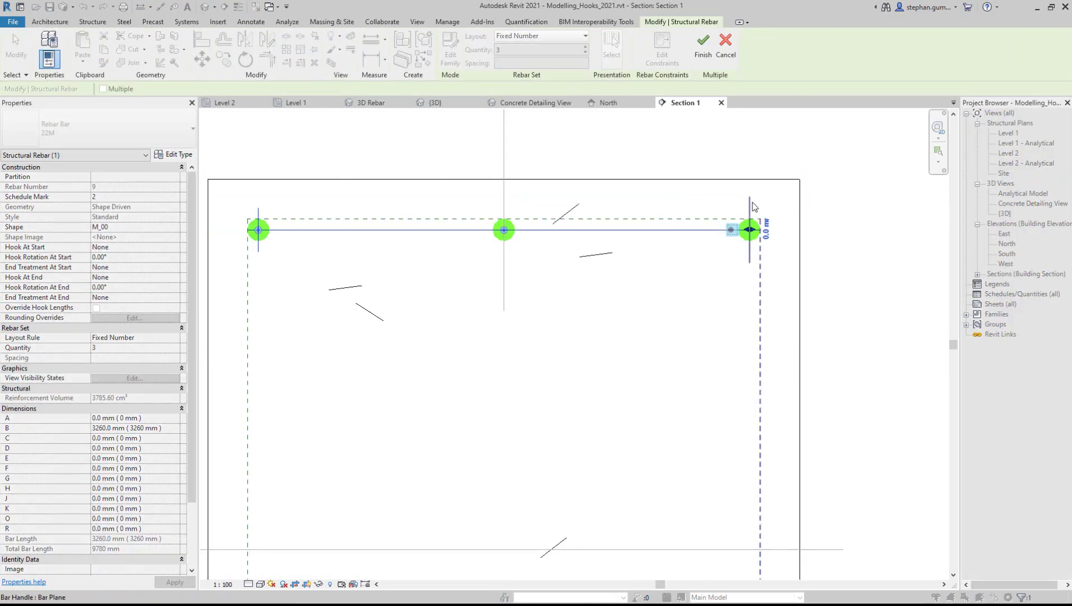
{"action": "left_click", "coordinate": [752, 206]}
{"action": "key", "text": "space"}
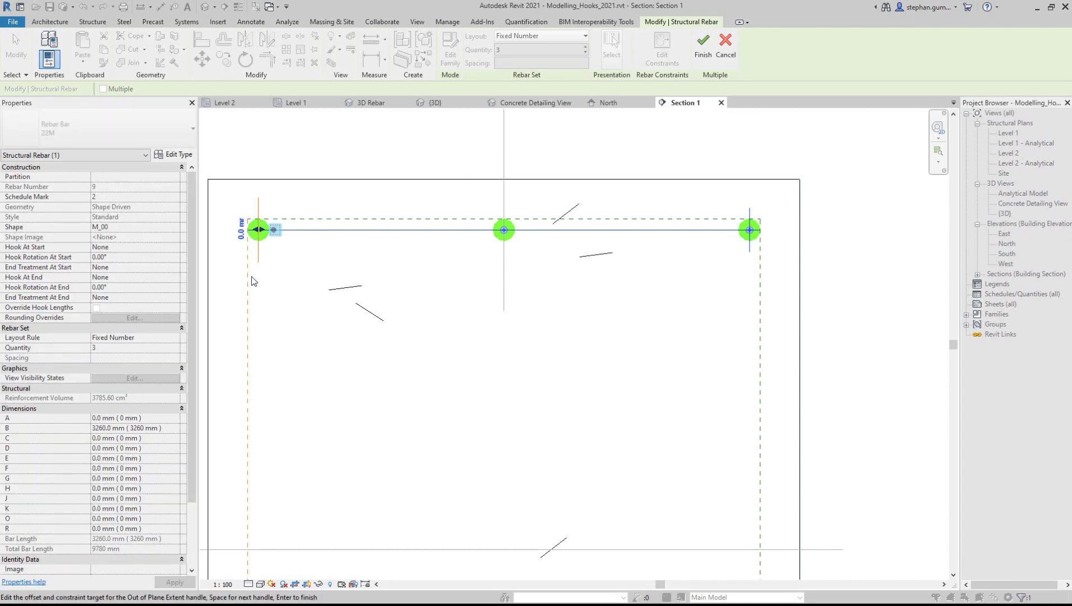
{"action": "key", "text": "space"}
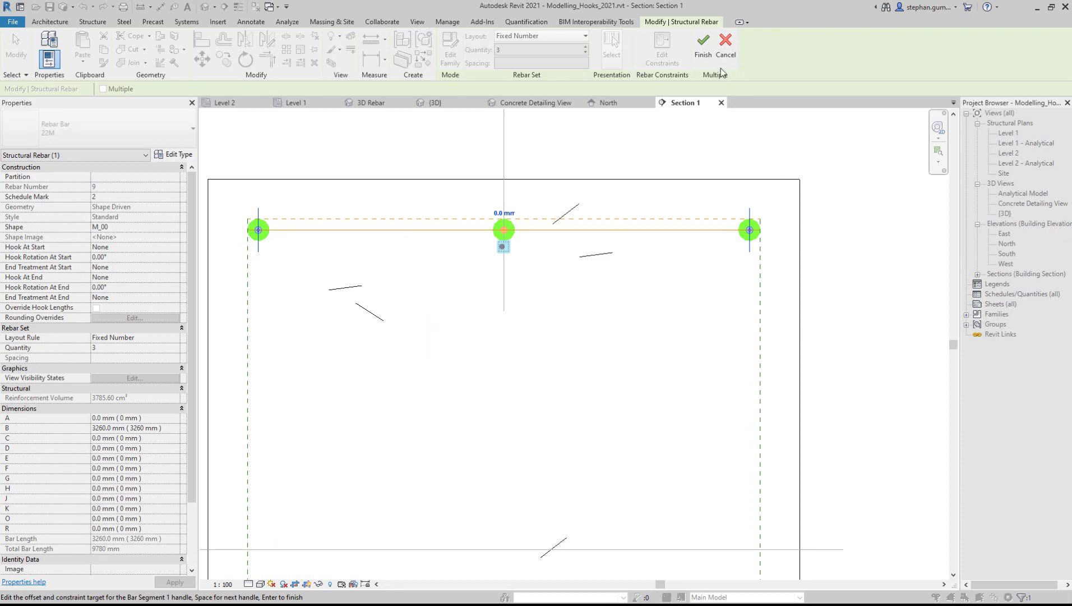
{"action": "key", "text": "Return"}
{"action": "left_click", "coordinate": [852, 238]}
- Place a second Fixed Number set of 3 straight 22M bars along the column section's lower edge and end rebar placement
{"action": "scroll", "coordinate": [847, 254], "scroll_direction": "down", "scroll_amount": 4}
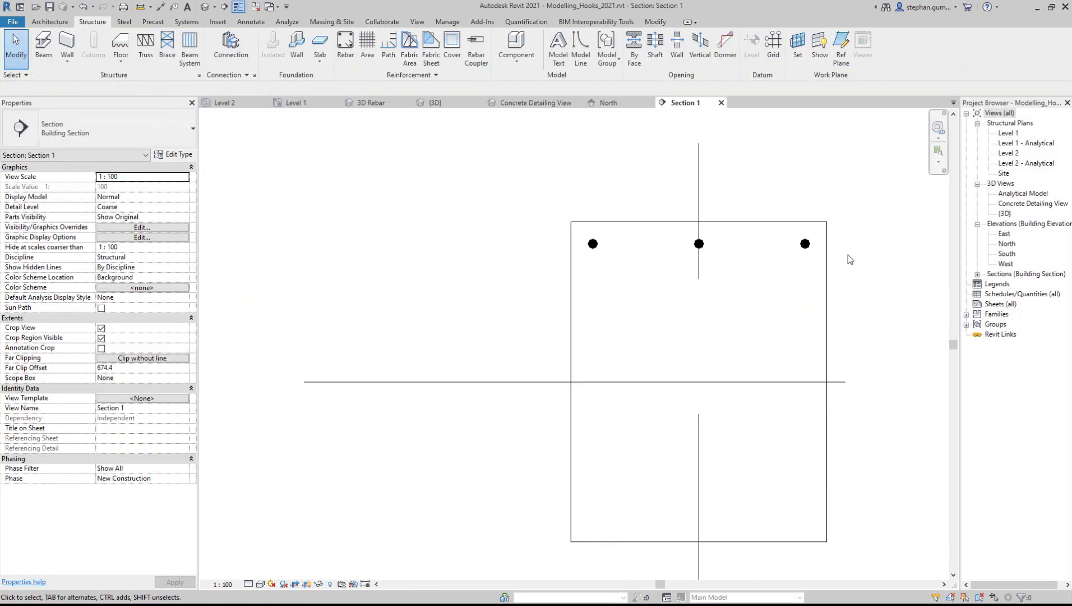
{"action": "middle_click_drag", "start_coordinate": [785, 286], "coordinate": [669, 274]}
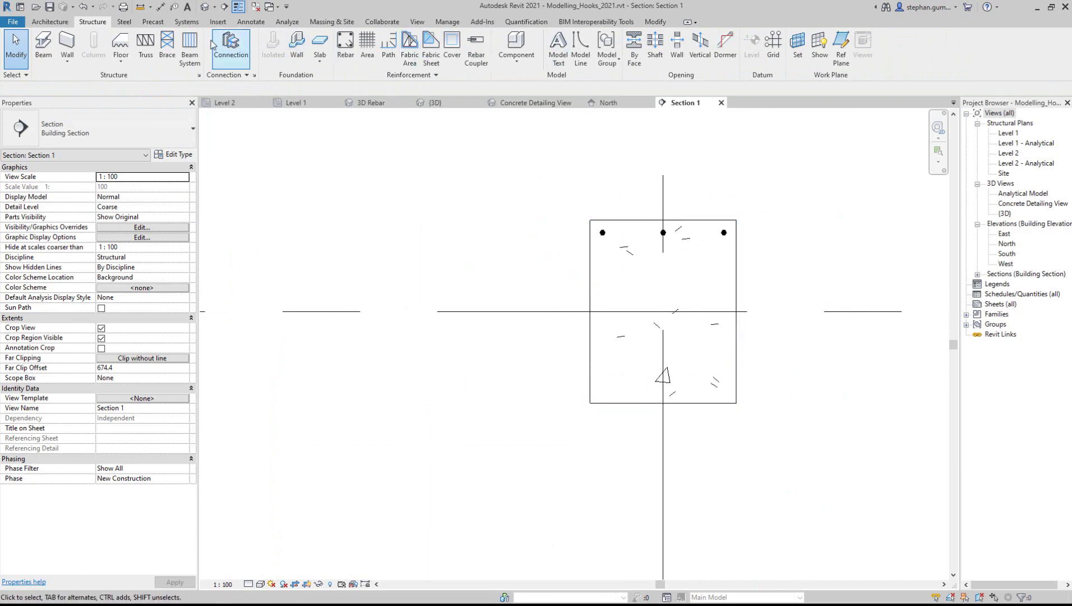
{"action": "left_click", "coordinate": [345, 46]}
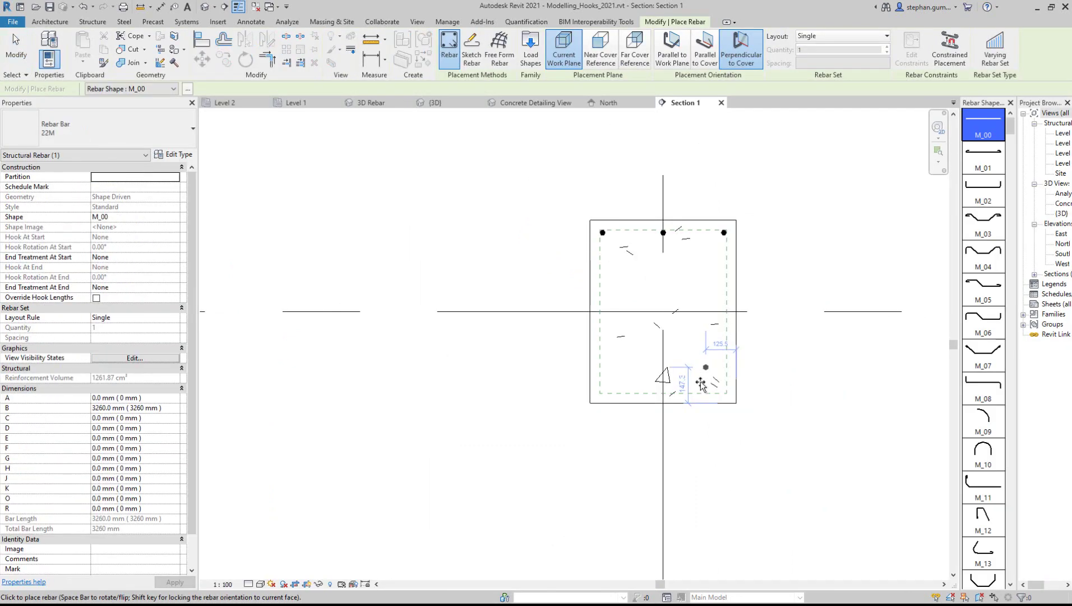
{"action": "left_click", "coordinate": [816, 36]}
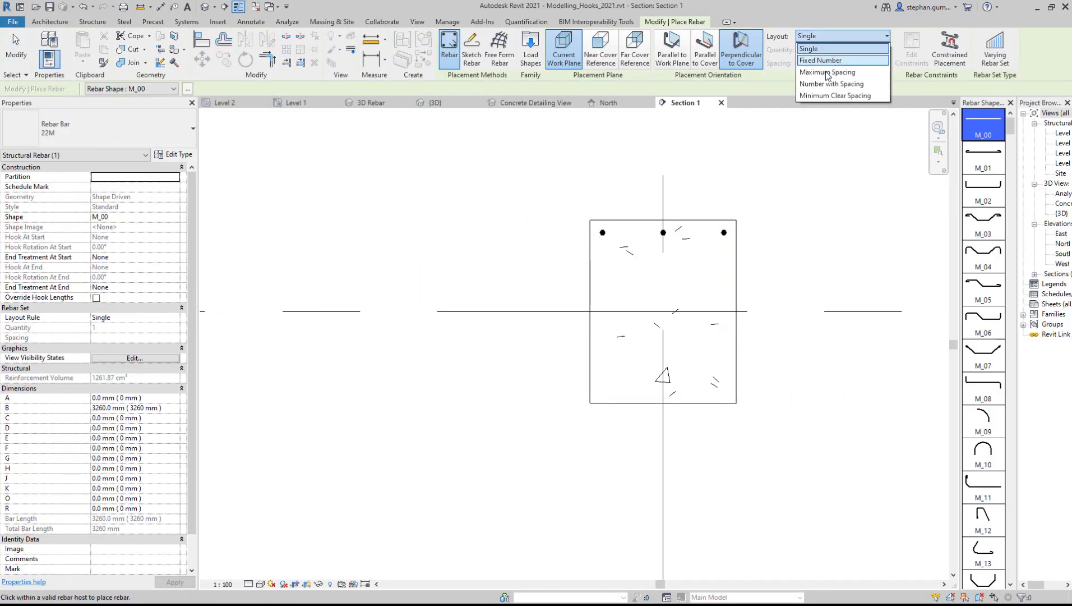
{"action": "left_click", "coordinate": [820, 61]}
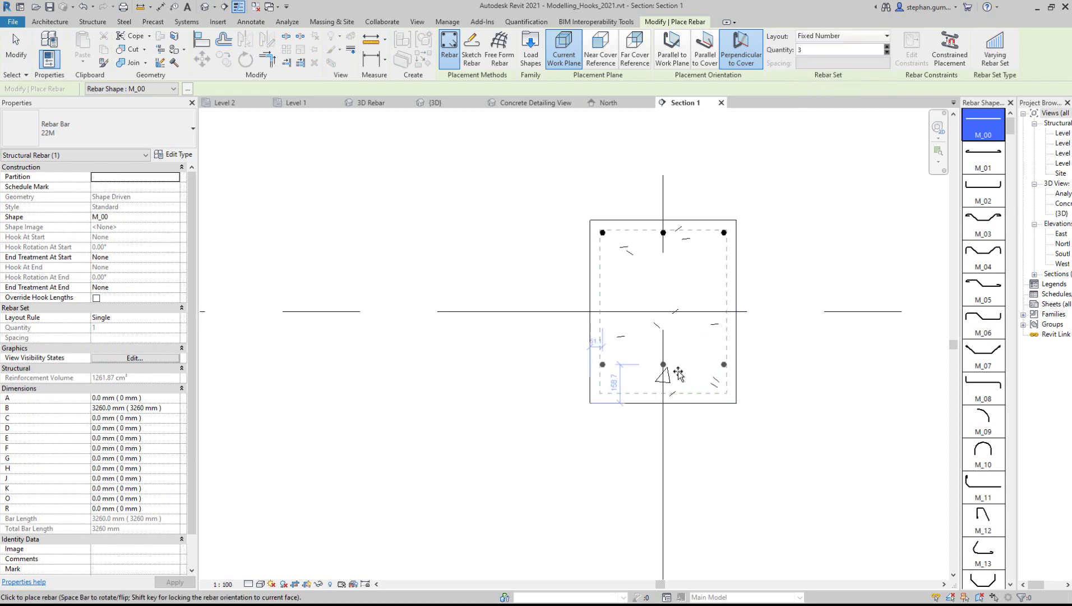
{"action": "scroll", "coordinate": [679, 394], "scroll_direction": "up", "scroll_amount": 3}
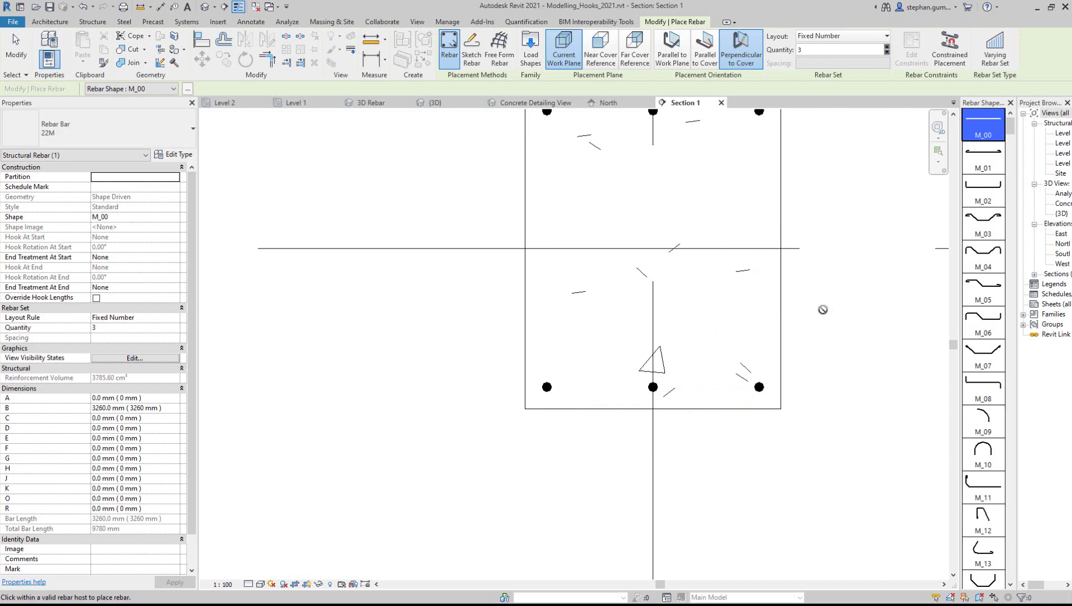
{"action": "scroll", "coordinate": [824, 295], "scroll_direction": "down", "scroll_amount": 3}
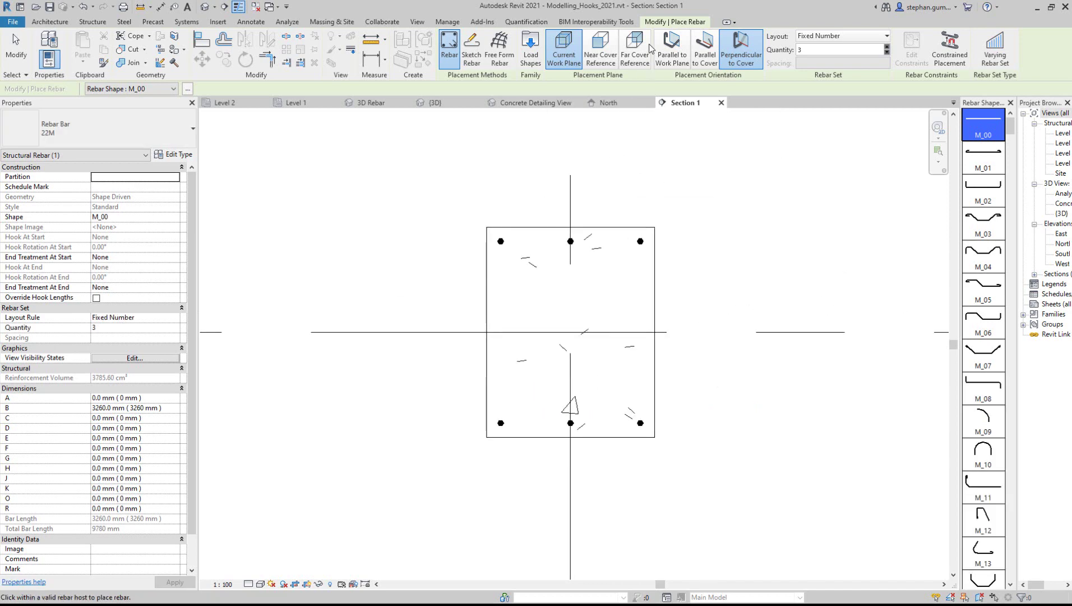
{"action": "right_click", "coordinate": [651, 140]}
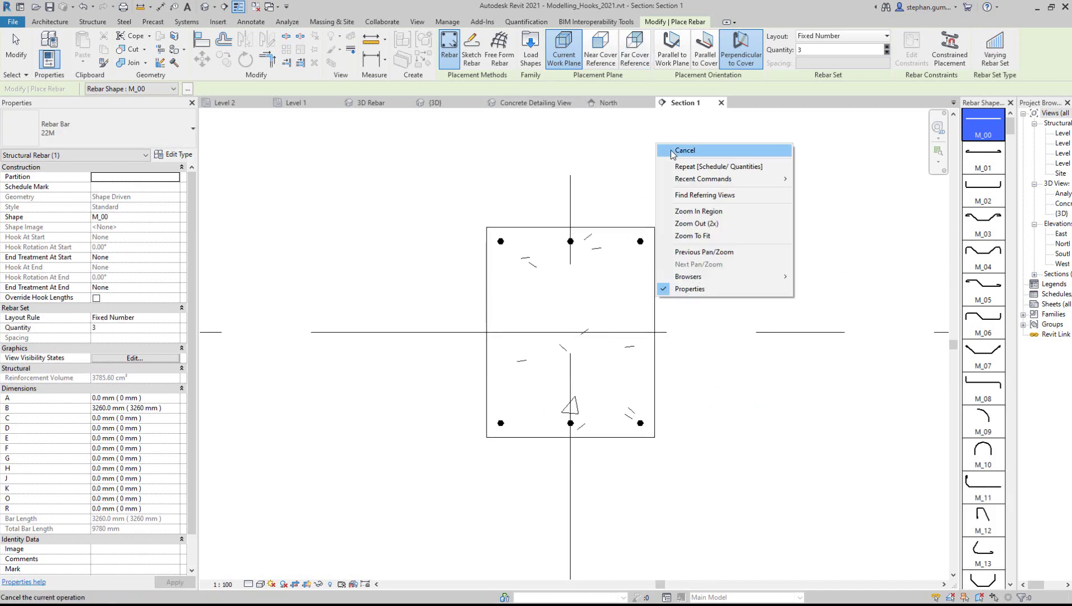
{"action": "left_click", "coordinate": [664, 148]}
{"action": "right_click", "coordinate": [664, 157]}
{"action": "left_click", "coordinate": [679, 163]}
- Run the Set Rebar To Obscured In View script from Dynamo Player on the Concrete Detailing View
{"action": "left_click", "coordinate": [530, 101]}
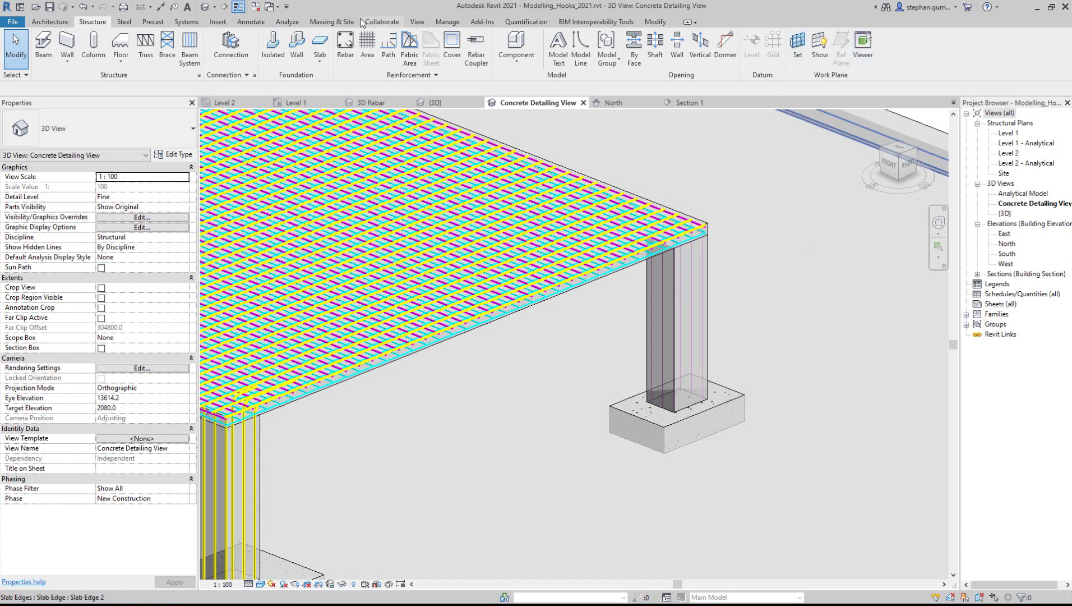
{"action": "left_click", "coordinate": [447, 22]}
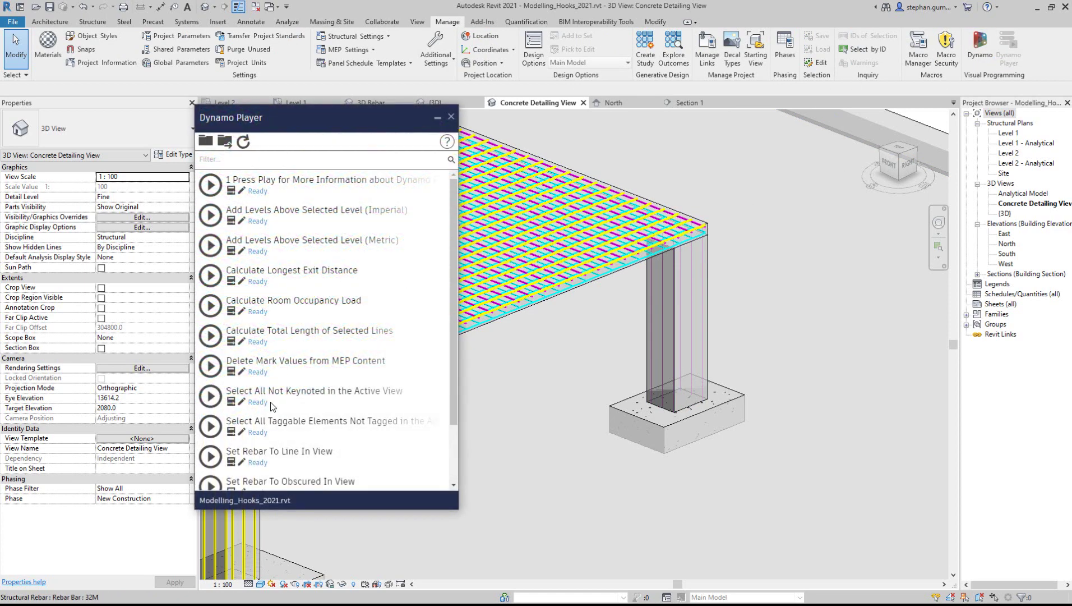
{"action": "left_click", "coordinate": [212, 485]}
{"action": "left_click", "coordinate": [242, 490]}
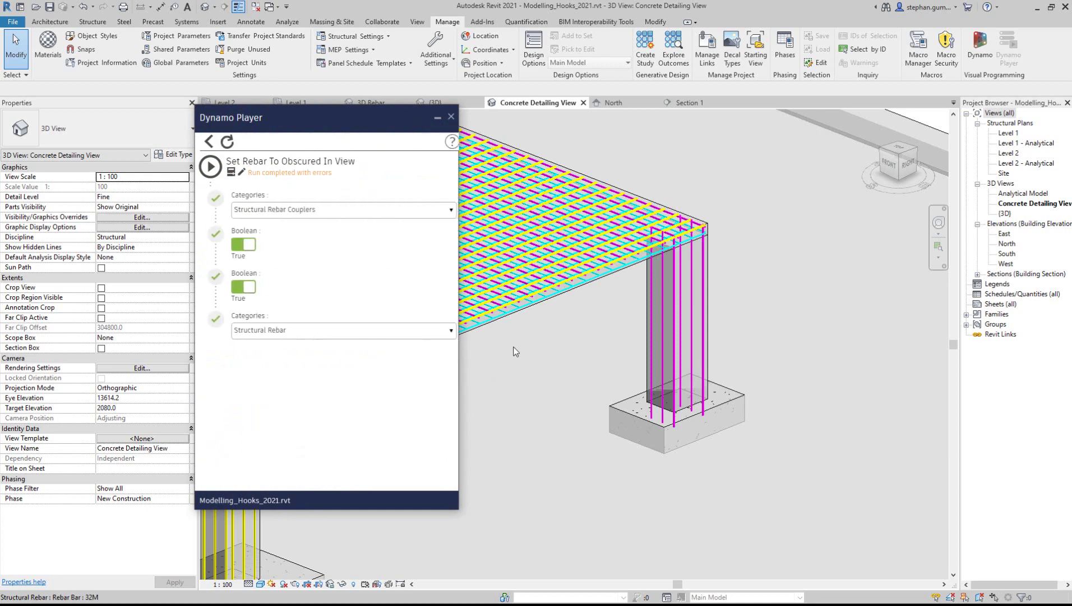
{"action": "left_click", "coordinate": [451, 117]}
- Constrain the lower ends of the front column bar set to the footing's top face with a 50 mm offset
{"action": "scroll", "coordinate": [681, 432], "scroll_direction": "up", "scroll_amount": 5}
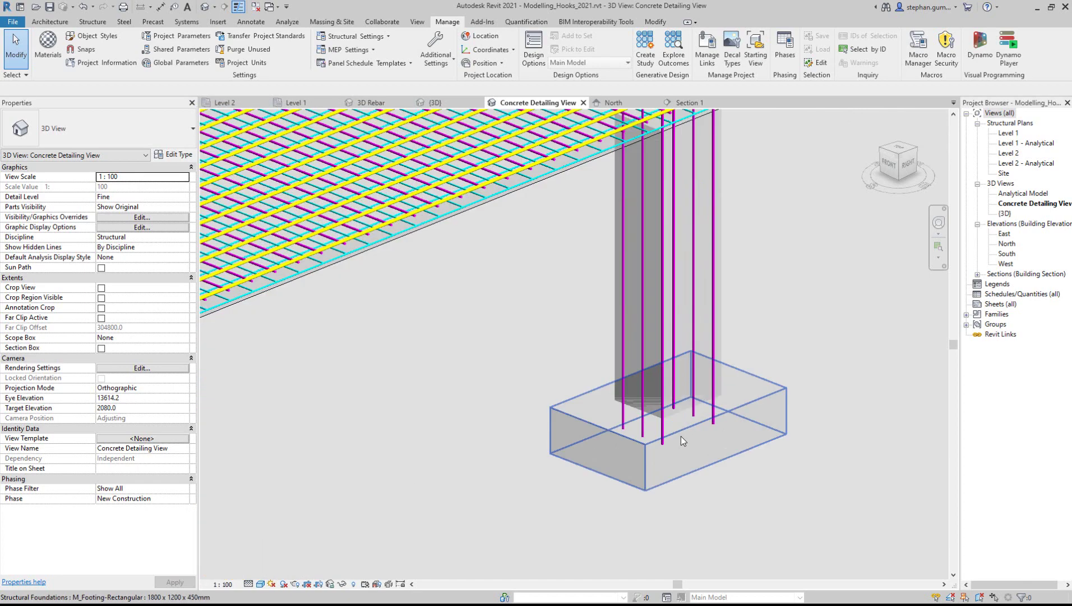
{"action": "left_click", "coordinate": [646, 433]}
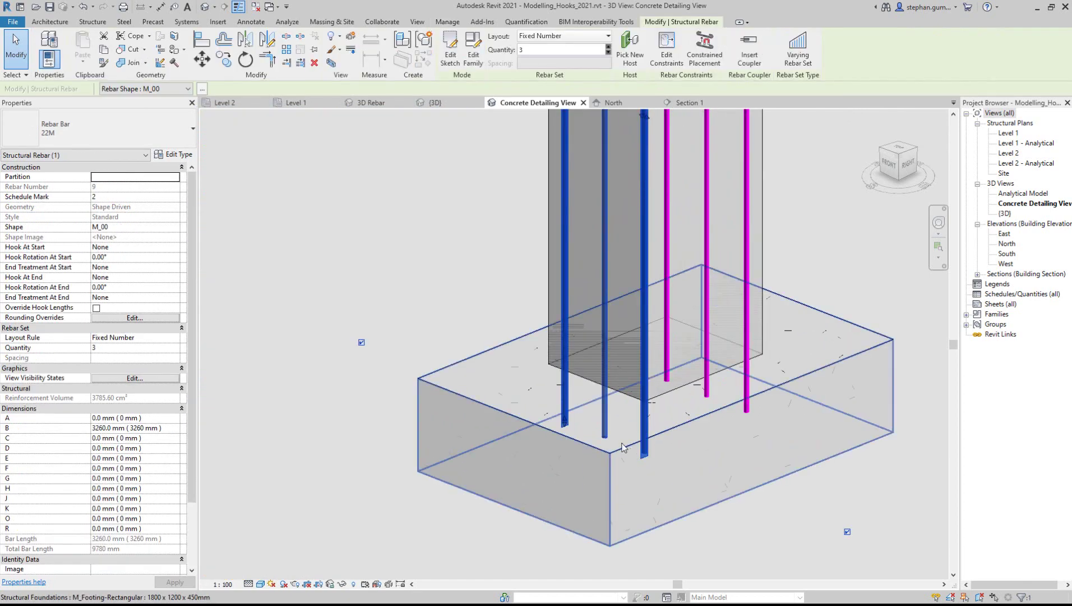
{"action": "left_click", "coordinate": [667, 51]}
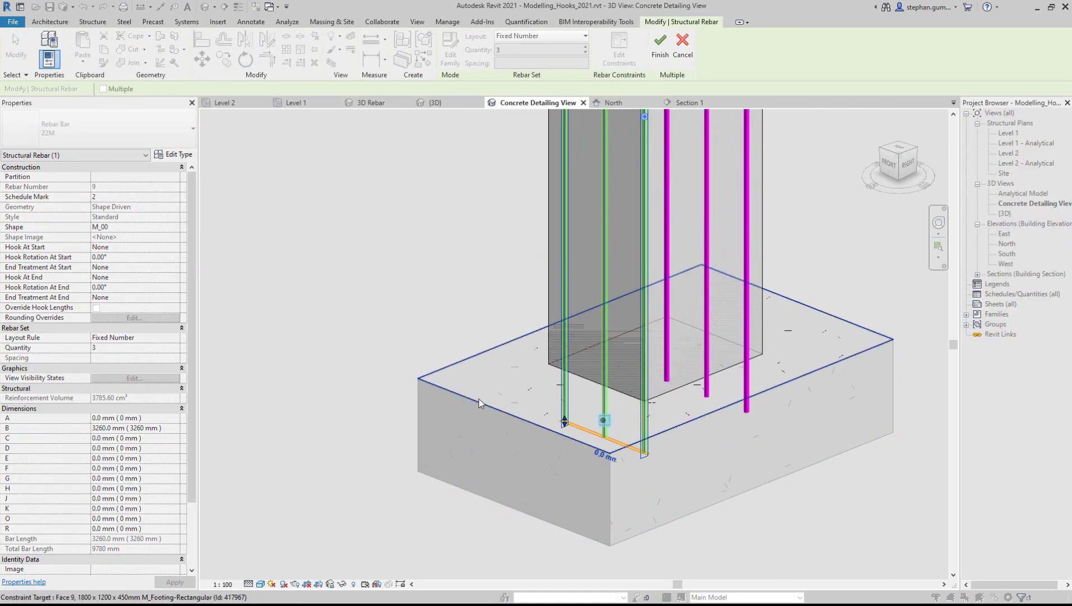
{"action": "left_click", "coordinate": [478, 399]}
{"action": "left_click", "coordinate": [605, 456]}
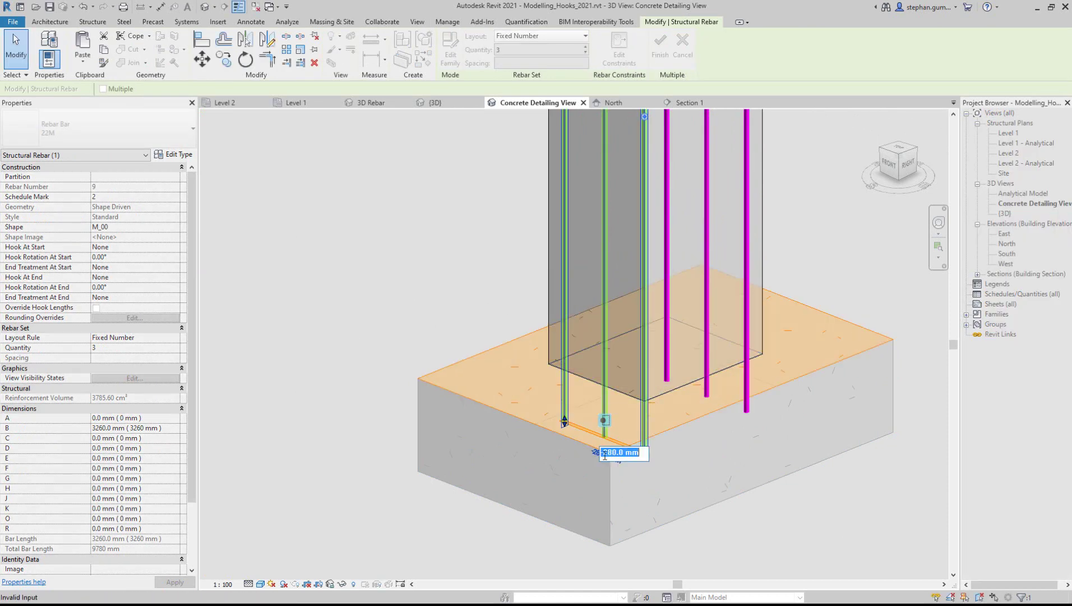
{"action": "type", "text": "50"}
{"action": "key", "text": "Return"}
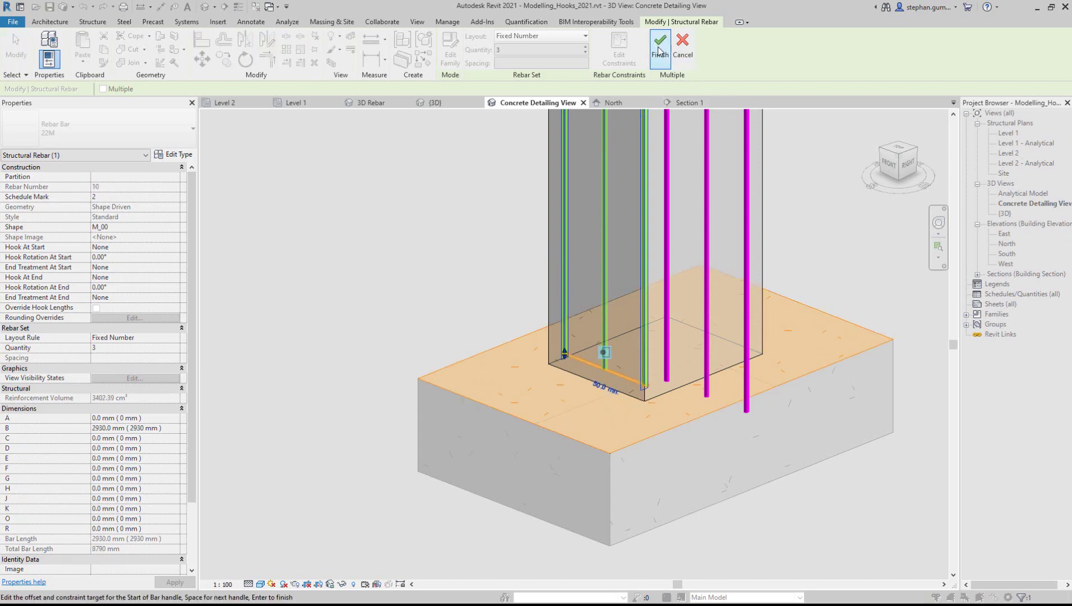
{"action": "left_click", "coordinate": [660, 48]}
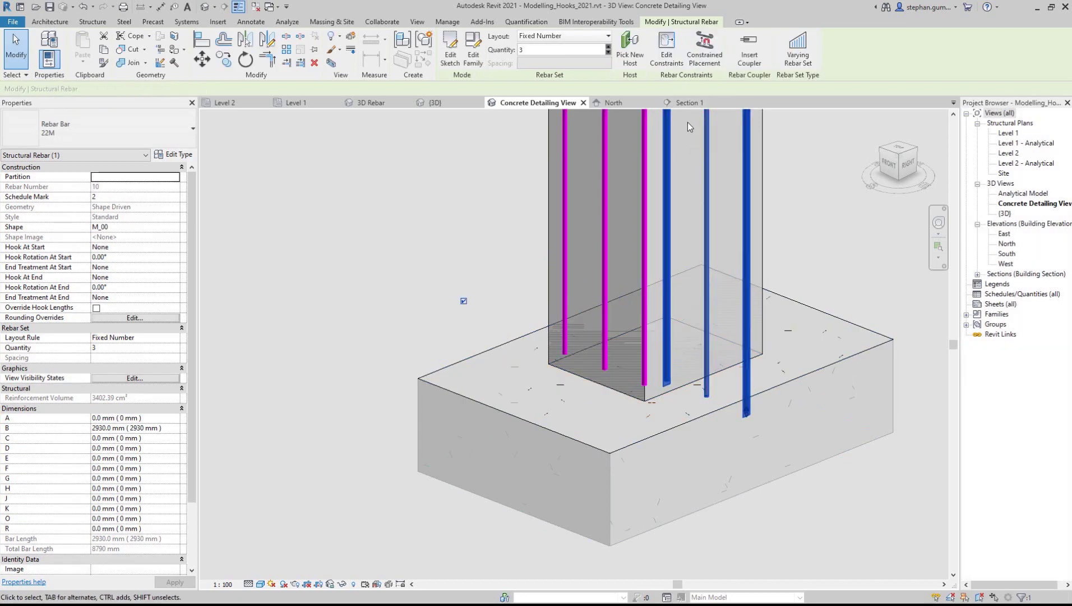
- Constrain the lower ends of the second column bar set to the footing's top face with a 50 mm offset
{"action": "left_click", "coordinate": [661, 49]}
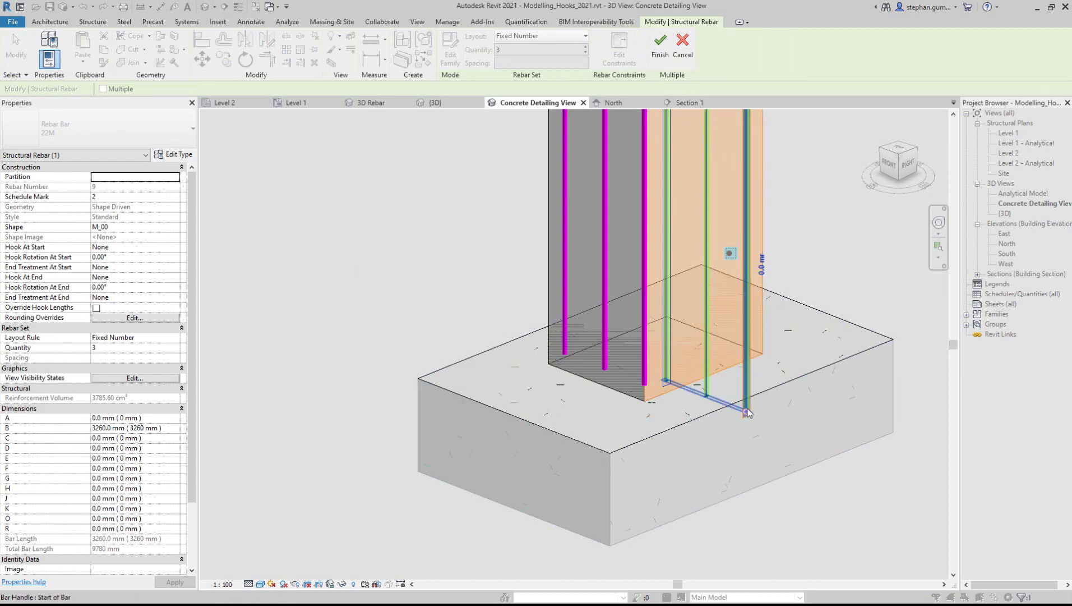
{"action": "left_click", "coordinate": [746, 412]}
{"action": "left_click", "coordinate": [831, 362]}
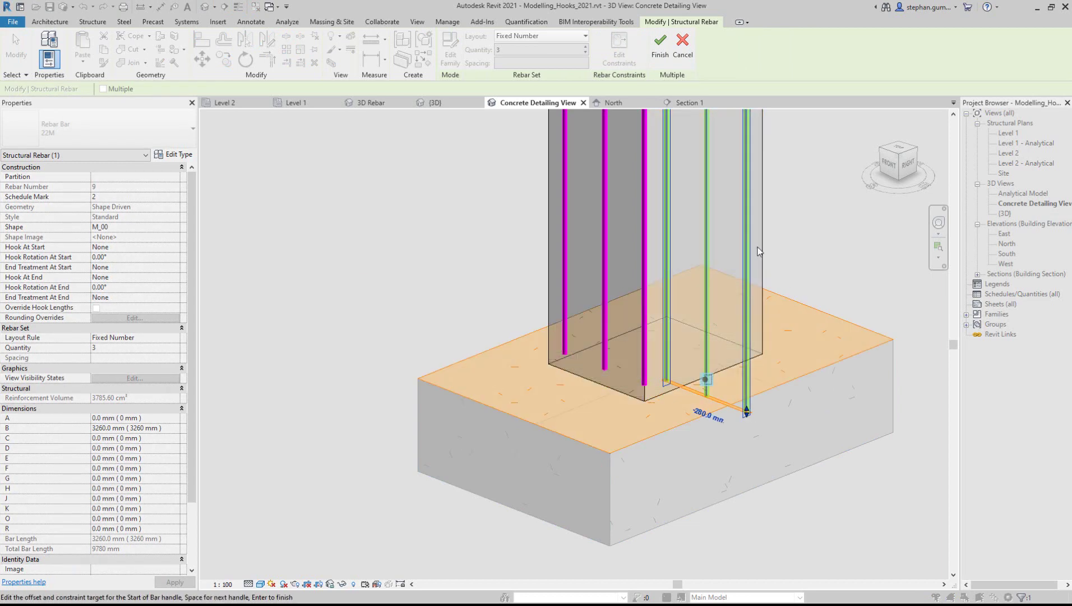
{"action": "left_click", "coordinate": [705, 414]}
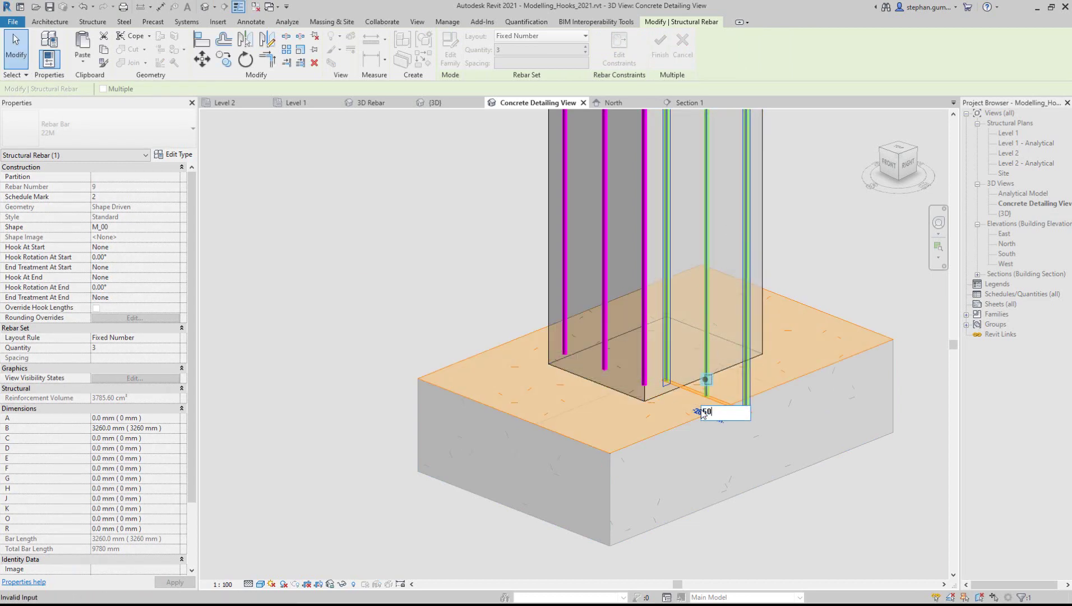
{"action": "type", "text": "50"}
{"action": "key", "text": "Return"}
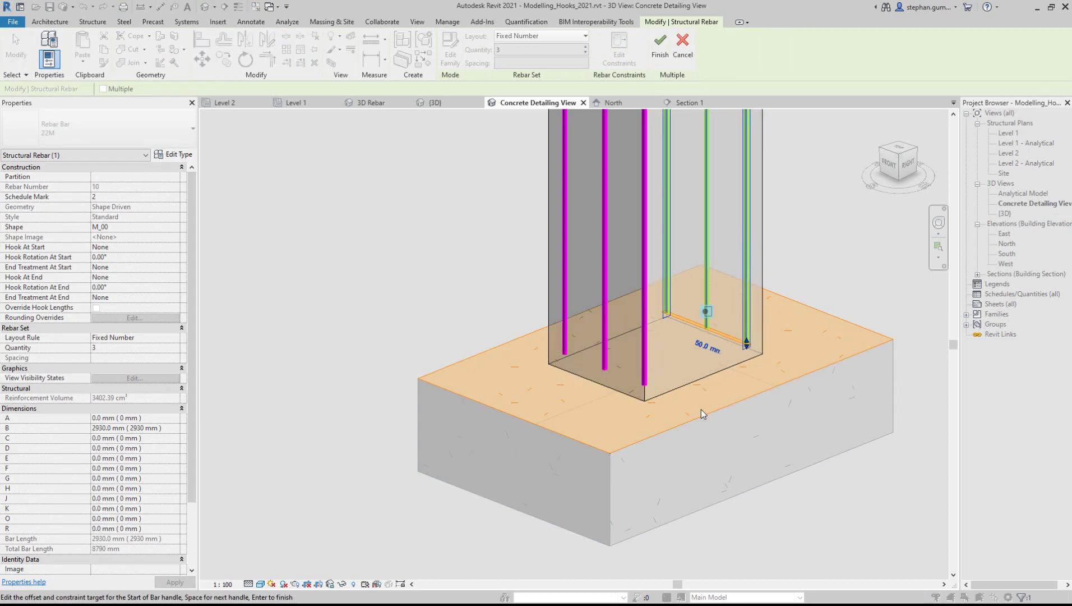
{"action": "left_click", "coordinate": [659, 48]}
{"action": "left_click", "coordinate": [826, 224]}
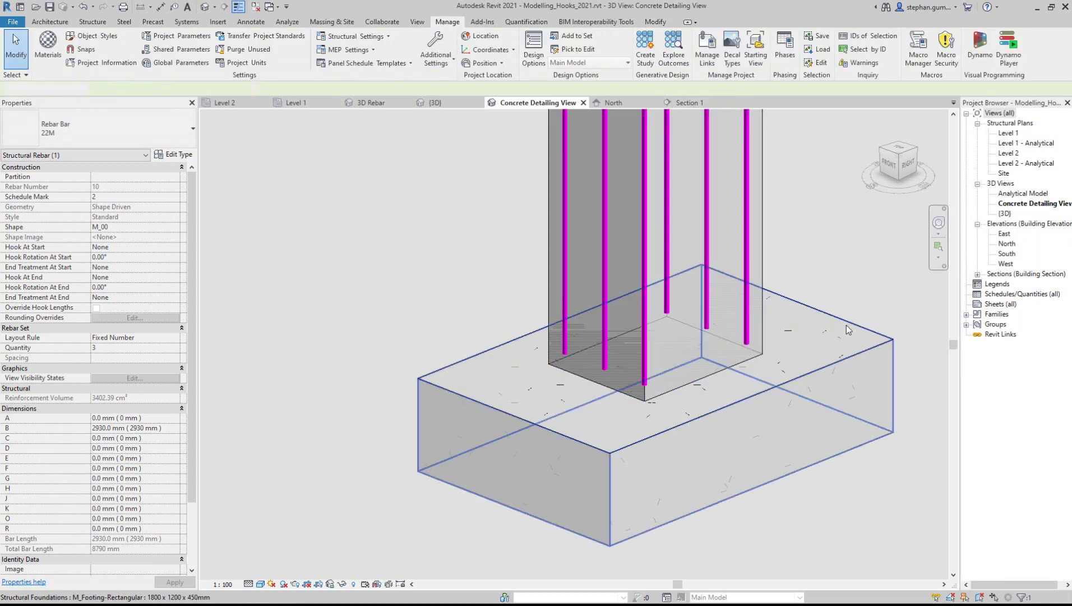
- Run the Set Rebar To Line In View script from Dynamo Player, followed by Set Rebar To Obscured In View, on the Concrete Detailing View
{"action": "middle_click_drag", "start_coordinate": [847, 329], "coordinate": [763, 323], "text": "shift"}
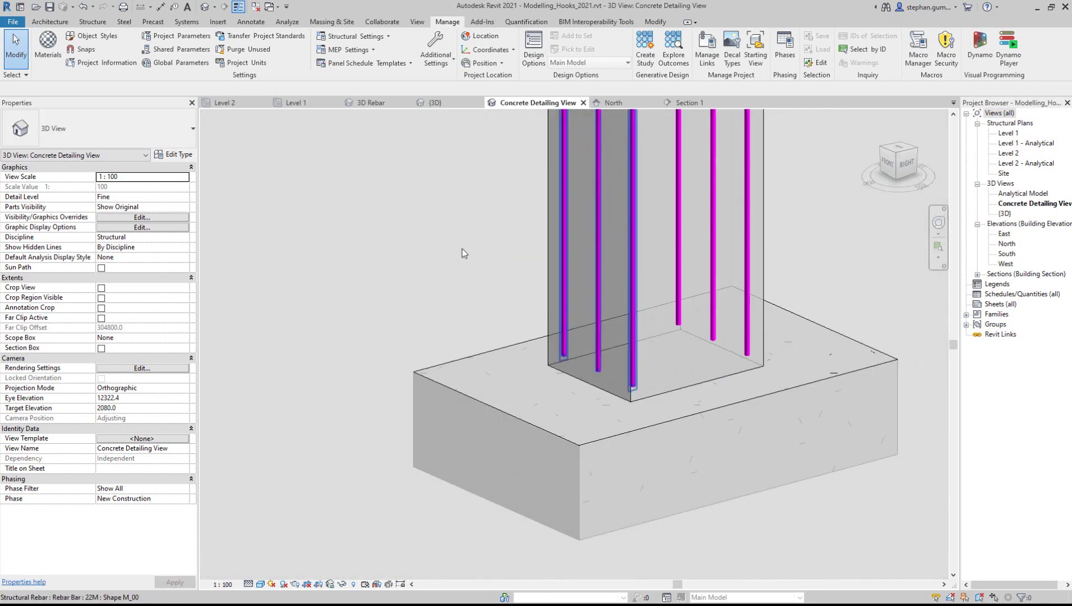
{"action": "scroll", "coordinate": [759, 296], "scroll_direction": "down", "scroll_amount": 4}
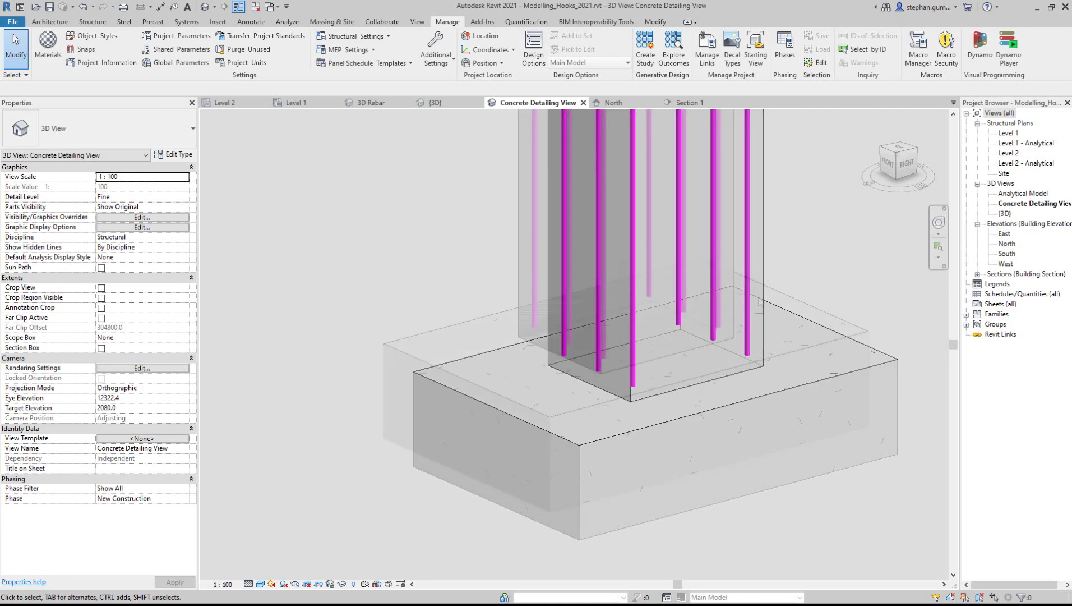
{"action": "scroll", "coordinate": [758, 295], "scroll_direction": "down", "scroll_amount": 8}
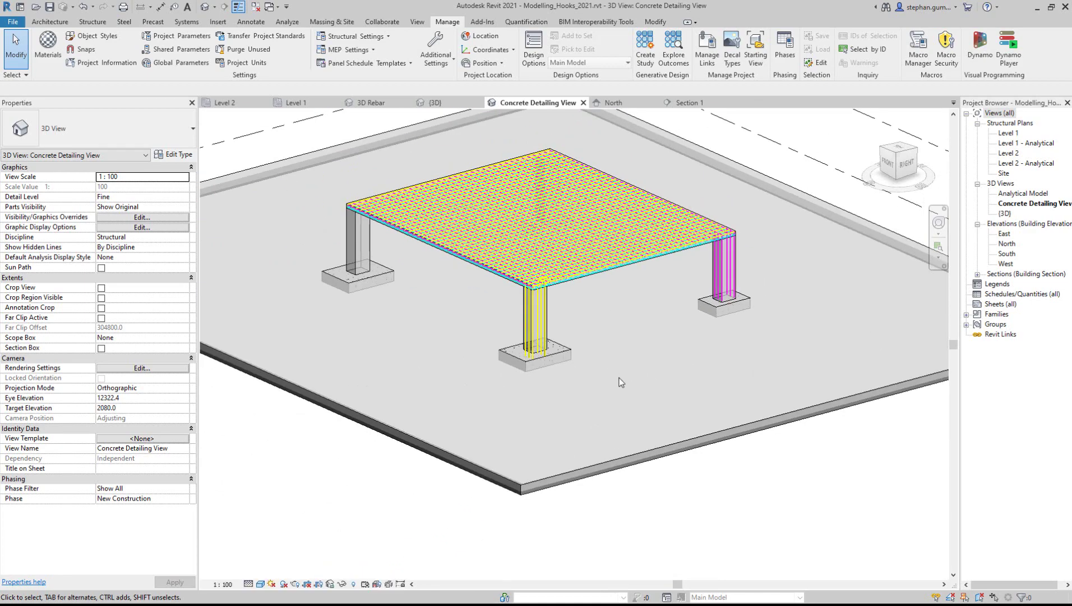
{"action": "middle_click_drag", "start_coordinate": [602, 335], "coordinate": [665, 359], "text": "shift"}
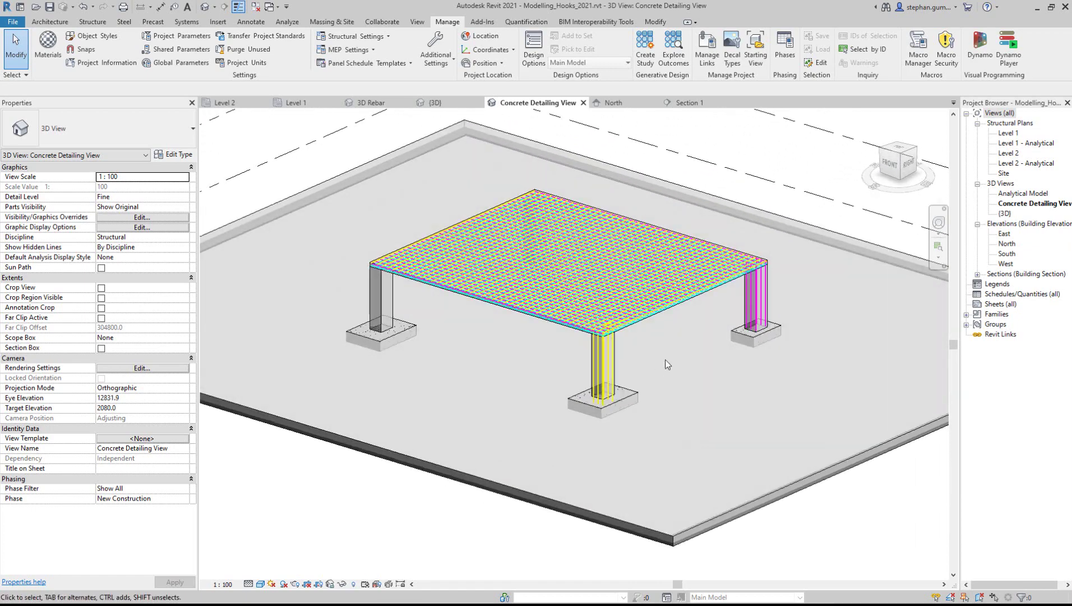
{"action": "left_click", "coordinate": [1008, 48]}
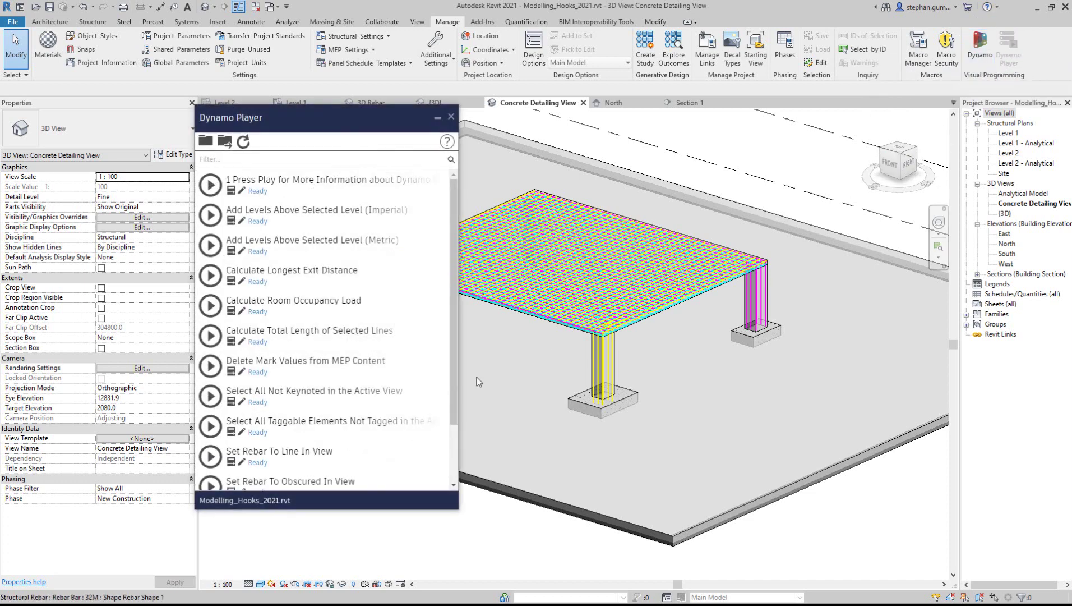
{"action": "scroll", "coordinate": [334, 432], "scroll_direction": "down", "scroll_amount": 3}
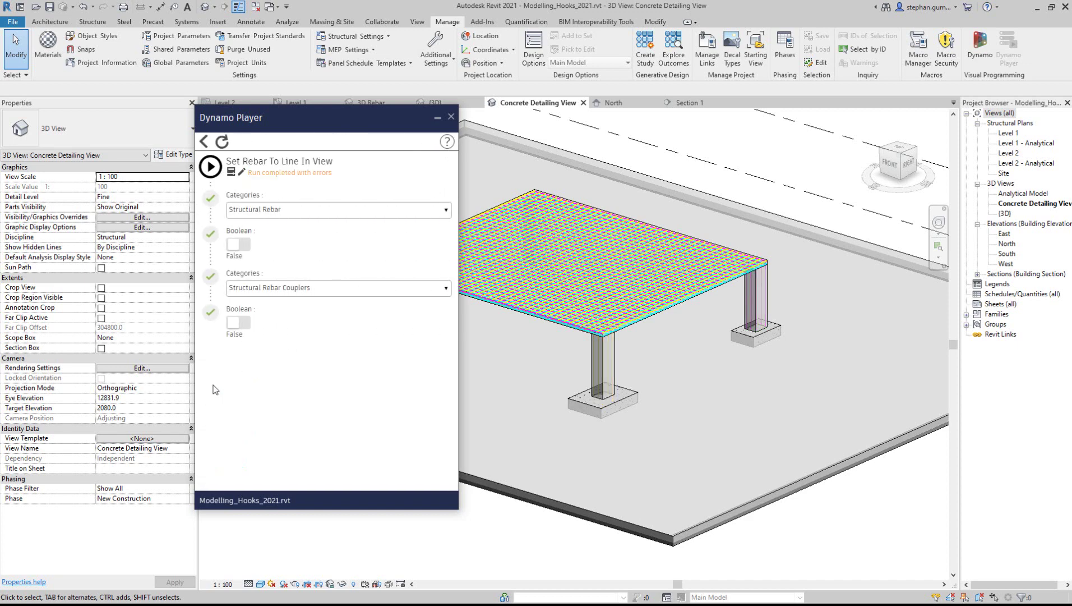
{"action": "left_click", "coordinate": [205, 141]}
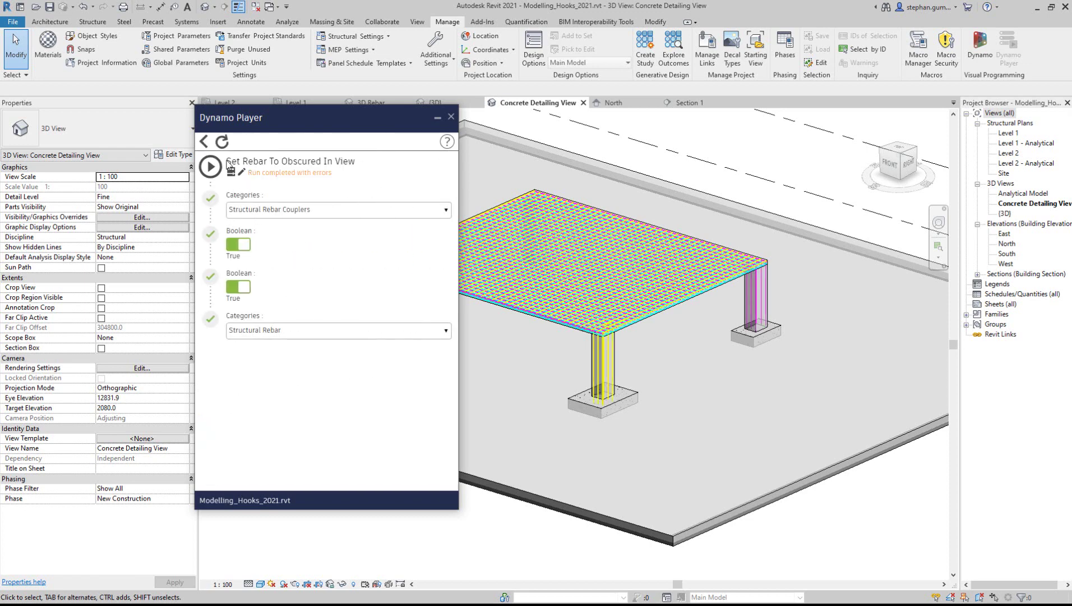
{"action": "left_click", "coordinate": [449, 116]}
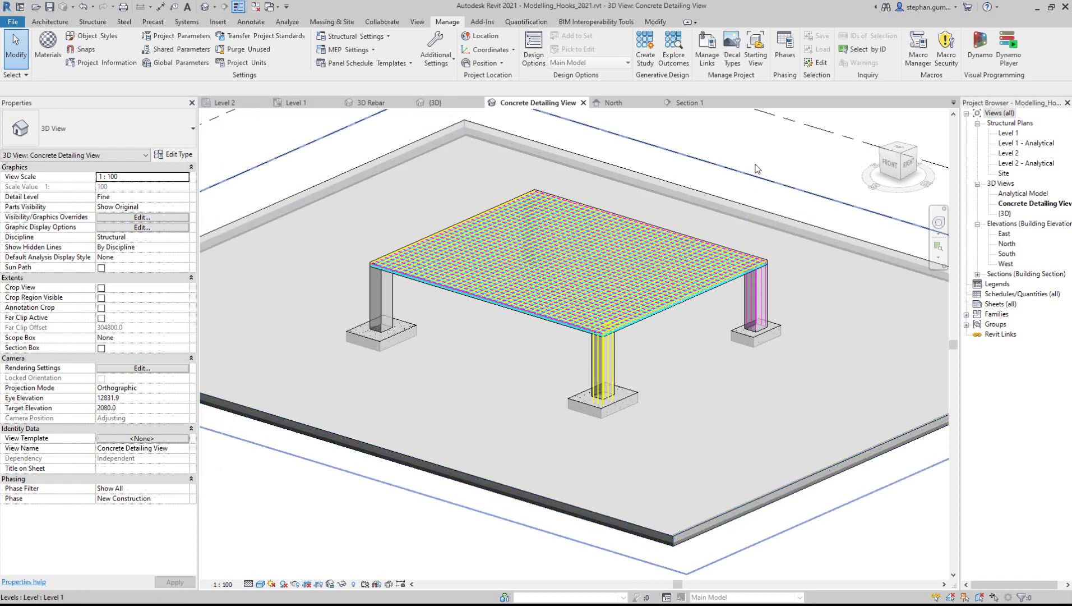
- Review the rebar size and transparency filters in the Visibility/Graphic Overrides of the Concrete Detailing View
{"action": "key", "text": "v"}
{"action": "key", "text": "v"}
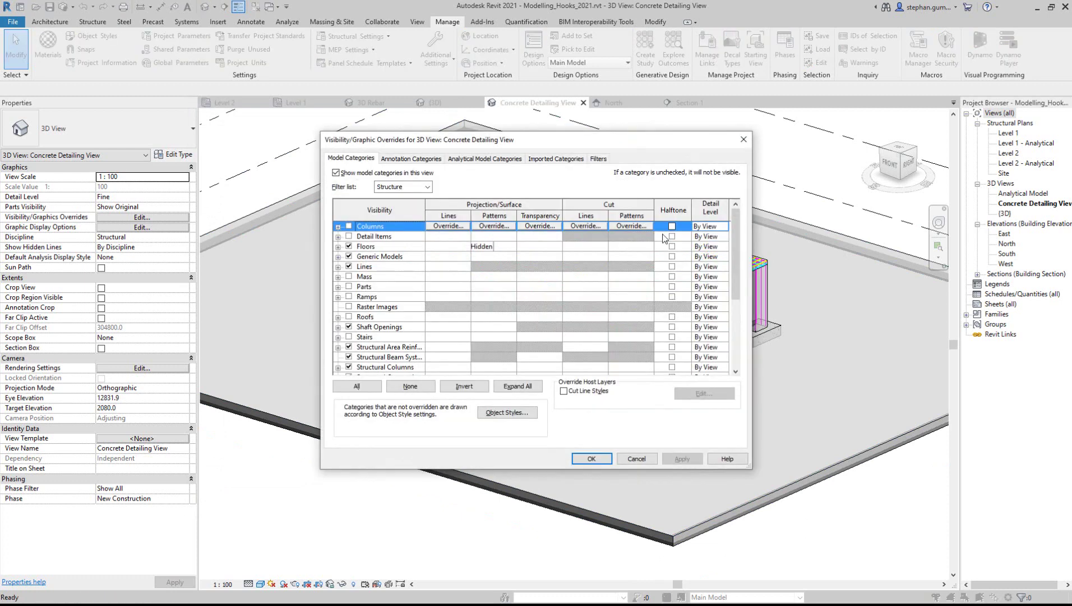
{"action": "left_click", "coordinate": [599, 159]}
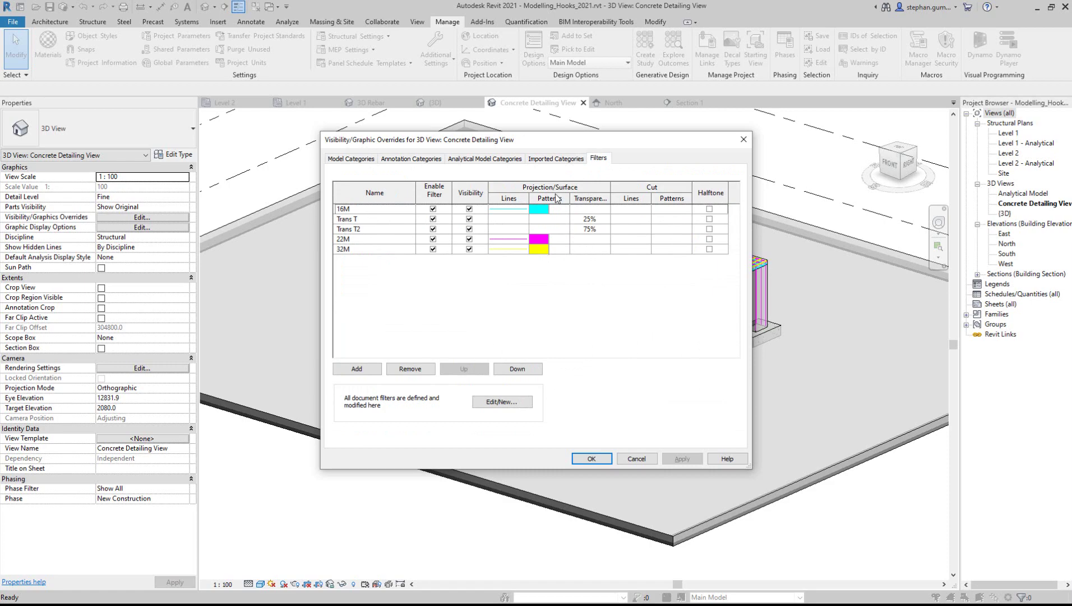
{"action": "left_click", "coordinate": [592, 459]}
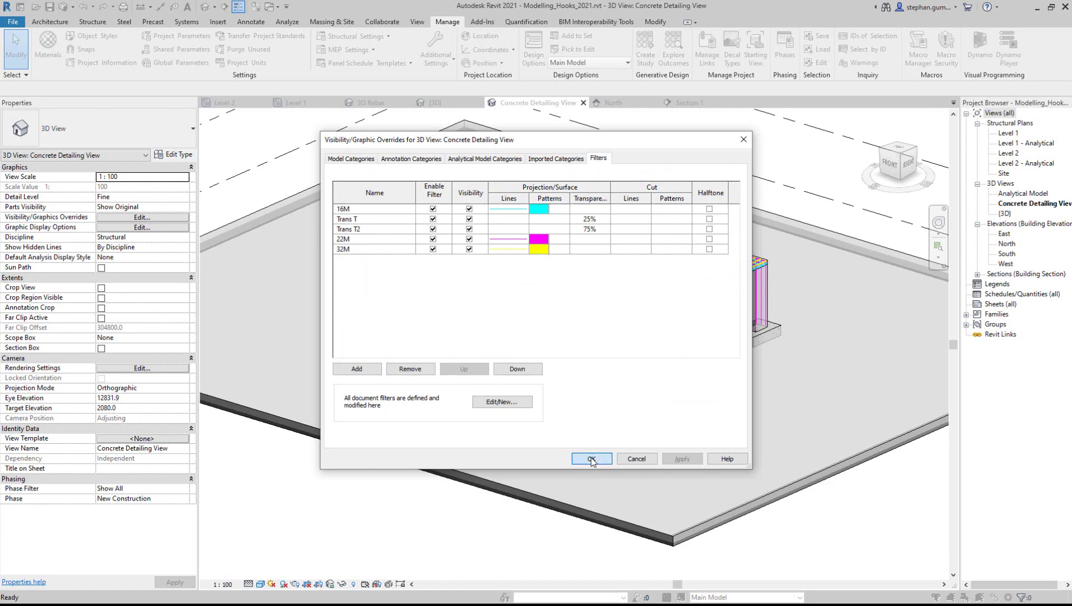